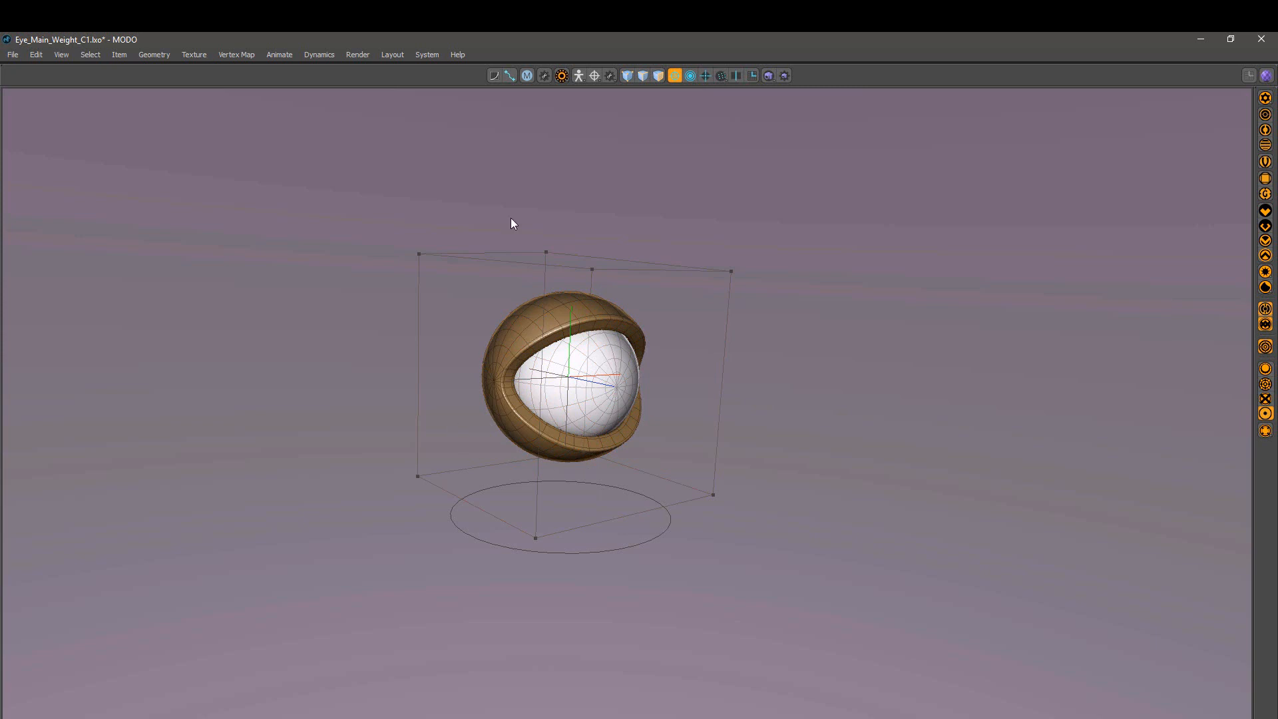
Step: Examine the eyelid and eyeball rig with its surrounding lattice and base ring from several angles
{"action": "left_click_drag", "start_coordinate": [834, 473], "coordinate": [871, 468], "text": "alt"}
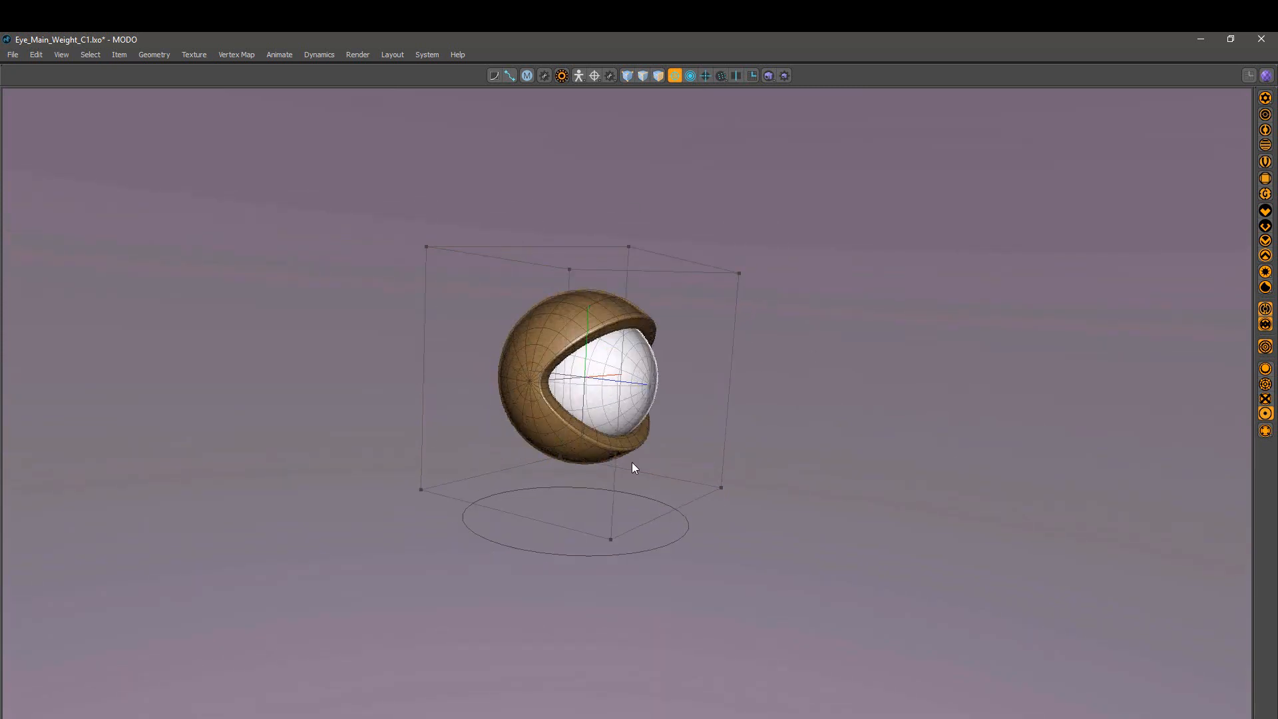
{"action": "left_click", "coordinate": [547, 414]}
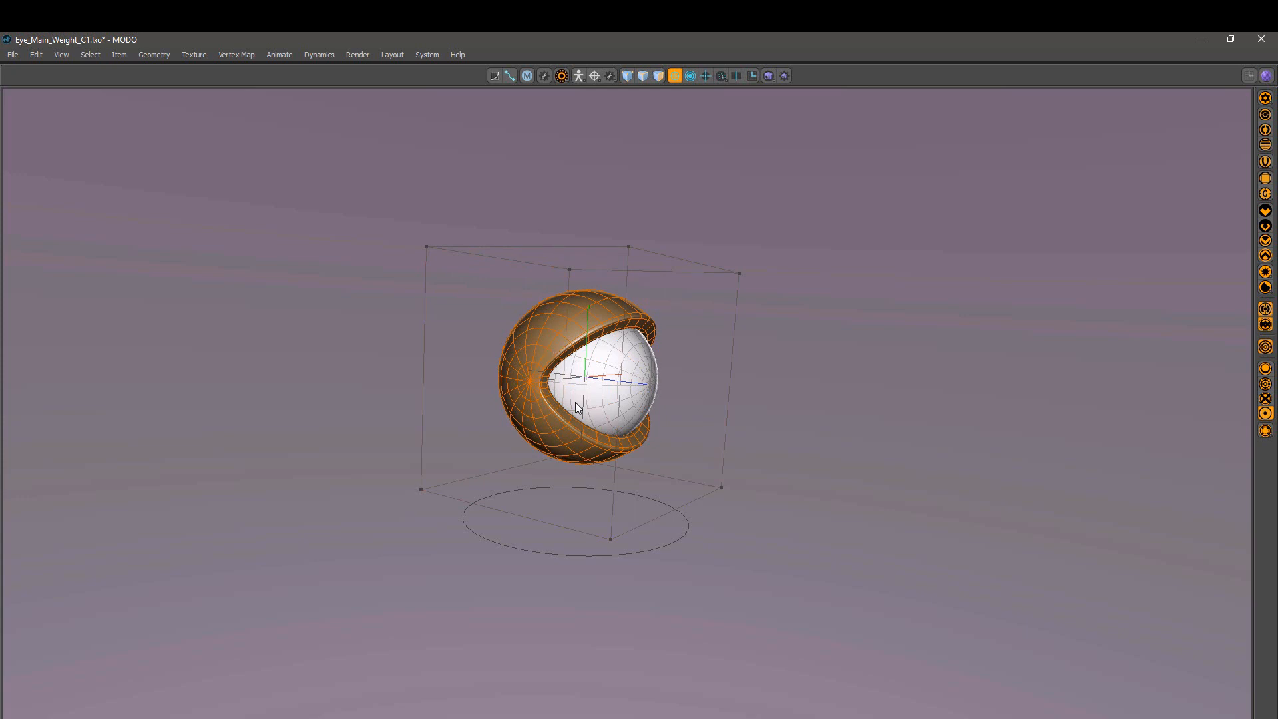
{"action": "left_click", "coordinate": [507, 347]}
{"action": "scroll", "coordinate": [590, 405], "scroll_direction": "up", "scroll_amount": 3}
{"action": "left_click_drag", "start_coordinate": [591, 404], "coordinate": [333, 427], "text": "alt"}
{"action": "scroll", "coordinate": [333, 426], "scroll_direction": "down", "scroll_amount": 3}
{"action": "left_click", "coordinate": [766, 428]}
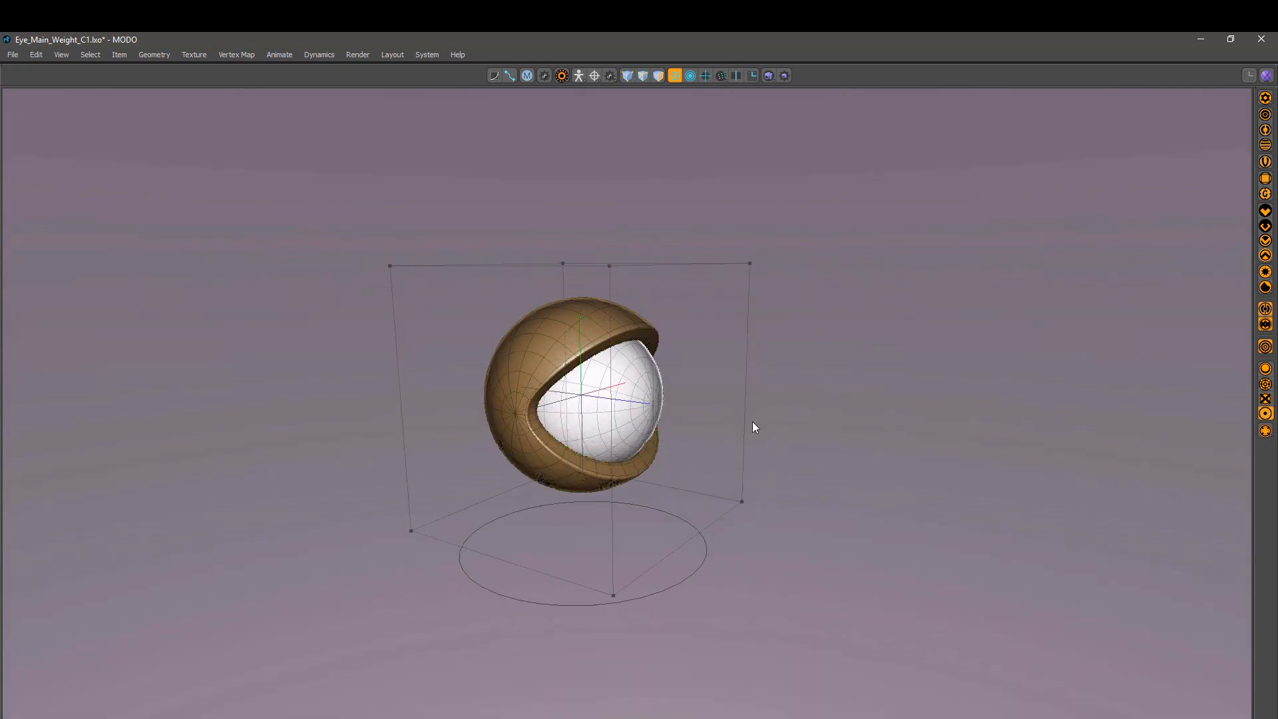
Step: Try moving the lattice's four upper corner points vertically to deform the eye, and undo the change
{"action": "mouse_move", "coordinate": [238, 219]}
{"action": "right_mouse_down"}
{"action": "mouse_move", "coordinate": [473, 277]}
{"action": "mouse_move", "coordinate": [858, 295]}
{"action": "right_mouse_up"}
{"action": "key", "text": "w"}
{"action": "left_click_drag", "start_coordinate": [579, 205], "coordinate": [579, 324]}
{"action": "left_click_drag", "start_coordinate": [718, 455], "coordinate": [773, 417], "text": "alt"}
{"action": "key", "text": "ctrl+z"}
{"action": "left_click_drag", "start_coordinate": [783, 360], "coordinate": [799, 422], "text": "alt"}
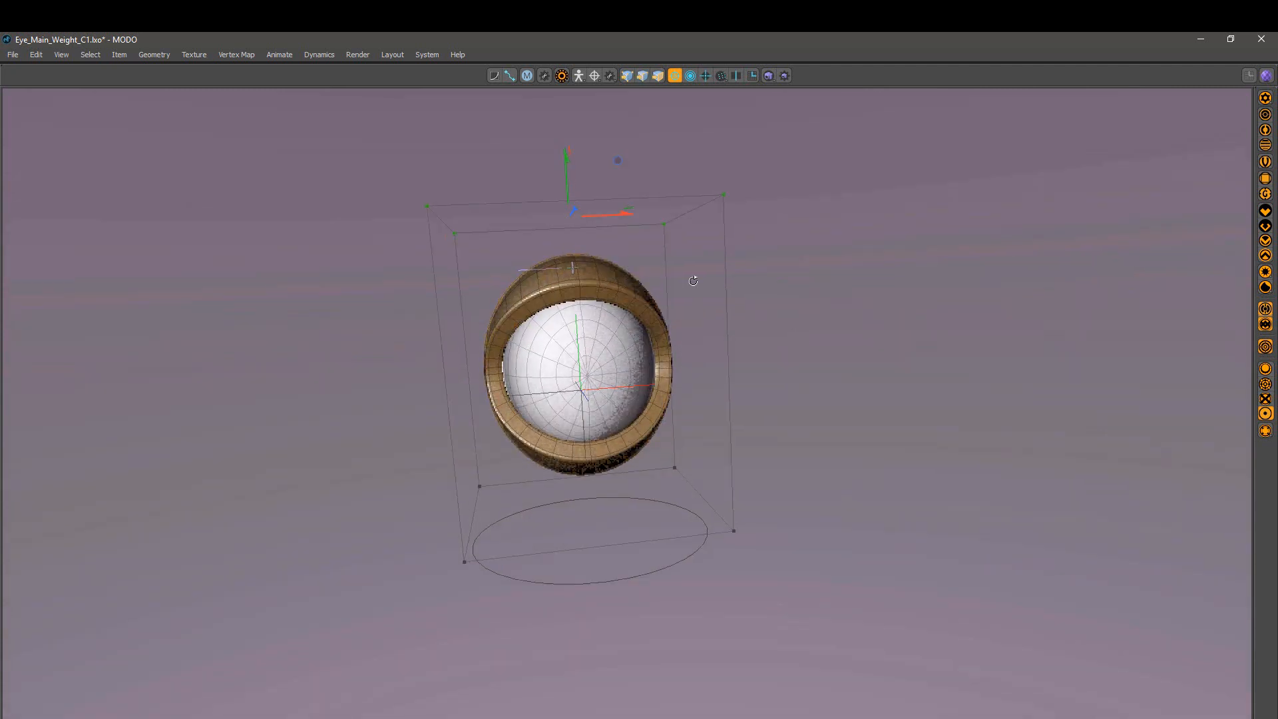
{"action": "key", "text": "ctrl+z"}
Step: Try pulling the upper lattice corners on one side up and outward to skew the eye, and undo the change
{"action": "left_click_drag", "start_coordinate": [759, 245], "coordinate": [750, 249], "text": "alt"}
{"action": "right_click_drag", "start_coordinate": [756, 163], "coordinate": [666, 303]}
{"action": "left_click_drag", "start_coordinate": [741, 206], "coordinate": [809, 118]}
{"action": "left_click_drag", "start_coordinate": [680, 408], "coordinate": [876, 428], "text": "alt"}
{"action": "key", "text": "ctrl+z"}
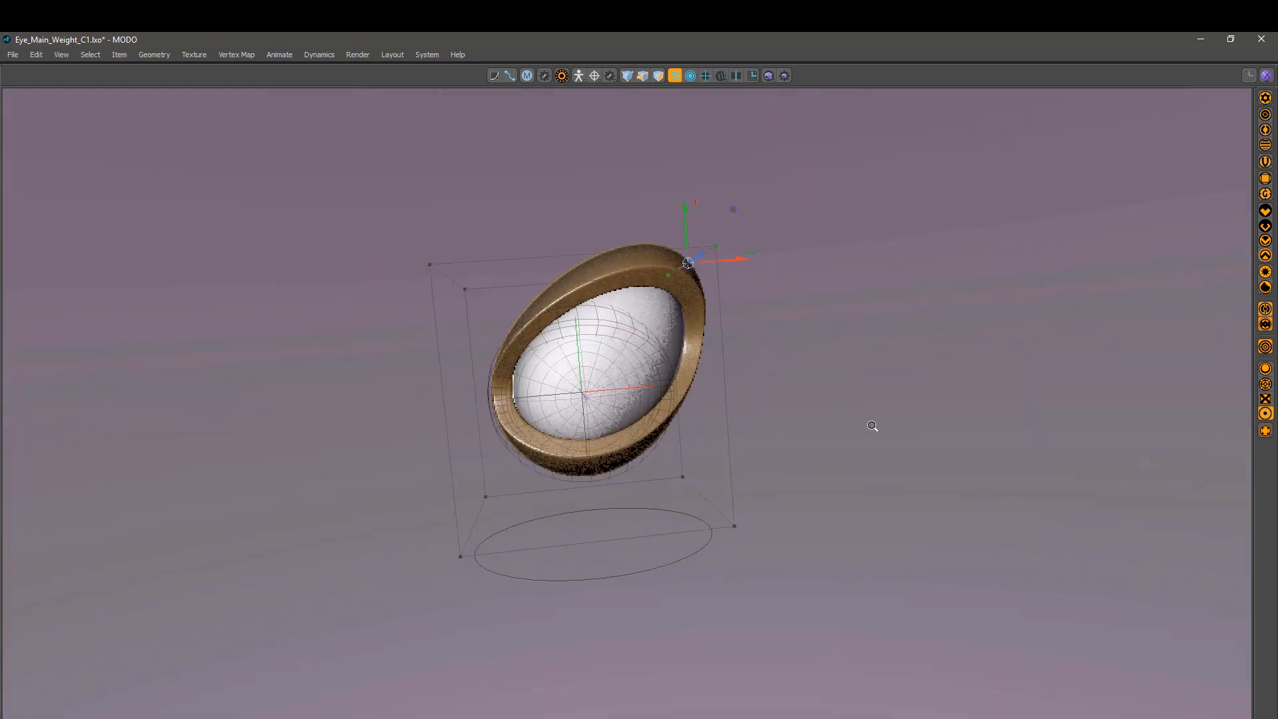
{"action": "left_click_drag", "start_coordinate": [777, 445], "coordinate": [847, 501], "text": "alt"}
{"action": "key", "text": "space"}
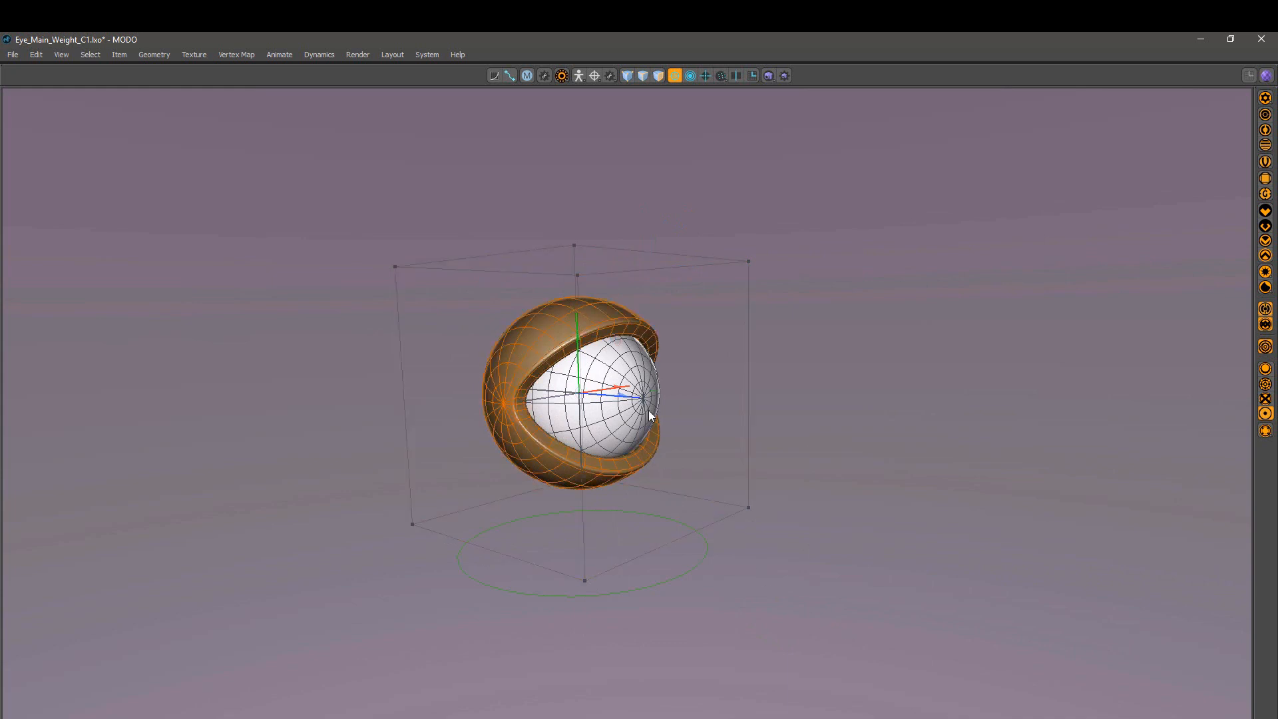
Step: Try shifting the whole eye rig along the X axis by its base ring locator, and undo the move
{"action": "left_click_drag", "start_coordinate": [621, 387], "coordinate": [653, 383]}
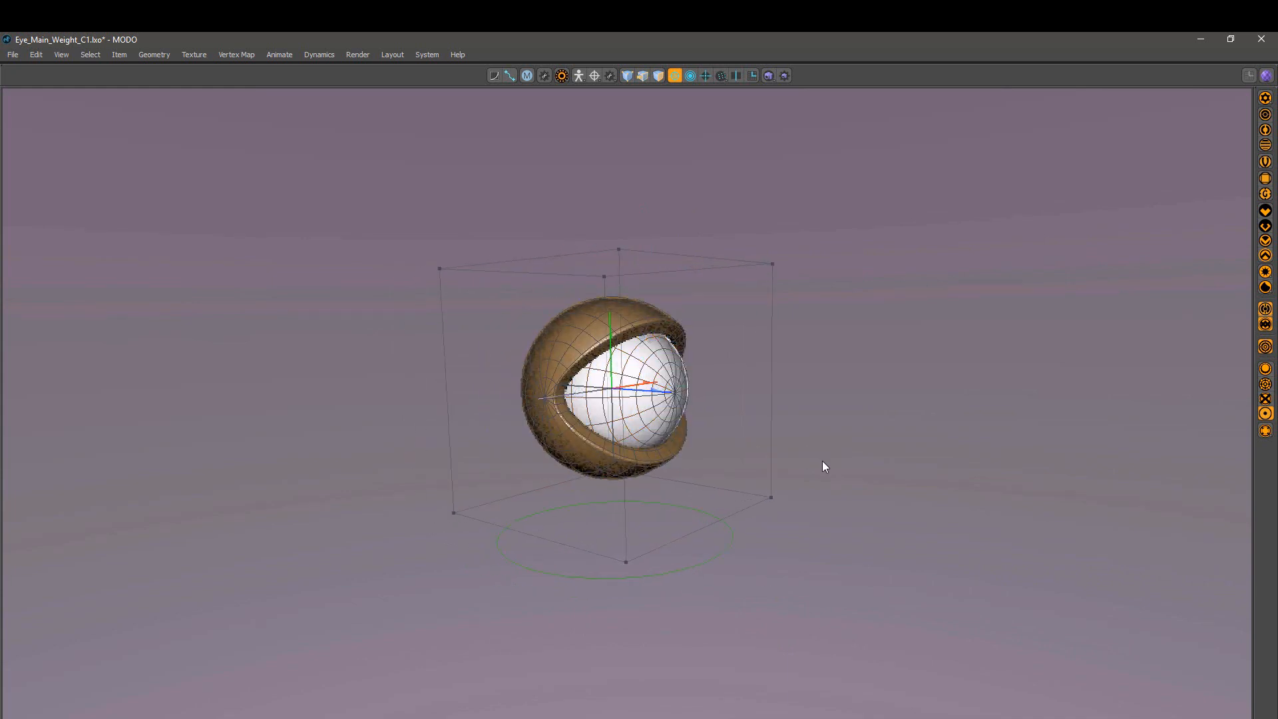
{"action": "key", "text": "ctrl+z"}
{"action": "left_click_drag", "start_coordinate": [1085, 381], "coordinate": [968, 376], "text": "alt"}
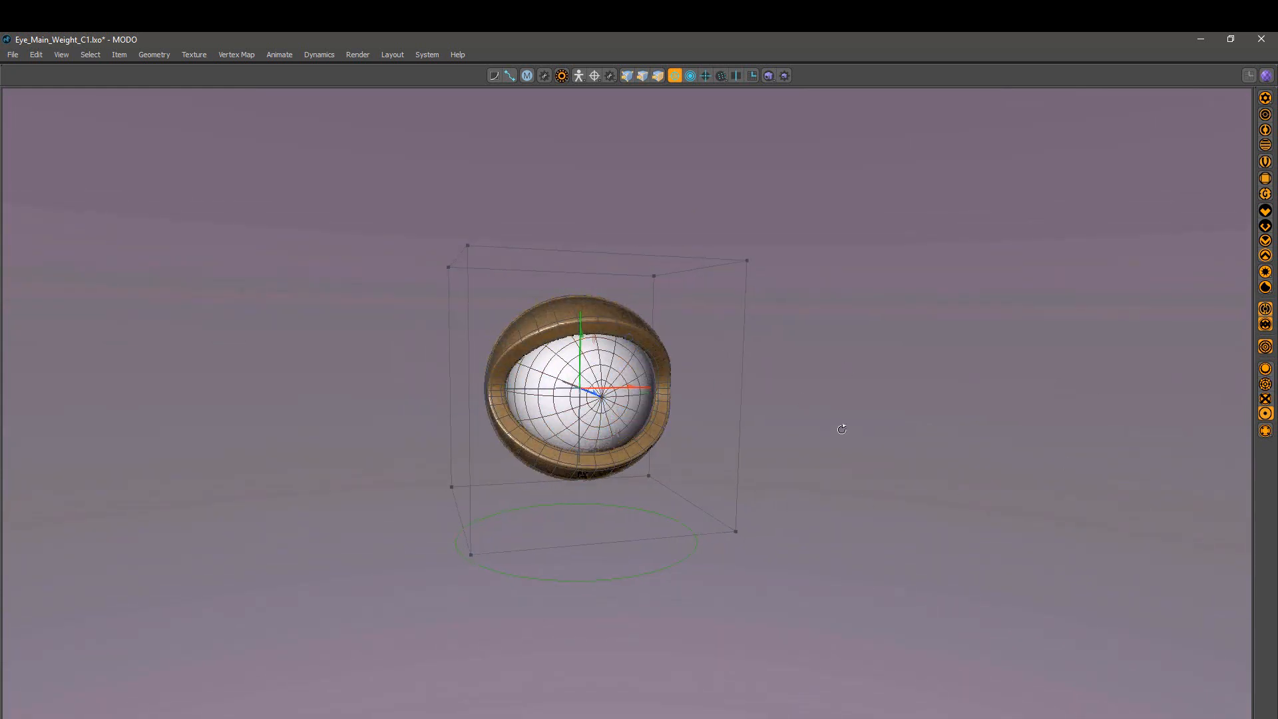
{"action": "mouse_move", "coordinate": [841, 429]}
{"action": "left_mouse_down", "text": "alt"}
{"action": "mouse_move", "coordinate": [1173, 389]}
{"action": "mouse_move", "coordinate": [749, 406]}
{"action": "mouse_move", "coordinate": [864, 437]}
{"action": "left_mouse_up", "text": "alt"}
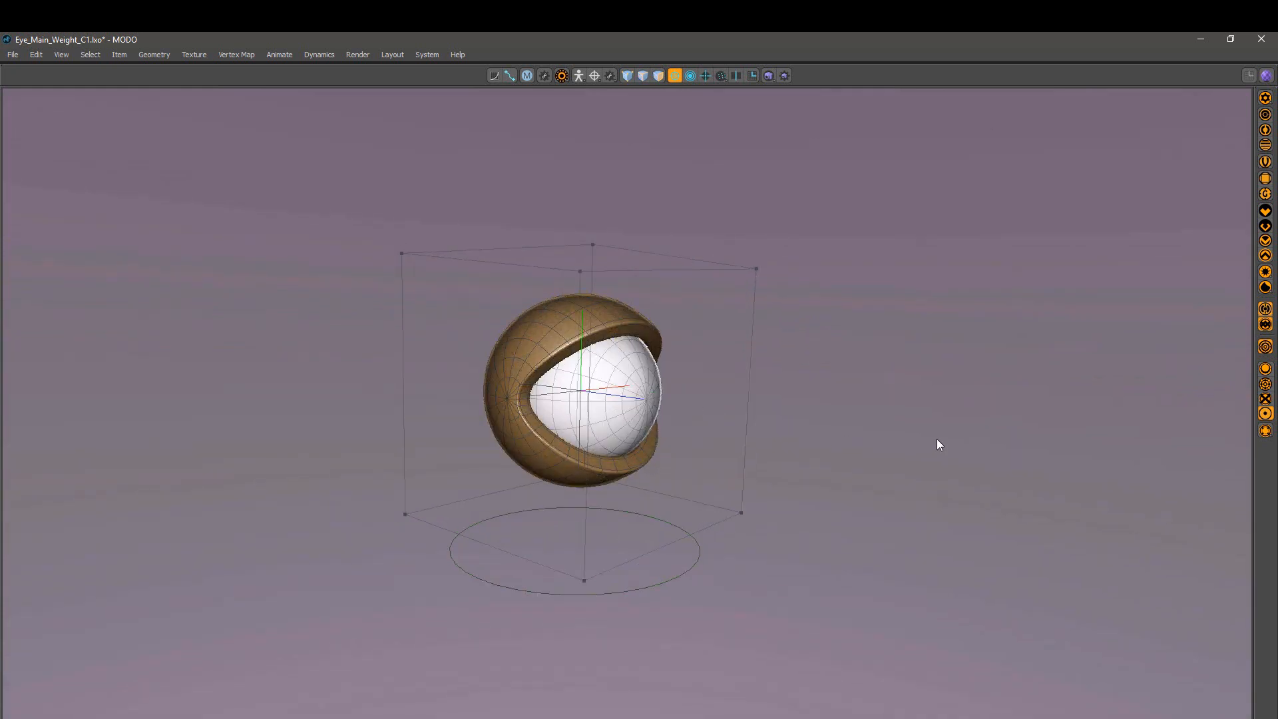
Step: Select the eyelid mesh and show the modeling tools, tool properties and item list
{"action": "left_click", "coordinate": [545, 459]}
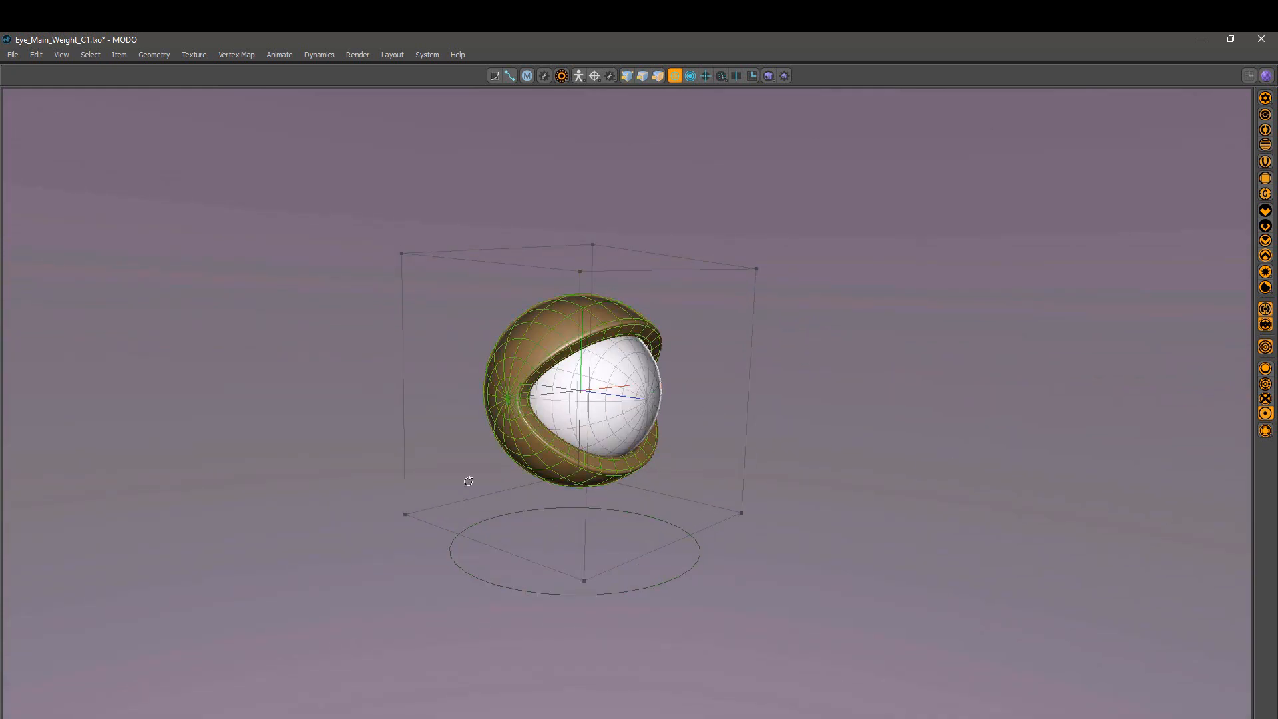
{"action": "left_click_drag", "start_coordinate": [469, 481], "coordinate": [657, 487], "text": "alt"}
{"action": "mouse_move", "coordinate": [861, 426]}
{"action": "left_mouse_down", "text": "alt"}
{"action": "mouse_move", "coordinate": [894, 424]}
{"action": "mouse_move", "coordinate": [874, 421]}
{"action": "left_mouse_up", "text": "alt"}
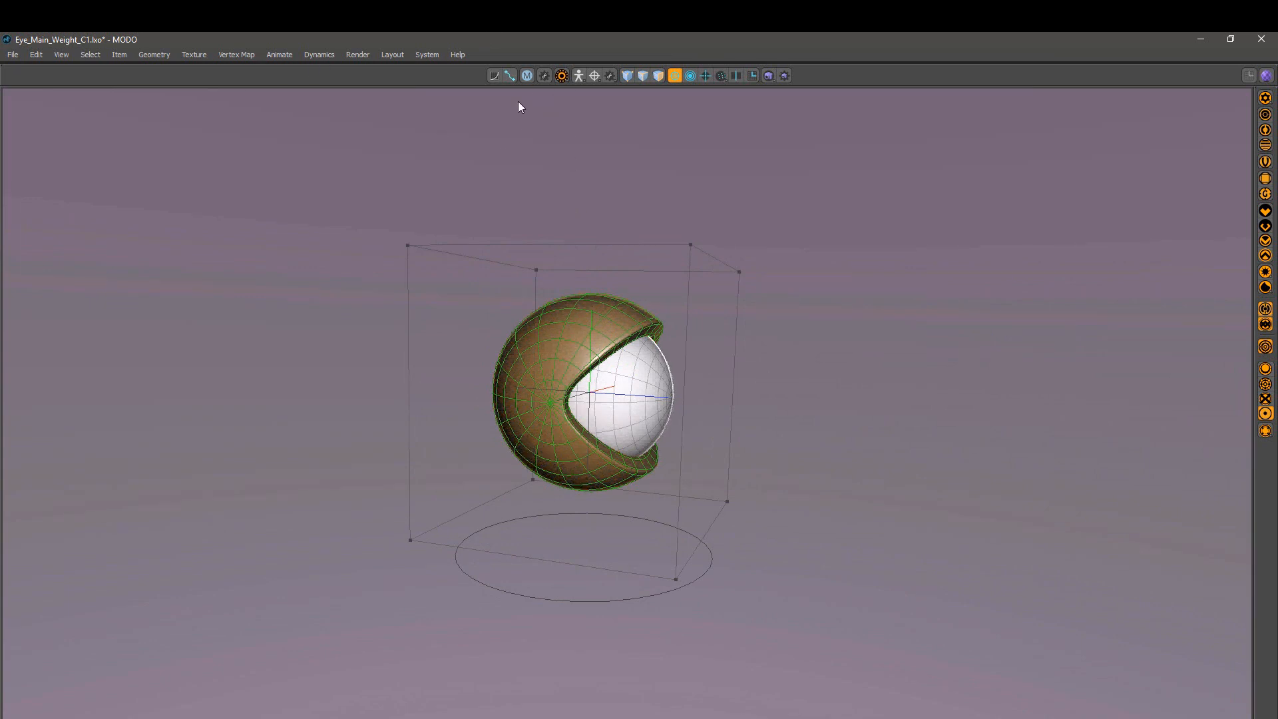
{"action": "left_click", "coordinate": [527, 78]}
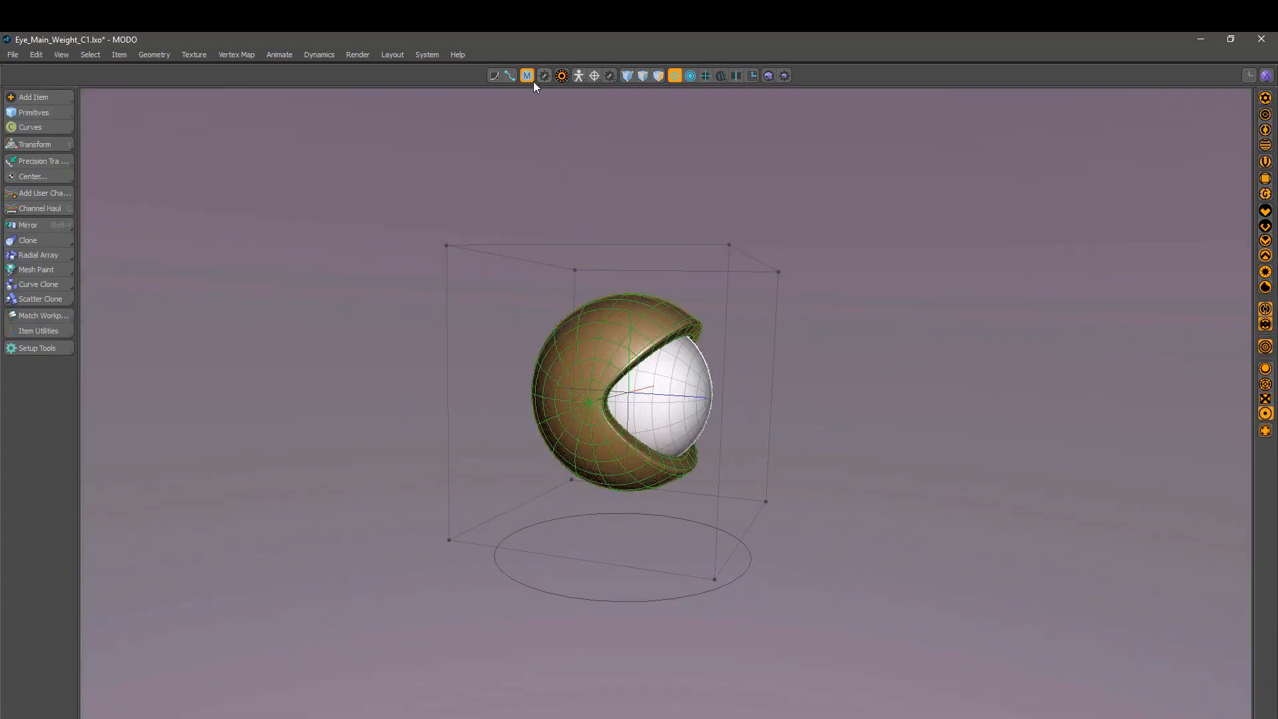
{"action": "left_click", "coordinate": [541, 80]}
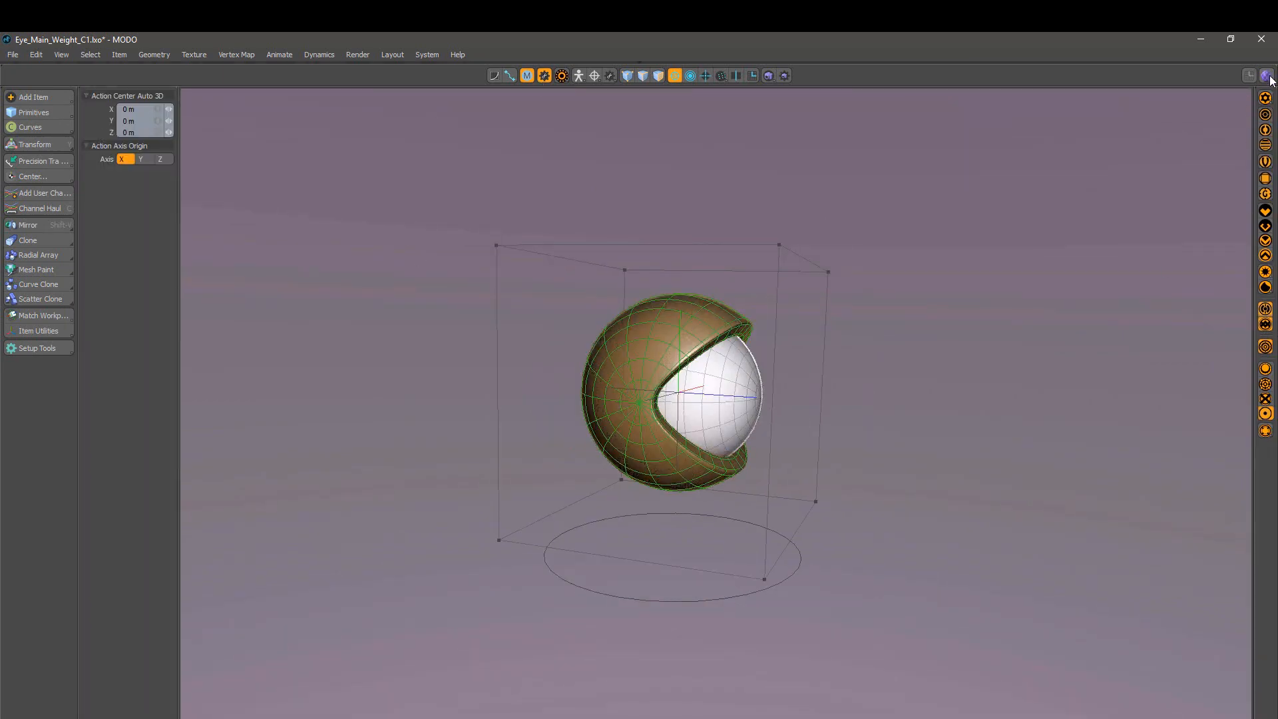
{"action": "left_click", "coordinate": [1250, 75]}
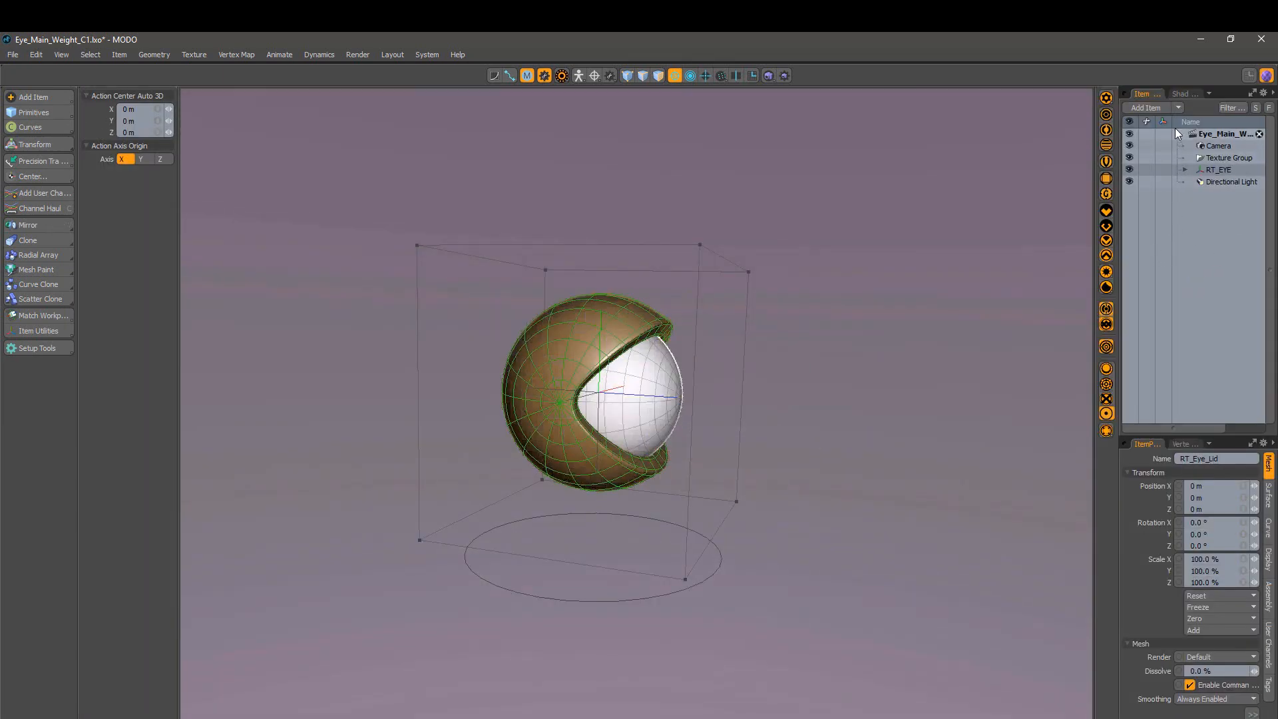
Step: Widen the item list's name column, expand the RT_EYE hierarchy and collapse the RT_Latt children
{"action": "left_click_drag", "start_coordinate": [1154, 127], "coordinate": [1143, 127]}
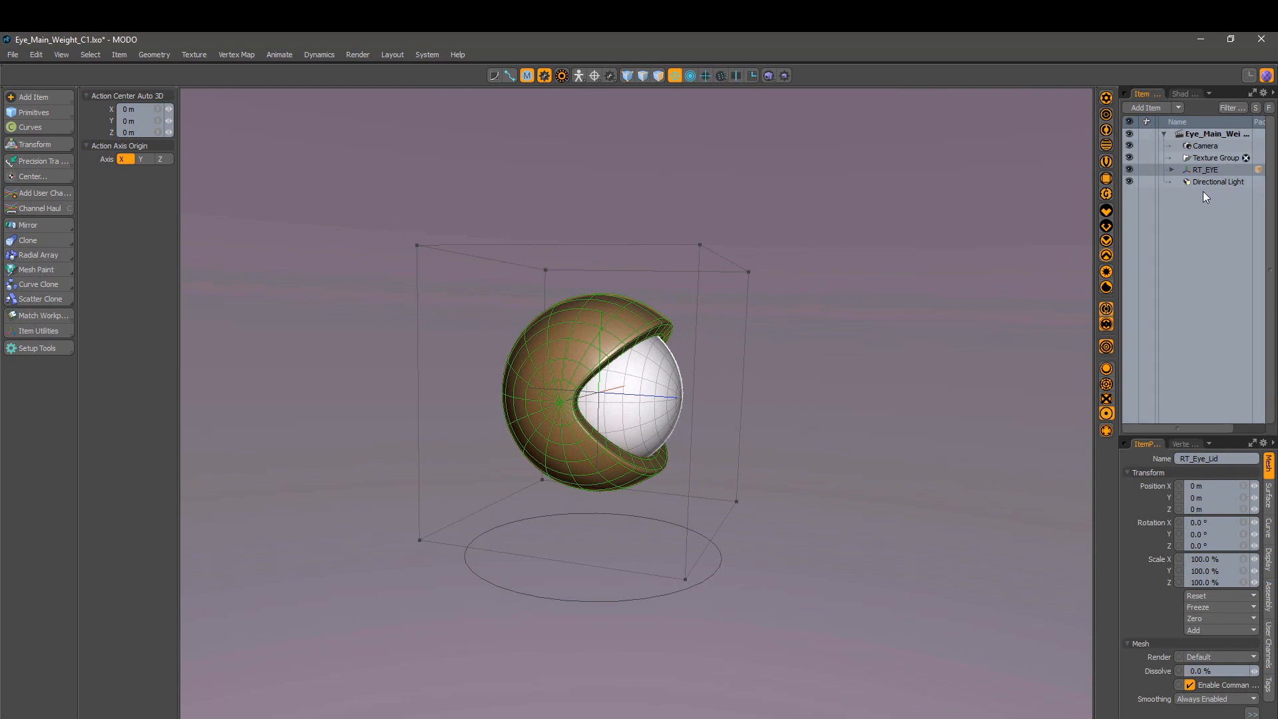
{"action": "left_click", "coordinate": [1170, 170]}
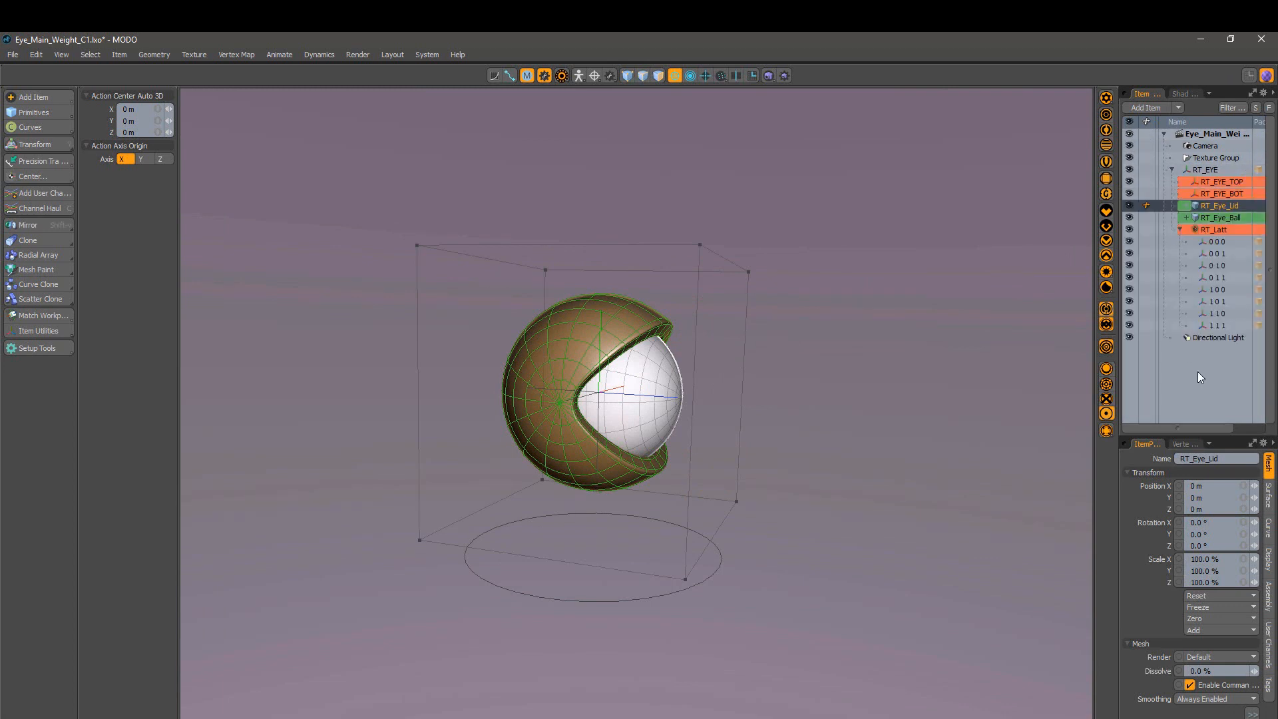
{"action": "left_click", "coordinate": [1181, 230]}
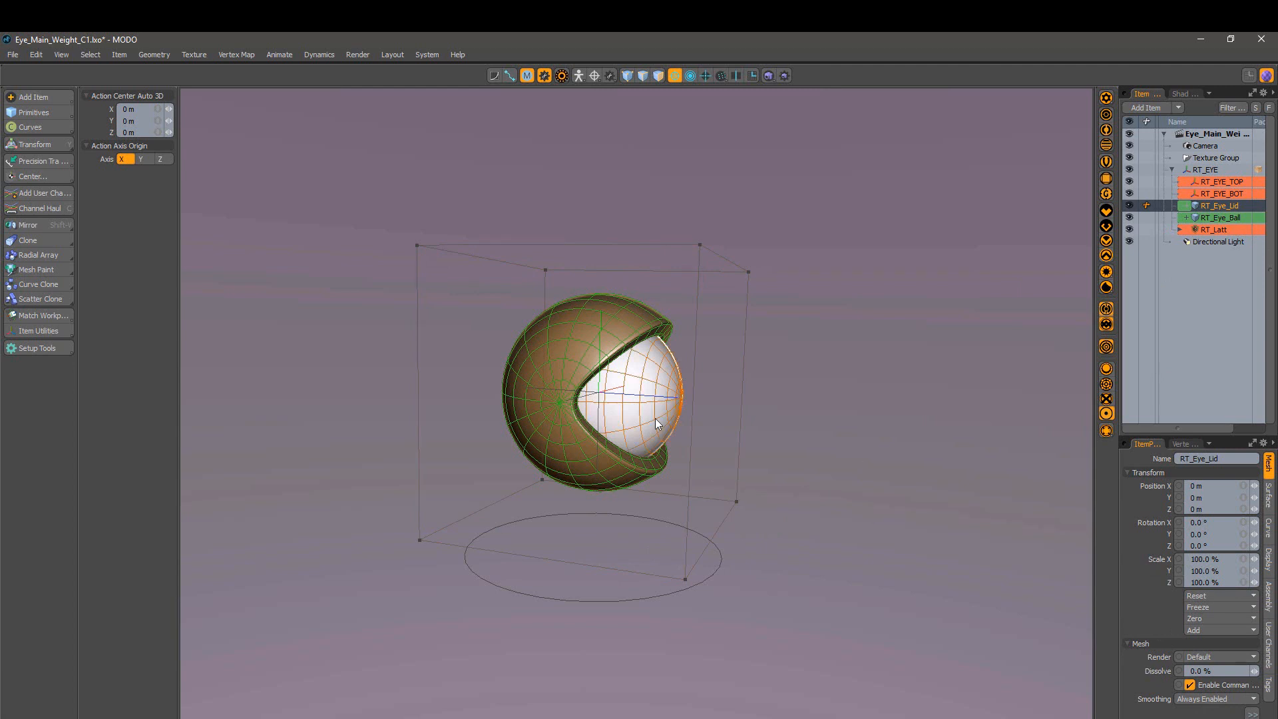
Step: Split the 3D viewport horizontally into two side-by-side views of the eye
{"action": "left_click_drag", "start_coordinate": [926, 460], "coordinate": [824, 444], "text": "alt"}
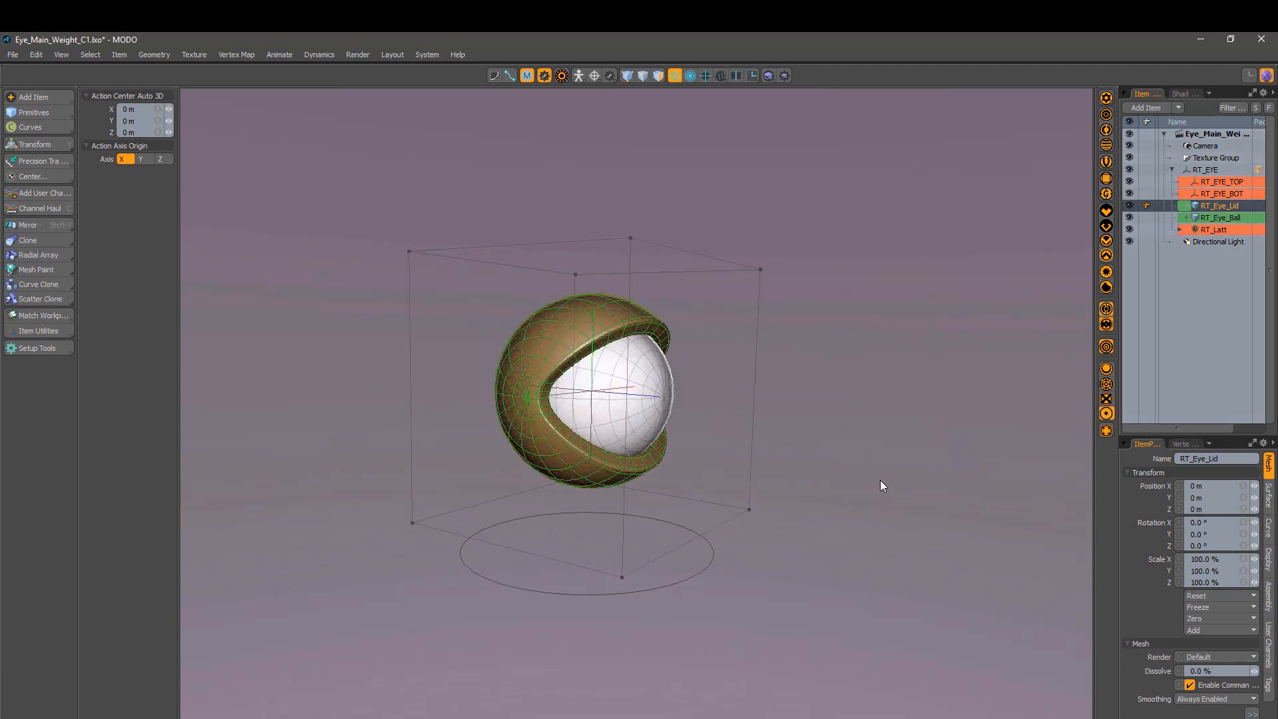
{"action": "key", "text": "grave"}
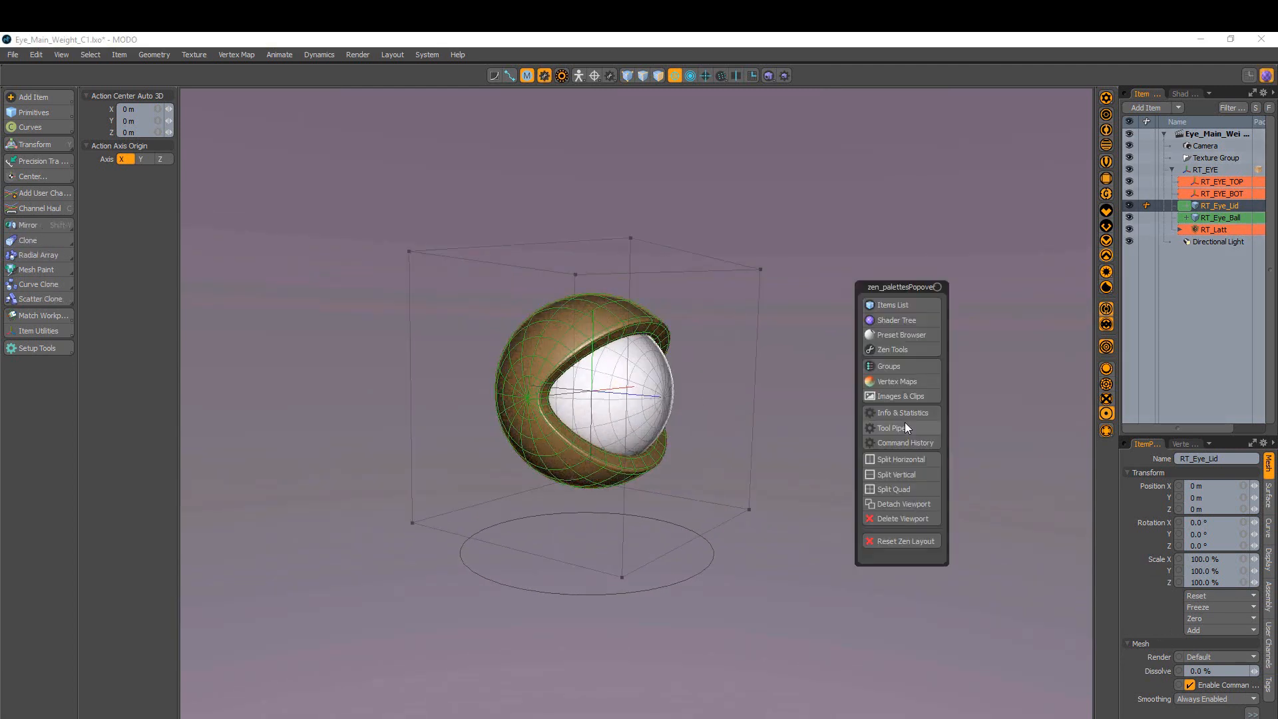
{"action": "left_click", "coordinate": [910, 459]}
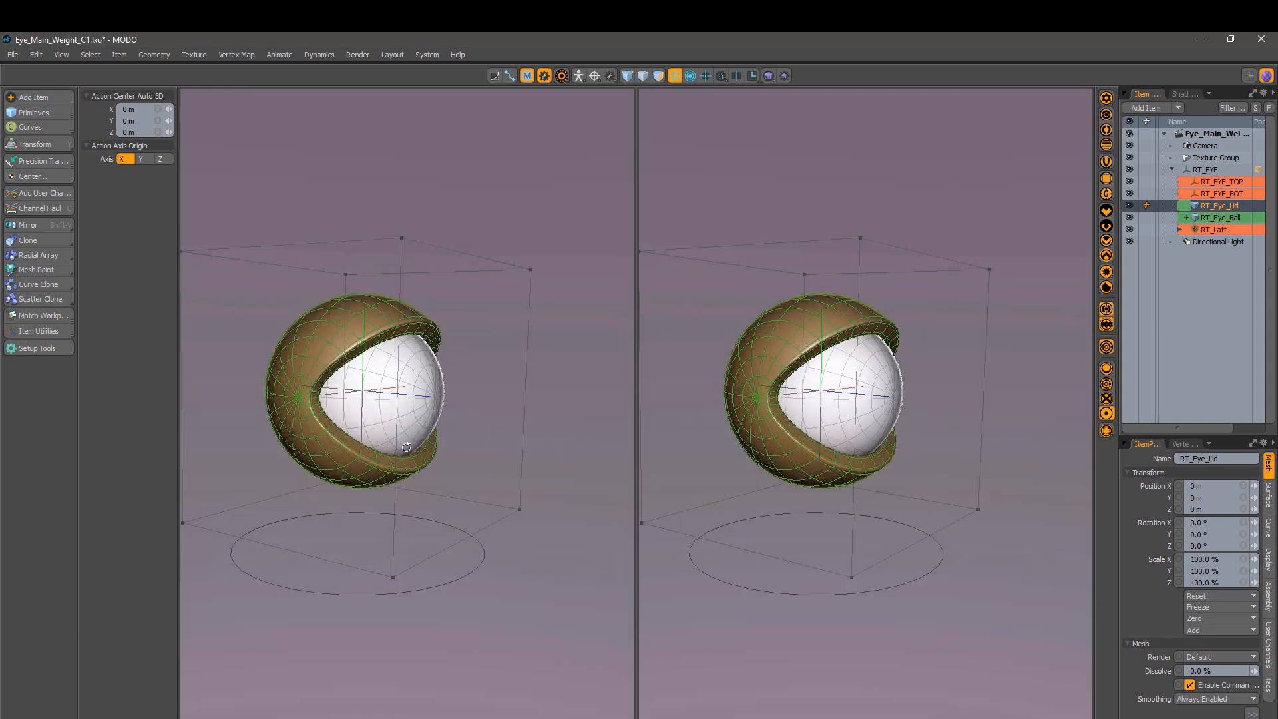
Step: Enlarge the eye in the first viewport and hide the lattice and locator overlays there
{"action": "scroll", "coordinate": [522, 476], "scroll_direction": "down", "scroll_amount": 3}
{"action": "mouse_move", "coordinate": [522, 477]}
{"action": "left_mouse_down", "text": "alt"}
{"action": "mouse_move", "coordinate": [557, 462]}
{"action": "mouse_move", "coordinate": [542, 468]}
{"action": "left_mouse_up", "text": "alt"}
{"action": "scroll", "coordinate": [499, 453], "scroll_direction": "up", "scroll_amount": 5}
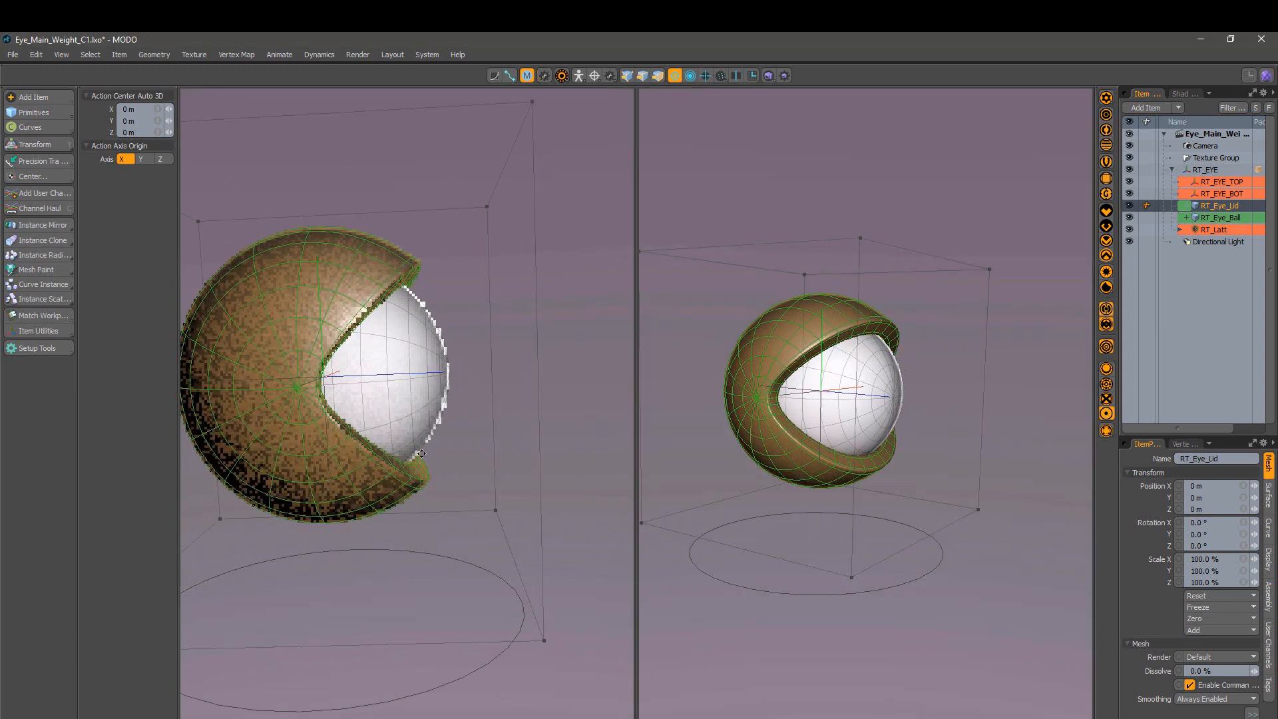
{"action": "left_click_drag", "start_coordinate": [422, 453], "coordinate": [446, 447], "text": "alt"}
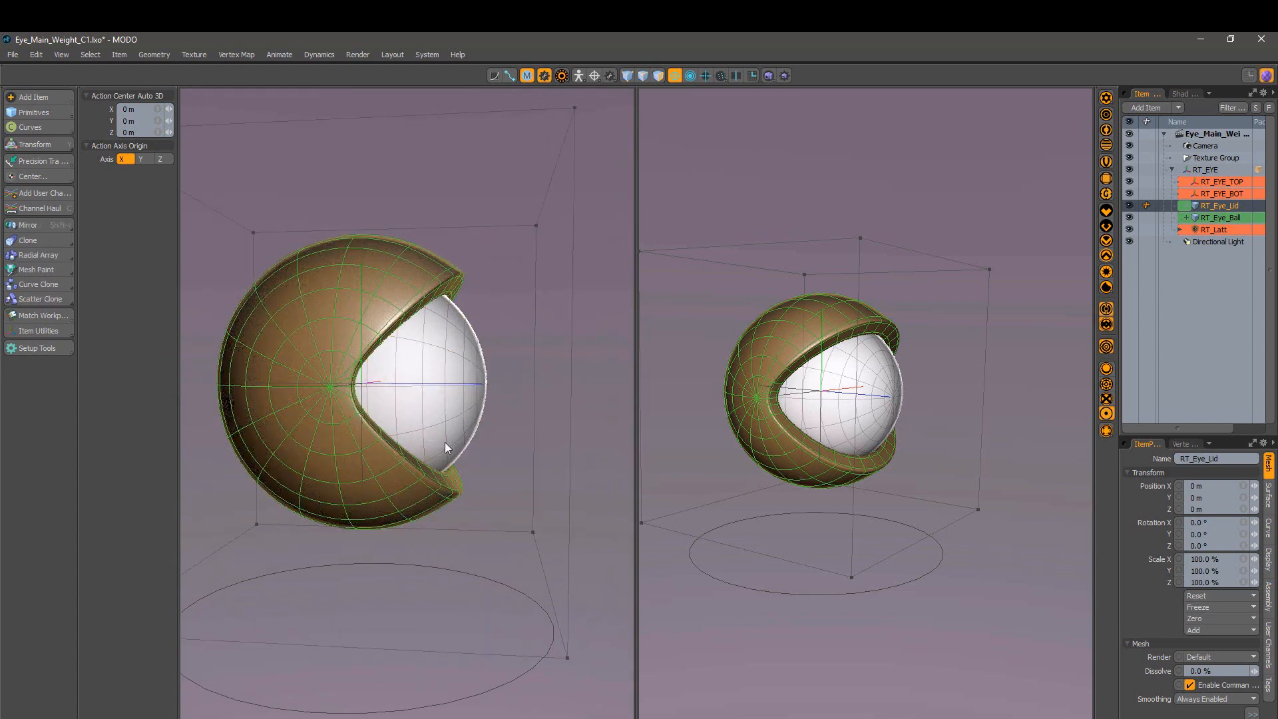
{"action": "left_click", "coordinate": [1114, 408]}
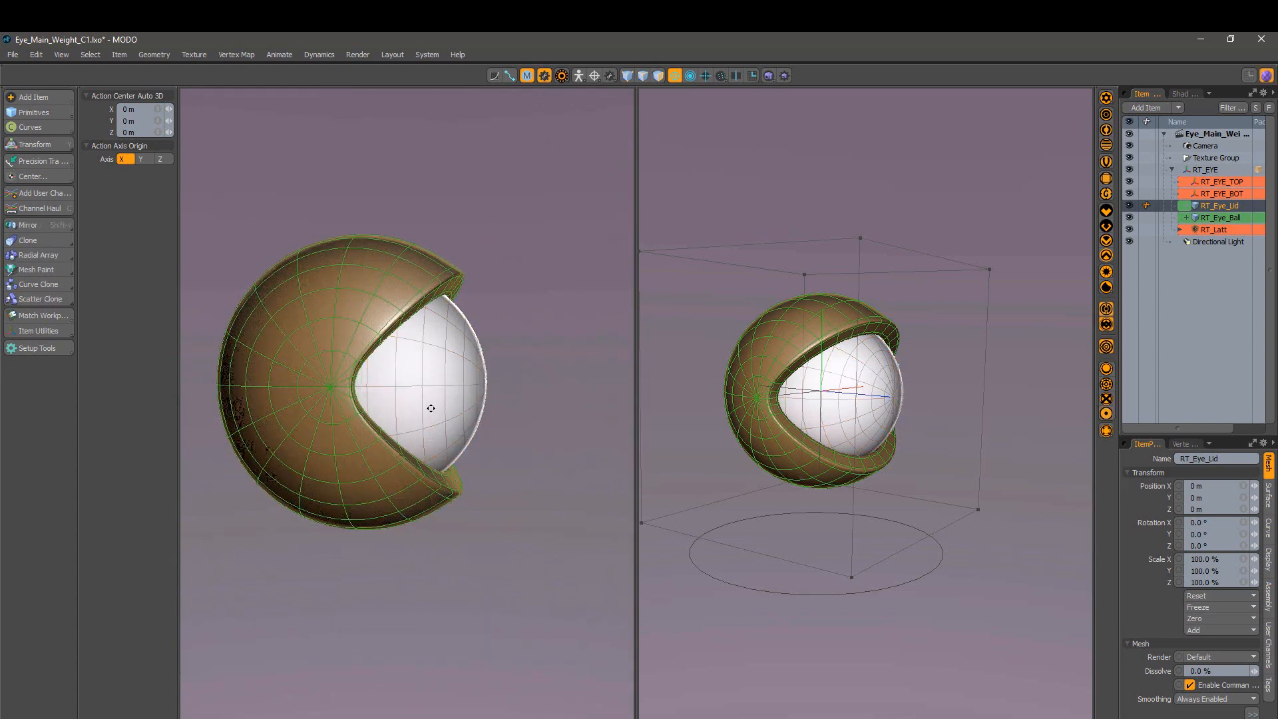
Step: Switch the first viewport to the Left view and deselect the eyelid
{"action": "left_click_drag", "start_coordinate": [431, 408], "coordinate": [446, 425], "text": "alt"}
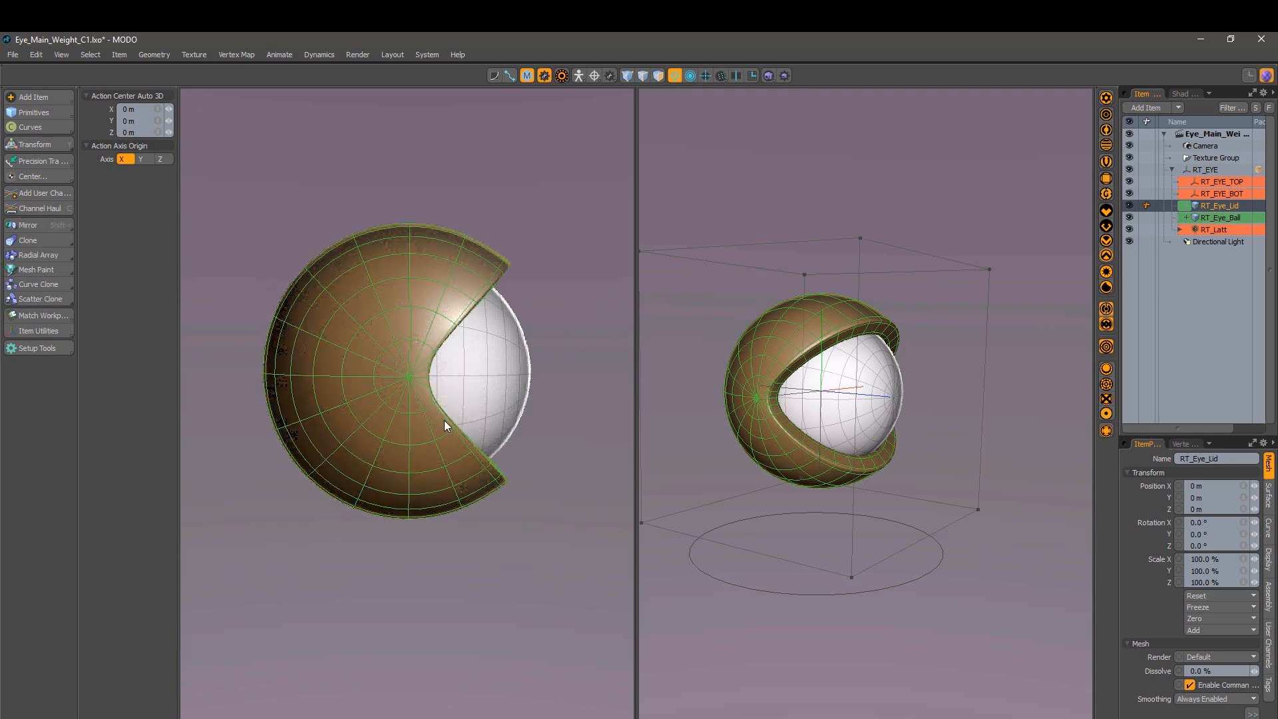
{"action": "key", "text": "ctrl+space"}
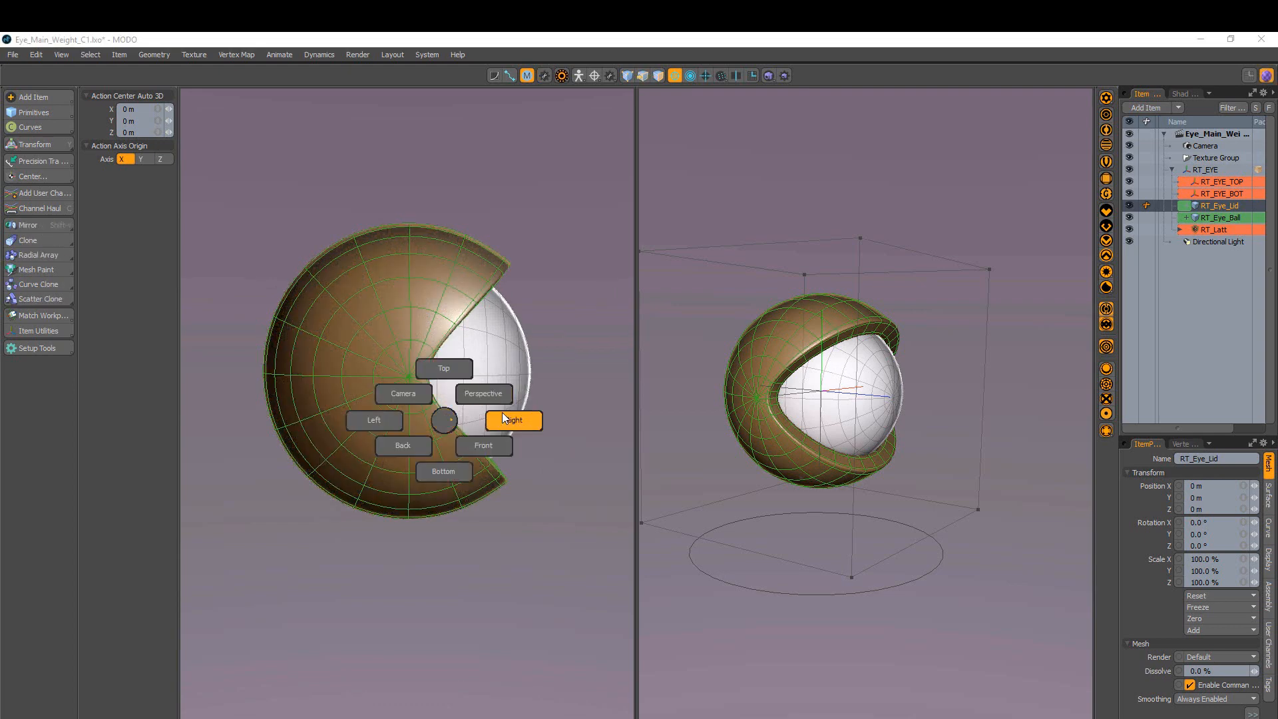
{"action": "left_click", "coordinate": [393, 426]}
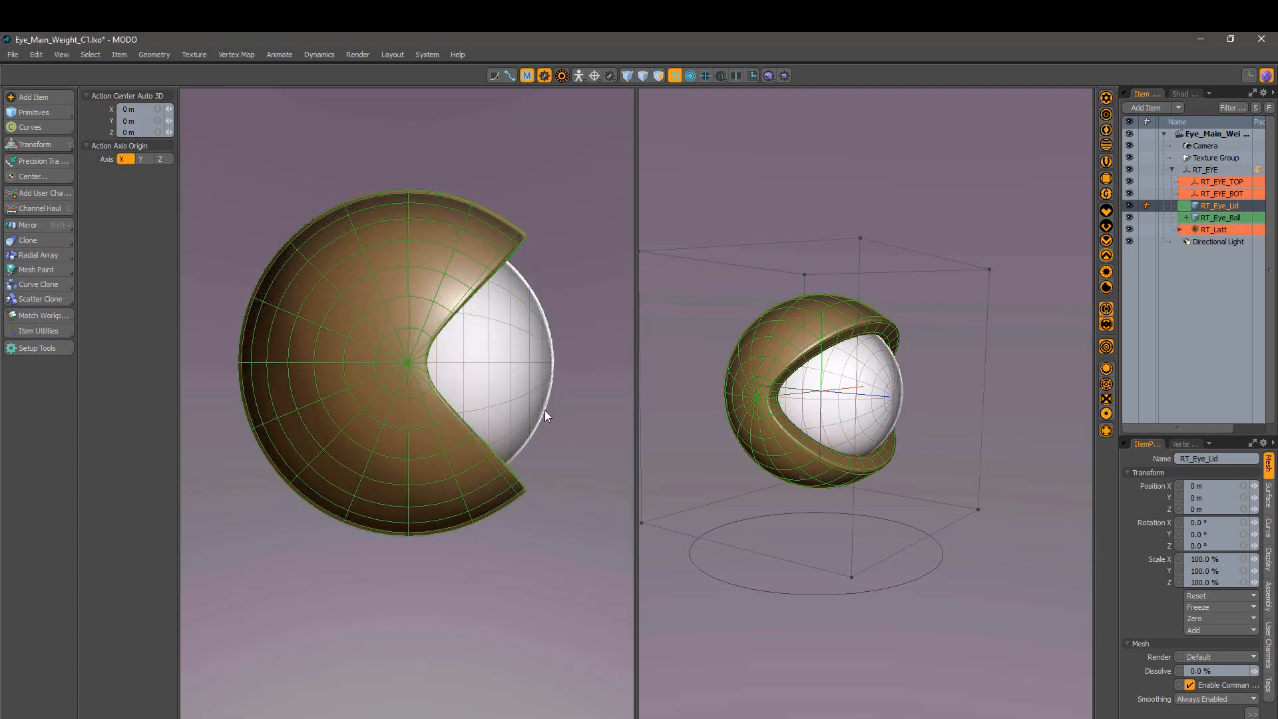
{"action": "left_click", "coordinate": [517, 602]}
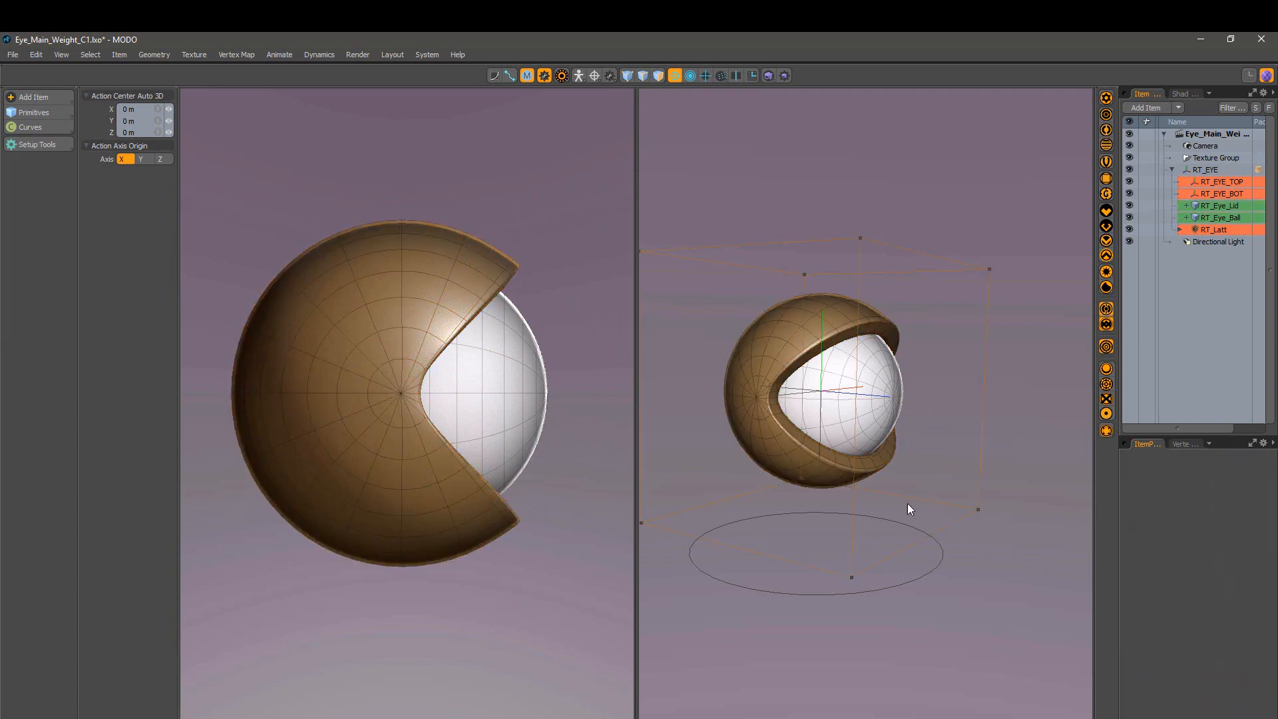
Step: Hide the RT_EYE_TOP and RT_EYE_BOT locators by setting their visibility to No, and clear the selection
{"action": "mouse_move", "coordinate": [910, 510]}
{"action": "left_mouse_down", "text": "alt"}
{"action": "mouse_move", "coordinate": [884, 414]}
{"action": "mouse_move", "coordinate": [821, 478]}
{"action": "mouse_move", "coordinate": [924, 502]}
{"action": "mouse_move", "coordinate": [911, 495]}
{"action": "left_mouse_up", "text": "alt"}
{"action": "left_click_drag", "start_coordinate": [870, 401], "coordinate": [934, 416], "text": "alt"}
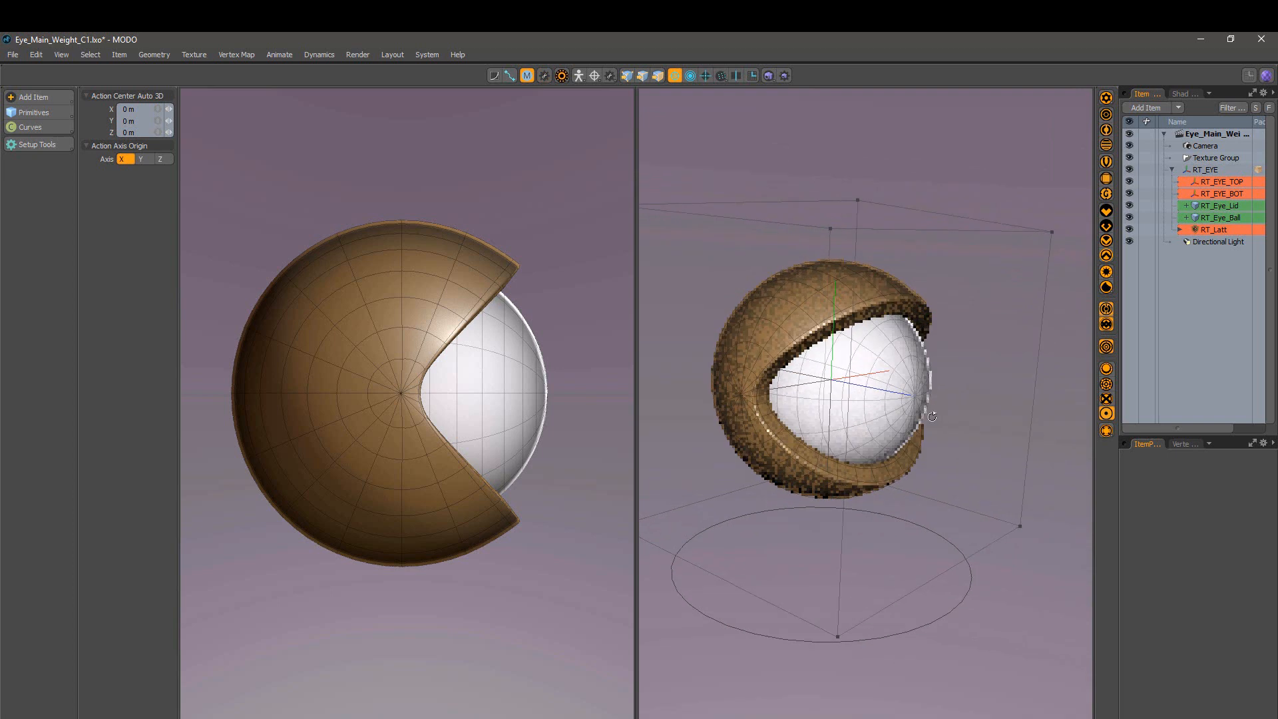
{"action": "left_click", "coordinate": [1212, 184]}
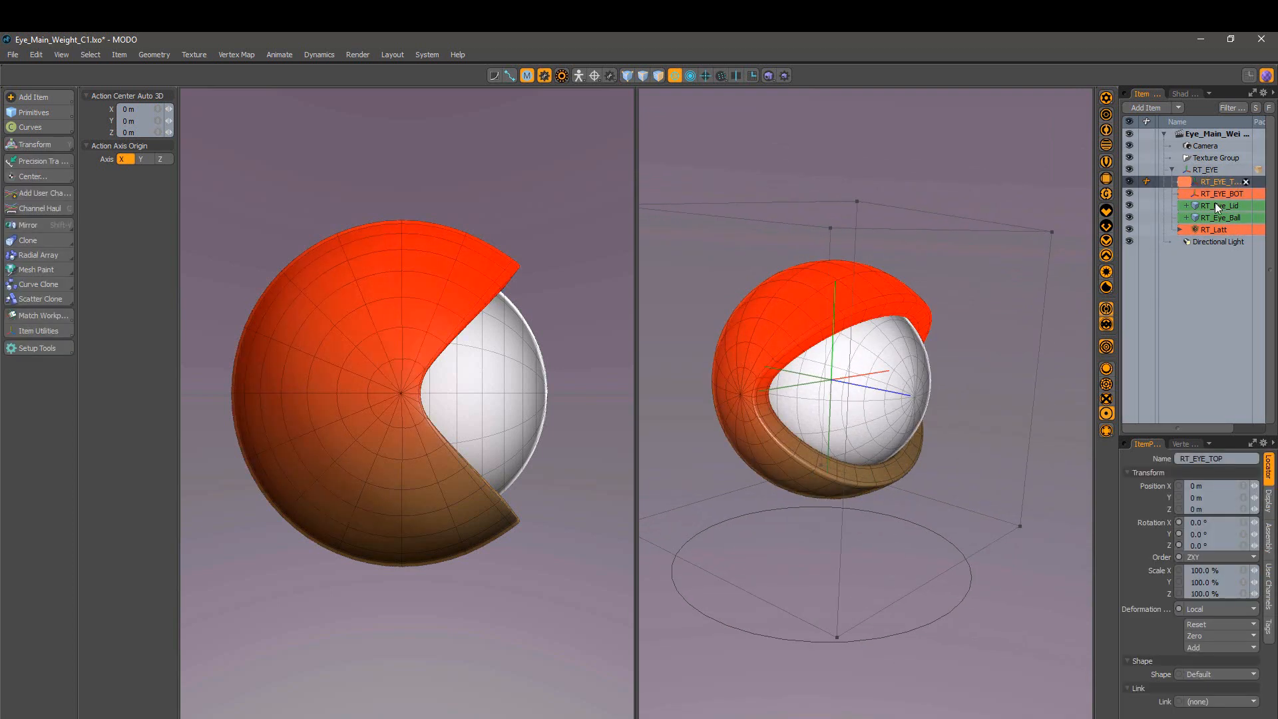
{"action": "left_click", "coordinate": [1213, 193], "text": "ctrl"}
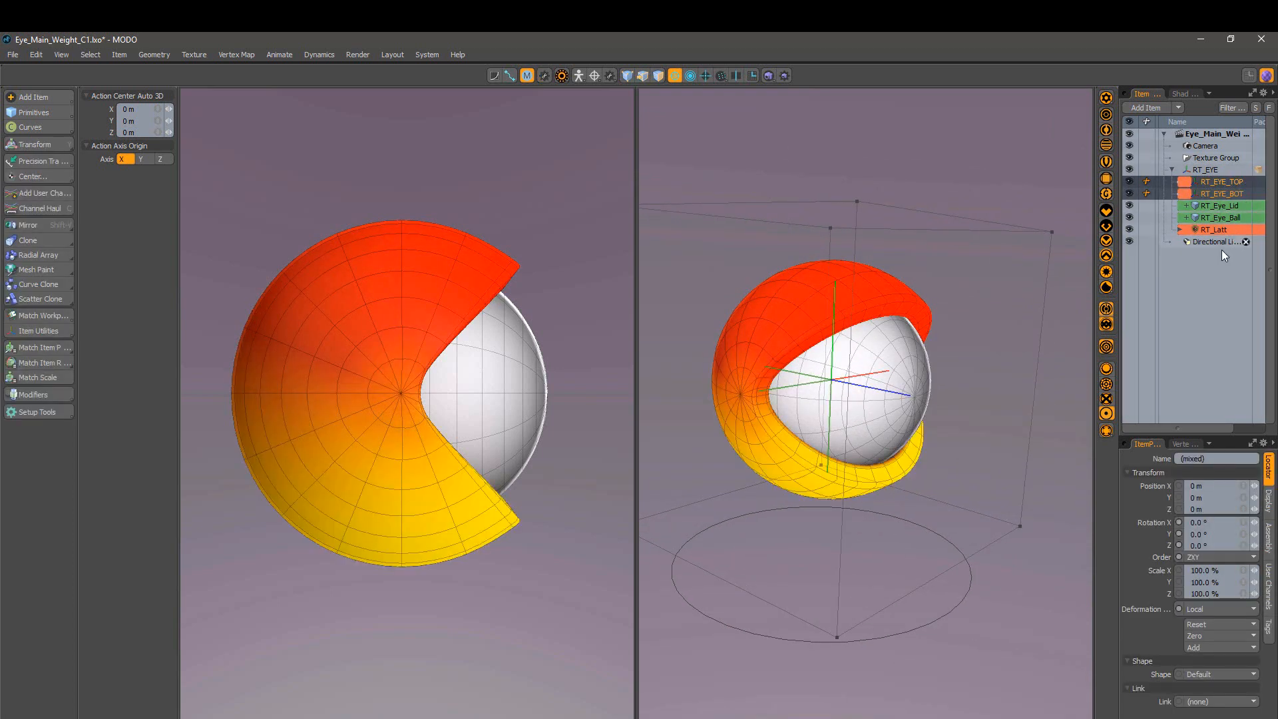
{"action": "left_click", "coordinate": [1271, 532]}
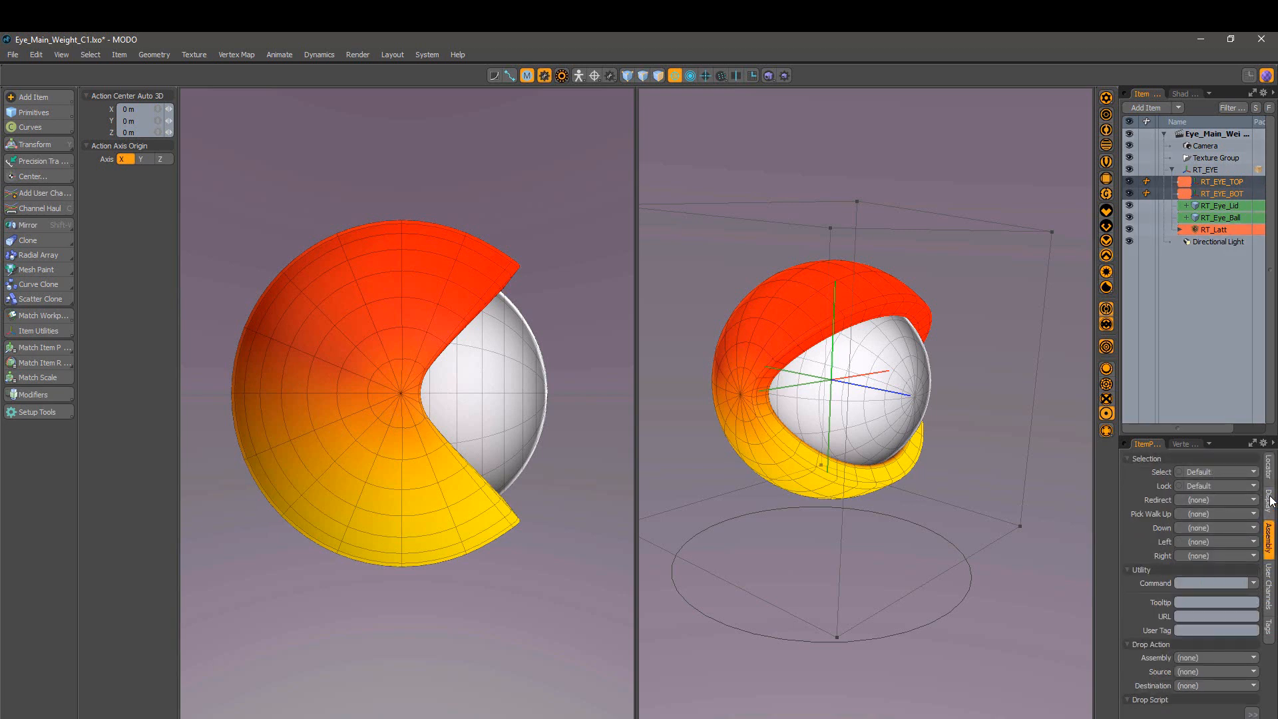
{"action": "left_click", "coordinate": [1269, 500]}
{"action": "left_click", "coordinate": [1201, 458]}
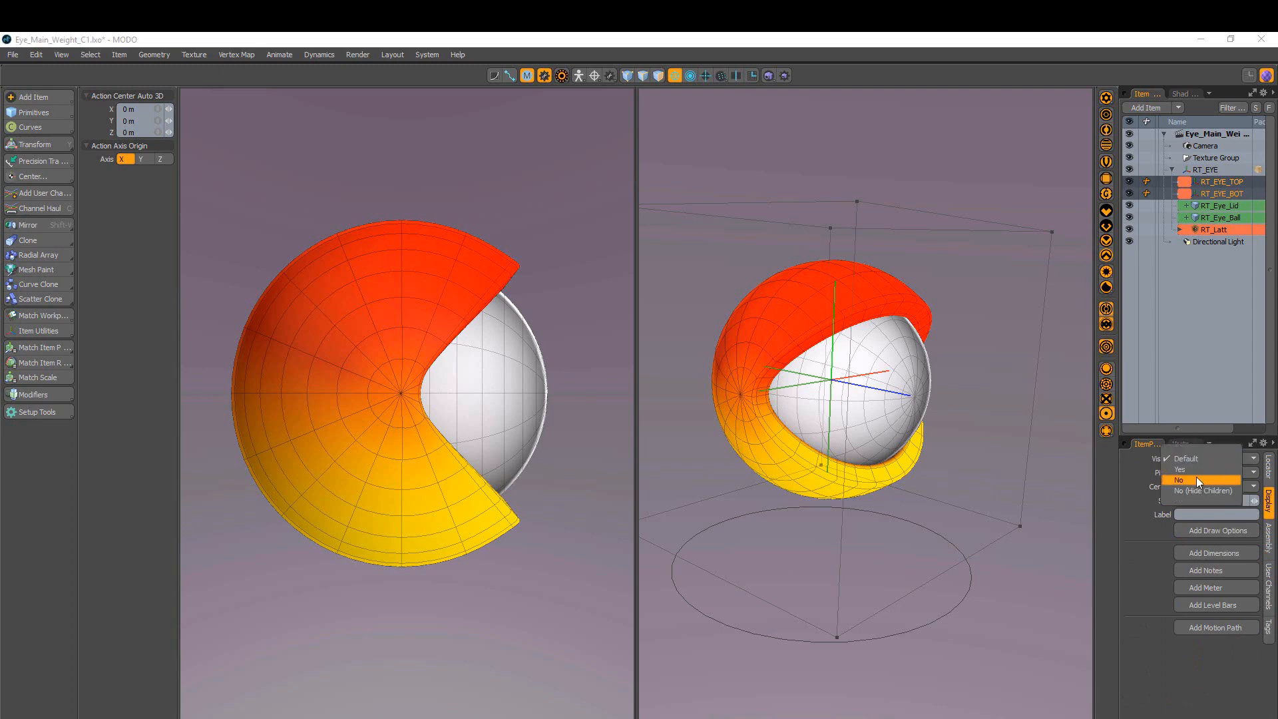
{"action": "left_click", "coordinate": [1196, 481]}
{"action": "left_click", "coordinate": [1032, 584]}
{"action": "left_click_drag", "start_coordinate": [925, 477], "coordinate": [836, 422], "text": "alt"}
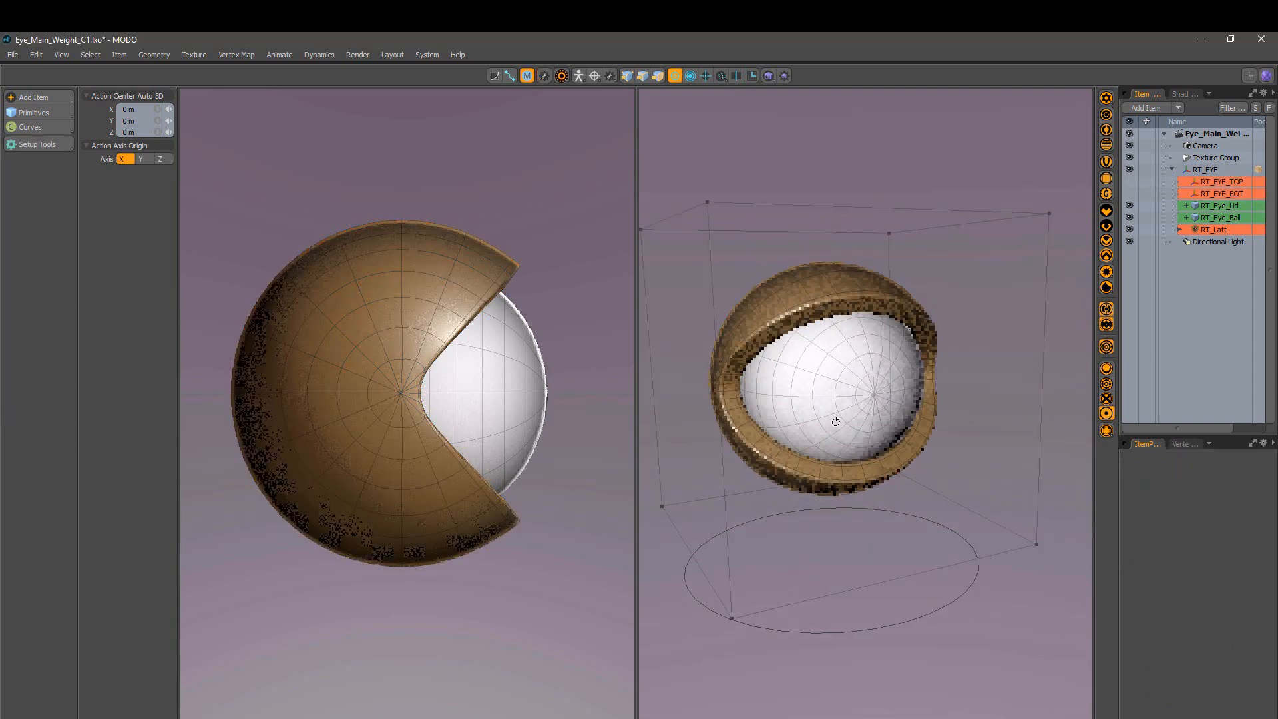
{"action": "left_click_drag", "start_coordinate": [963, 542], "coordinate": [1013, 515], "text": "alt"}
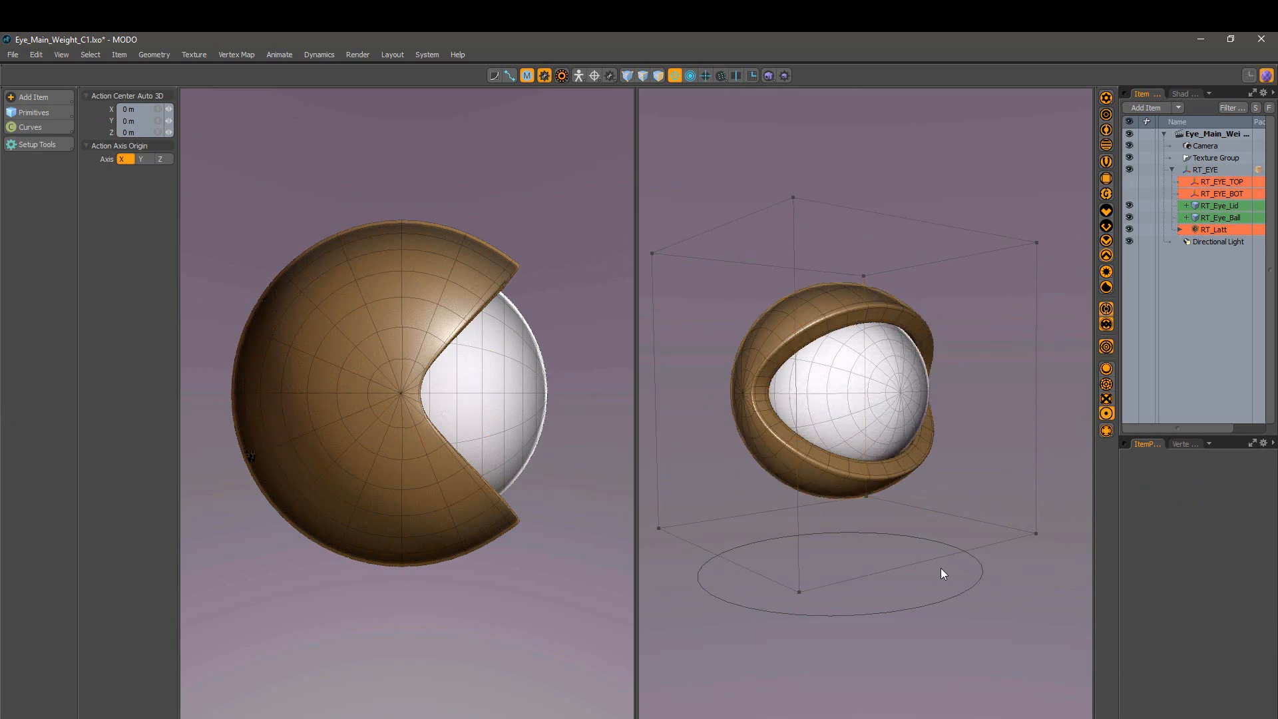
Step: Select the RT_EYE base ring locator beneath the eye
{"action": "left_click", "coordinate": [968, 590]}
{"action": "left_click", "coordinate": [1021, 628]}
{"action": "left_click", "coordinate": [946, 590]}
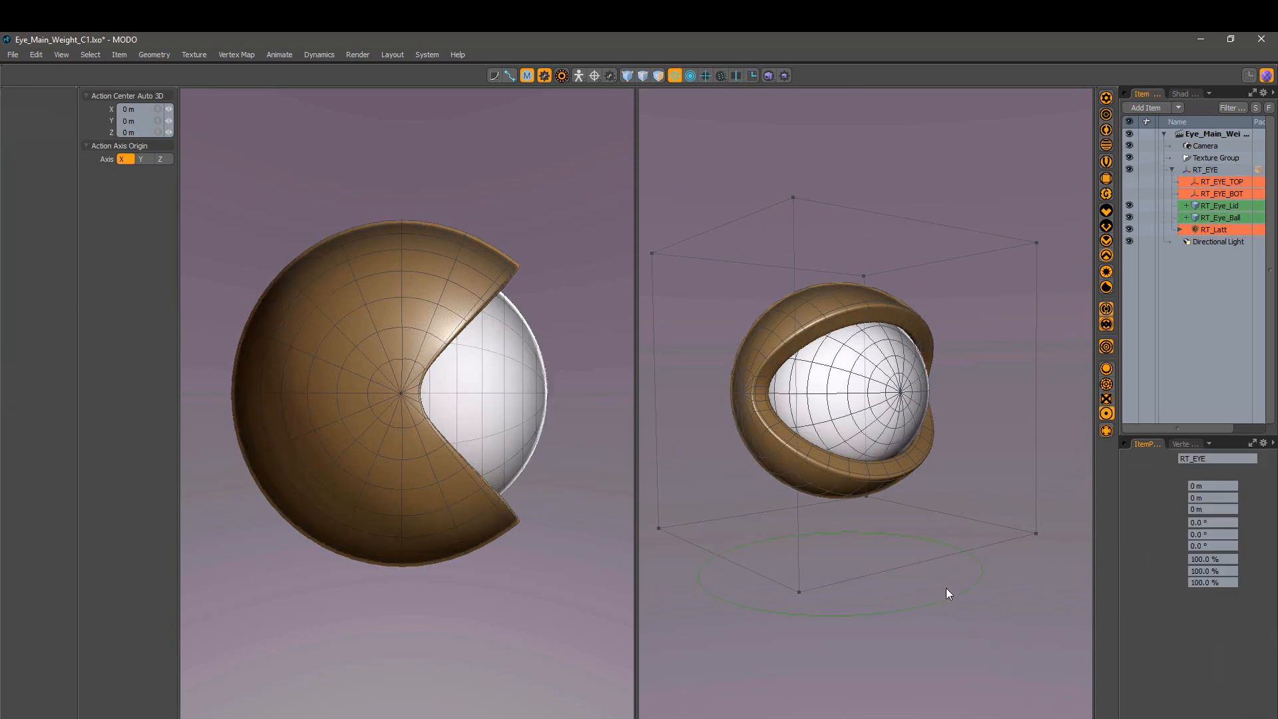
Step: Select the RT_EYE_TOP locator and view its influence on the upper eyelid from the front and side
{"action": "left_click", "coordinate": [1007, 686]}
{"action": "left_click_drag", "start_coordinate": [494, 464], "coordinate": [414, 525], "text": "ctrl+alt"}
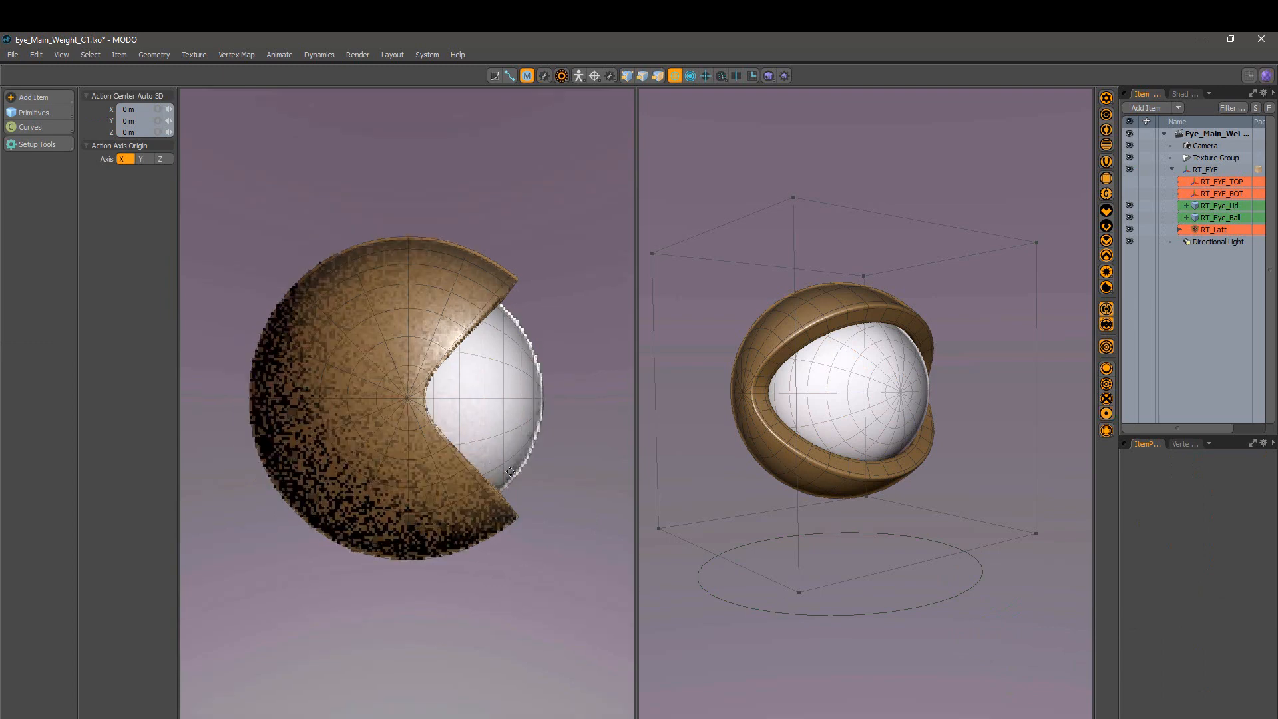
{"action": "left_click_drag", "start_coordinate": [876, 377], "coordinate": [887, 421], "text": "alt"}
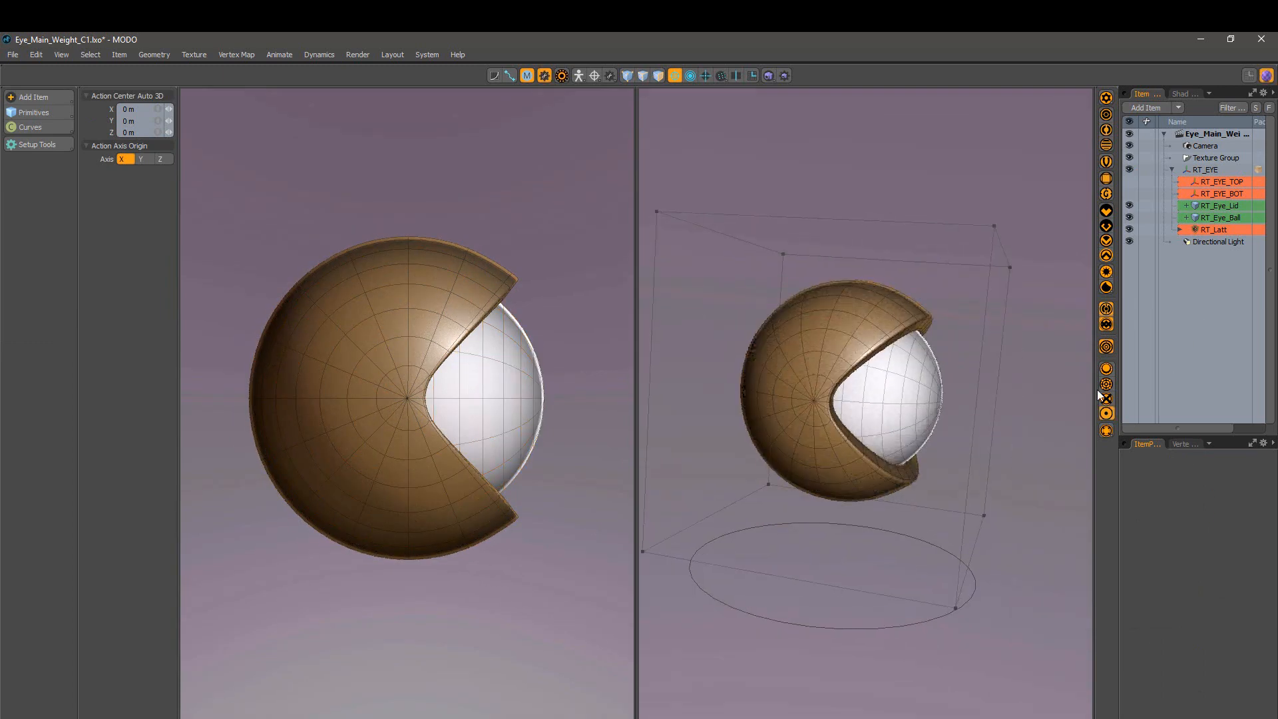
{"action": "left_click", "coordinate": [1231, 185]}
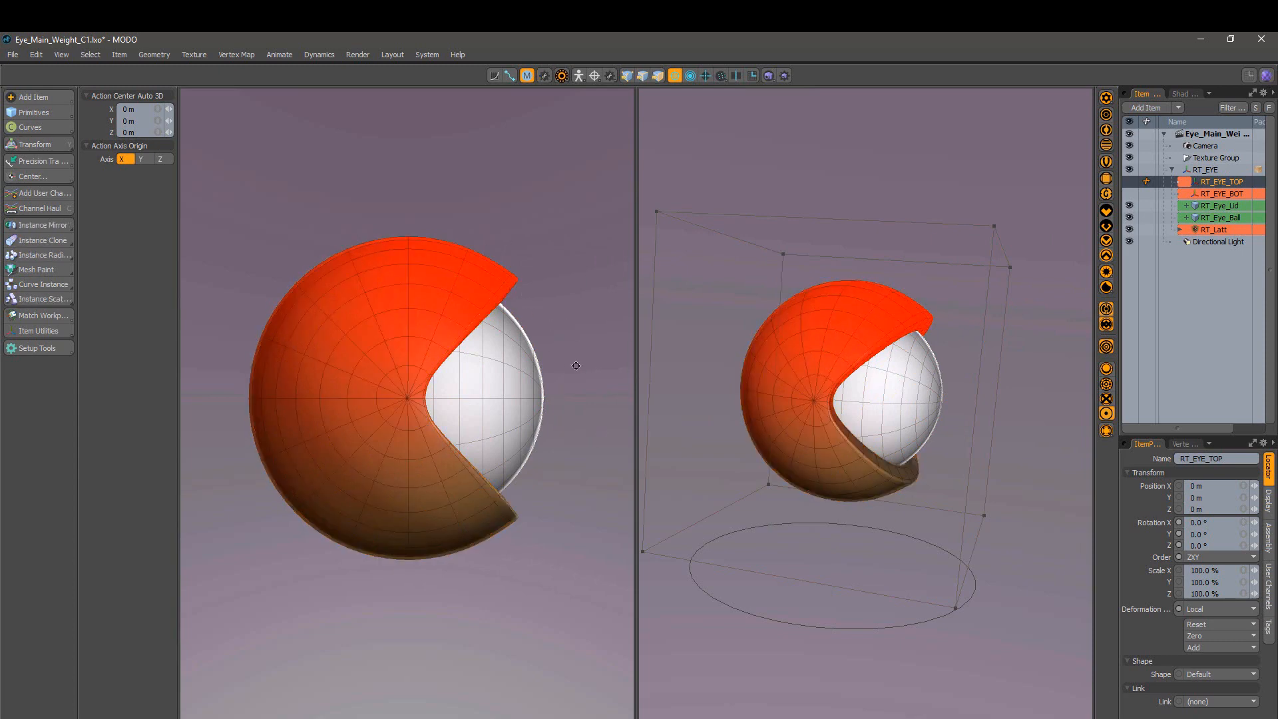
{"action": "left_click_drag", "start_coordinate": [905, 404], "coordinate": [815, 428], "text": "alt"}
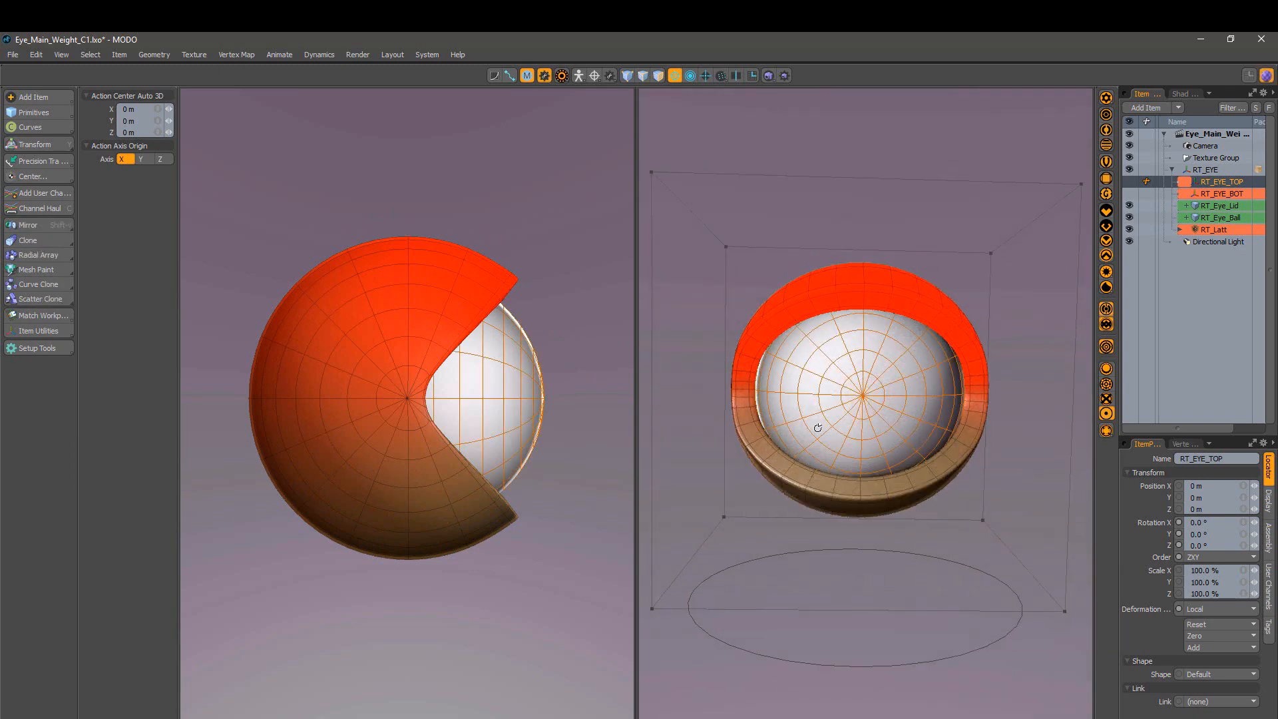
{"action": "mouse_move", "coordinate": [817, 428]}
{"action": "left_mouse_down", "text": "alt"}
{"action": "mouse_move", "coordinate": [766, 394]}
{"action": "mouse_move", "coordinate": [842, 421]}
{"action": "left_mouse_up", "text": "alt"}
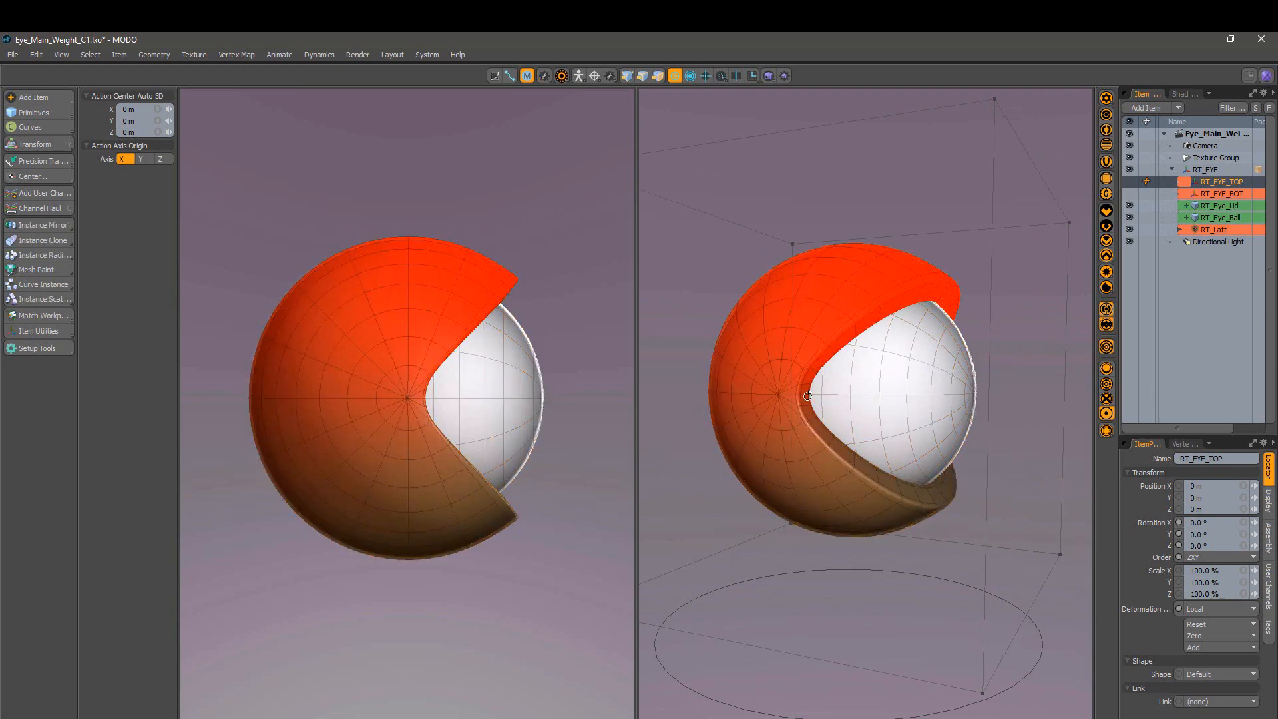
{"action": "left_click_drag", "start_coordinate": [772, 441], "coordinate": [813, 389], "text": "alt"}
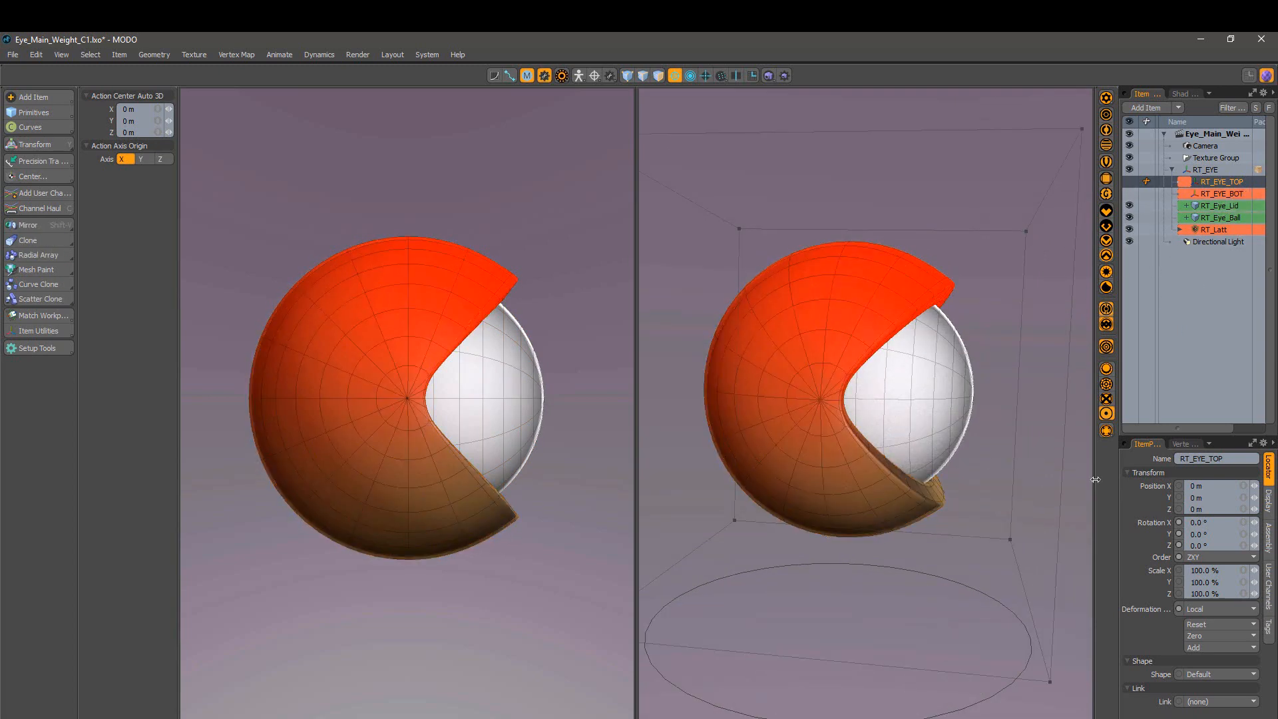
Step: Rotate RT_EYE_TOP about X to lower the upper eyelid to 45.5°, and raise it back to 5.5°
{"action": "key", "text": "e"}
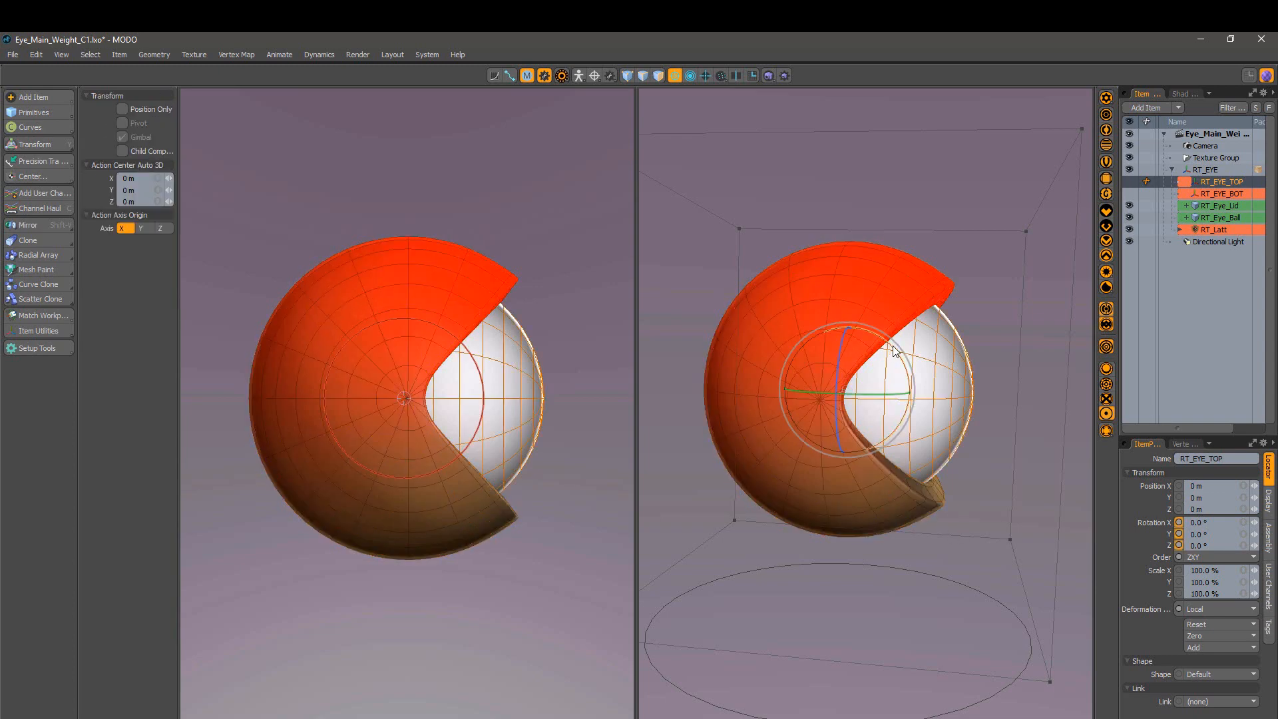
{"action": "left_click_drag", "start_coordinate": [897, 356], "coordinate": [913, 441]}
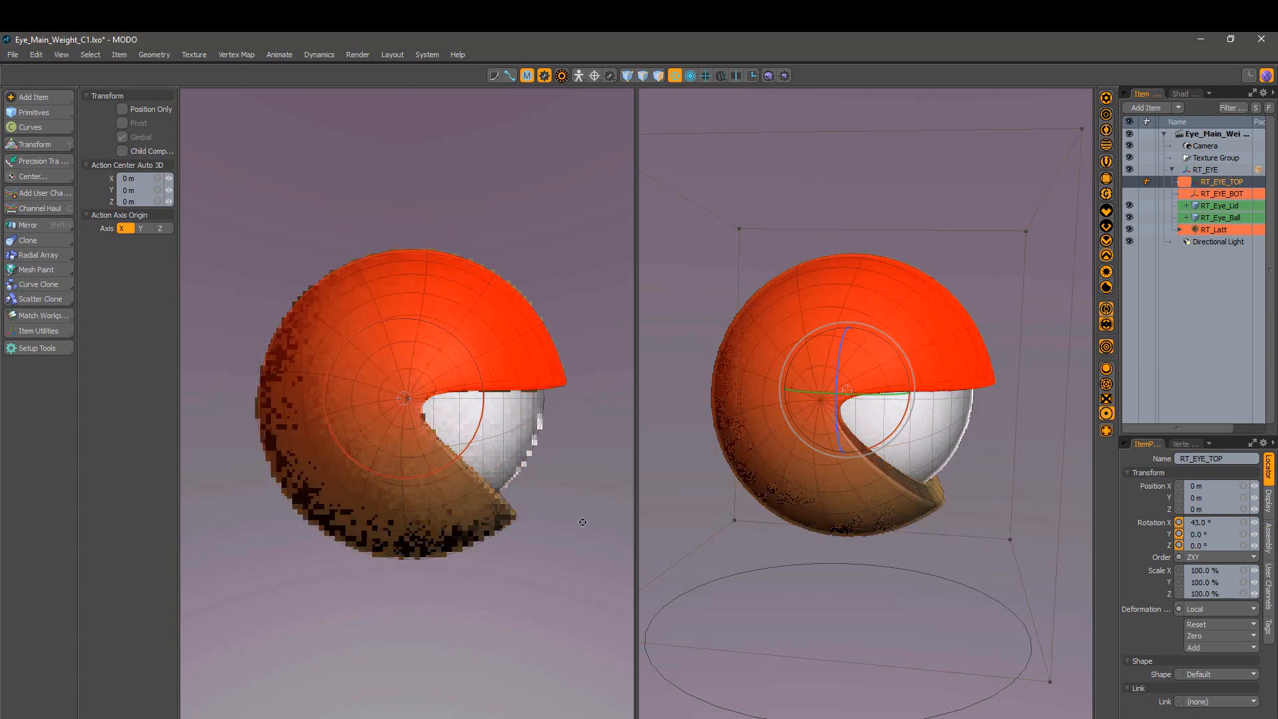
{"action": "scroll", "coordinate": [863, 425], "scroll_direction": "up", "scroll_amount": 3}
{"action": "scroll", "coordinate": [579, 459], "scroll_direction": "up", "scroll_amount": 5}
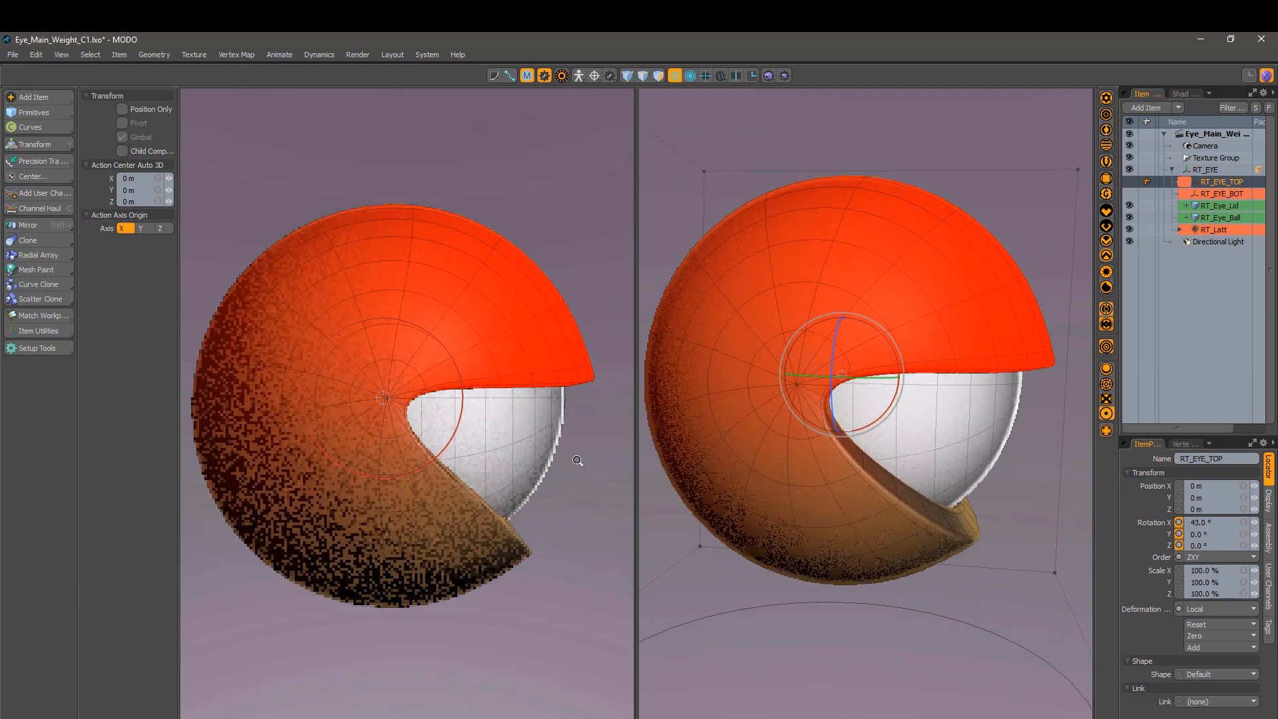
{"action": "scroll", "coordinate": [522, 440], "scroll_direction": "down", "scroll_amount": 1}
{"action": "left_click_drag", "start_coordinate": [532, 444], "coordinate": [508, 448], "text": "alt"}
{"action": "scroll", "coordinate": [474, 424], "scroll_direction": "up", "scroll_amount": 1}
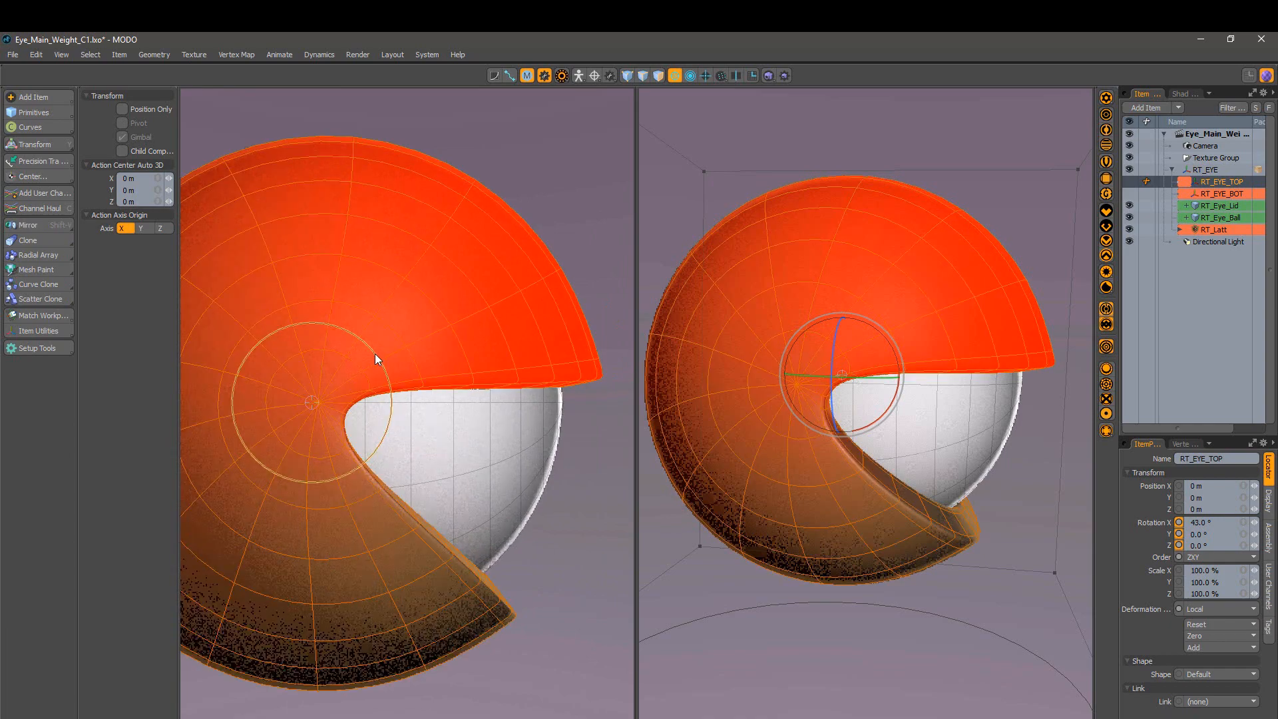
{"action": "left_click_drag", "start_coordinate": [374, 353], "coordinate": [377, 358]}
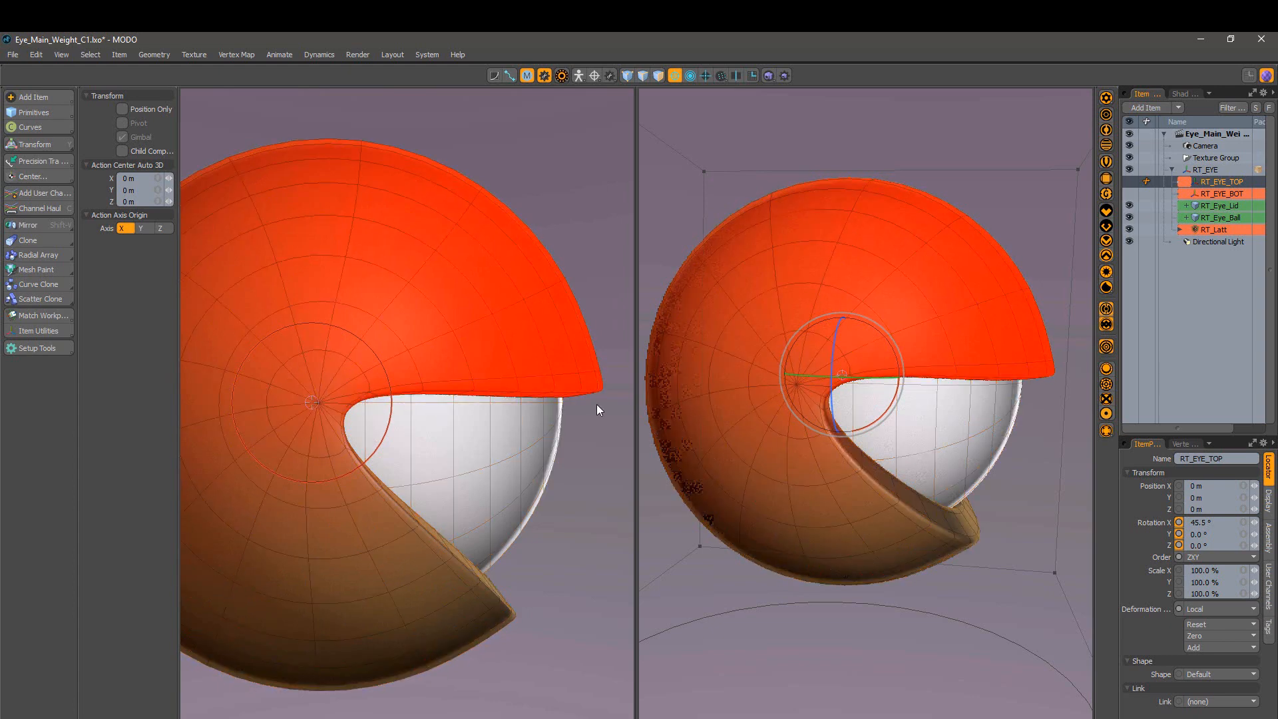
{"action": "left_click_drag", "start_coordinate": [387, 397], "coordinate": [375, 358]}
Step: Try tilting the upper eyelid by rotating RT_EYE_TOP to about 25.1° in Z
{"action": "left_click_drag", "start_coordinate": [919, 420], "coordinate": [802, 421], "text": "alt"}
{"action": "left_click_drag", "start_coordinate": [871, 342], "coordinate": [860, 366]}
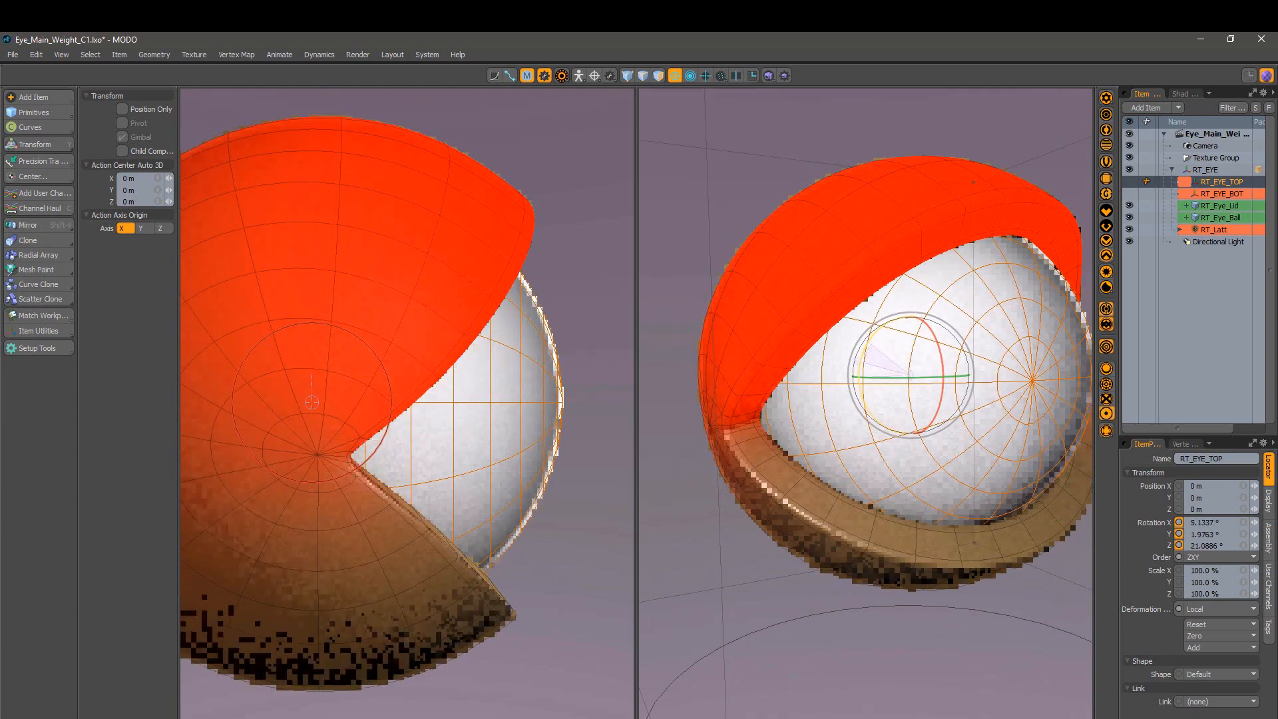
{"action": "left_click_drag", "start_coordinate": [827, 414], "coordinate": [932, 414], "text": "alt"}
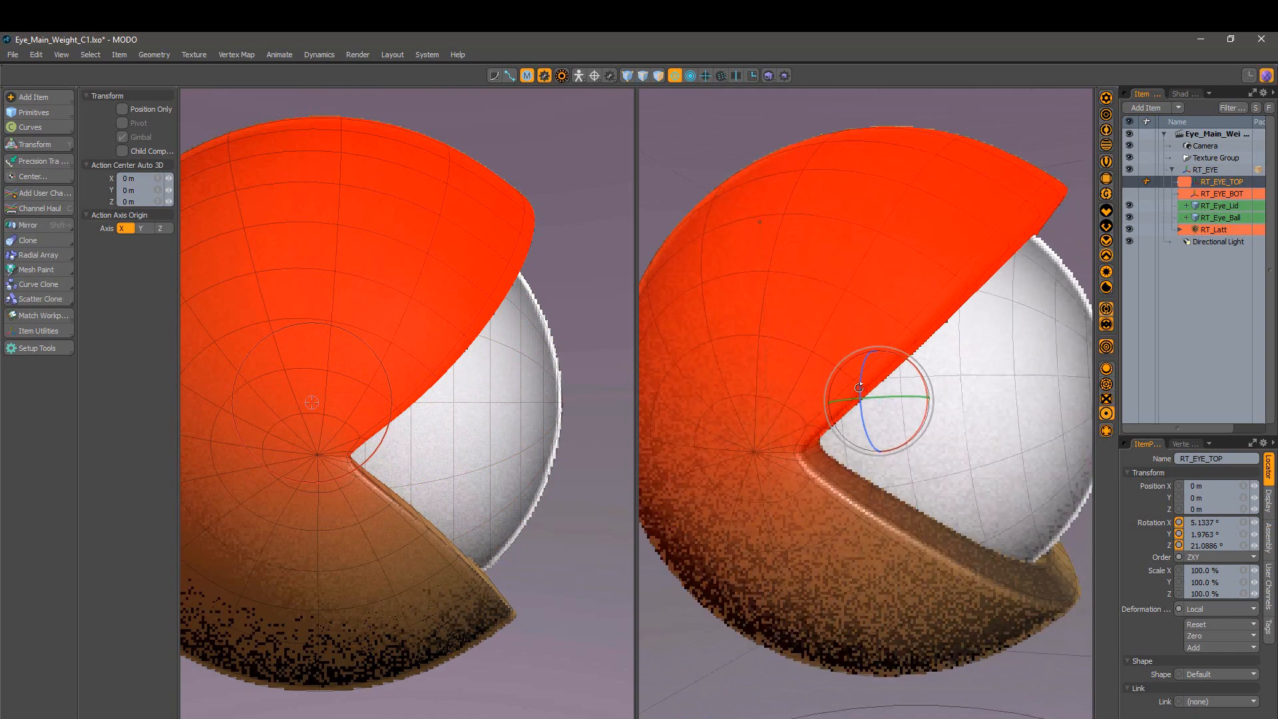
{"action": "left_click_drag", "start_coordinate": [861, 370], "coordinate": [859, 375]}
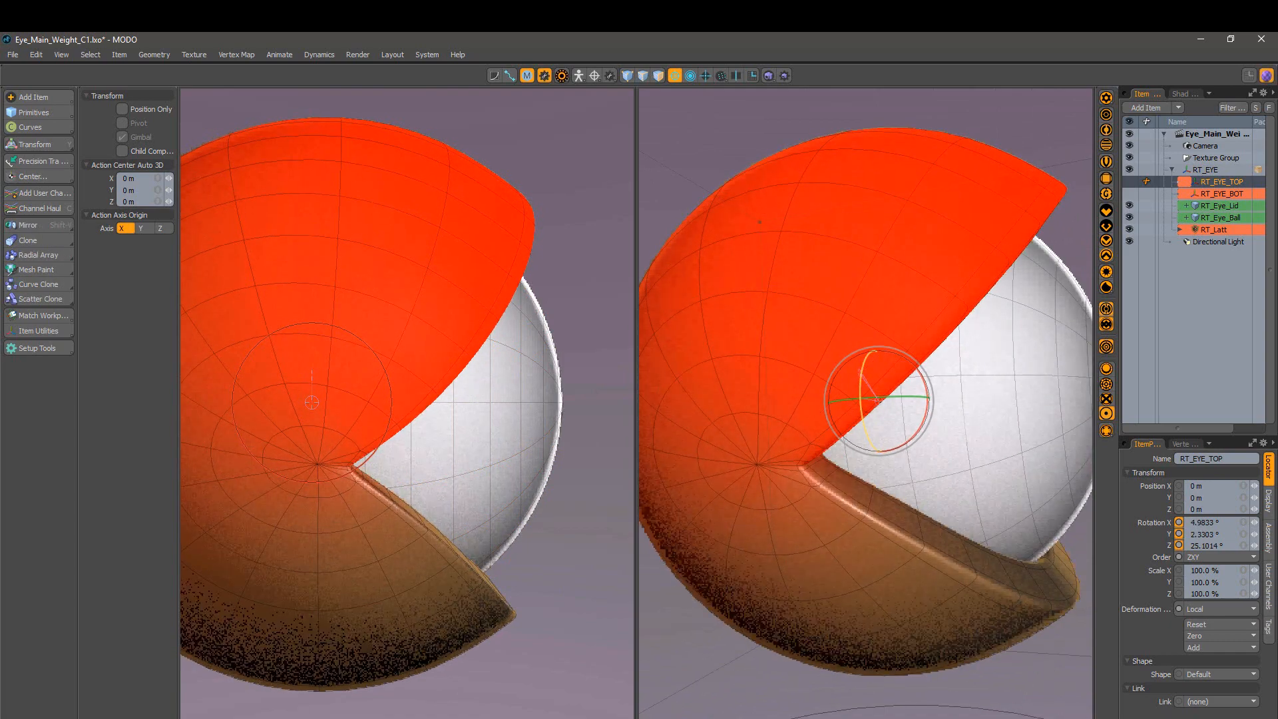
{"action": "left_click_drag", "start_coordinate": [842, 424], "coordinate": [792, 434], "text": "alt"}
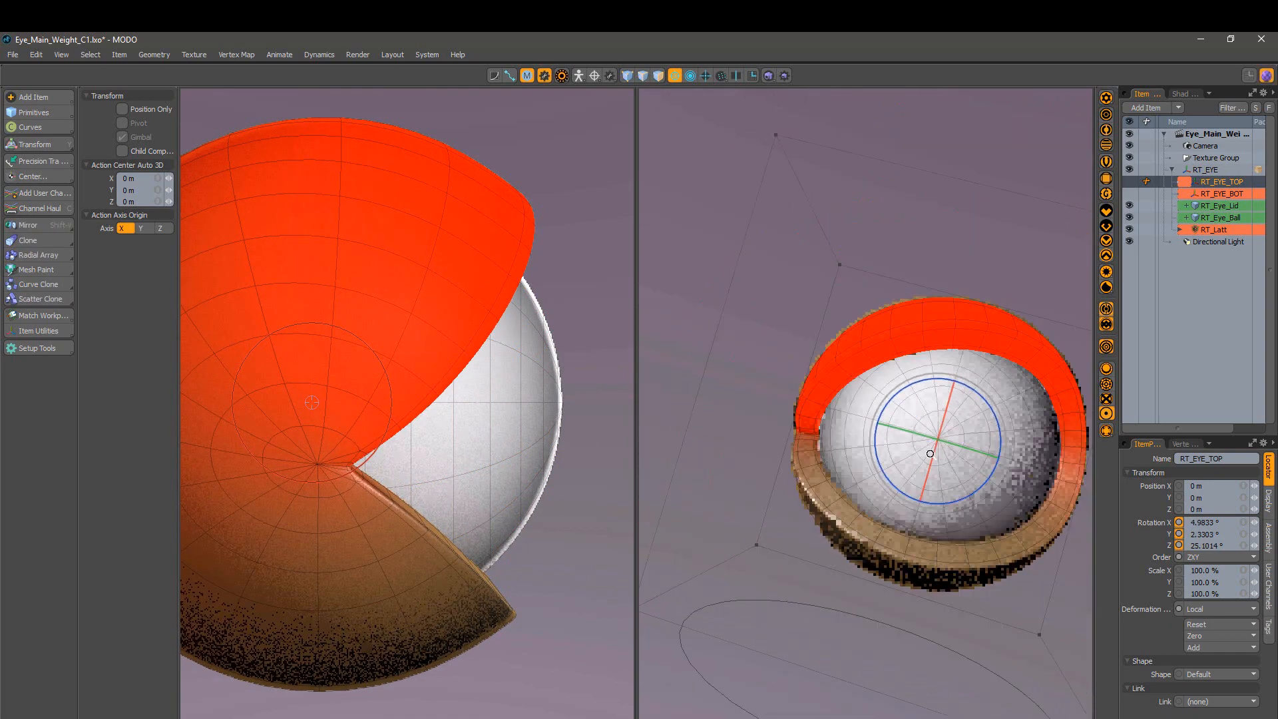
{"action": "left_click_drag", "start_coordinate": [936, 427], "coordinate": [1029, 461], "text": "alt"}
Step: Undo the tilting rotations of the RT_EYE_TOP locator
{"action": "key", "text": "ctrl+z"}
{"action": "key", "text": "ctrl+z"}
{"action": "key", "text": "ctrl+z"}
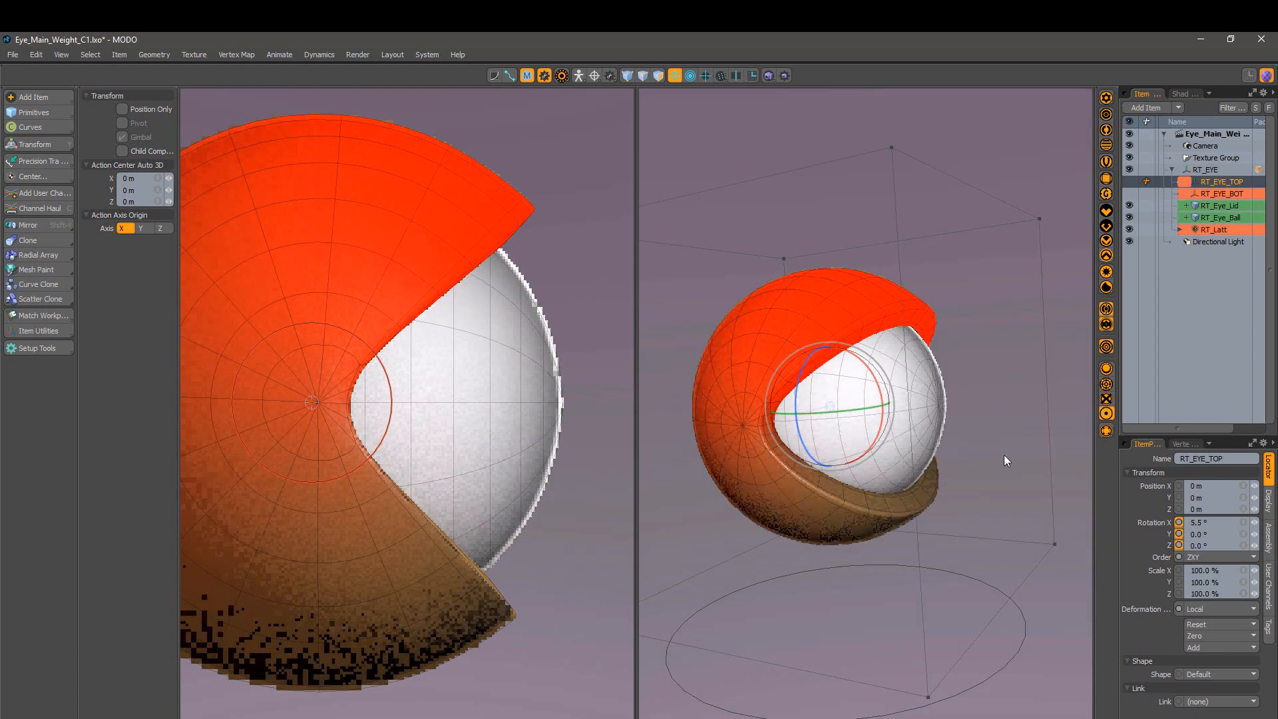
Step: Switch the eye to plain shading without ambient occlusion in both viewports, and drop the Rotate tool
{"action": "scroll", "coordinate": [510, 435], "scroll_direction": "down", "scroll_amount": 2}
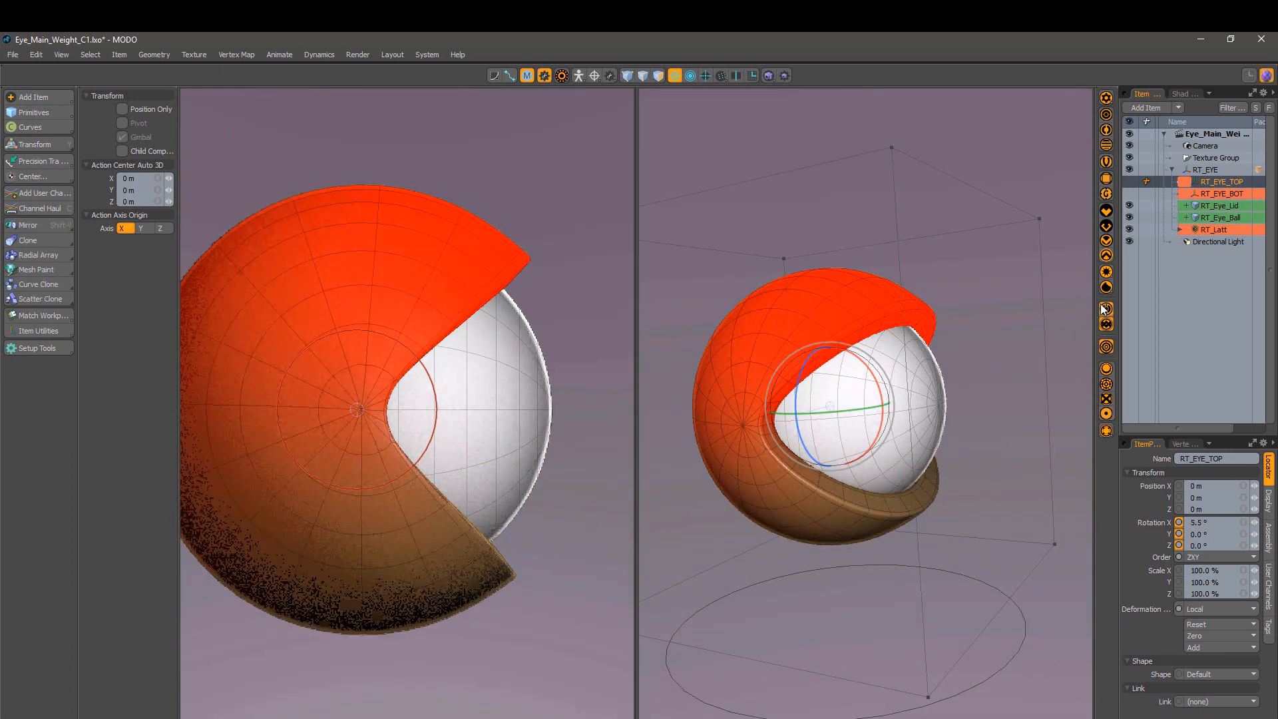
{"action": "left_click", "coordinate": [1107, 228]}
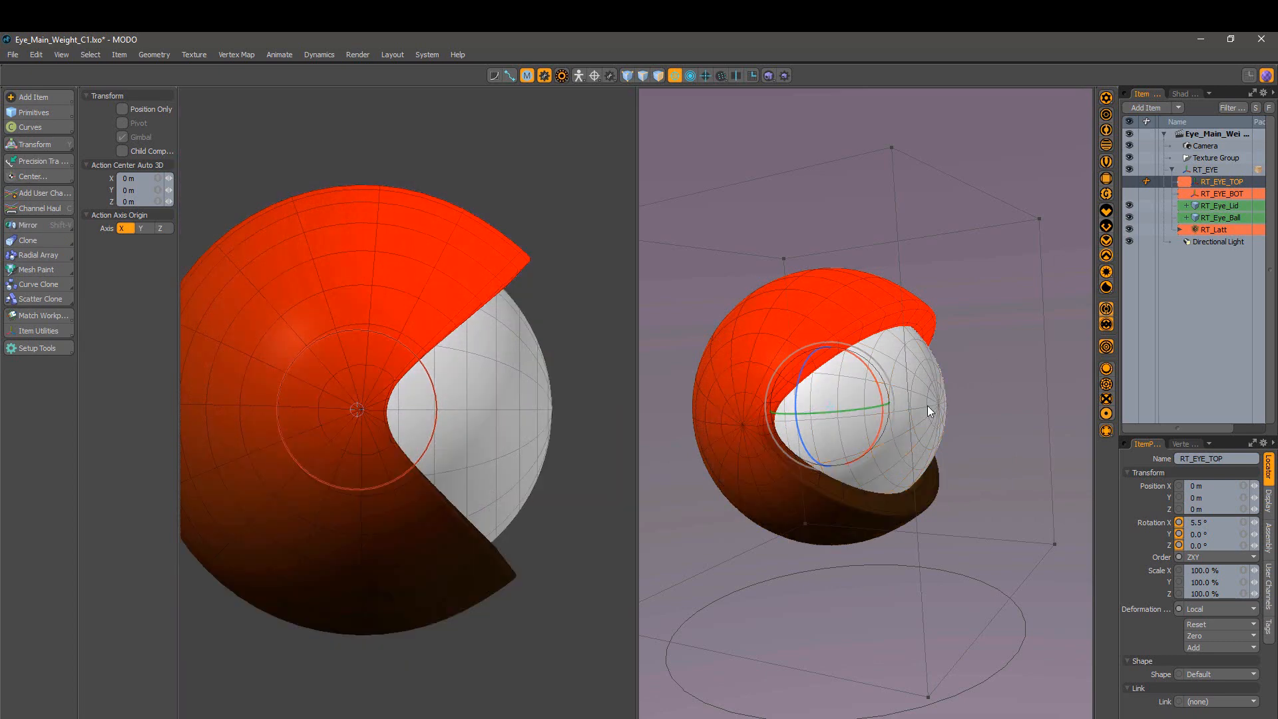
{"action": "left_click_drag", "start_coordinate": [887, 385], "coordinate": [974, 435], "text": "alt"}
{"action": "key", "text": "space"}
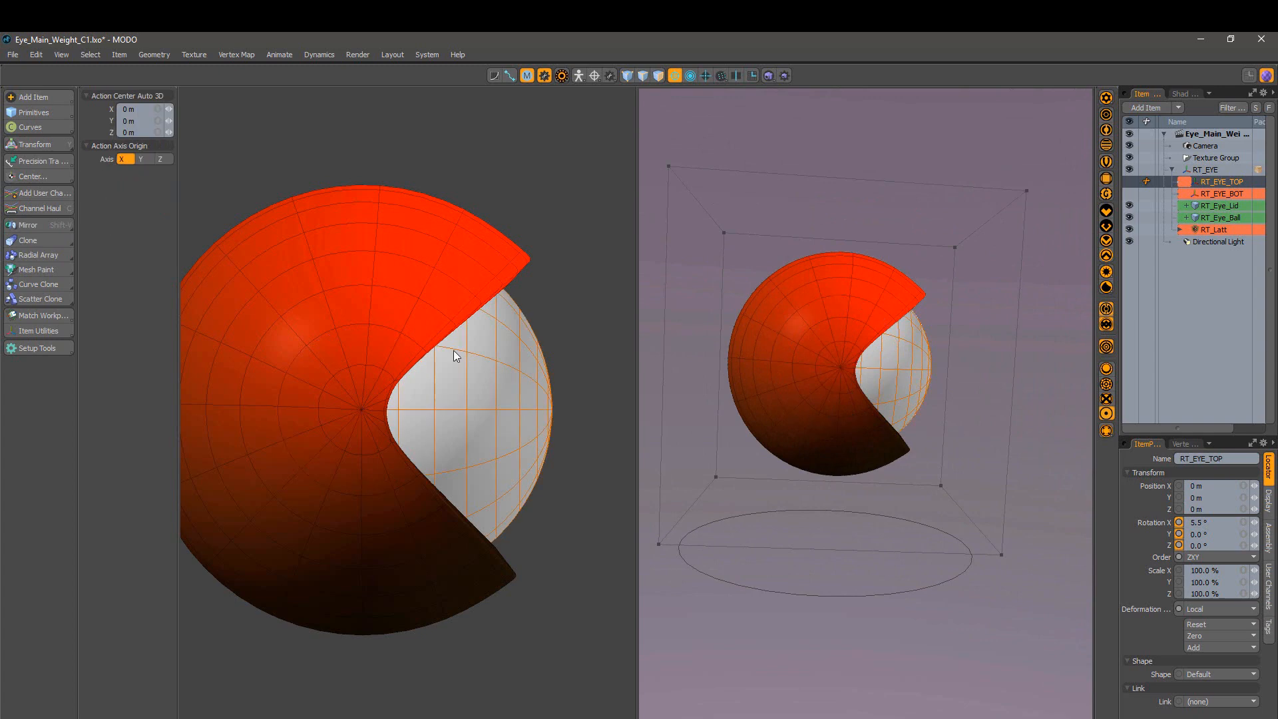
{"action": "left_click_drag", "start_coordinate": [793, 394], "coordinate": [714, 355], "text": "alt"}
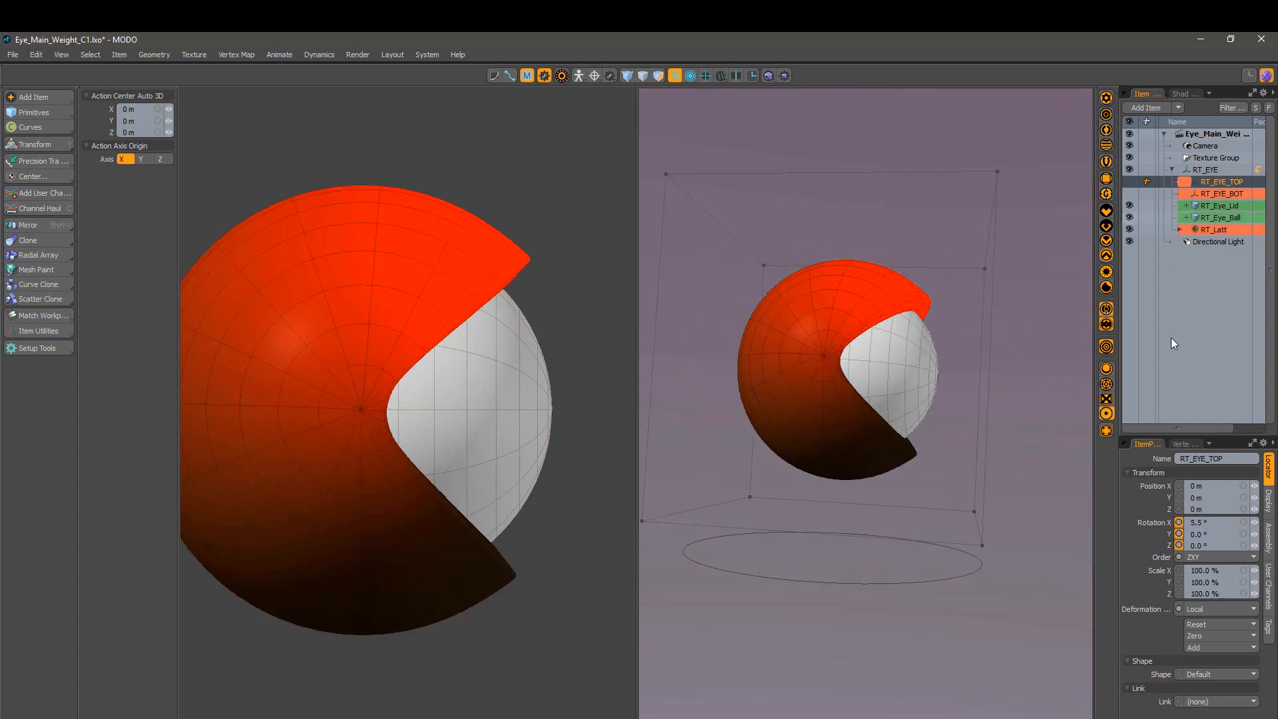
Step: Expand the Weight Maps list and compare the RT_LID_BOT and RT_LID_TOP weight maps on the eyelid
{"action": "left_click", "coordinate": [1130, 181]}
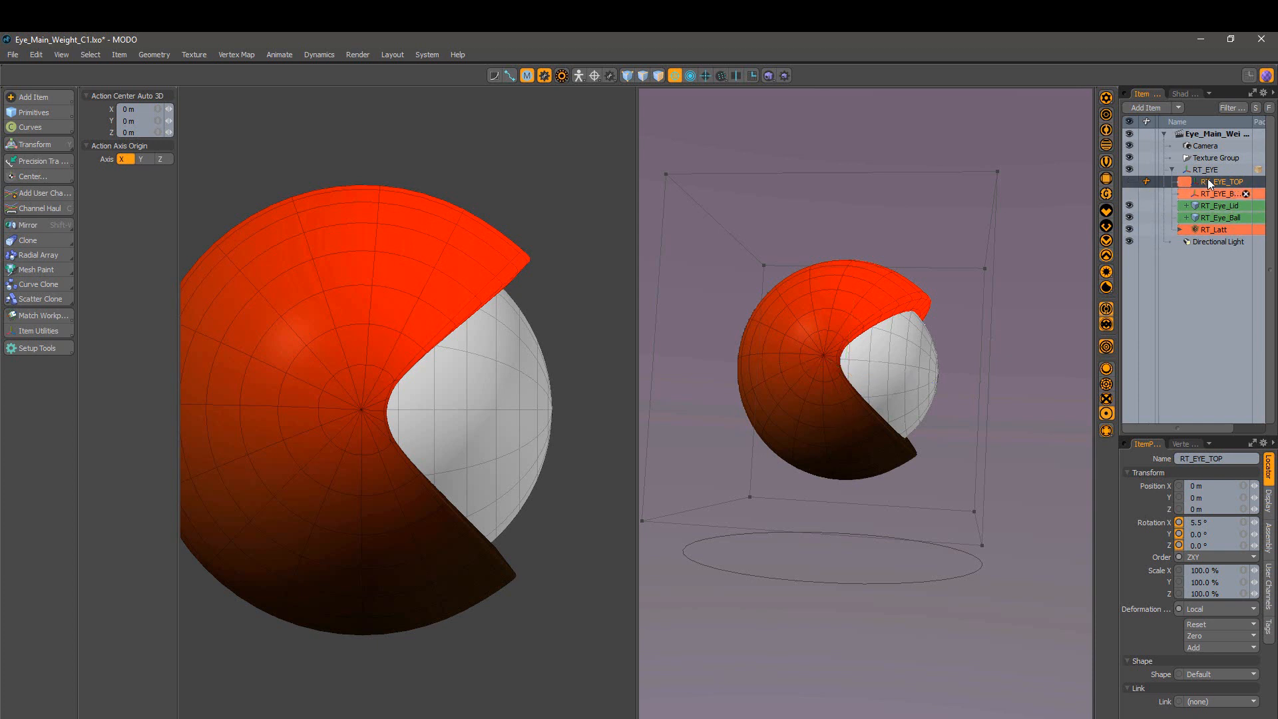
{"action": "left_click", "coordinate": [1185, 444]}
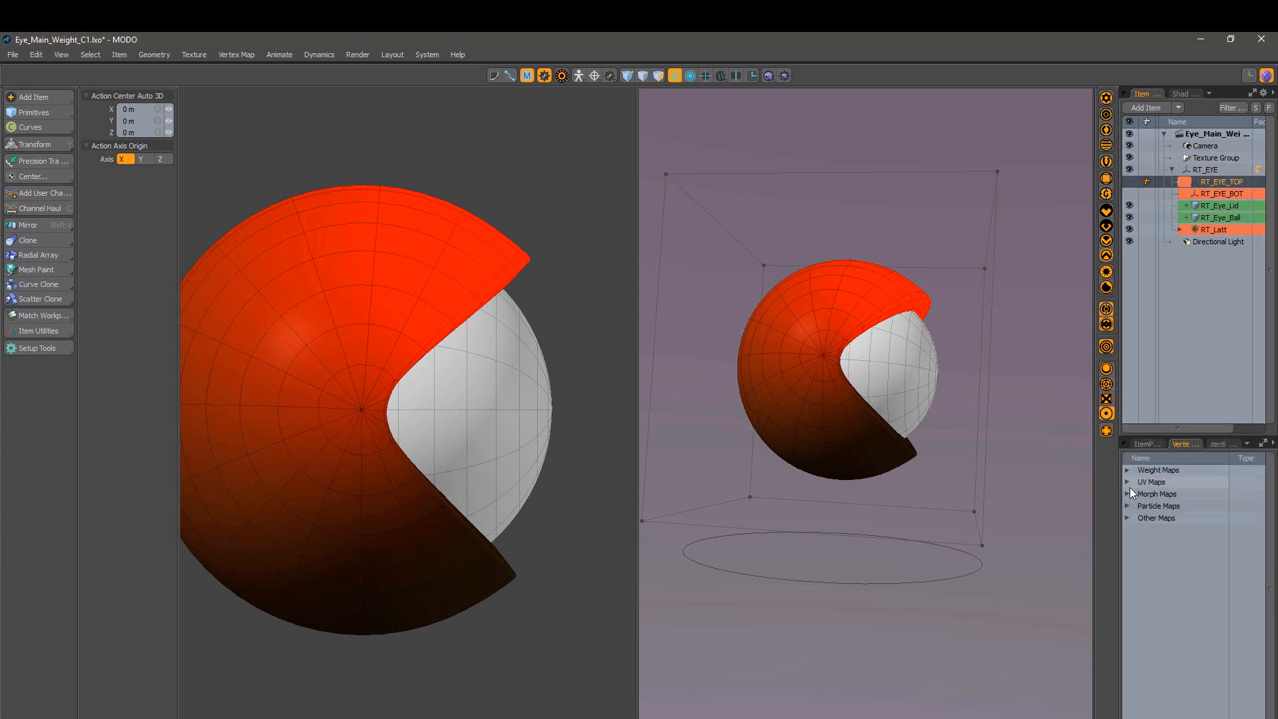
{"action": "left_click", "coordinate": [1127, 470]}
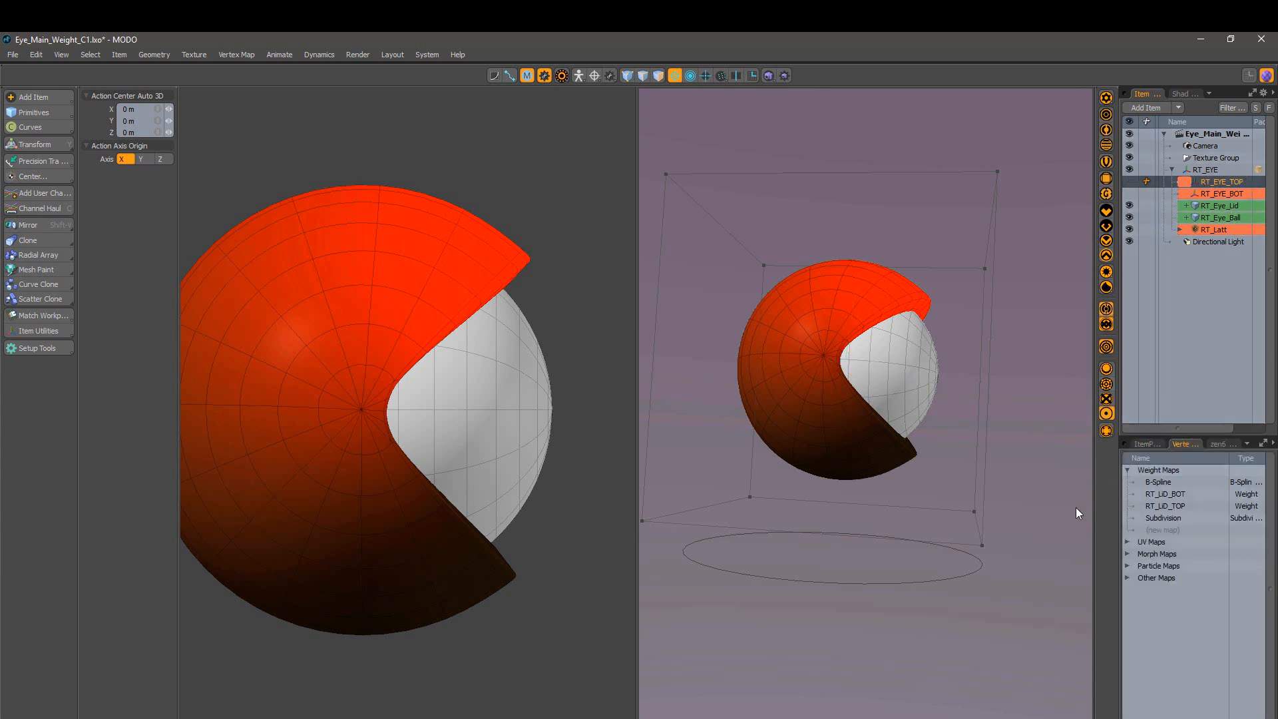
{"action": "left_click", "coordinate": [1176, 496]}
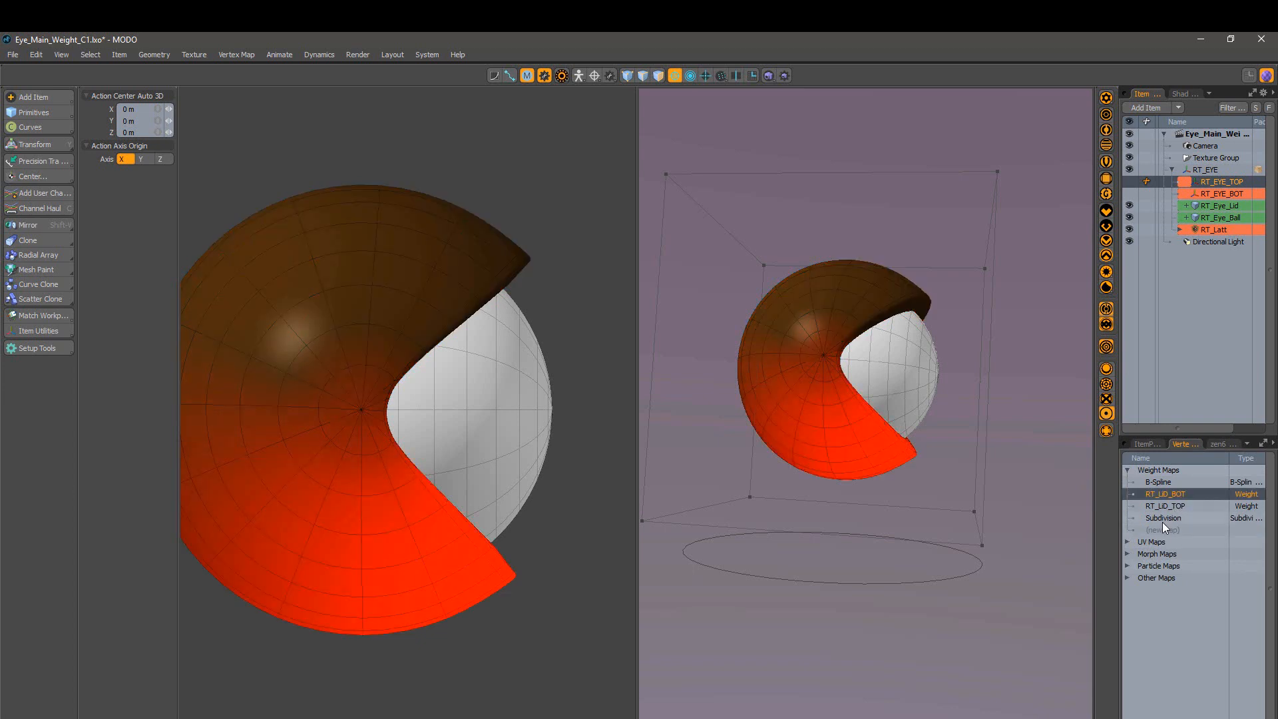
{"action": "left_click", "coordinate": [1169, 506]}
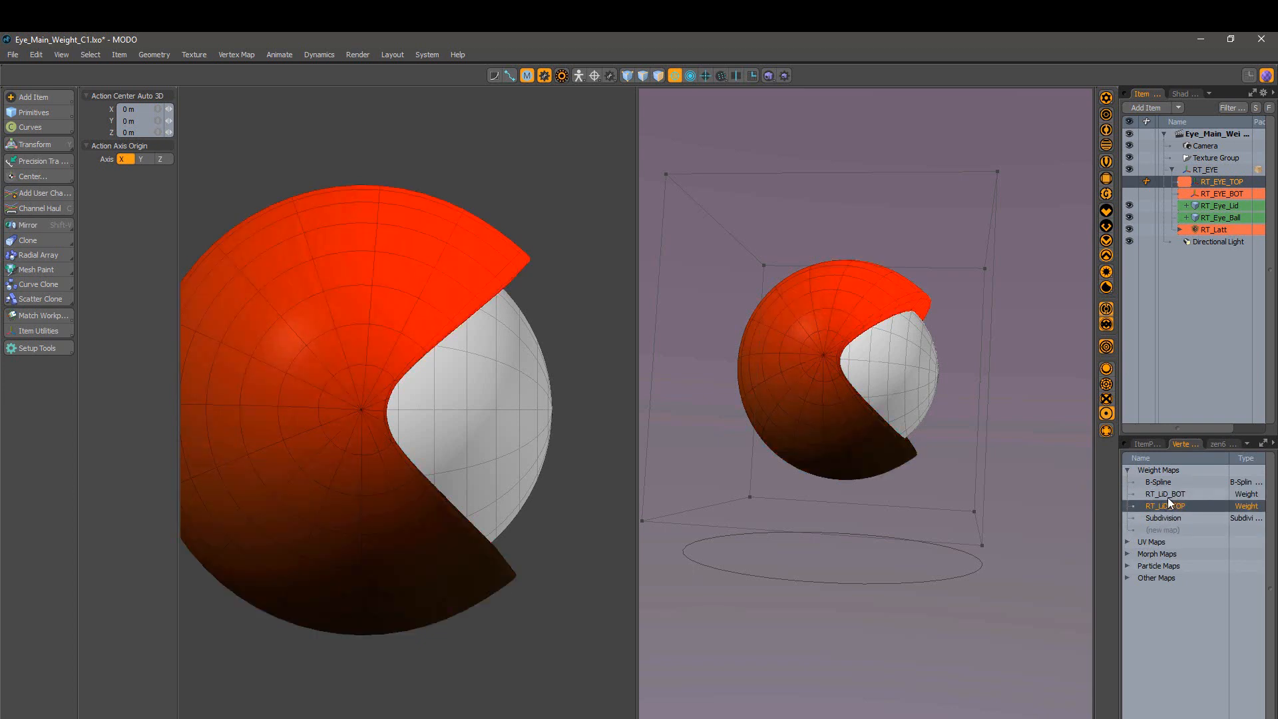
{"action": "left_click", "coordinate": [1170, 493]}
{"action": "left_click", "coordinate": [1177, 506]}
{"action": "left_click", "coordinate": [1172, 494]}
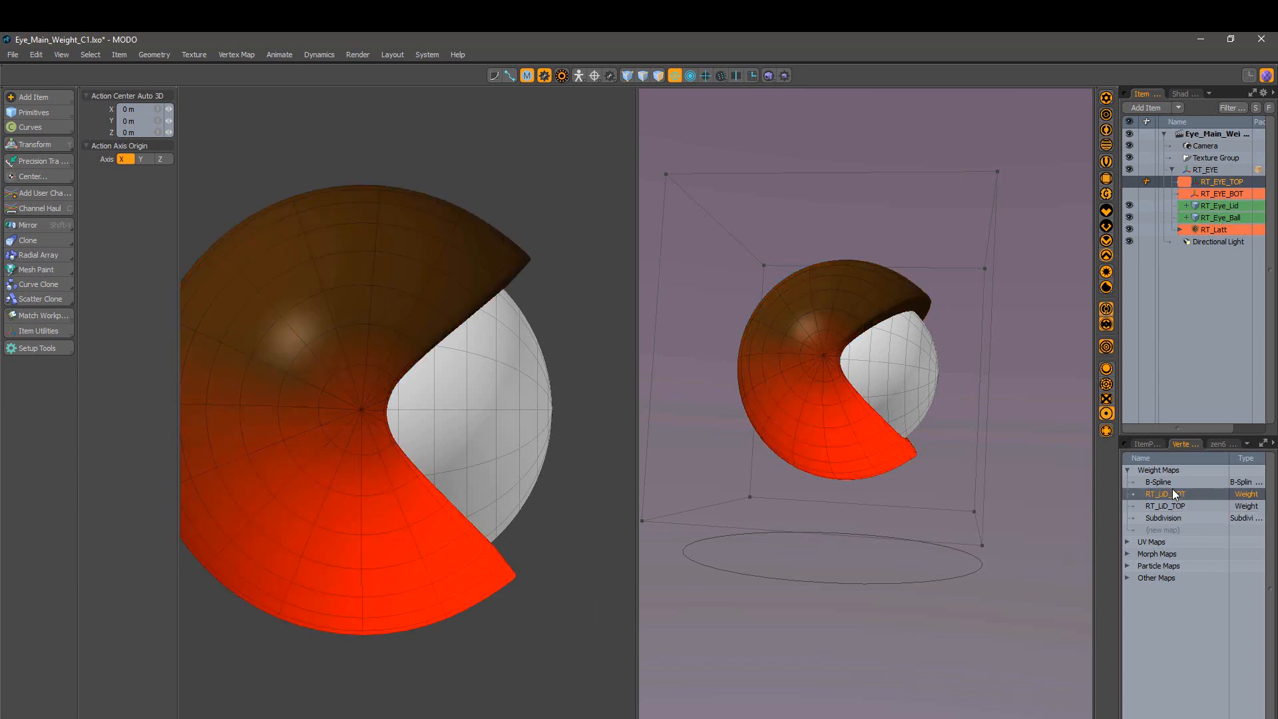
{"action": "left_click", "coordinate": [1178, 506]}
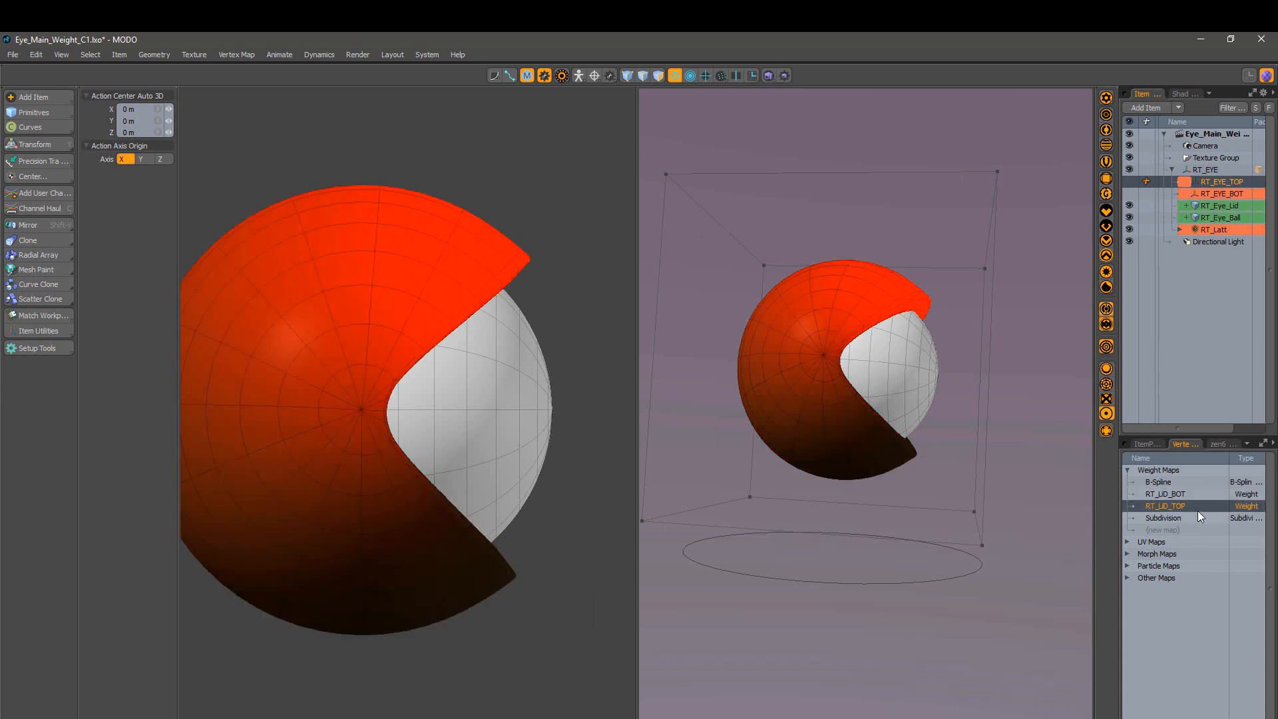
Step: Rotate the RT_EYE_BOT locator to raise the lower eyelid until its edge is about horizontal
{"action": "left_click", "coordinate": [1211, 194]}
{"action": "key", "text": "e"}
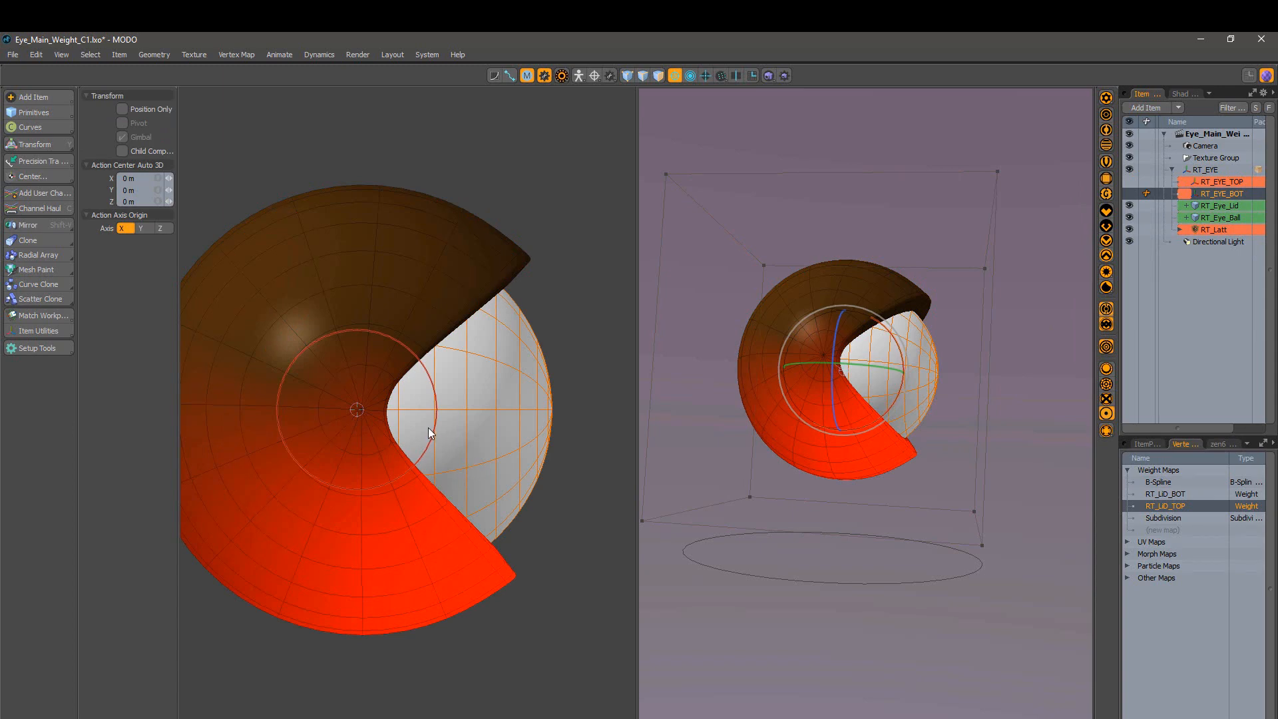
{"action": "left_click_drag", "start_coordinate": [432, 436], "coordinate": [444, 397]}
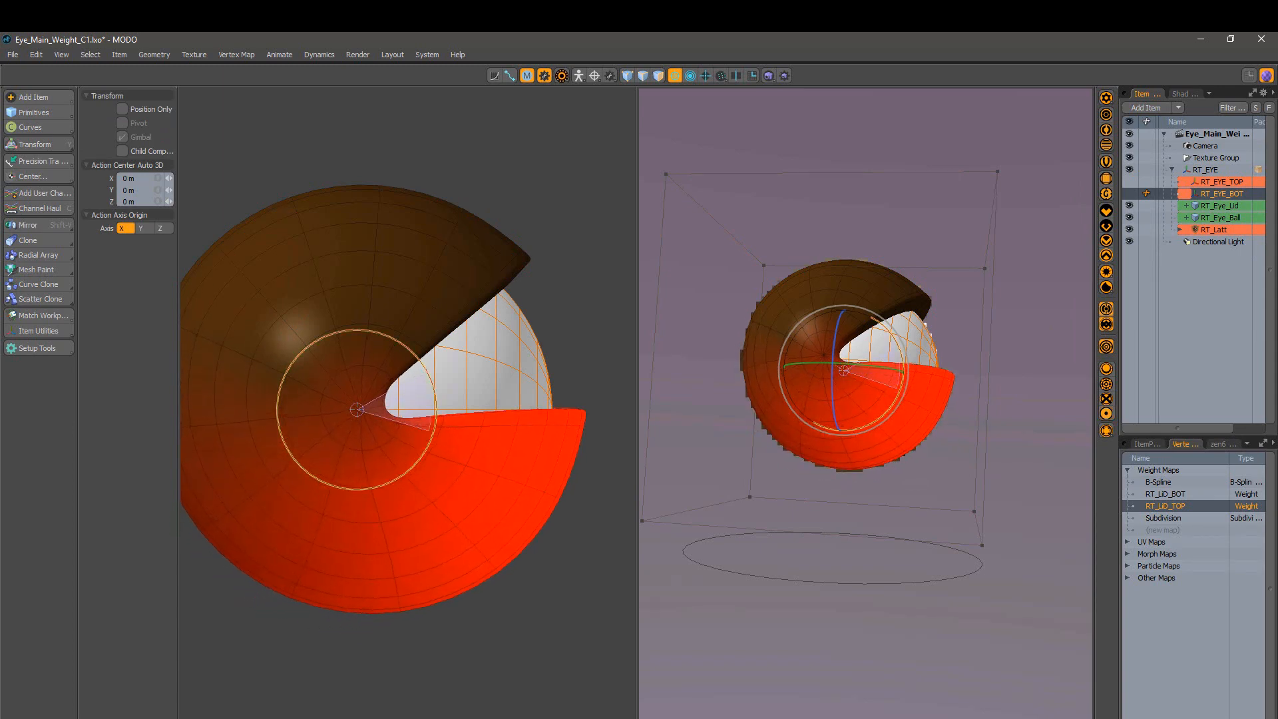
Step: Rotate RT_EYE_TOP to lower the upper eyelid almost onto the raised lower lid, and swing it wide open again
{"action": "left_click", "coordinate": [1214, 181]}
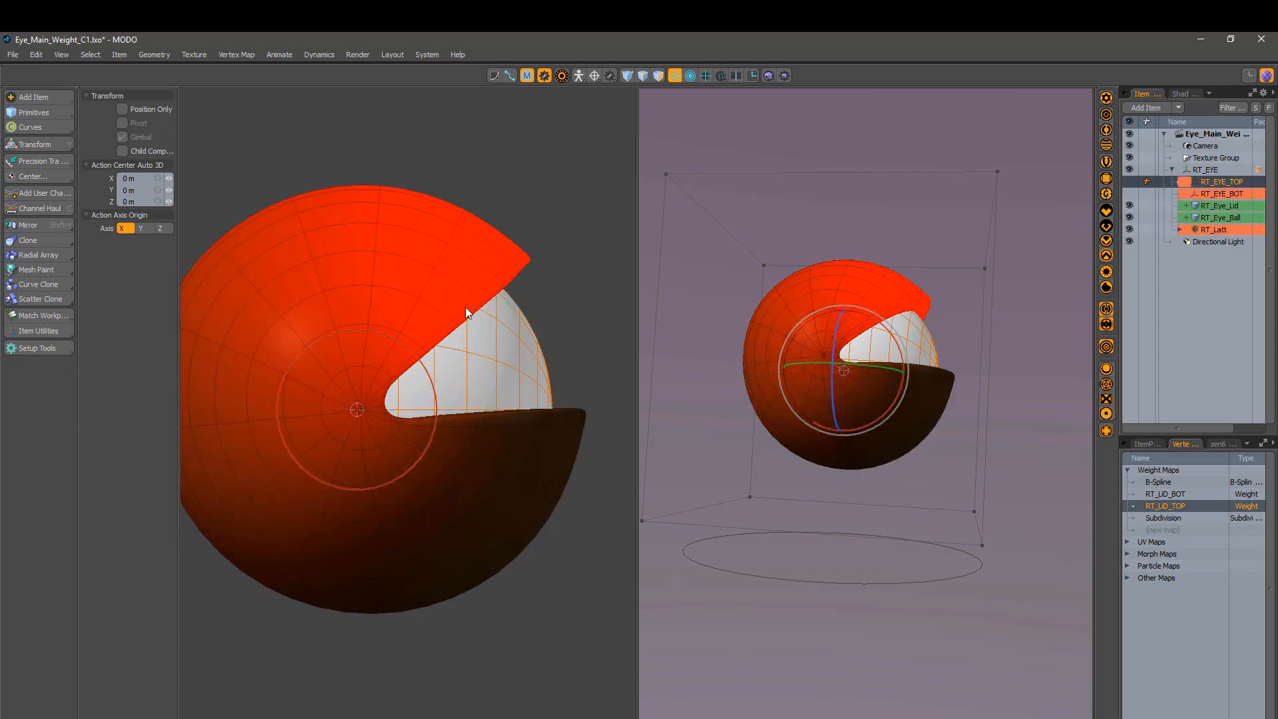
{"action": "left_click_drag", "start_coordinate": [398, 340], "coordinate": [432, 382]}
{"action": "left_click_drag", "start_coordinate": [617, 438], "coordinate": [670, 456], "text": "alt+shift"}
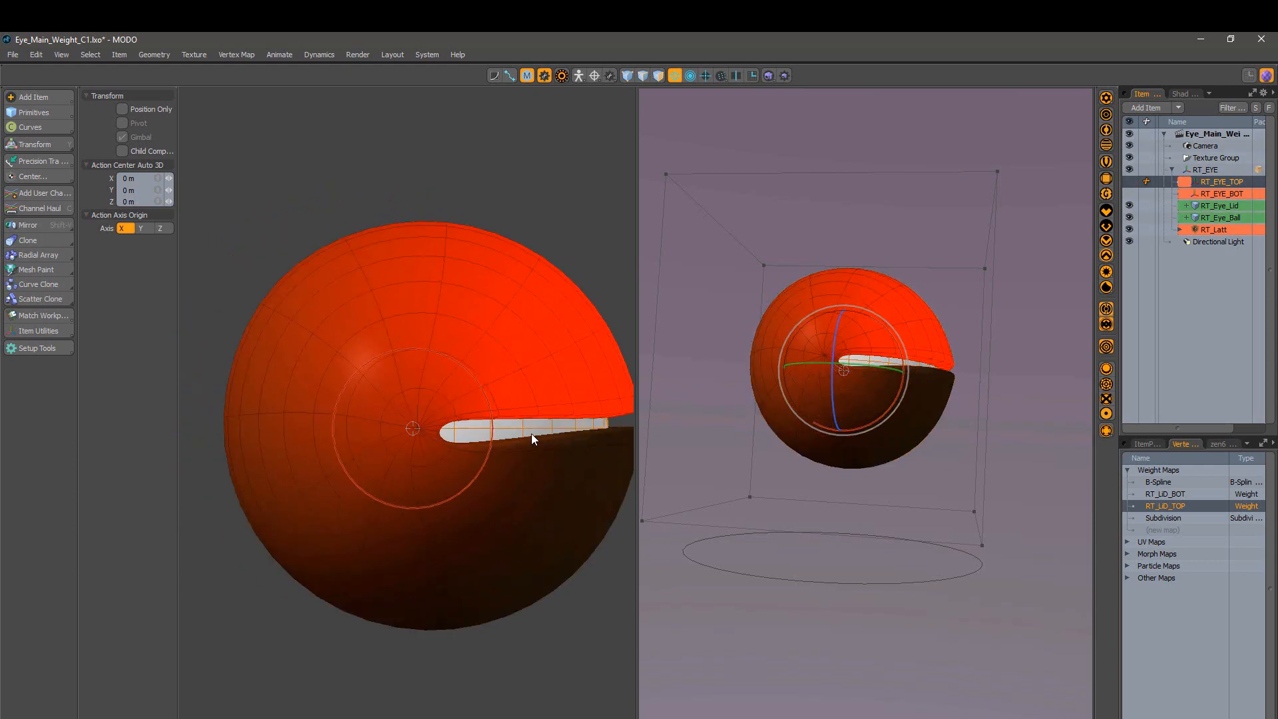
{"action": "left_click_drag", "start_coordinate": [531, 434], "coordinate": [508, 440], "text": "alt+shift"}
{"action": "left_click_drag", "start_coordinate": [453, 393], "coordinate": [452, 396]}
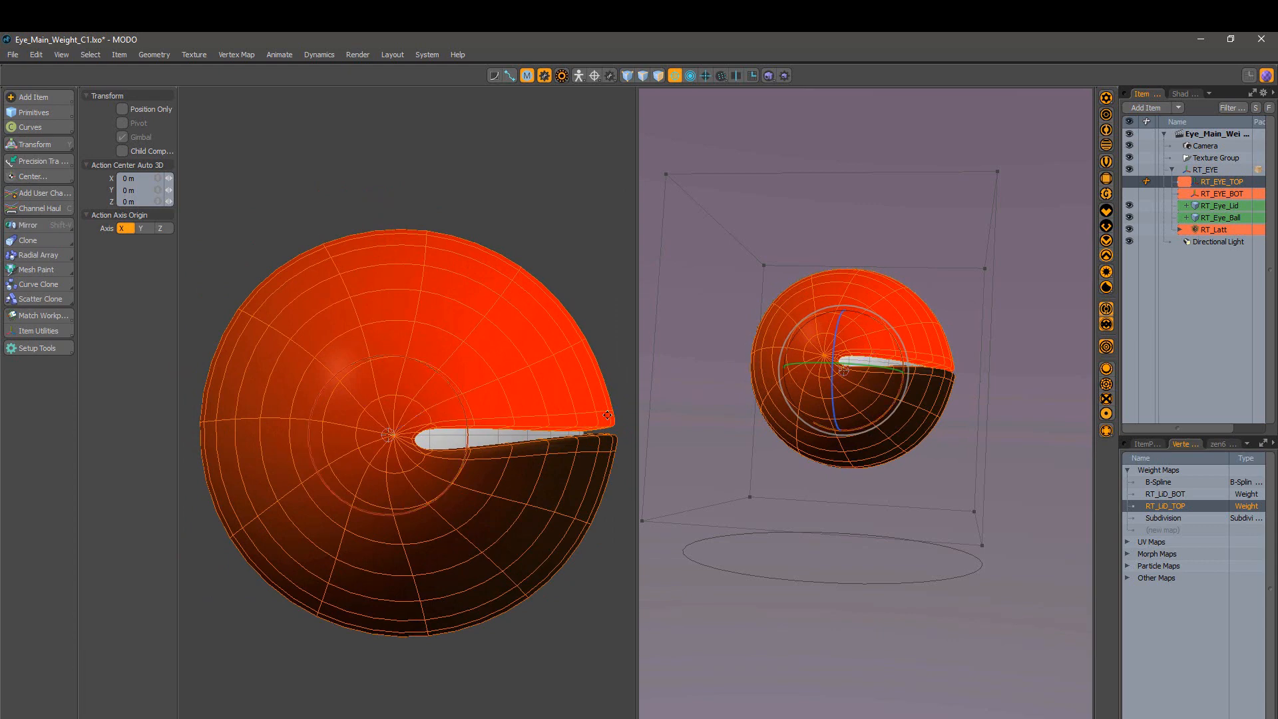
{"action": "left_click_drag", "start_coordinate": [756, 402], "coordinate": [1158, 225], "text": "alt"}
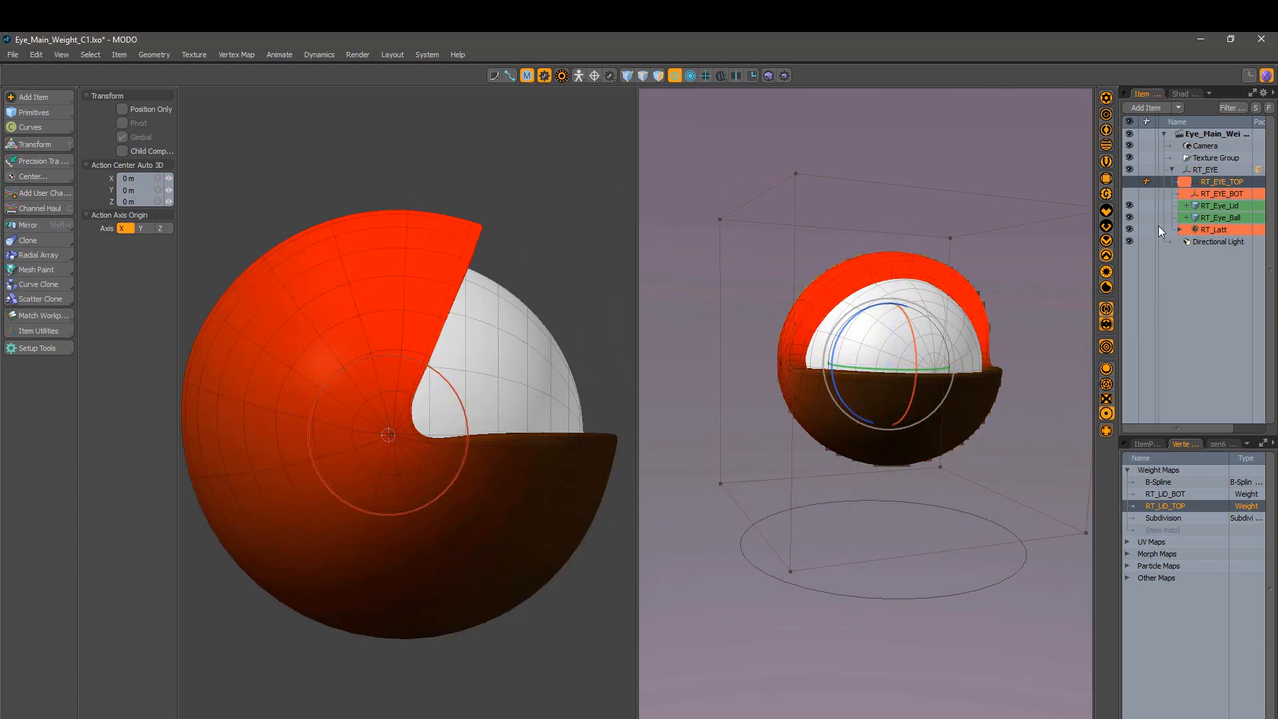
Step: Rotate RT_EYE_BOT to lower the lower eyelid, and examine its front edge from a close side view
{"action": "left_click", "coordinate": [1213, 193]}
{"action": "left_click_drag", "start_coordinate": [904, 323], "coordinate": [913, 433]}
{"action": "mouse_move", "coordinate": [917, 375]}
{"action": "left_mouse_down"}
{"action": "mouse_move", "coordinate": [918, 353]}
{"action": "mouse_move", "coordinate": [915, 393]}
{"action": "mouse_move", "coordinate": [917, 365]}
{"action": "left_mouse_up"}
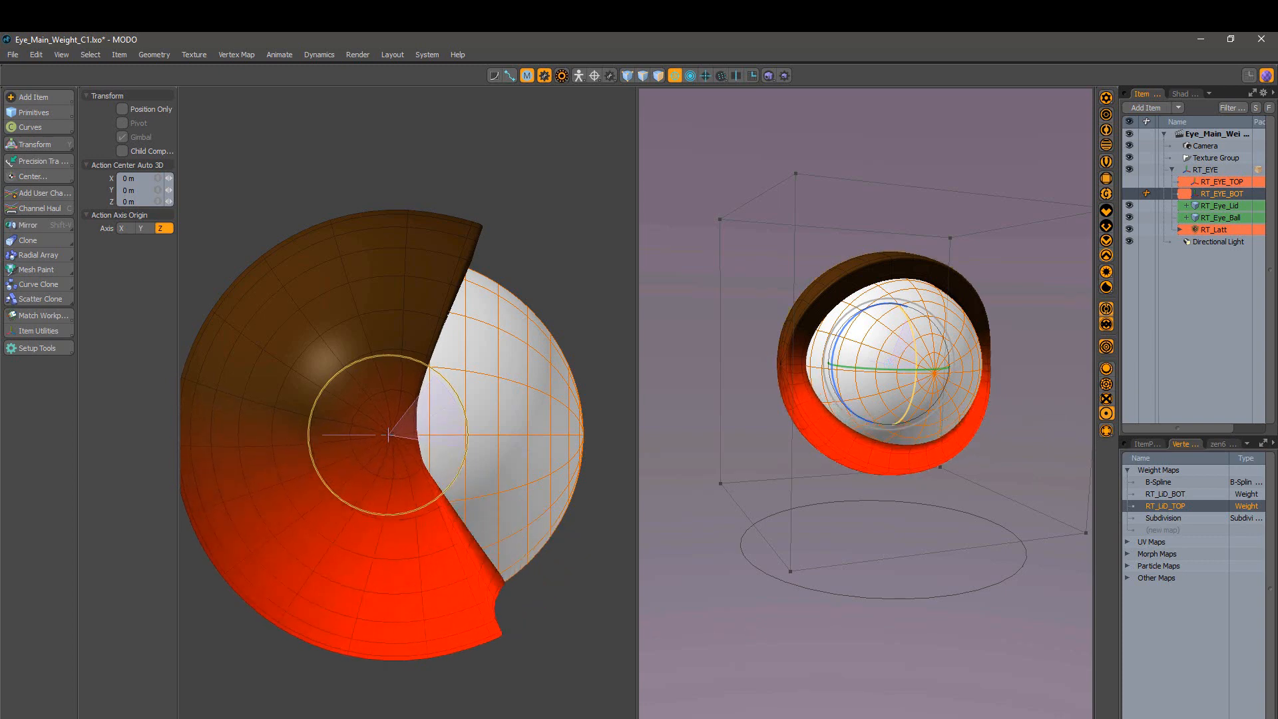
{"action": "mouse_move", "coordinate": [551, 485]}
{"action": "left_mouse_down", "text": "alt+shift"}
{"action": "mouse_move", "coordinate": [426, 486]}
{"action": "mouse_move", "coordinate": [548, 470]}
{"action": "left_mouse_up", "text": "alt+shift"}
{"action": "left_click_drag", "start_coordinate": [889, 461], "coordinate": [634, 356], "text": "ctrl+alt"}
{"action": "left_click_drag", "start_coordinate": [944, 452], "coordinate": [971, 452], "text": "alt"}
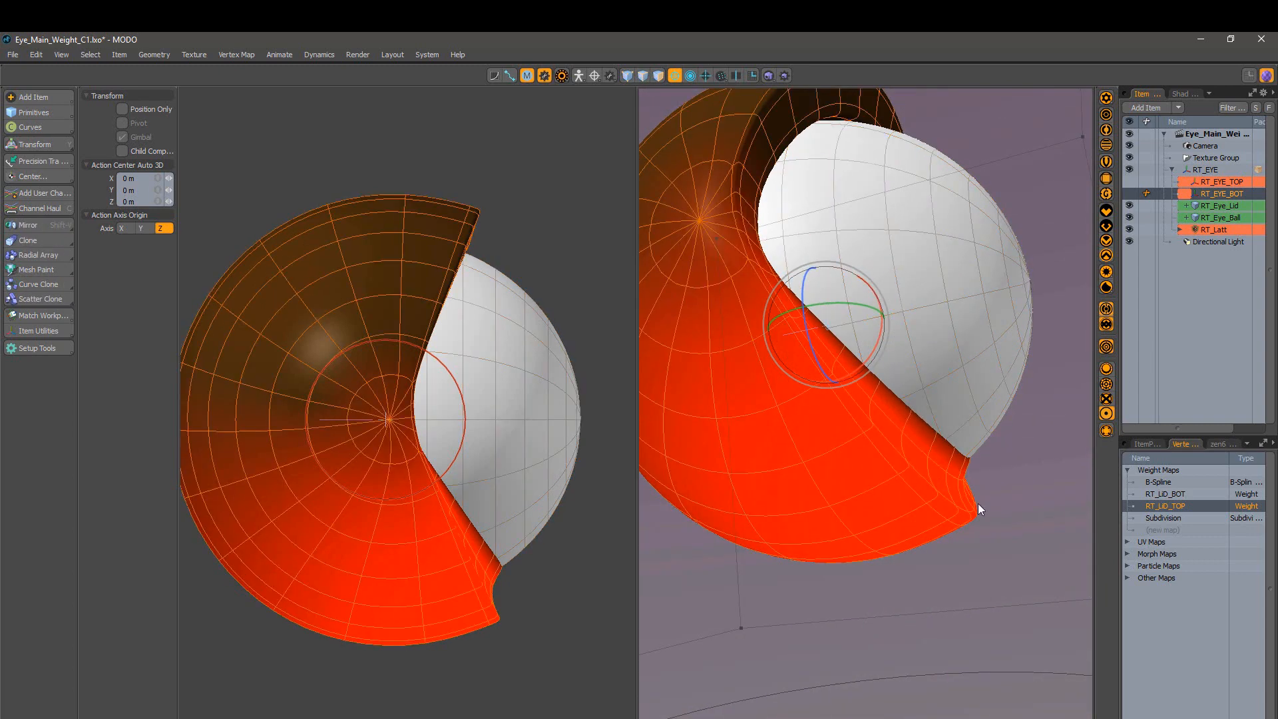
Step: Rotate RT_EYE_BOT slightly to swing the lower eyelid, and inspect the deformed lid rim from the front and the side
{"action": "left_click", "coordinate": [1108, 327]}
{"action": "mouse_move", "coordinate": [1073, 385]}
{"action": "left_mouse_down", "text": "alt"}
{"action": "mouse_move", "coordinate": [1020, 394]}
{"action": "mouse_move", "coordinate": [985, 358]}
{"action": "left_mouse_up", "text": "alt"}
{"action": "mouse_move", "coordinate": [913, 342]}
{"action": "left_mouse_down"}
{"action": "mouse_move", "coordinate": [918, 369]}
{"action": "mouse_move", "coordinate": [912, 341]}
{"action": "left_mouse_up"}
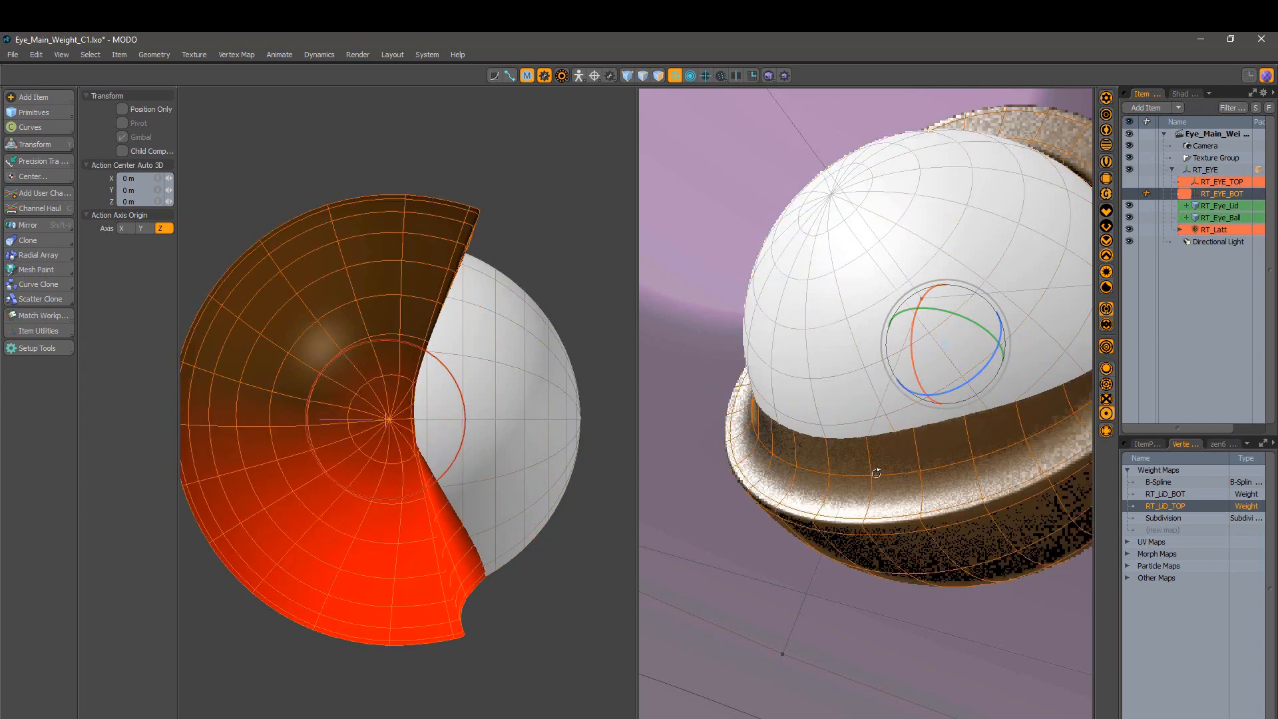
{"action": "left_click_drag", "start_coordinate": [876, 473], "coordinate": [913, 337], "text": "alt"}
{"action": "left_click_drag", "start_coordinate": [864, 382], "coordinate": [892, 436], "text": "alt"}
{"action": "left_click_drag", "start_coordinate": [920, 338], "coordinate": [922, 351]}
Step: Inspect the lower lid's front edge close up in side view, and rotate RT_EYE_BOT to raise the lid partway
{"action": "left_click_drag", "start_coordinate": [706, 351], "coordinate": [857, 428], "text": "alt"}
{"action": "scroll", "coordinate": [517, 582], "scroll_direction": "up", "scroll_amount": 5}
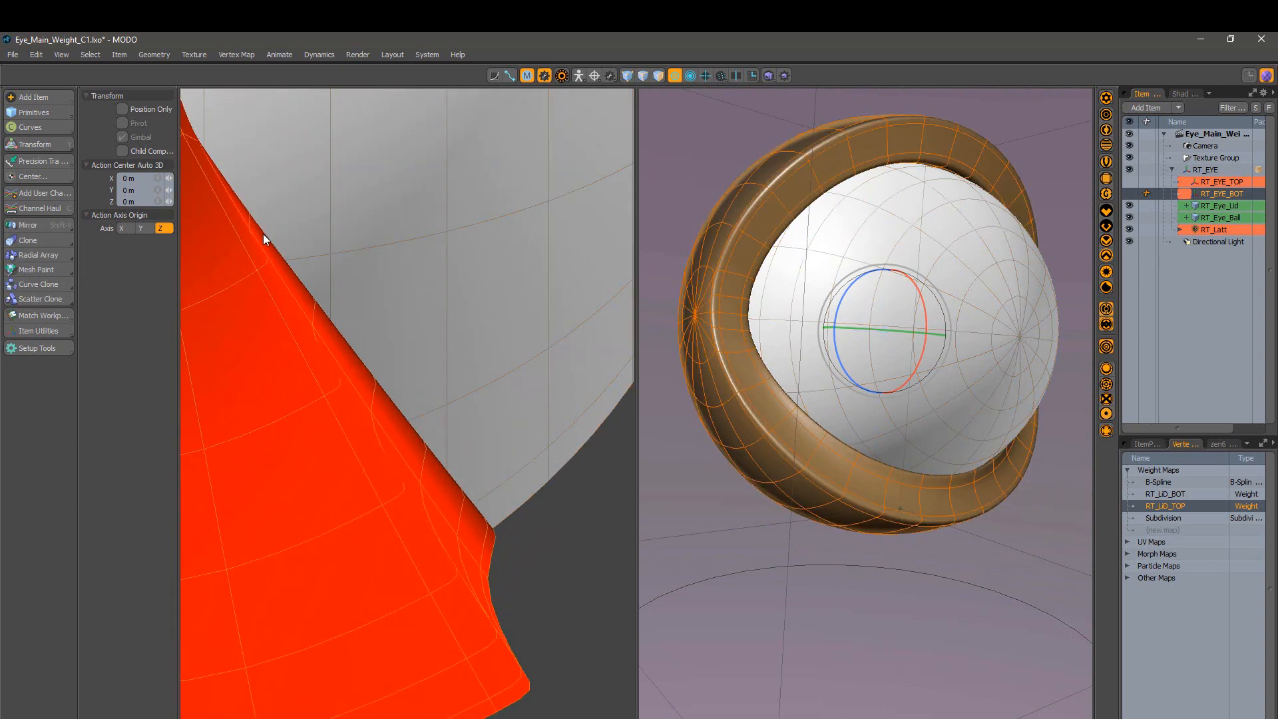
{"action": "scroll", "coordinate": [586, 477], "scroll_direction": "down", "scroll_amount": 4}
{"action": "left_click_drag", "start_coordinate": [570, 448], "coordinate": [489, 474], "text": "alt"}
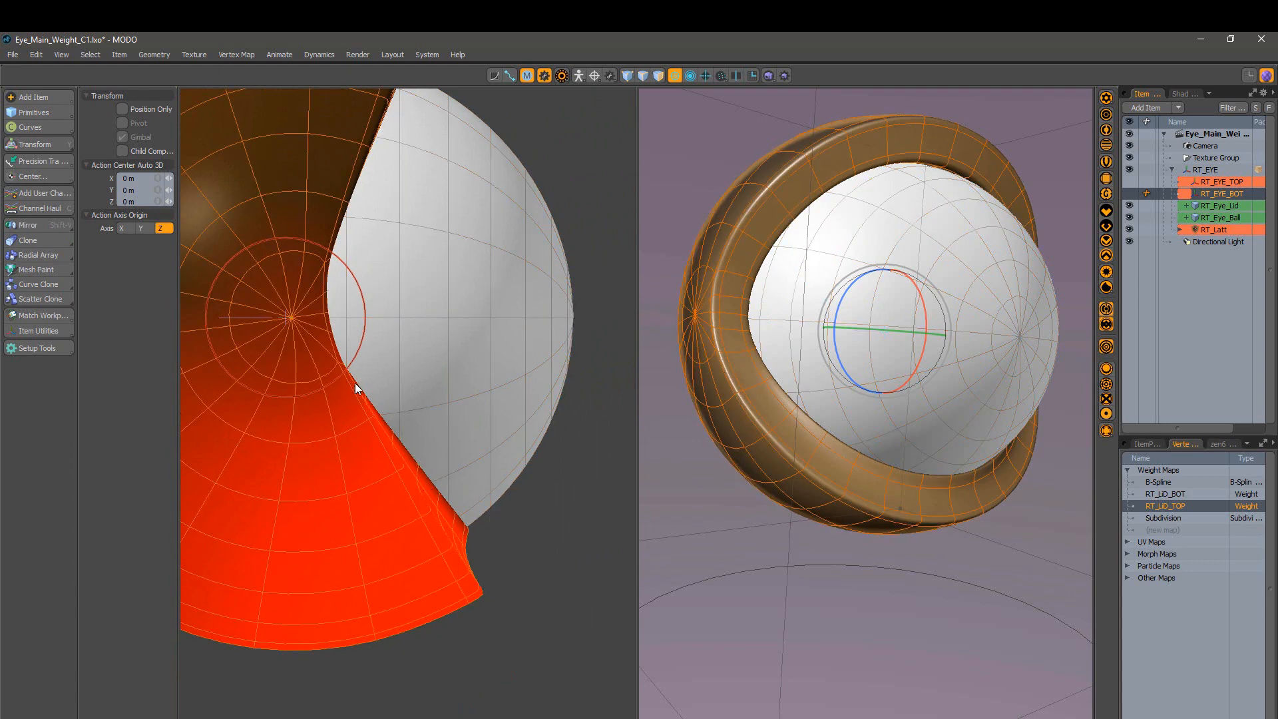
{"action": "left_click_drag", "start_coordinate": [979, 455], "coordinate": [972, 400], "text": "alt"}
{"action": "key", "text": "space"}
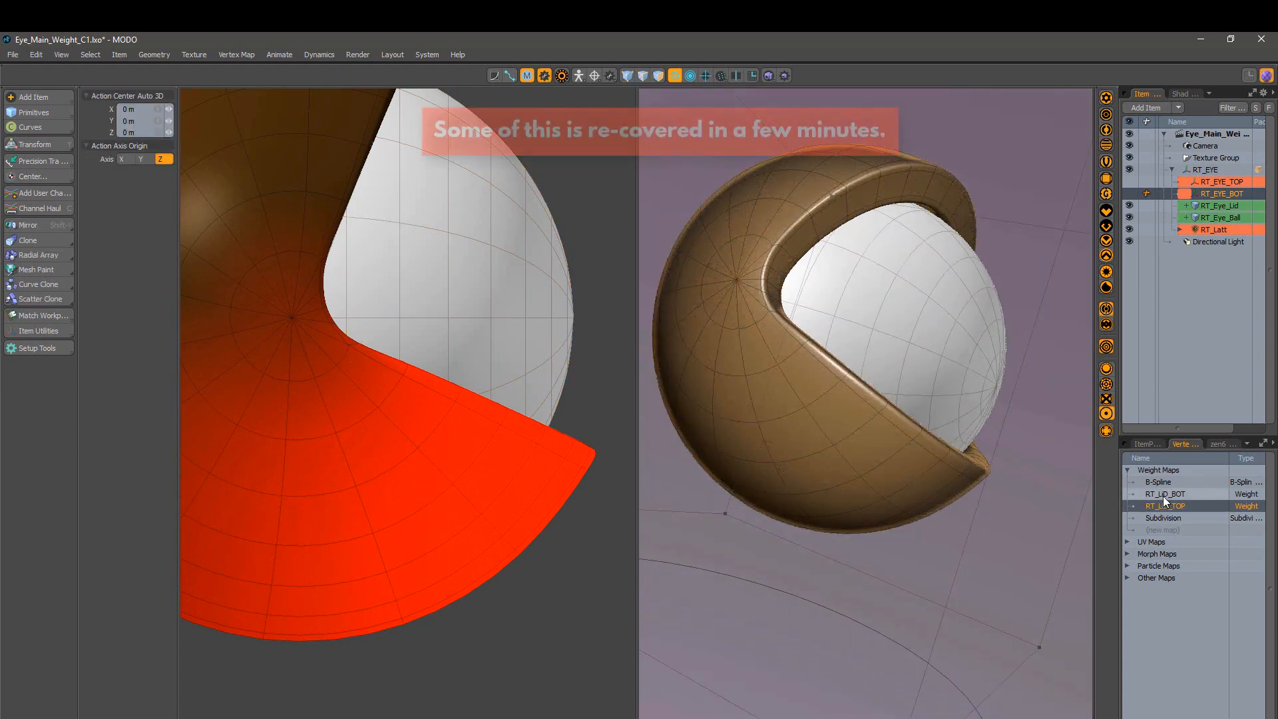
Step: Compare the RT_LID_BOT and RT_LID_TOP weight maps on the eyelid in the side view
{"action": "left_click", "coordinate": [1164, 497]}
{"action": "left_click_drag", "start_coordinate": [886, 432], "coordinate": [979, 433], "text": "alt"}
{"action": "scroll", "coordinate": [477, 468], "scroll_direction": "down", "scroll_amount": 3}
{"action": "left_click_drag", "start_coordinate": [465, 474], "coordinate": [533, 496], "text": "alt+shift"}
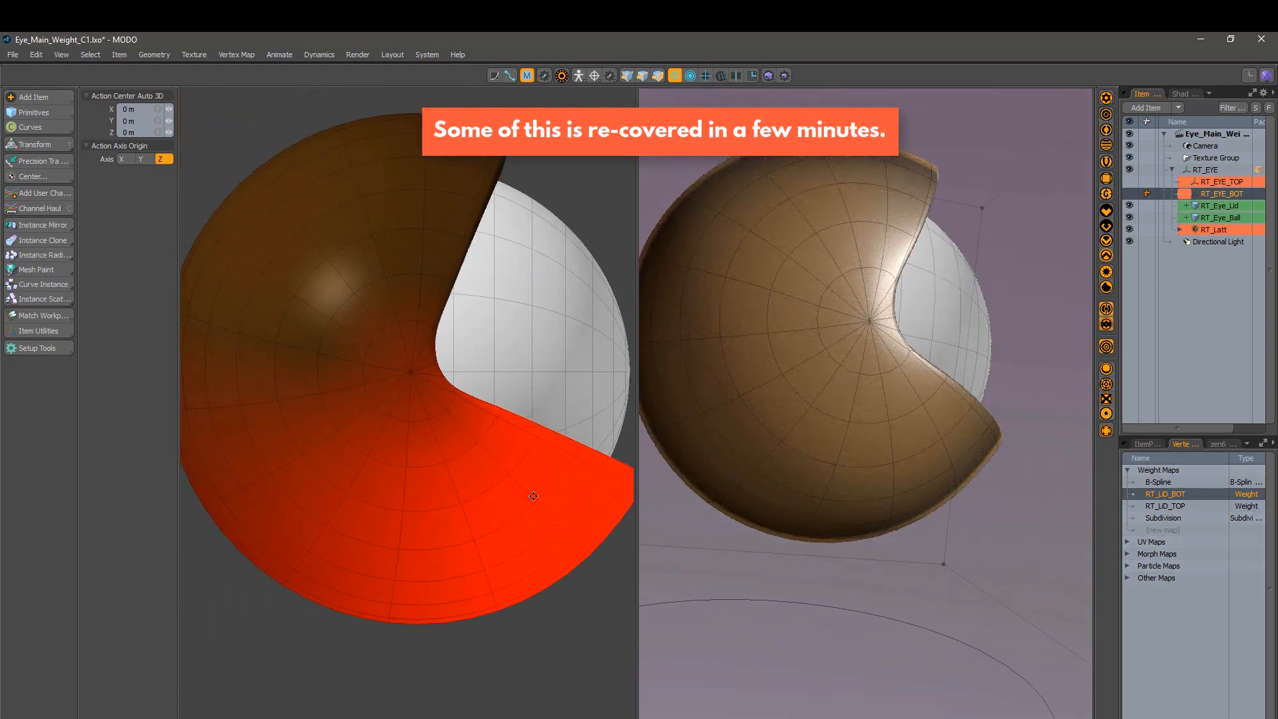
{"action": "left_click", "coordinate": [1197, 506]}
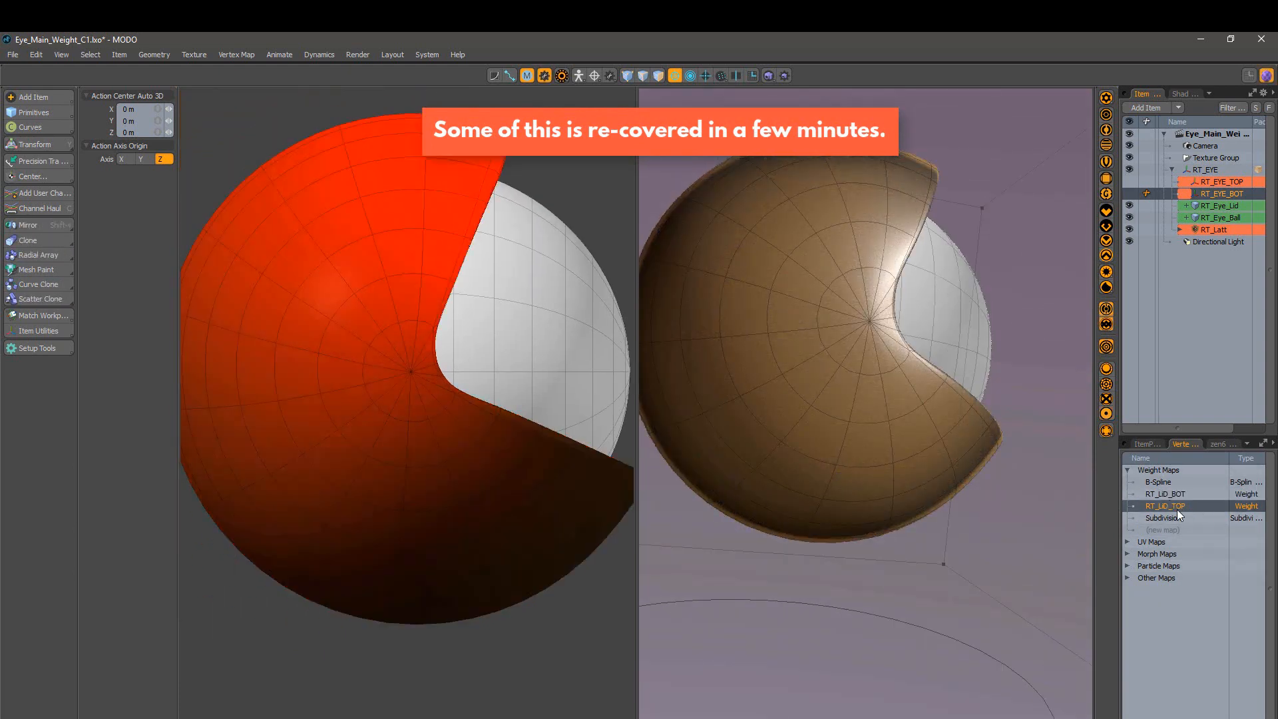
Step: Clear the weight values of the RT_LID_TOP and RT_LID_BOT maps
{"action": "right_click", "coordinate": [1177, 507]}
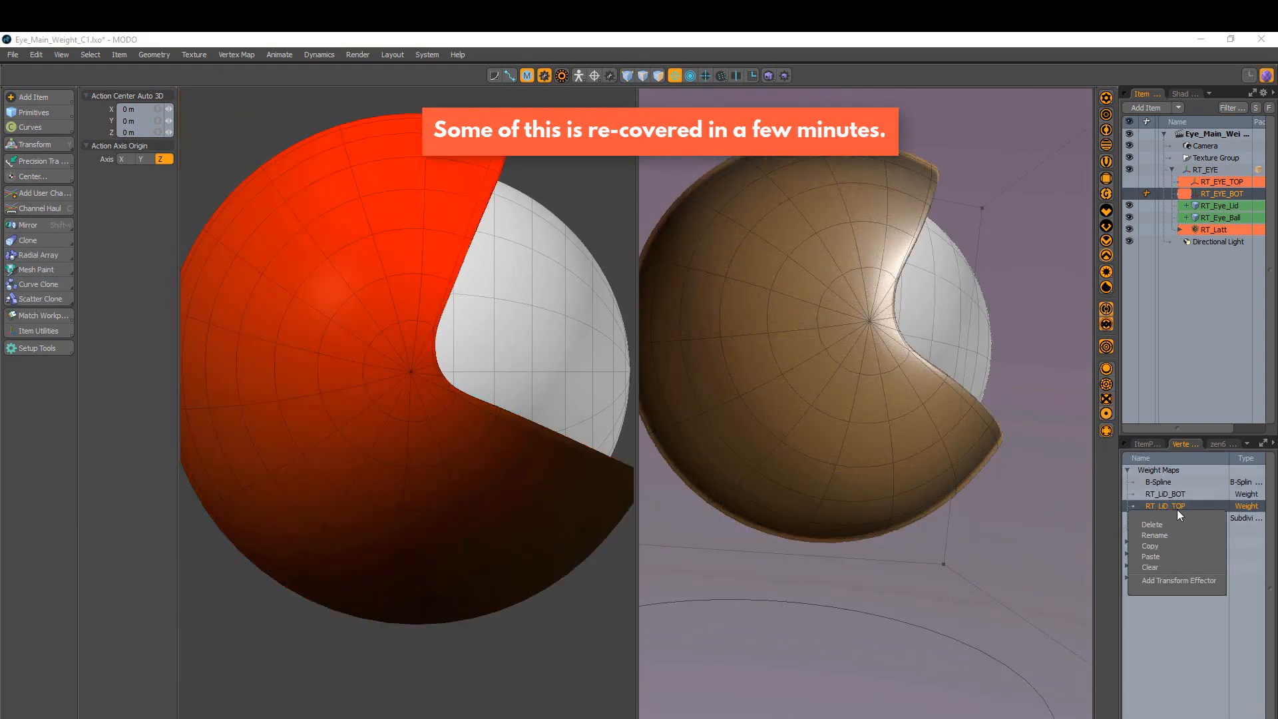
{"action": "left_click", "coordinate": [1168, 568]}
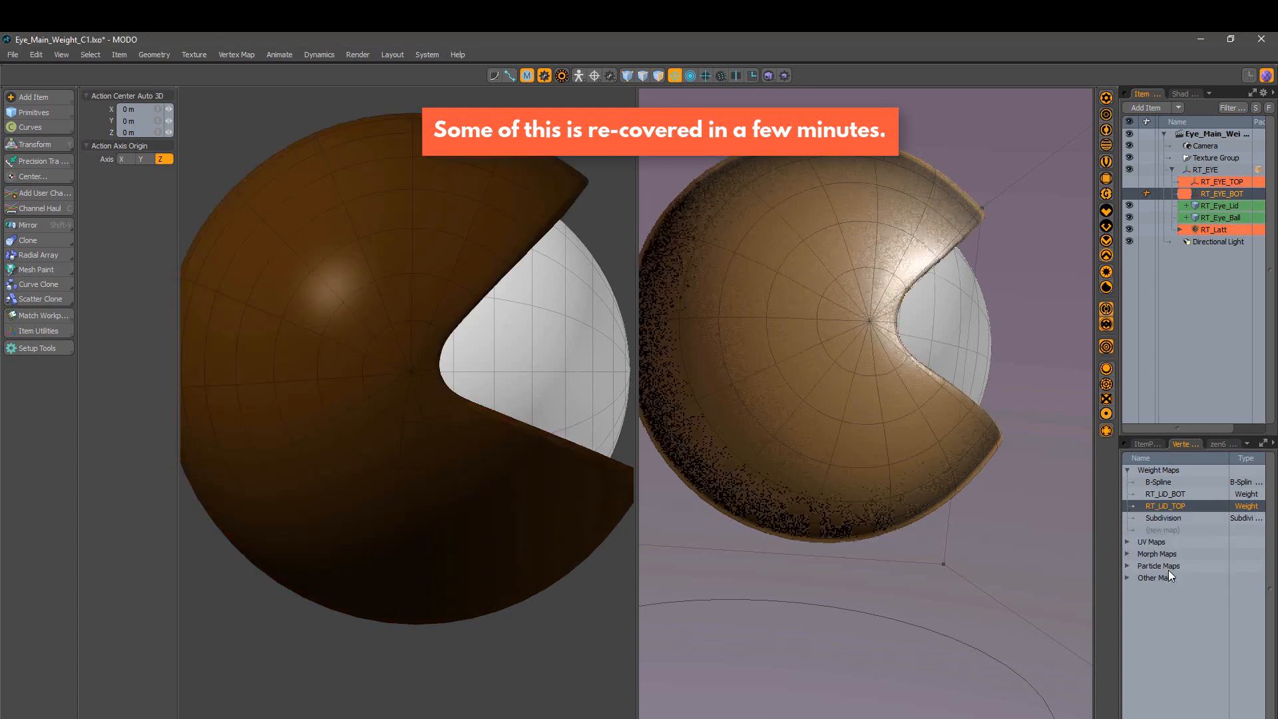
{"action": "right_click", "coordinate": [1174, 498]}
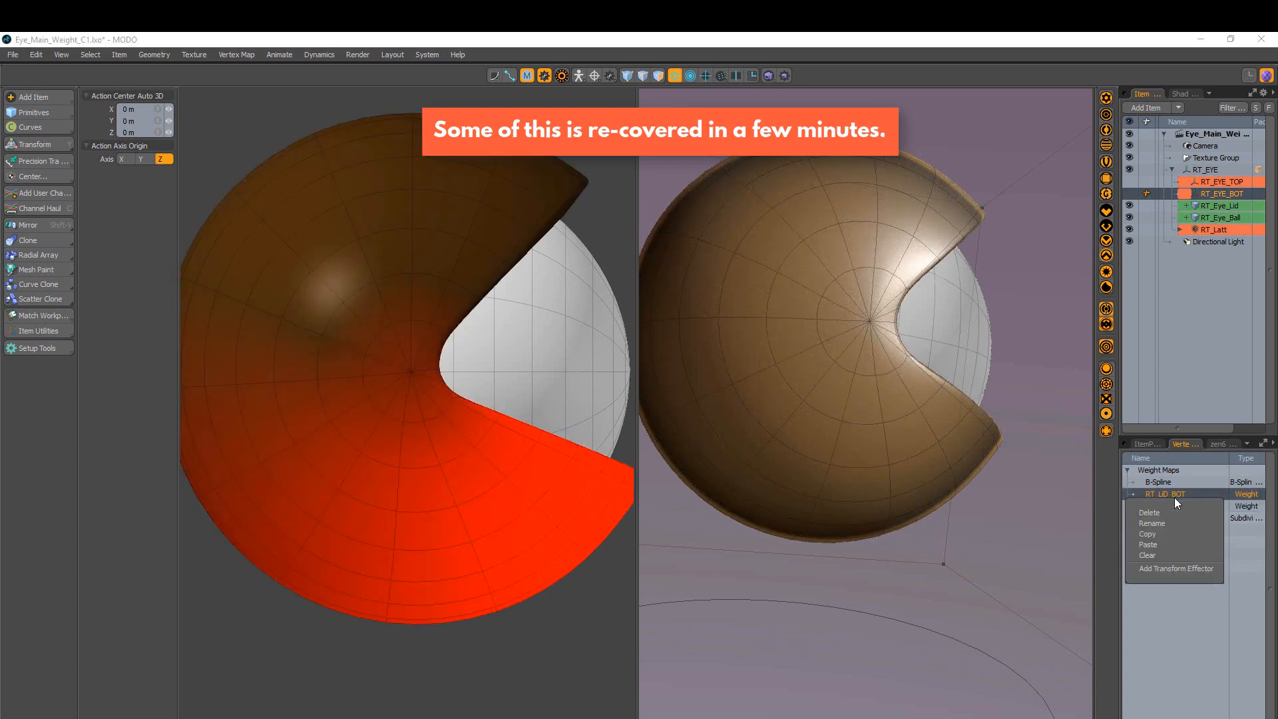
{"action": "left_click", "coordinate": [1174, 558]}
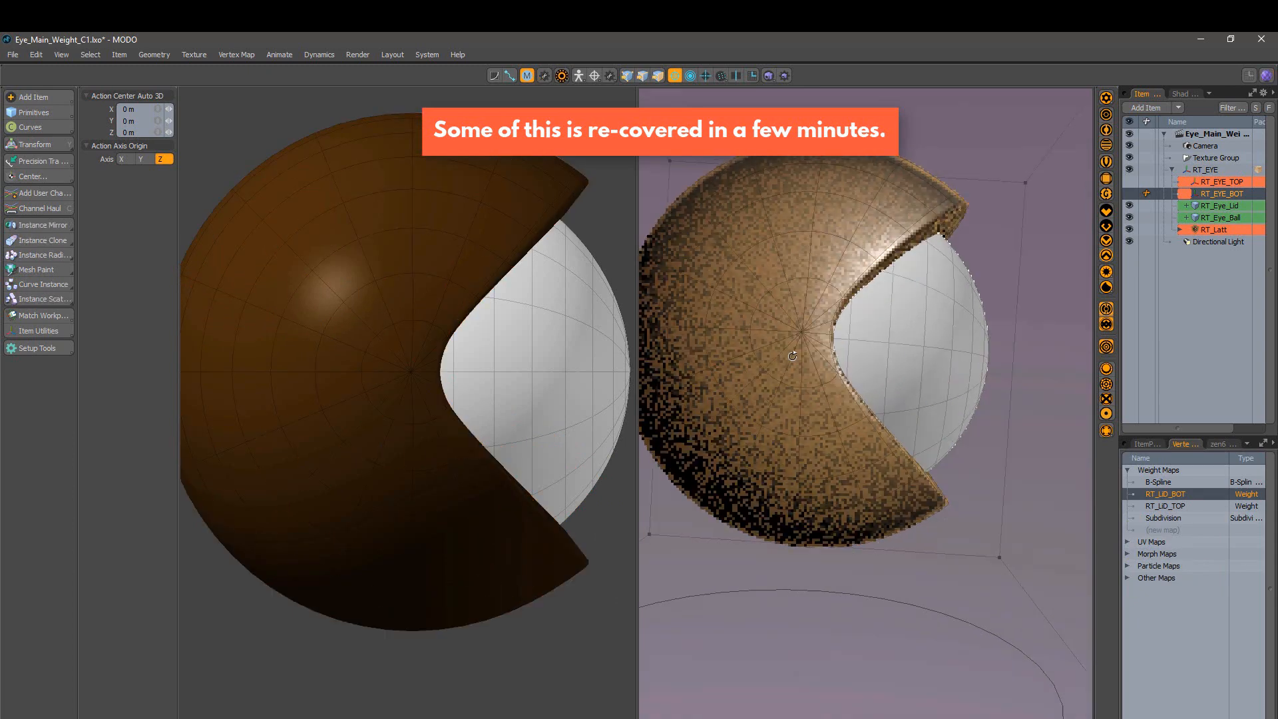
Step: Zero the rotation of both RT_EYE_TOP and RT_EYE_BOT, and hide the RT_Latt lattice
{"action": "left_click", "coordinate": [1140, 447]}
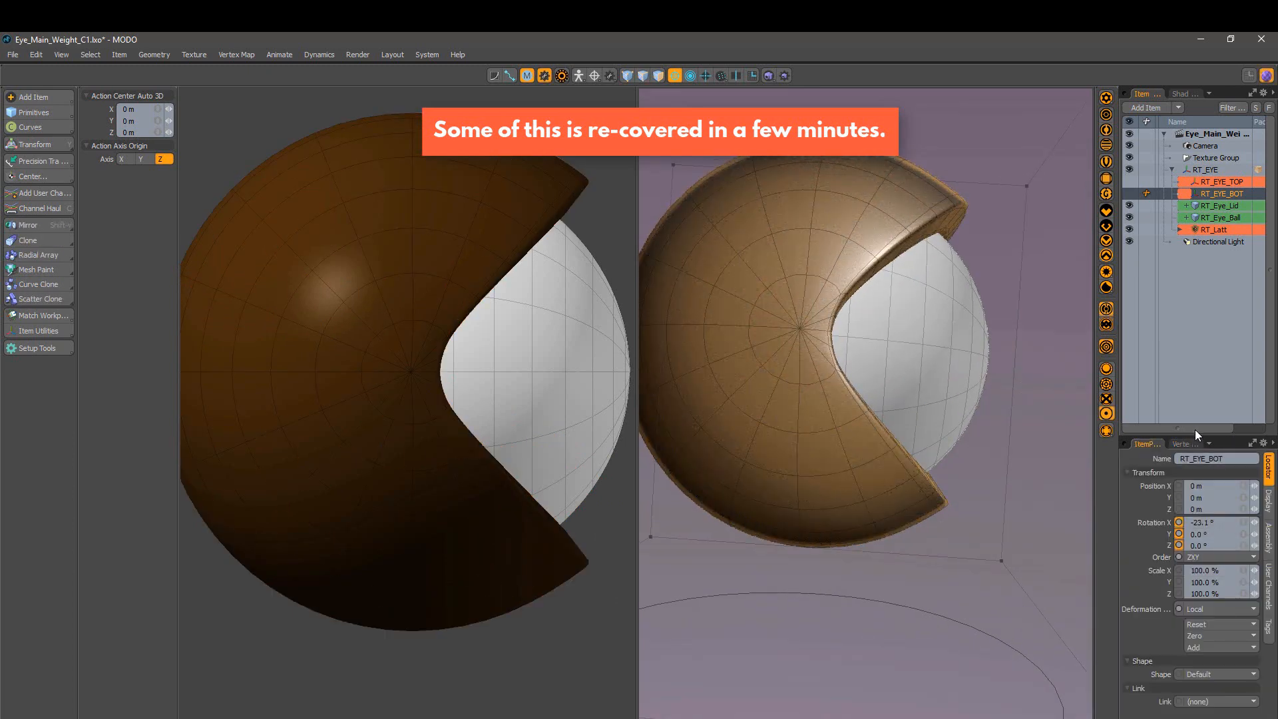
{"action": "left_click", "coordinate": [1214, 194], "text": "ctrl"}
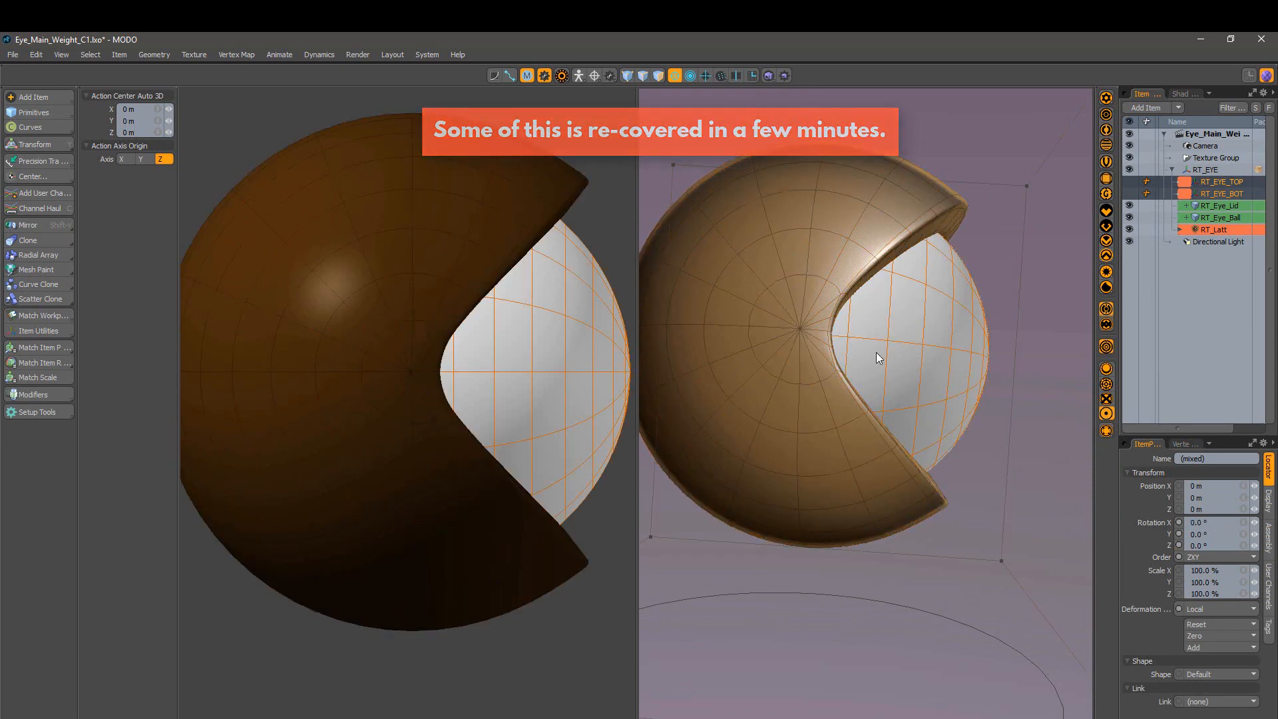
{"action": "mouse_move", "coordinate": [892, 430]}
{"action": "left_mouse_down", "text": "alt"}
{"action": "mouse_move", "coordinate": [895, 365]}
{"action": "mouse_move", "coordinate": [879, 352]}
{"action": "left_mouse_up", "text": "alt"}
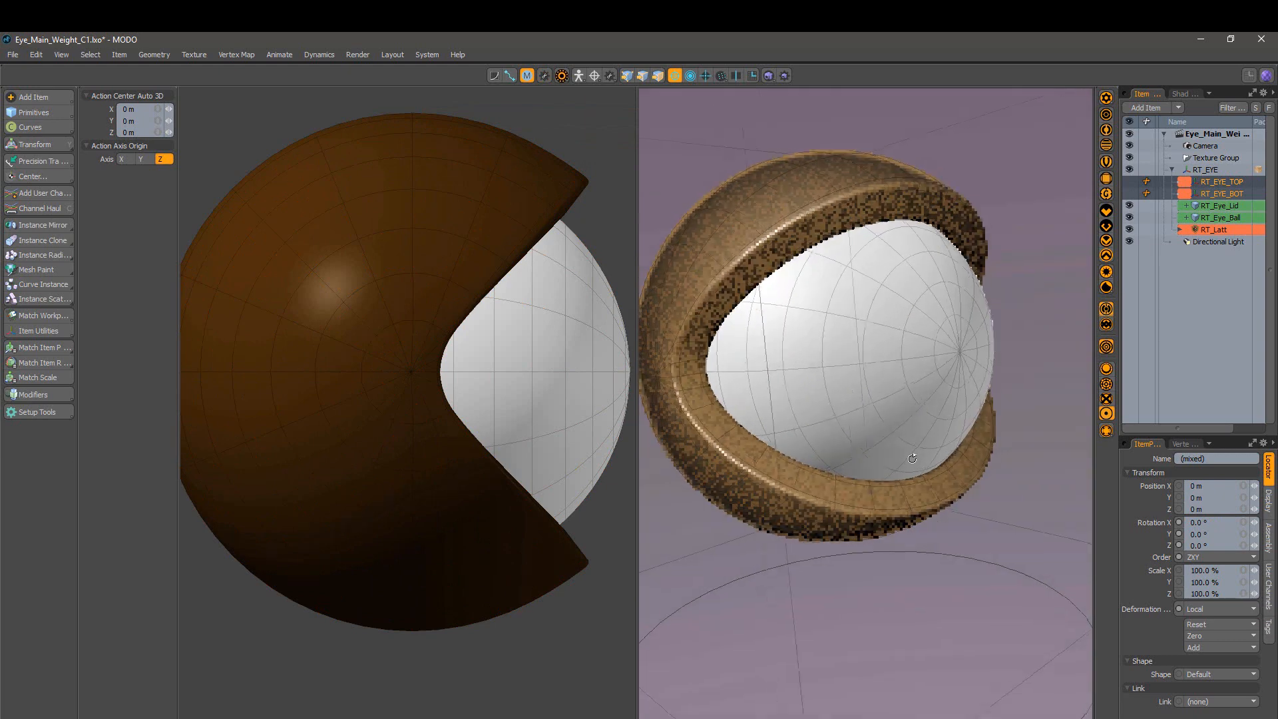
{"action": "left_click", "coordinate": [1133, 229]}
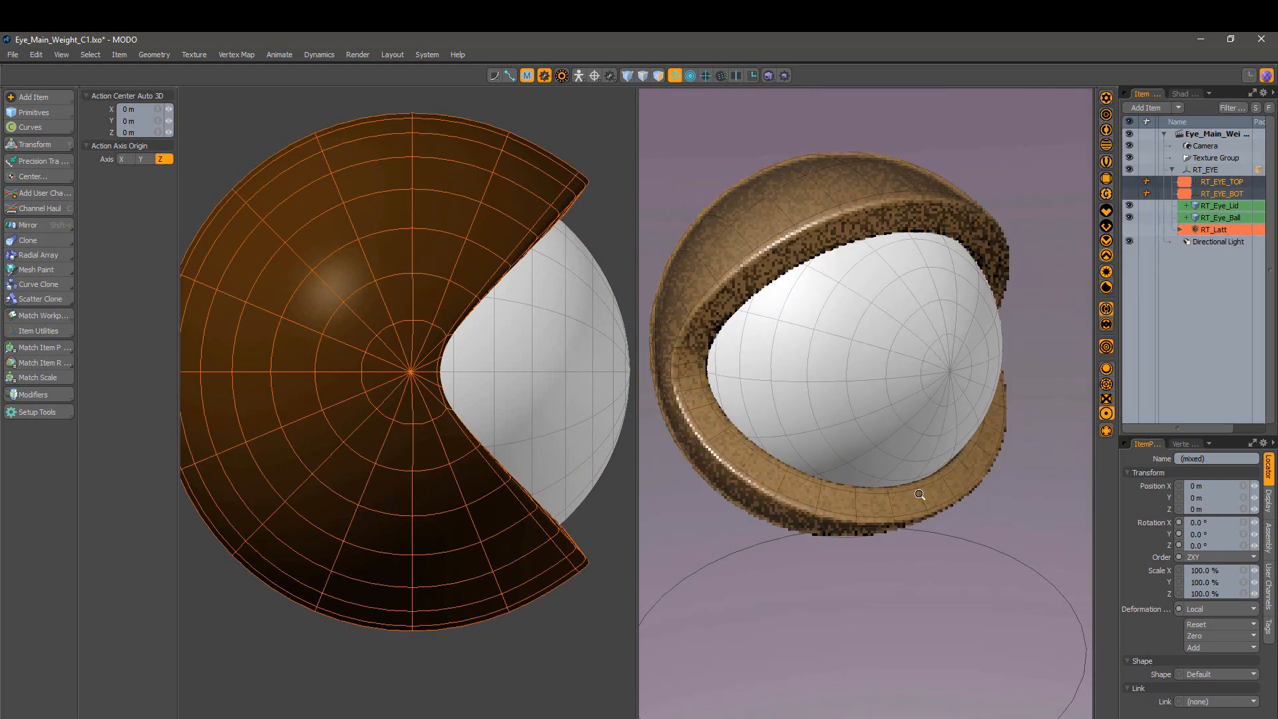
Step: Examine how the unweighted eyelid's opening wraps around the eyeball, from the side and the front
{"action": "left_click_drag", "start_coordinate": [885, 426], "coordinate": [883, 363], "text": "alt"}
{"action": "scroll", "coordinate": [883, 363], "scroll_direction": "up", "scroll_amount": 2}
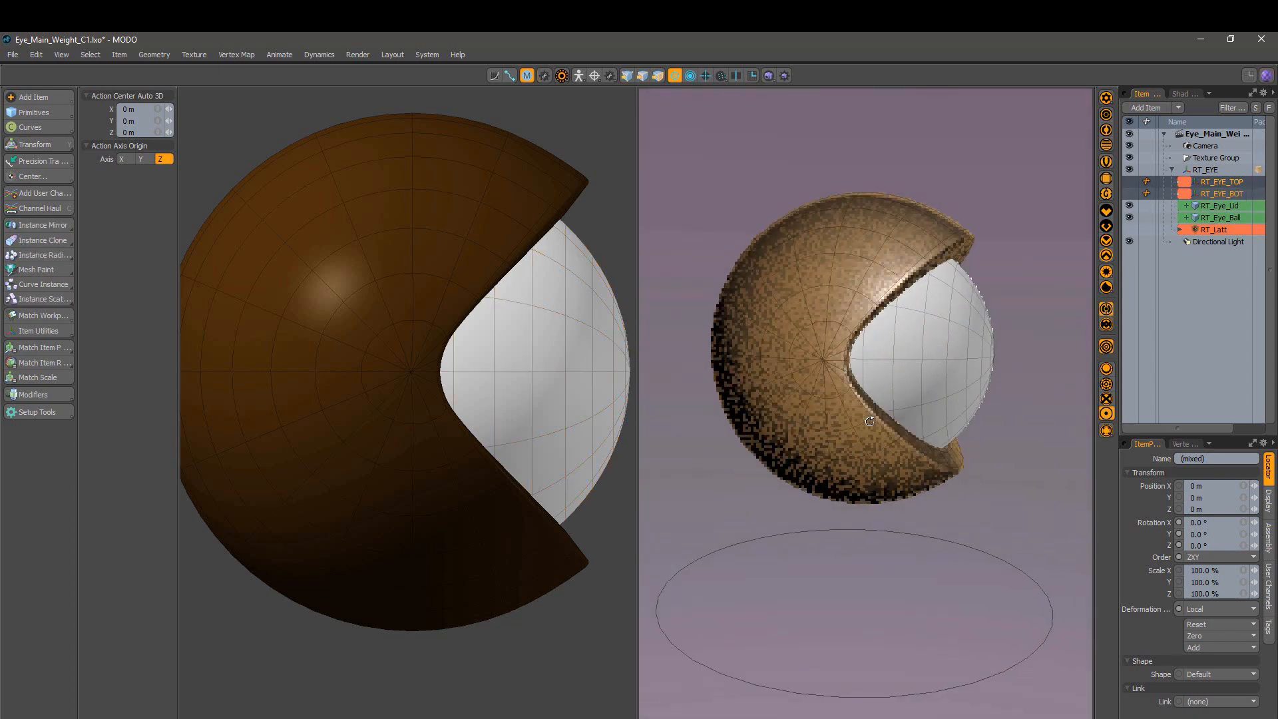
{"action": "scroll", "coordinate": [420, 376], "scroll_direction": "up", "scroll_amount": 3}
{"action": "left_click_drag", "start_coordinate": [546, 357], "coordinate": [493, 371], "text": "alt"}
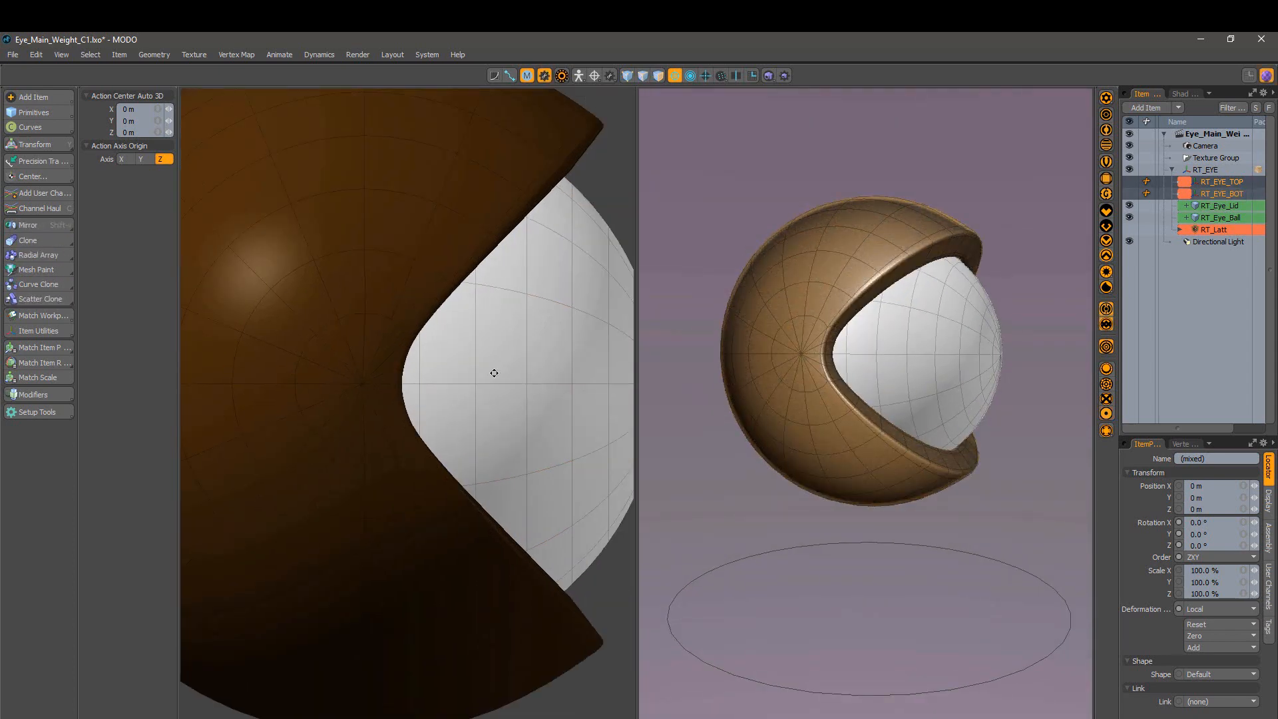
{"action": "scroll", "coordinate": [885, 451], "scroll_direction": "down", "scroll_amount": 2}
{"action": "left_click_drag", "start_coordinate": [884, 451], "coordinate": [679, 416], "text": "alt"}
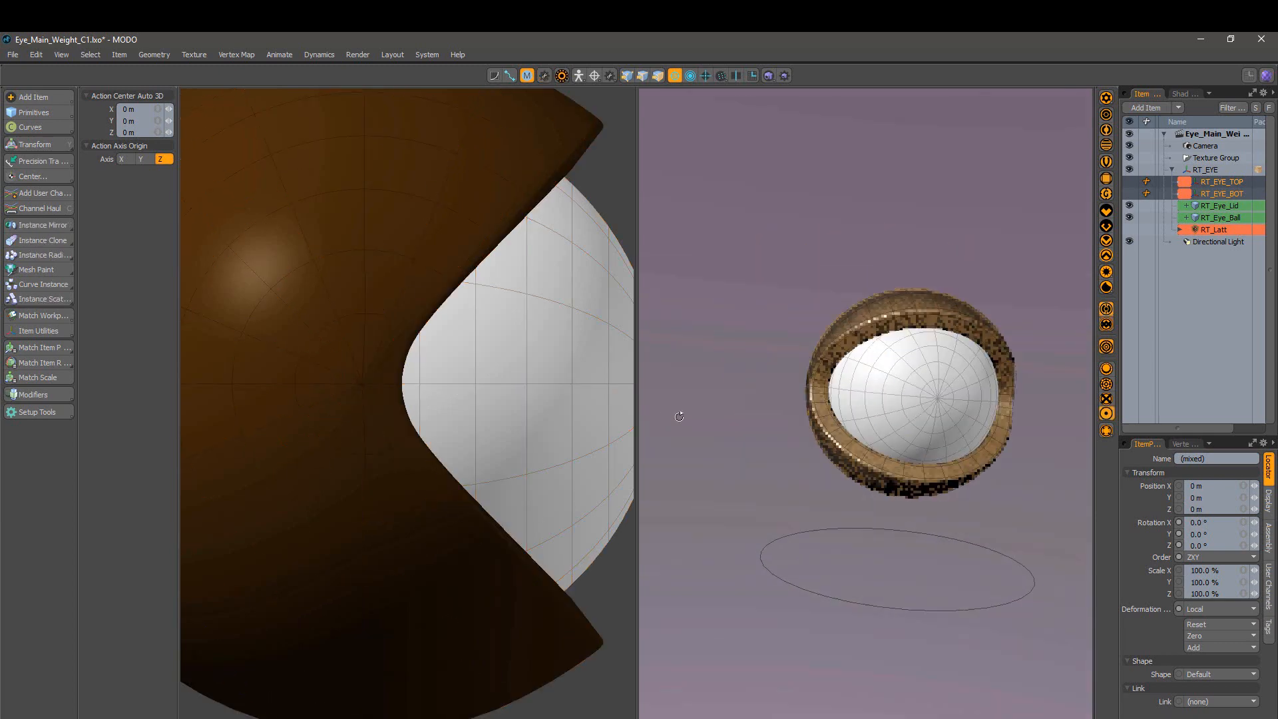
{"action": "mouse_move", "coordinate": [898, 419]}
{"action": "left_mouse_down", "text": "alt"}
{"action": "mouse_move", "coordinate": [701, 392]}
{"action": "mouse_move", "coordinate": [909, 399]}
{"action": "mouse_move", "coordinate": [960, 416]}
{"action": "left_mouse_up", "text": "alt"}
{"action": "scroll", "coordinate": [960, 426], "scroll_direction": "up", "scroll_amount": 2}
{"action": "mouse_move", "coordinate": [809, 426]}
{"action": "left_mouse_down", "text": "alt"}
{"action": "mouse_move", "coordinate": [793, 443]}
{"action": "mouse_move", "coordinate": [872, 454]}
{"action": "mouse_move", "coordinate": [754, 460]}
{"action": "left_mouse_up", "text": "alt"}
{"action": "mouse_move", "coordinate": [888, 451]}
{"action": "left_mouse_down", "text": "alt"}
{"action": "mouse_move", "coordinate": [907, 449]}
{"action": "mouse_move", "coordinate": [913, 428]}
{"action": "mouse_move", "coordinate": [1007, 416]}
{"action": "mouse_move", "coordinate": [919, 465]}
{"action": "mouse_move", "coordinate": [888, 462]}
{"action": "left_mouse_up", "text": "alt"}
{"action": "scroll", "coordinate": [888, 462], "scroll_direction": "down", "scroll_amount": 3}
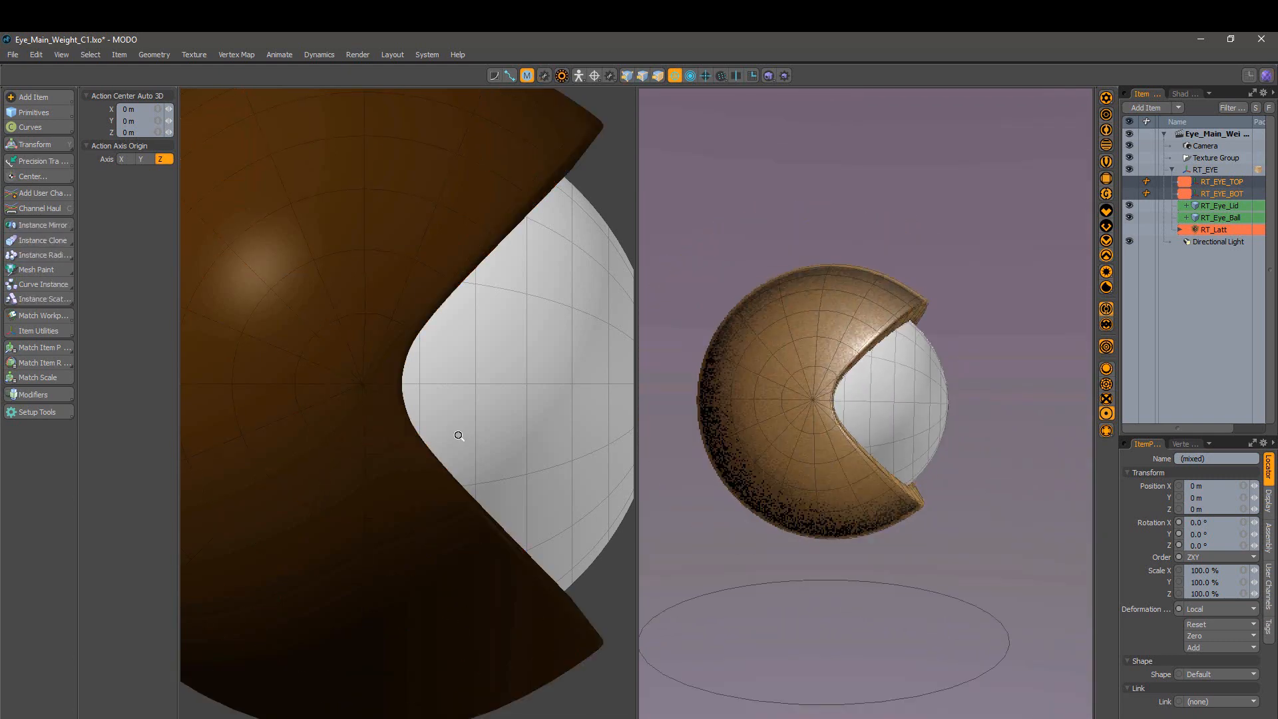
Step: Compare the whole eyelid's side profile with its thick front rim and eye corners seen in perspective
{"action": "scroll", "coordinate": [469, 436], "scroll_direction": "down", "scroll_amount": 8}
{"action": "left_click_drag", "start_coordinate": [482, 451], "coordinate": [430, 425], "text": "alt+shift"}
{"action": "scroll", "coordinate": [340, 438], "scroll_direction": "up", "scroll_amount": 3}
{"action": "left_click_drag", "start_coordinate": [317, 438], "coordinate": [351, 448], "text": "alt+shift"}
{"action": "scroll", "coordinate": [342, 425], "scroll_direction": "up", "scroll_amount": 1}
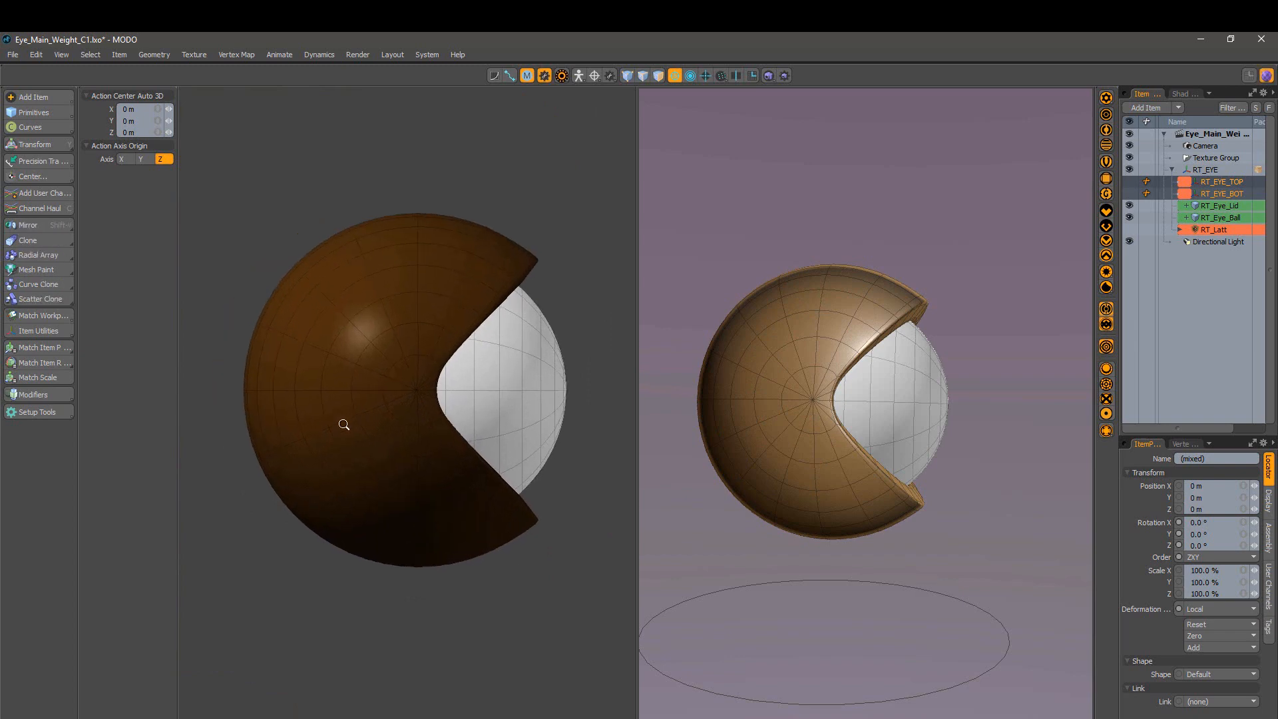
{"action": "left_click_drag", "start_coordinate": [743, 432], "coordinate": [774, 433], "text": "alt"}
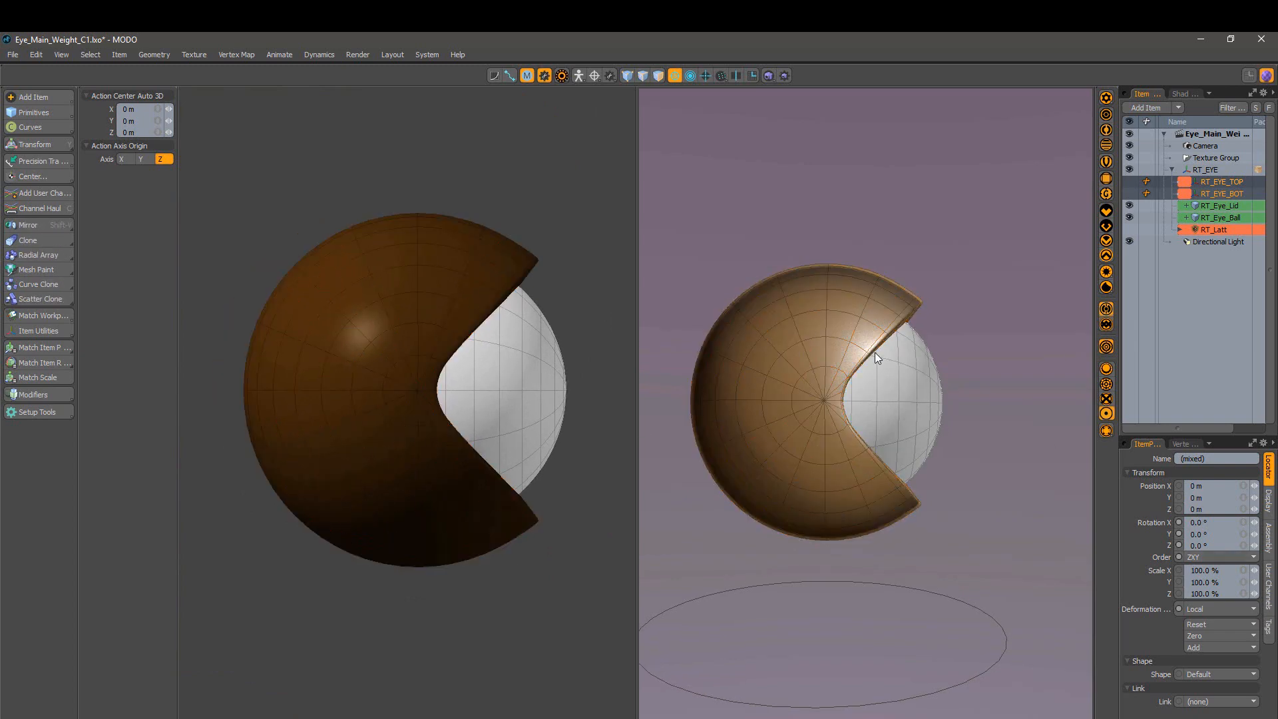
{"action": "left_click_drag", "start_coordinate": [1005, 456], "coordinate": [949, 374], "text": "alt"}
{"action": "scroll", "coordinate": [844, 329], "scroll_direction": "up", "scroll_amount": 3}
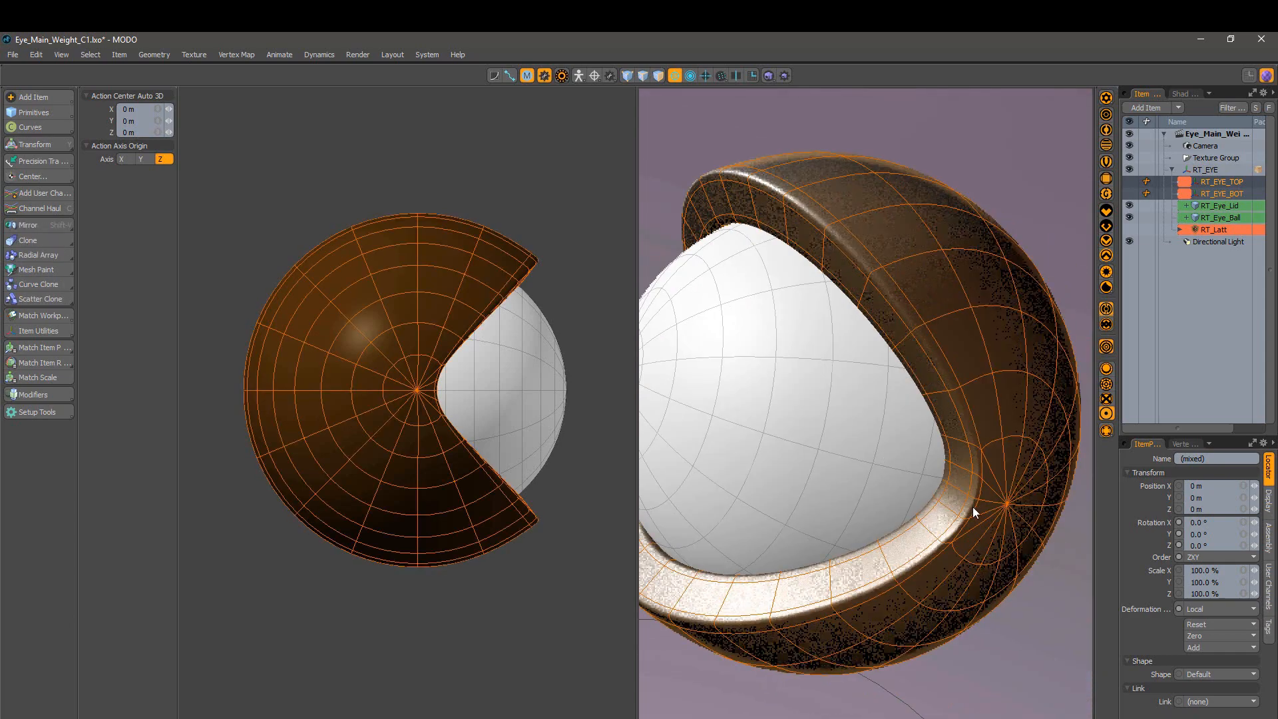
{"action": "left_click_drag", "start_coordinate": [972, 510], "coordinate": [893, 462], "text": "alt"}
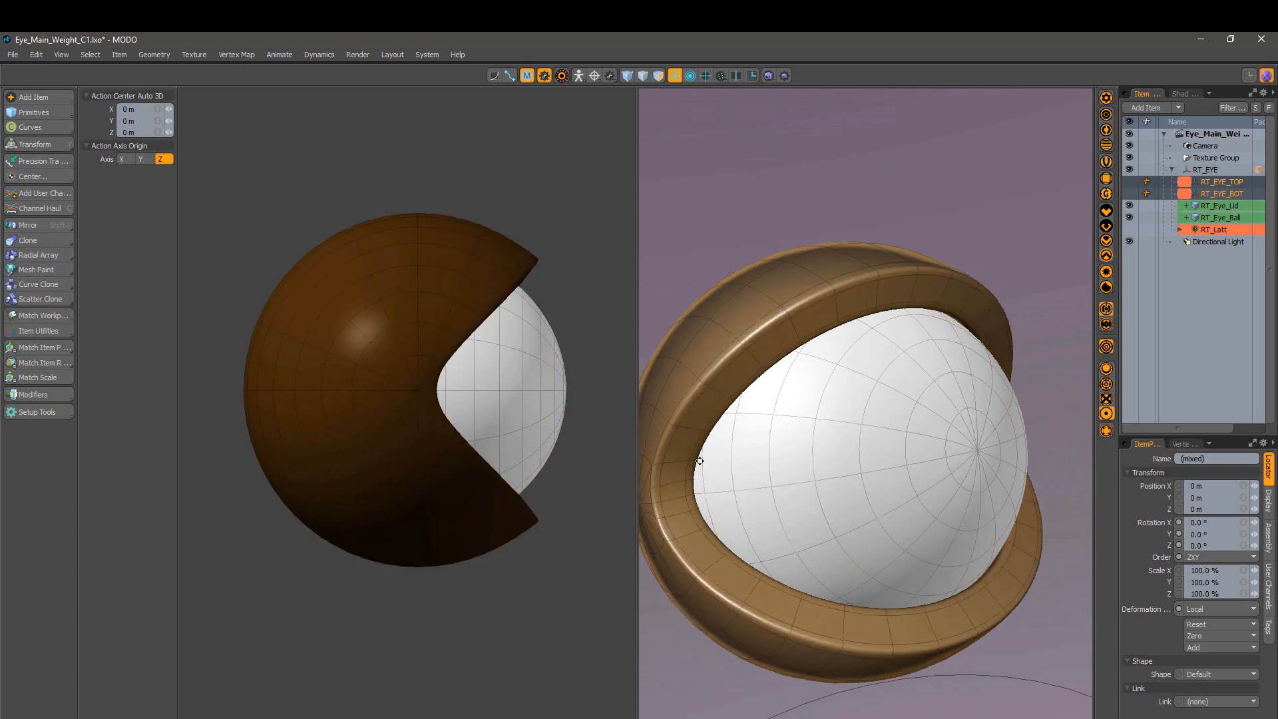
{"action": "left_click_drag", "start_coordinate": [700, 461], "coordinate": [775, 338], "text": "alt"}
{"action": "left_click_drag", "start_coordinate": [700, 485], "coordinate": [748, 422], "text": "alt"}
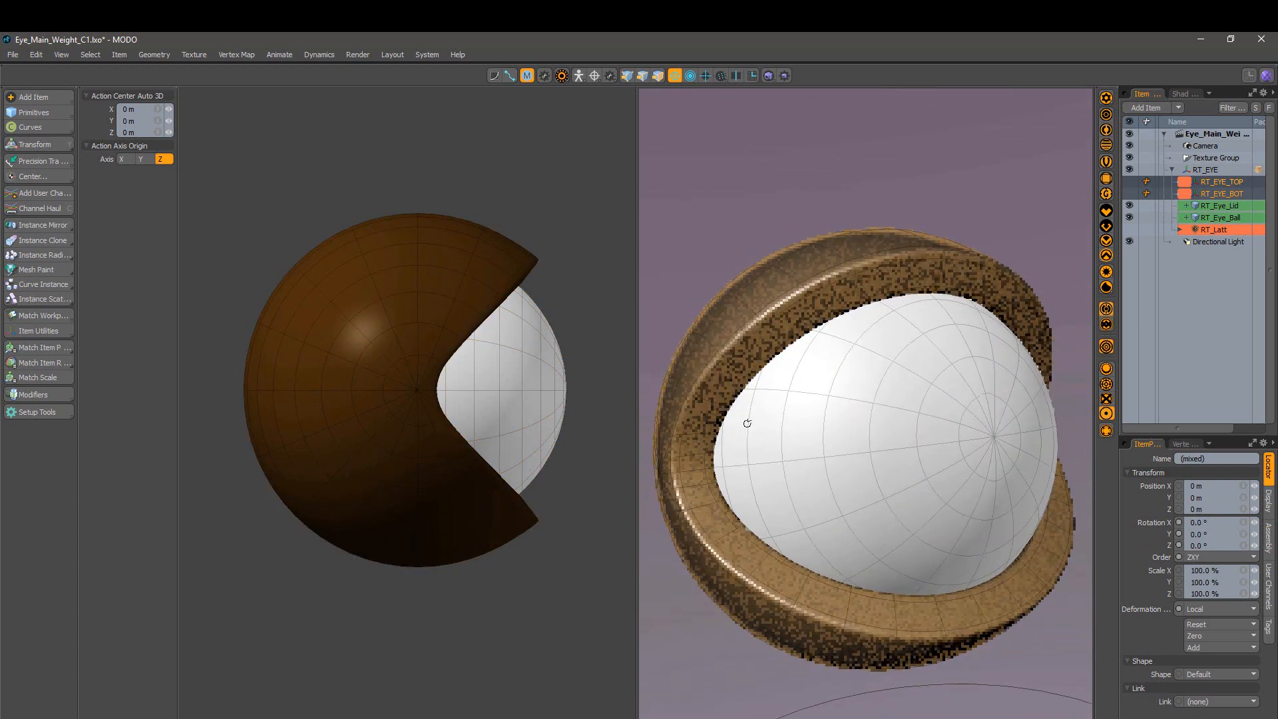
Step: Select the edge loop around RT_Eye_Lid's front rim and try sliding it 66.5 percent toward the eyeball with Edge Slide
{"action": "left_click", "coordinate": [722, 391]}
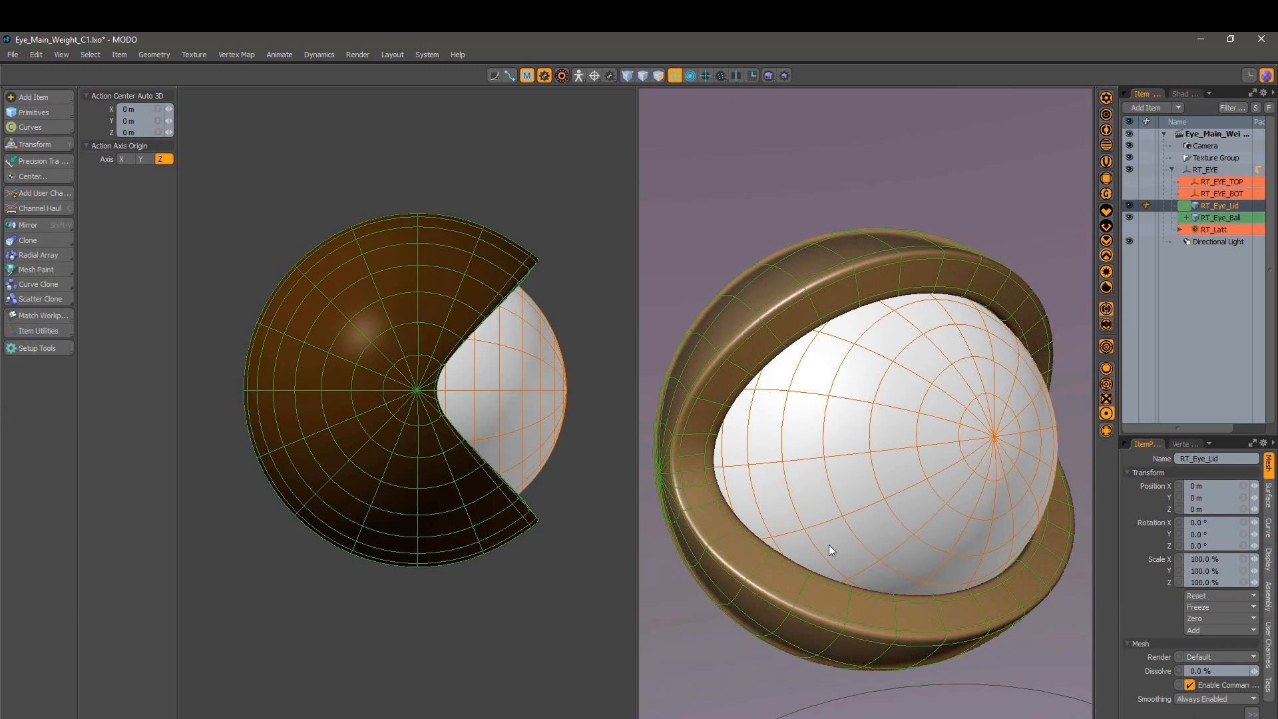
{"action": "key", "text": "3"}
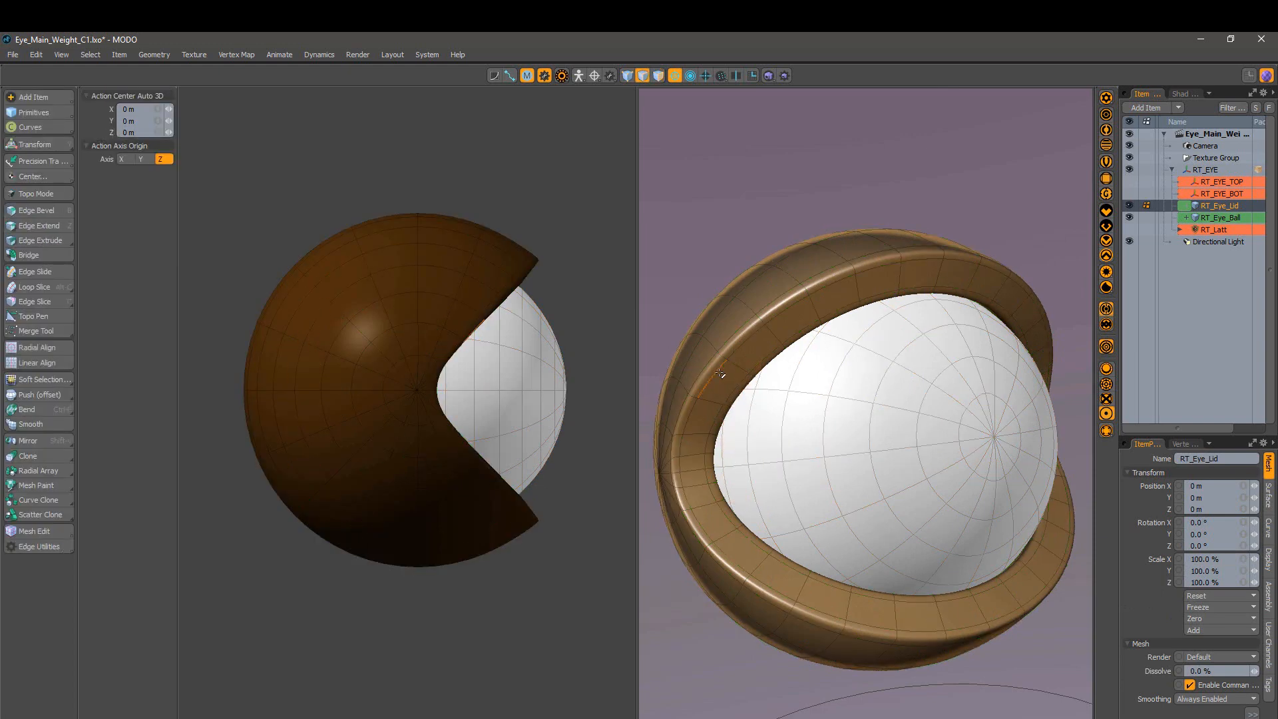
{"action": "left_click_drag", "start_coordinate": [785, 410], "coordinate": [827, 434], "text": "alt"}
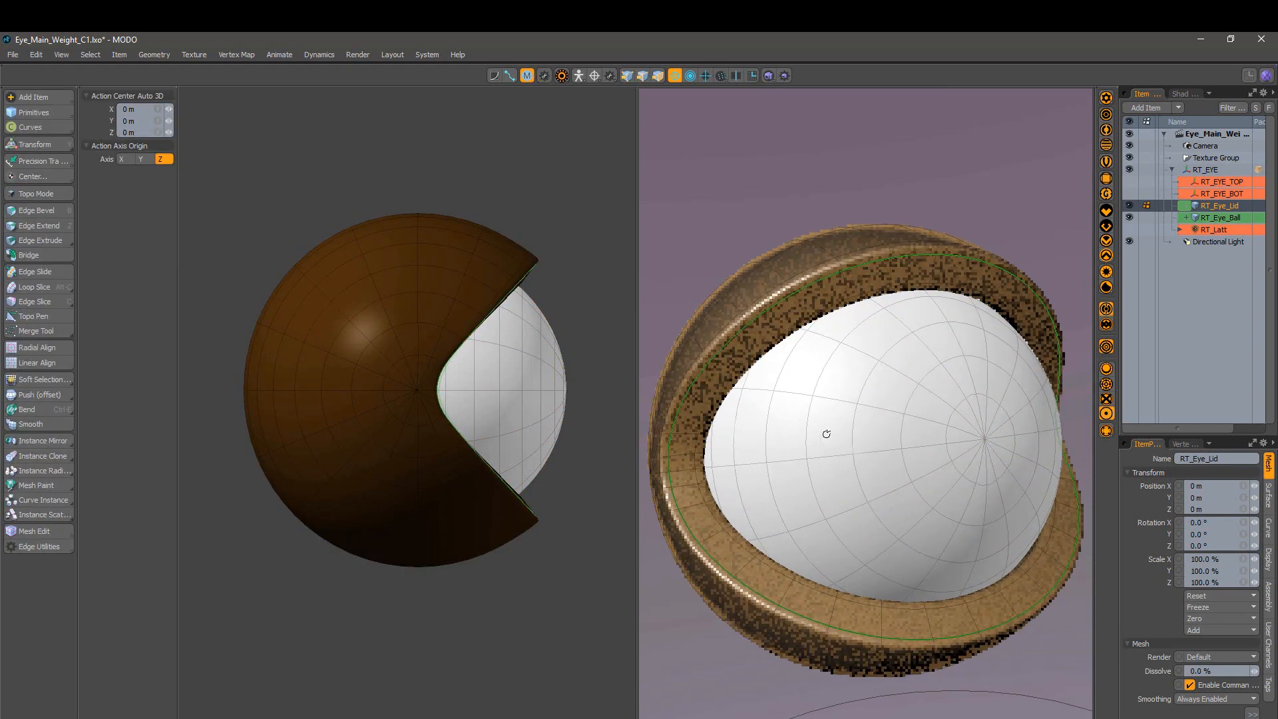
{"action": "right_click", "coordinate": [919, 258]}
{"action": "mouse_move", "coordinate": [935, 274]}
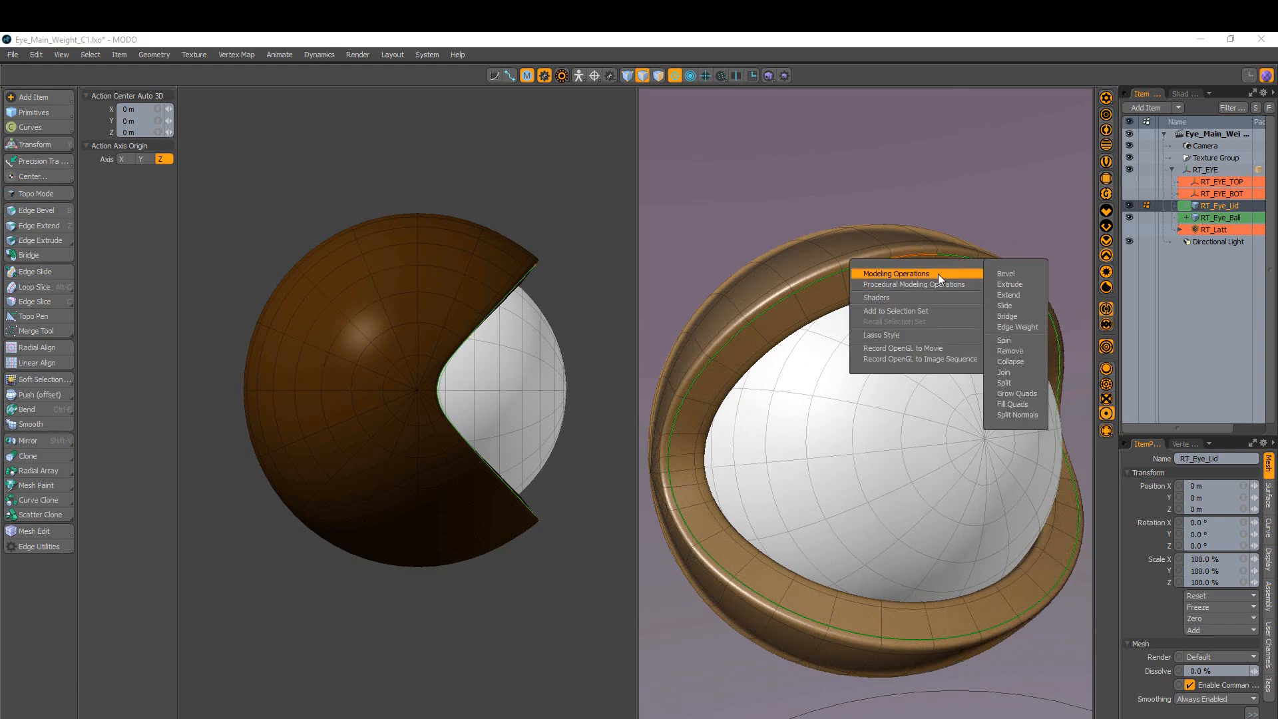
{"action": "left_click", "coordinate": [1004, 306]}
{"action": "left_click_drag", "start_coordinate": [916, 446], "coordinate": [1045, 459], "text": "alt"}
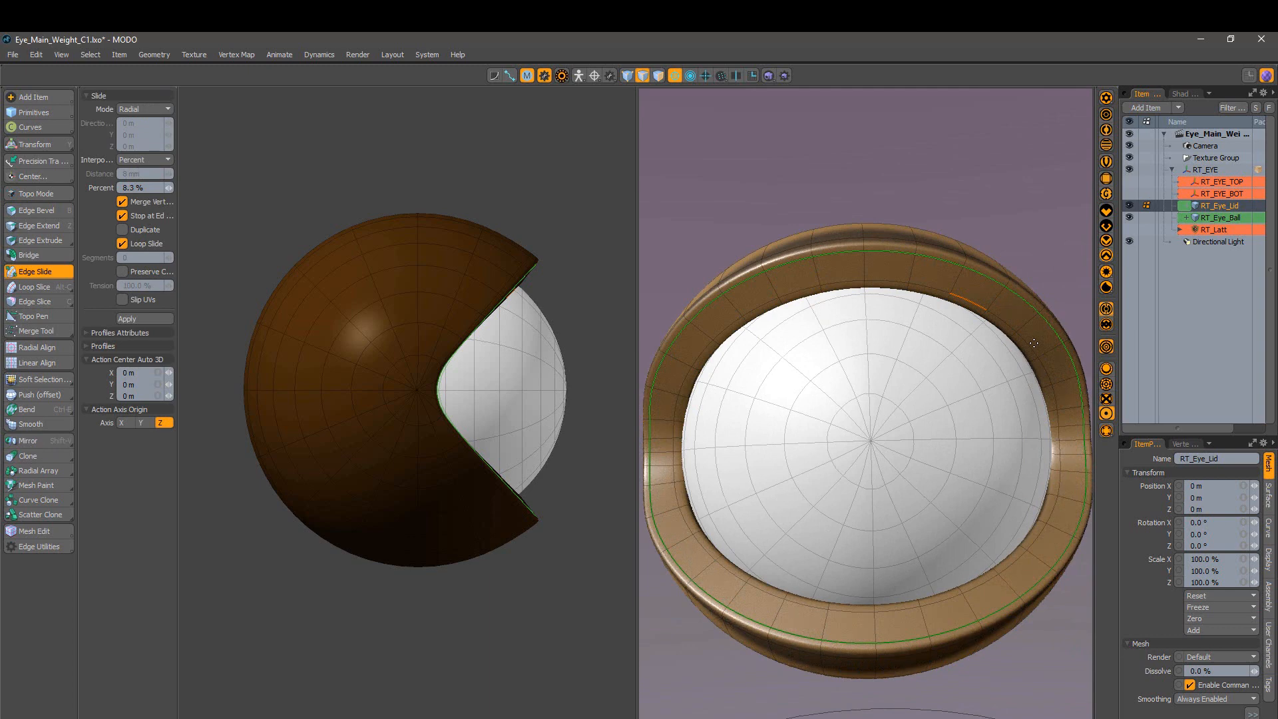
{"action": "left_click_drag", "start_coordinate": [1014, 343], "coordinate": [1077, 343]}
{"action": "left_click_drag", "start_coordinate": [803, 475], "coordinate": [879, 490], "text": "alt"}
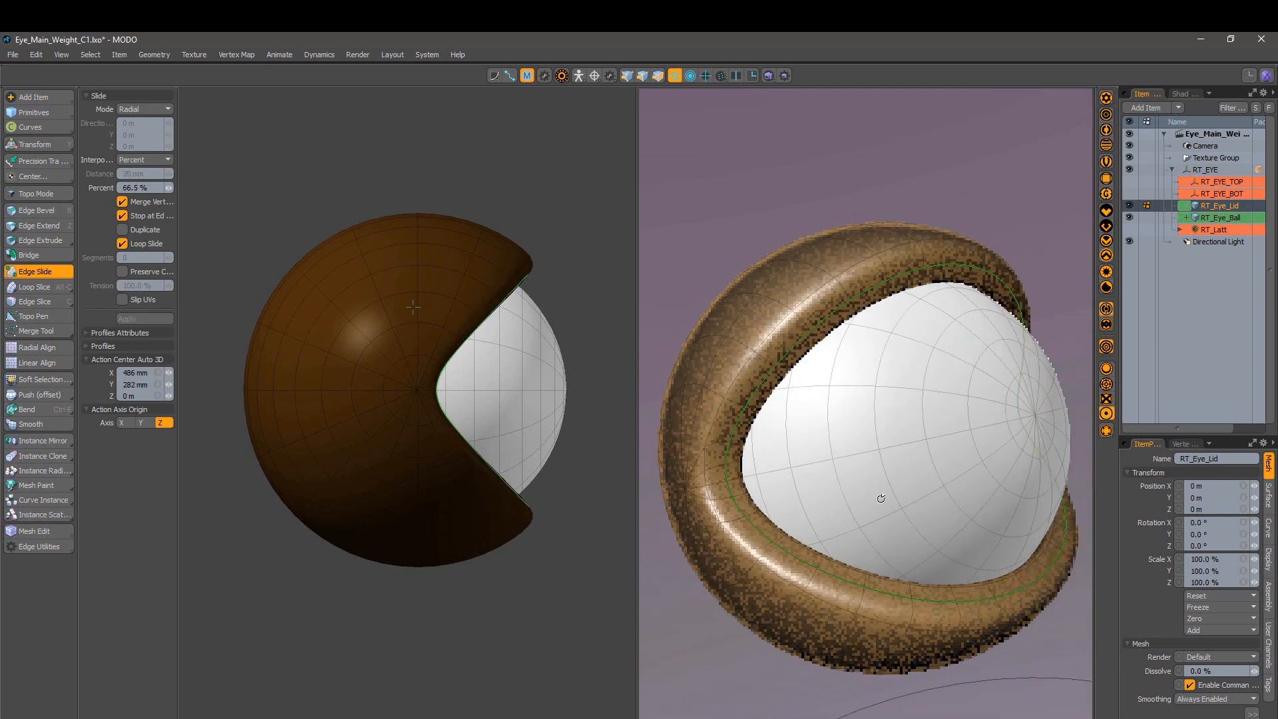
Step: Try increasing the rim loop's Edge Slide to 78.9 percent, and inspect the rounded lid edge close up
{"action": "left_click_drag", "start_coordinate": [539, 502], "coordinate": [508, 492], "text": "alt+shift"}
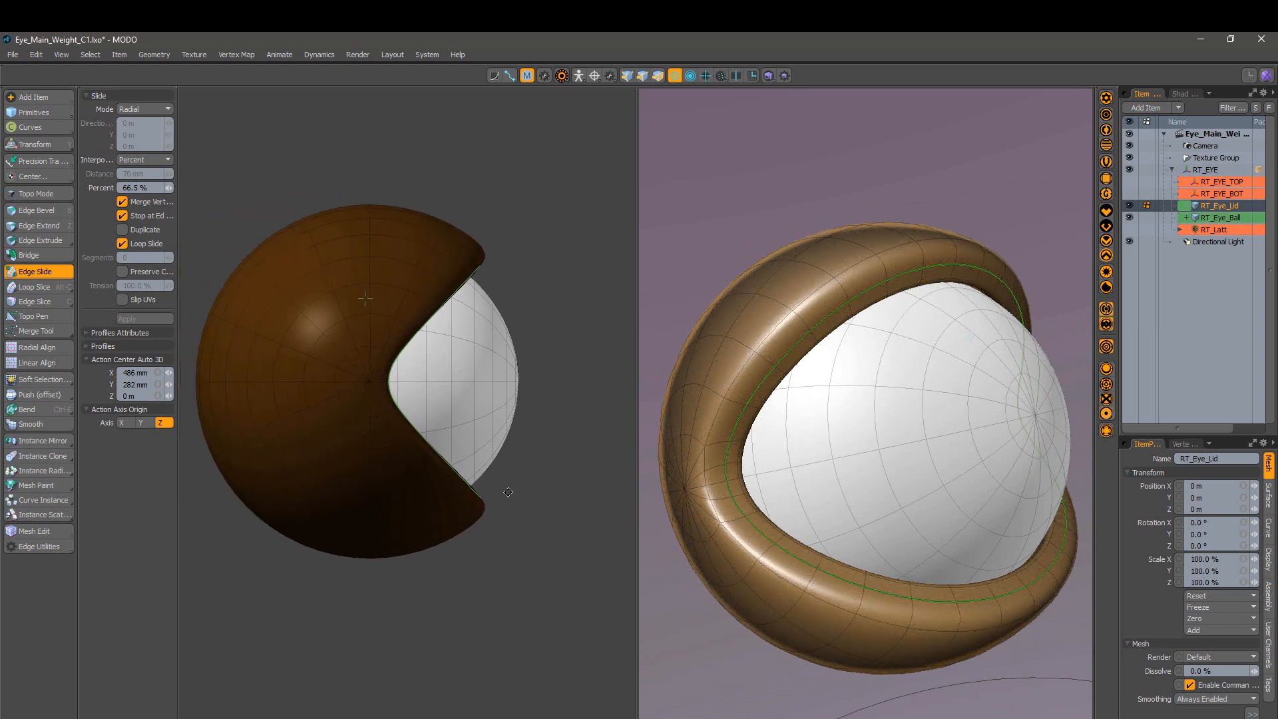
{"action": "left_click_drag", "start_coordinate": [467, 227], "coordinate": [547, 322], "text": "ctrl+alt"}
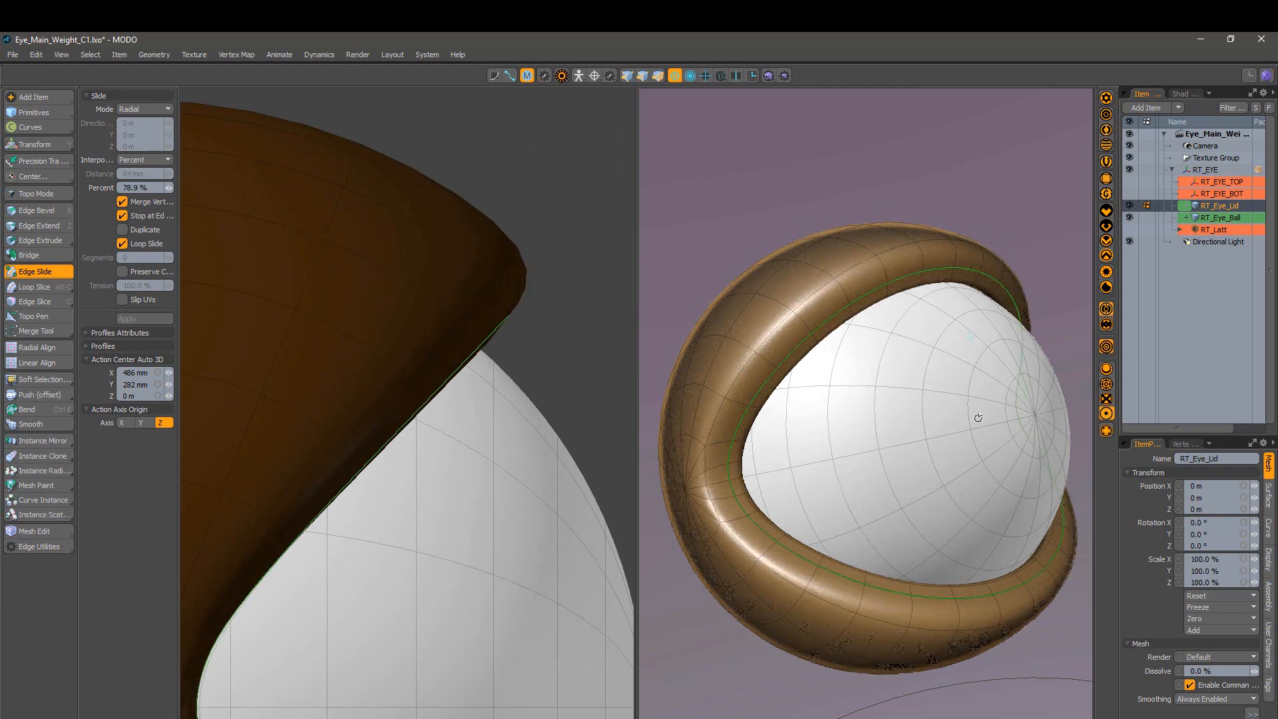
{"action": "left_click_drag", "start_coordinate": [978, 417], "coordinate": [910, 512], "text": "alt"}
{"action": "scroll", "coordinate": [919, 509], "scroll_direction": "up", "scroll_amount": 3}
{"action": "scroll", "coordinate": [492, 418], "scroll_direction": "down", "scroll_amount": 3}
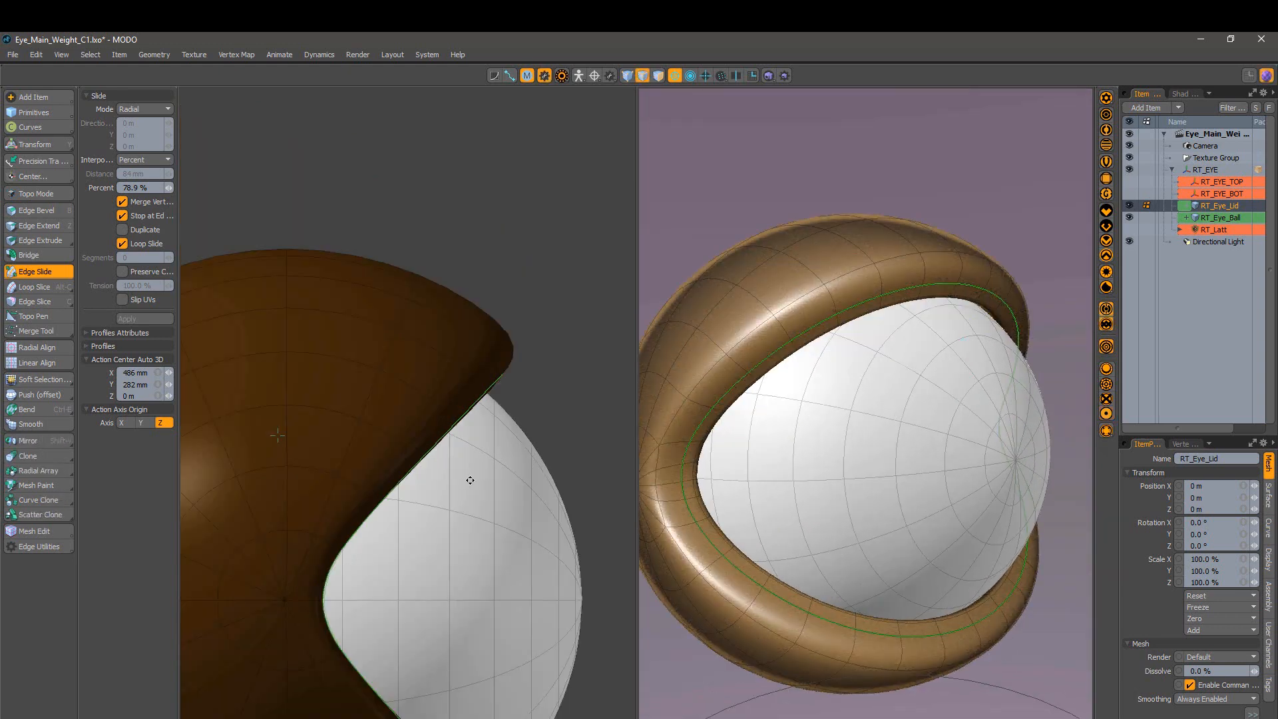
{"action": "left_click_drag", "start_coordinate": [471, 480], "coordinate": [467, 417], "text": "alt+shift"}
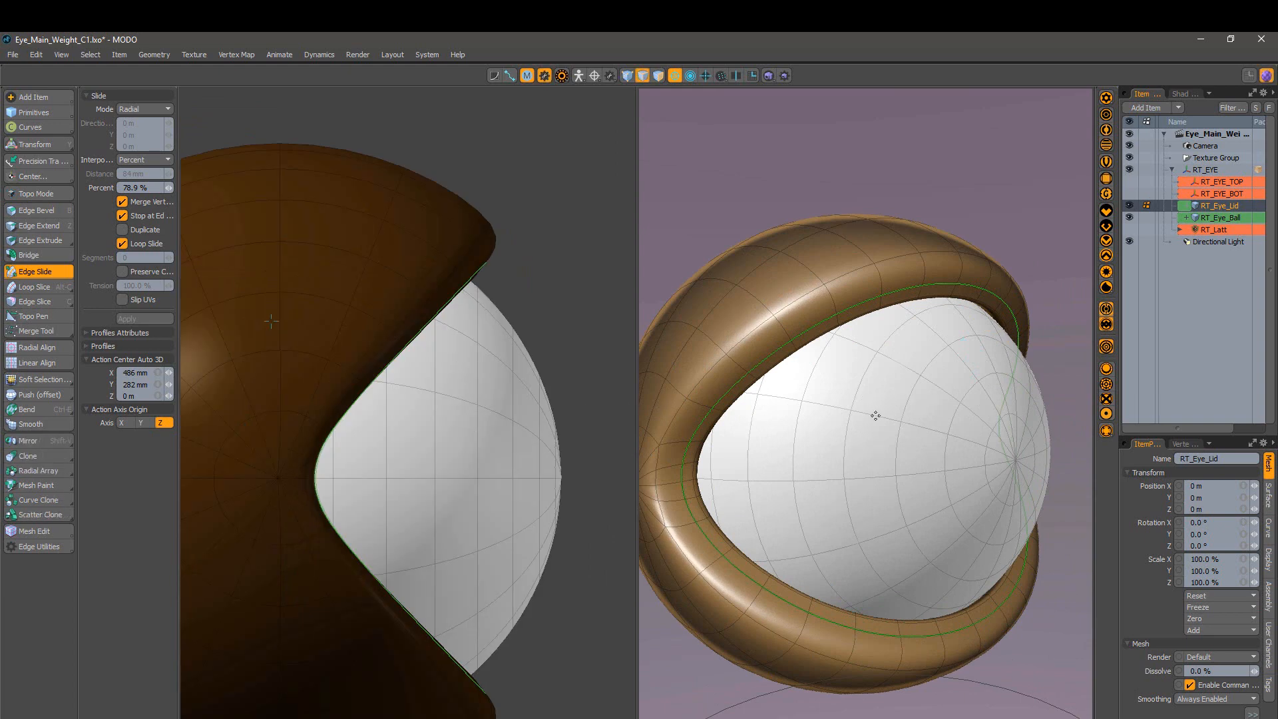
Step: Try a smaller Edge Slide on the rim loop, and undo the recent edits to the eyelid edges
{"action": "left_click_drag", "start_coordinate": [898, 443], "coordinate": [910, 440]}
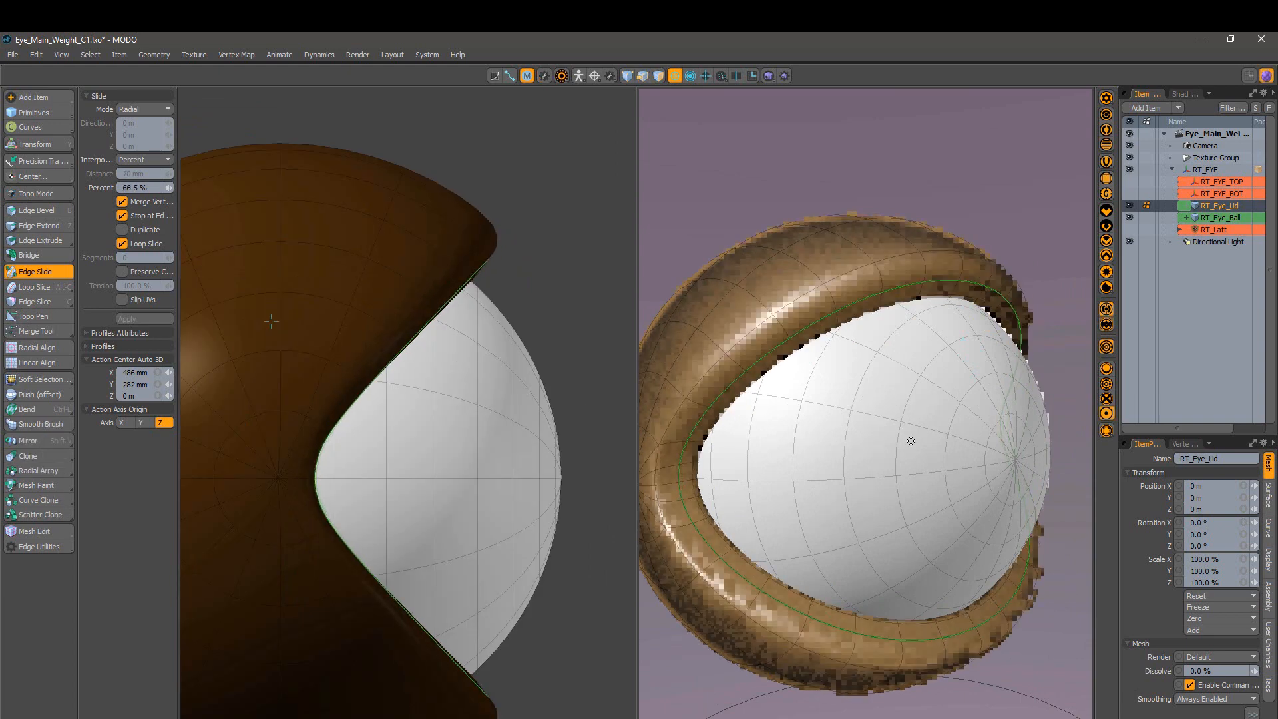
{"action": "key", "text": "ctrl+z"}
{"action": "key", "text": "ctrl+z"}
{"action": "key", "text": "ctrl+z"}
{"action": "scroll", "coordinate": [965, 425], "scroll_direction": "down", "scroll_amount": 3}
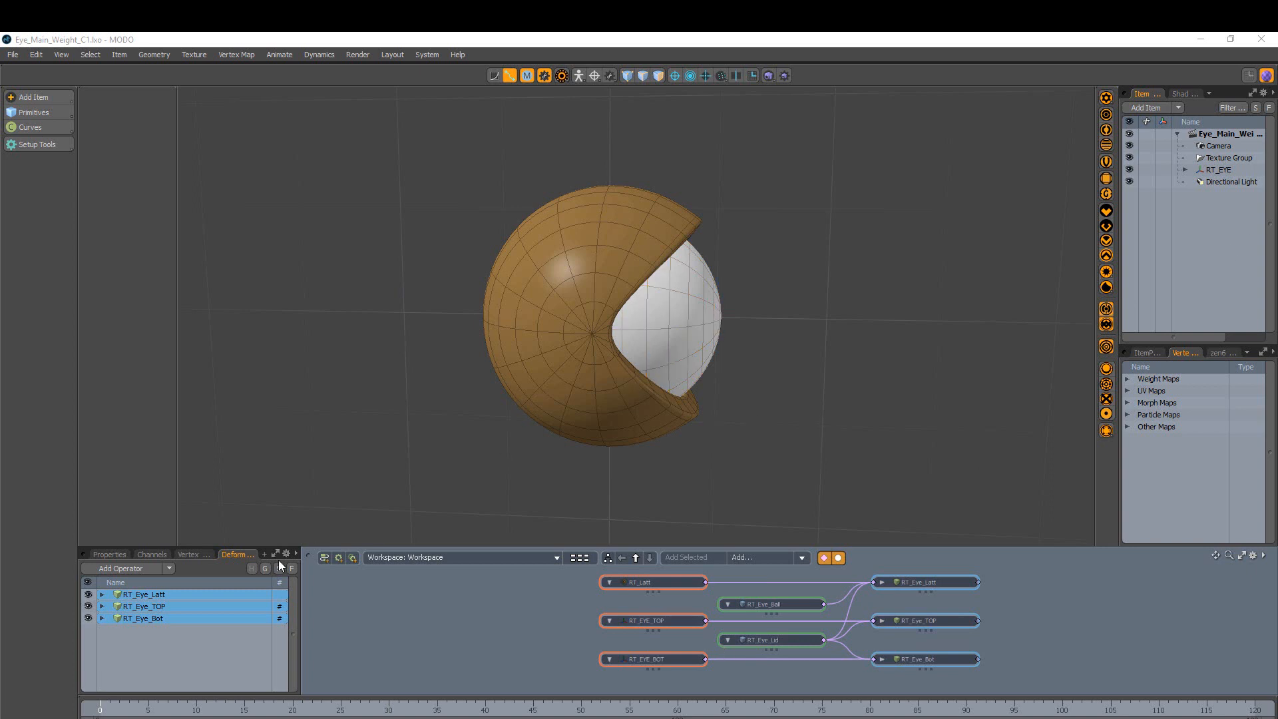
Step: Hide the tools, schematic, timeline and item list around the viewport, and restore them with polygon selection active
{"action": "left_click", "coordinate": [511, 77]}
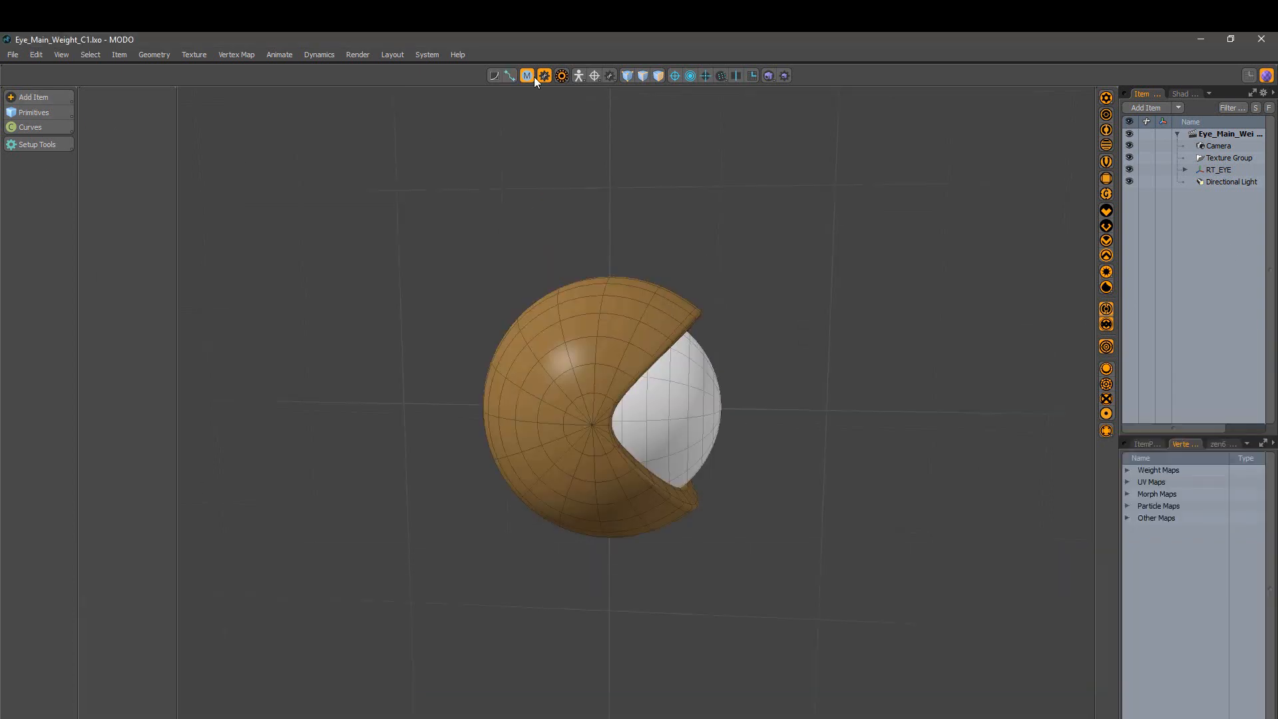
{"action": "left_click", "coordinate": [529, 77]}
{"action": "left_click", "coordinate": [544, 78]}
{"action": "left_click", "coordinate": [1263, 77]}
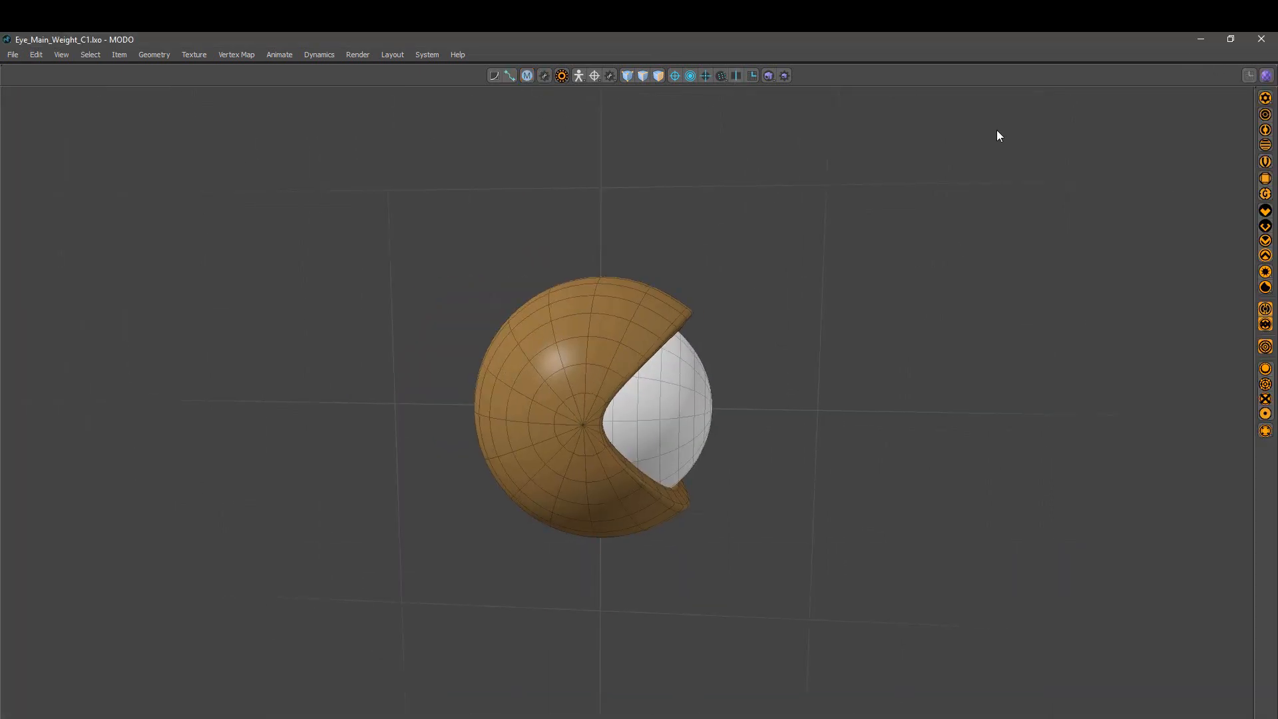
{"action": "left_click", "coordinate": [1265, 75]}
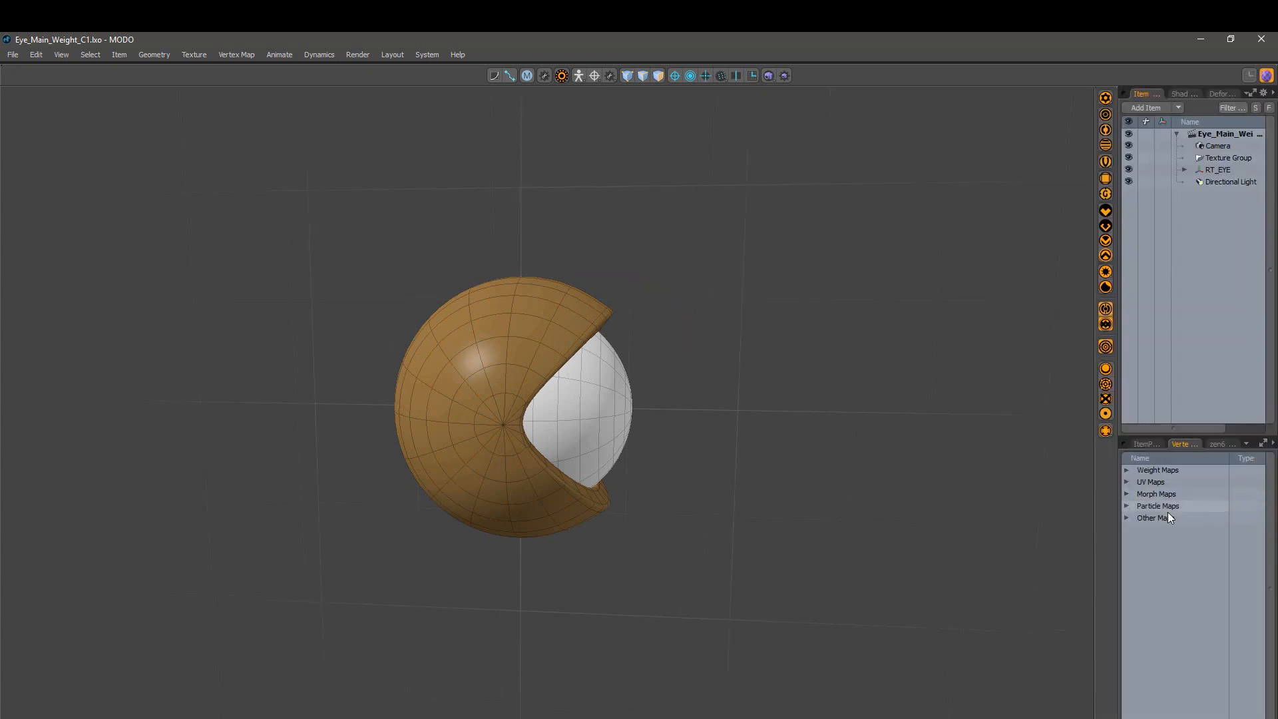
{"action": "left_click", "coordinate": [528, 76]}
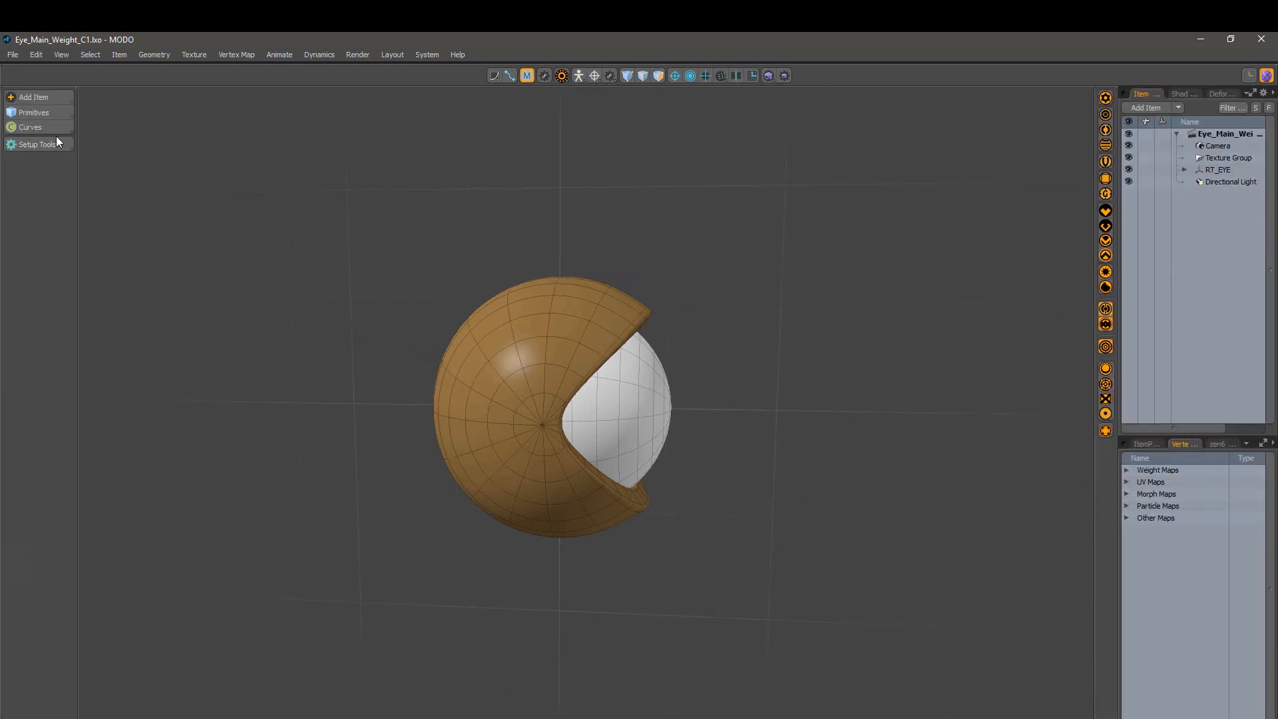
{"action": "key", "text": "3"}
{"action": "key", "text": "3"}
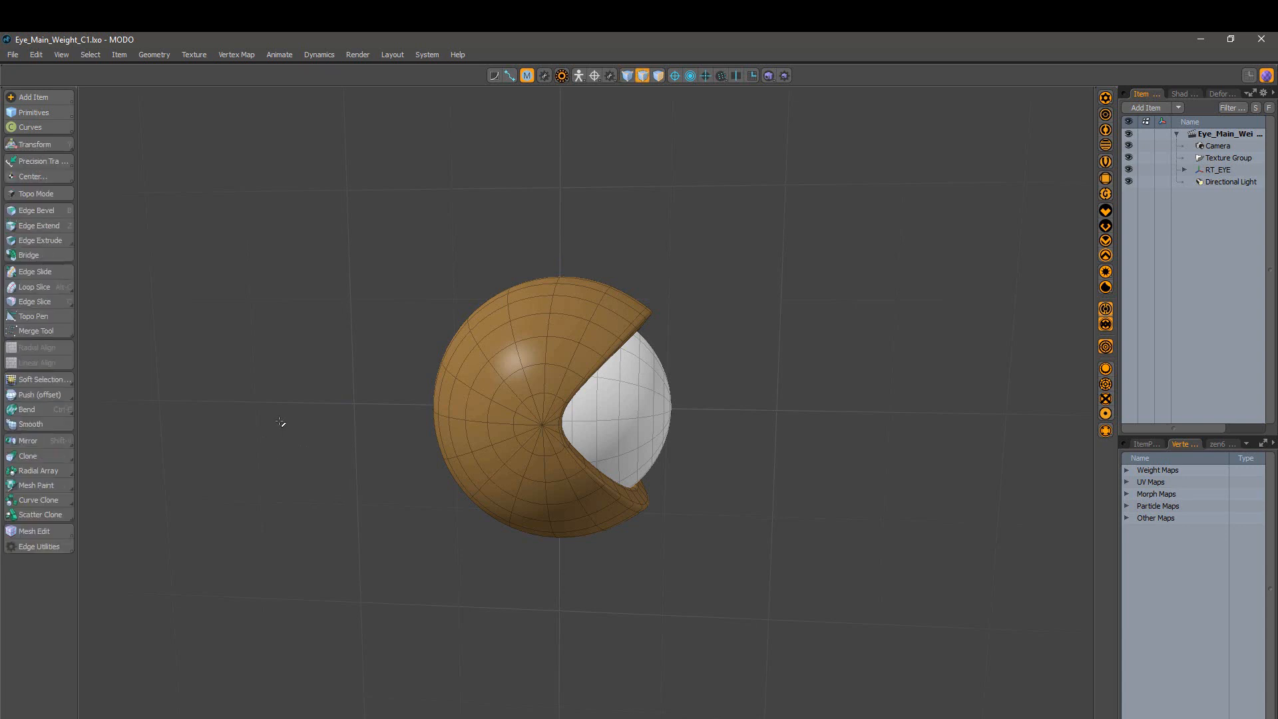
{"action": "left_click", "coordinate": [546, 76]}
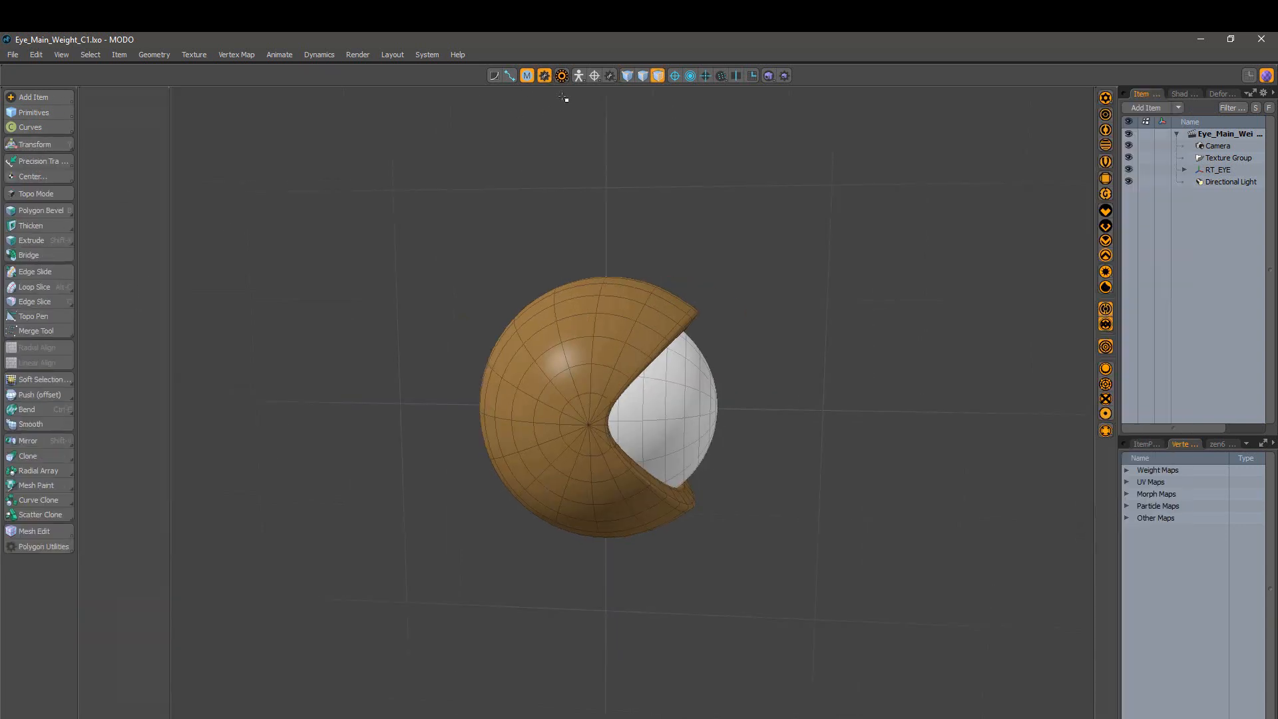
{"action": "left_click", "coordinate": [510, 76]}
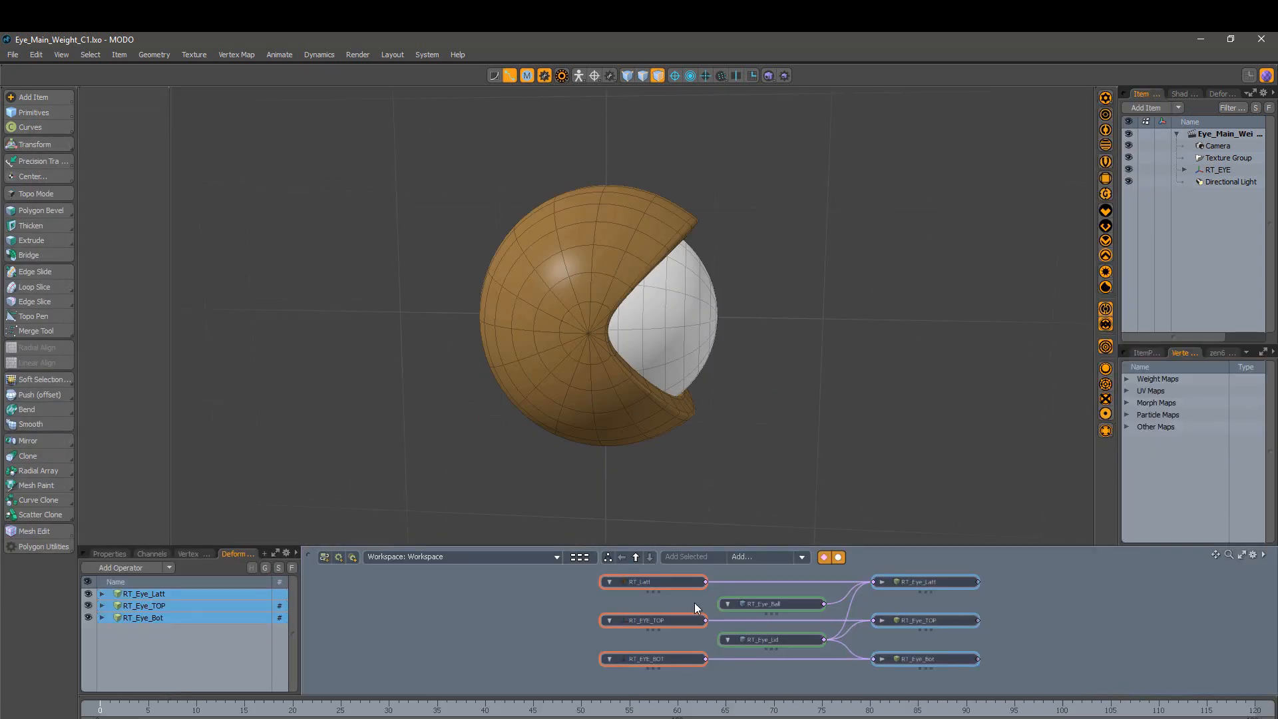
{"action": "left_click", "coordinate": [1221, 95]}
{"action": "left_click", "coordinate": [1147, 94]}
Step: Select the eyelid mesh and check the Show Weightmaps option in the active meshes' viewport settings
{"action": "mouse_move", "coordinate": [729, 322]}
{"action": "left_mouse_down", "text": "alt"}
{"action": "mouse_move", "coordinate": [740, 322]}
{"action": "mouse_move", "coordinate": [522, 324]}
{"action": "mouse_move", "coordinate": [737, 329]}
{"action": "left_mouse_up", "text": "alt"}
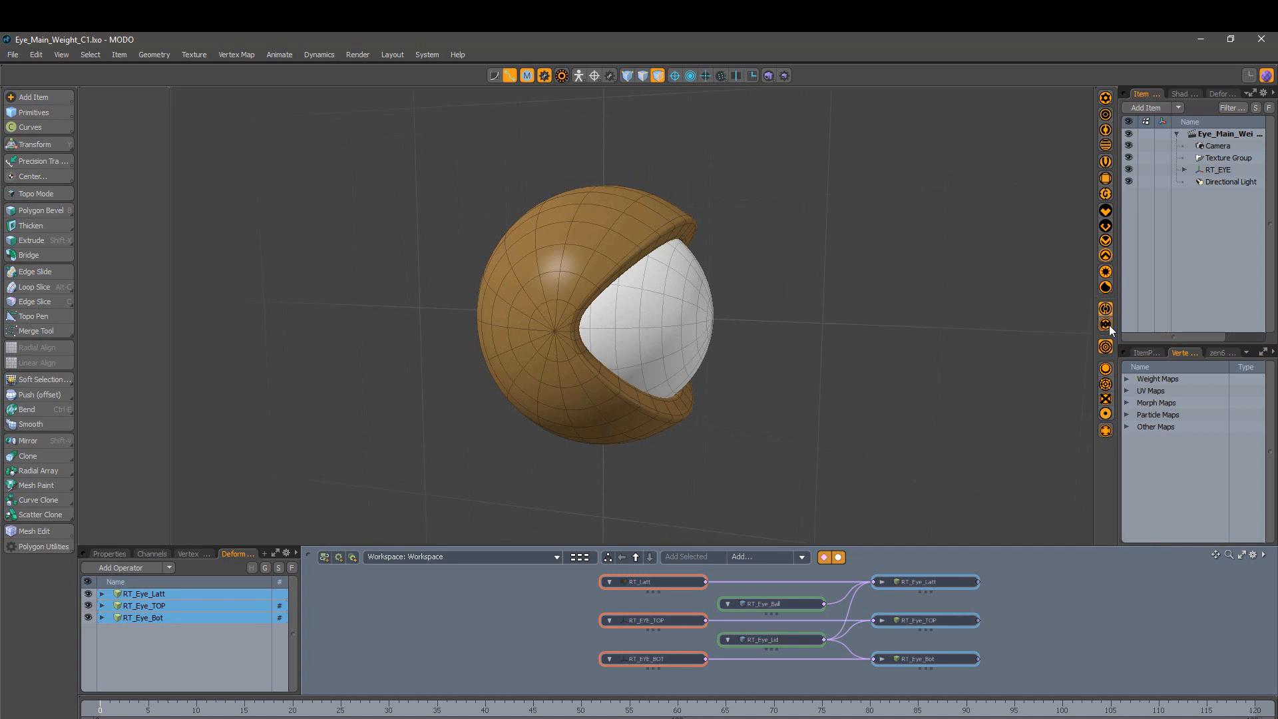
{"action": "left_click", "coordinate": [579, 253]}
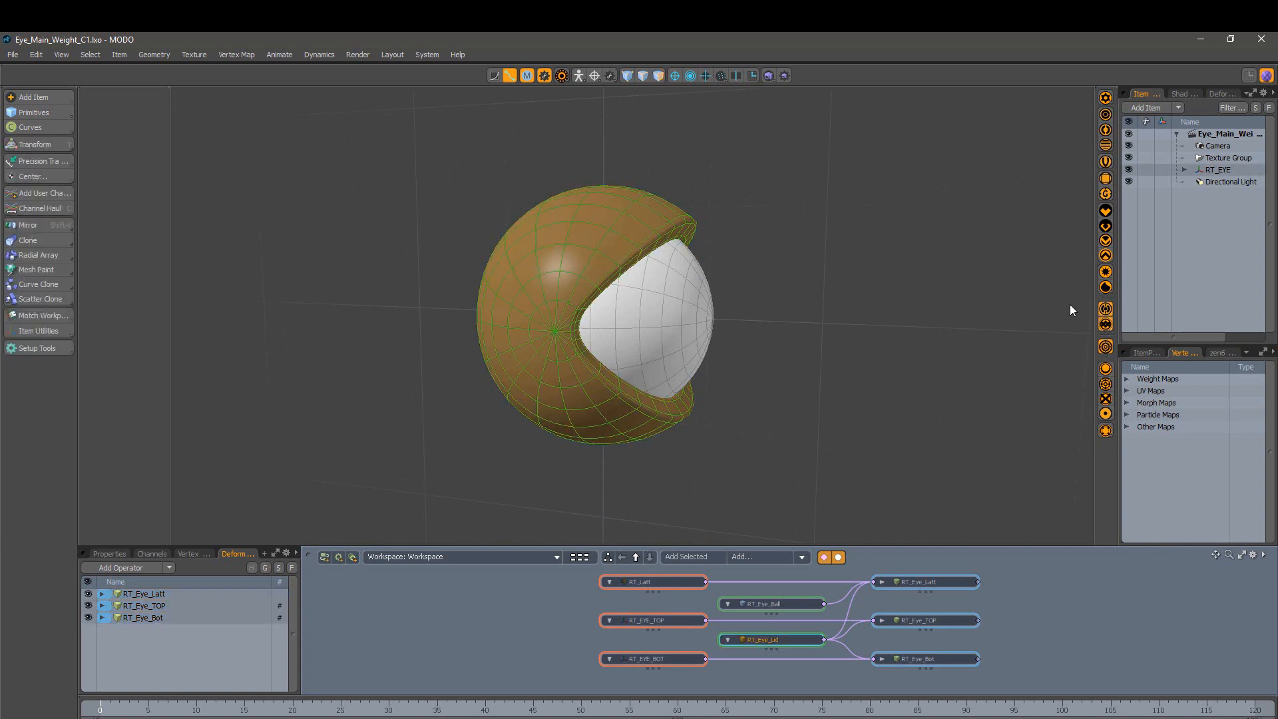
{"action": "left_click", "coordinate": [1107, 326]}
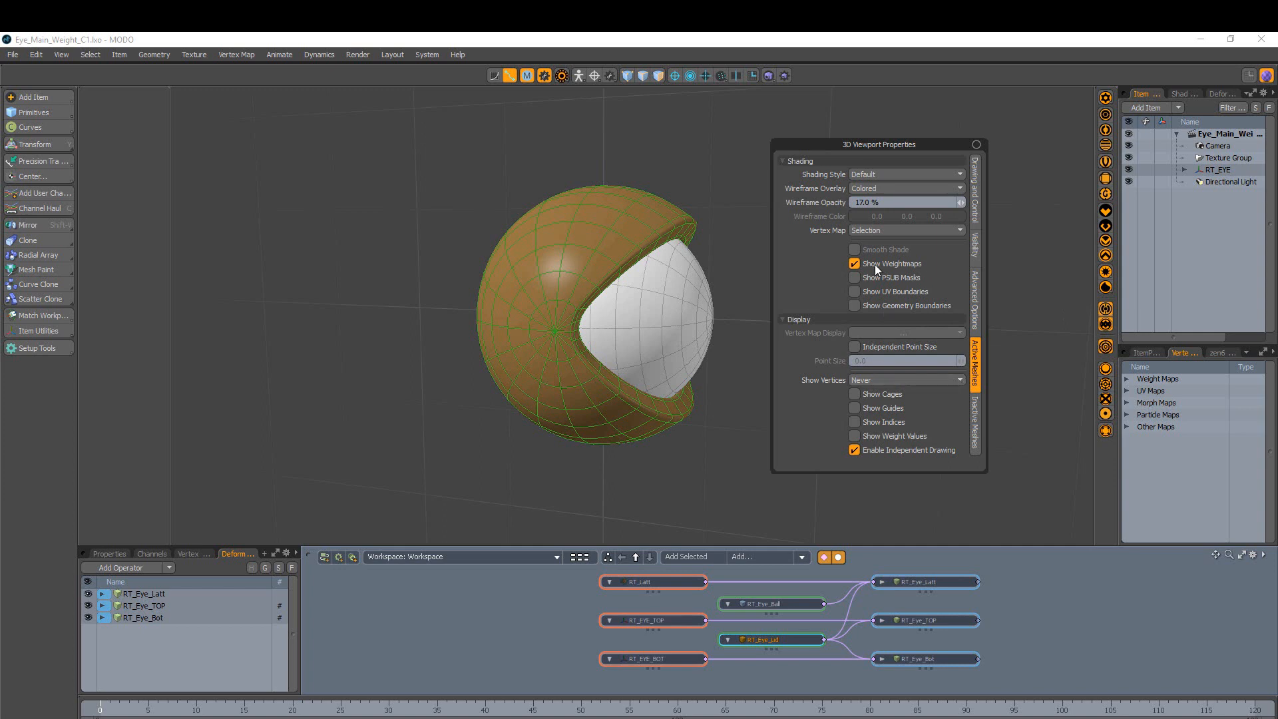
{"action": "left_click", "coordinate": [1158, 170]}
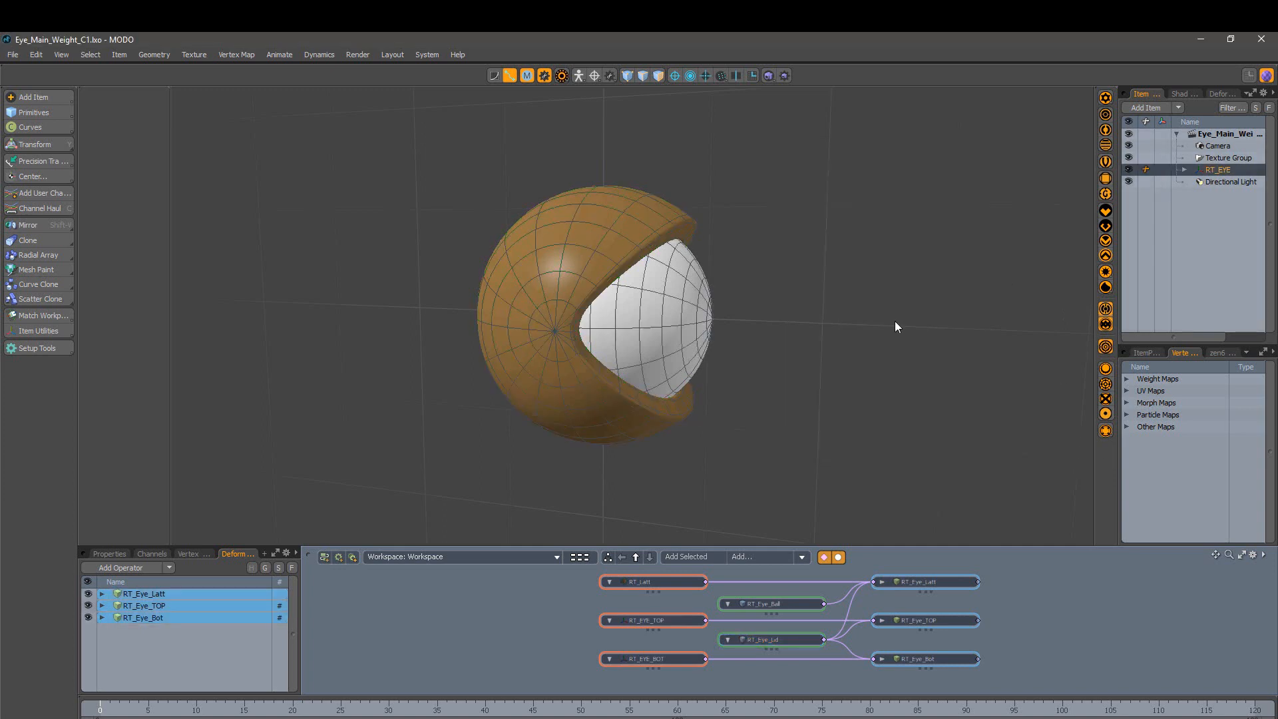
{"action": "left_click_drag", "start_coordinate": [895, 321], "coordinate": [879, 318], "text": "alt"}
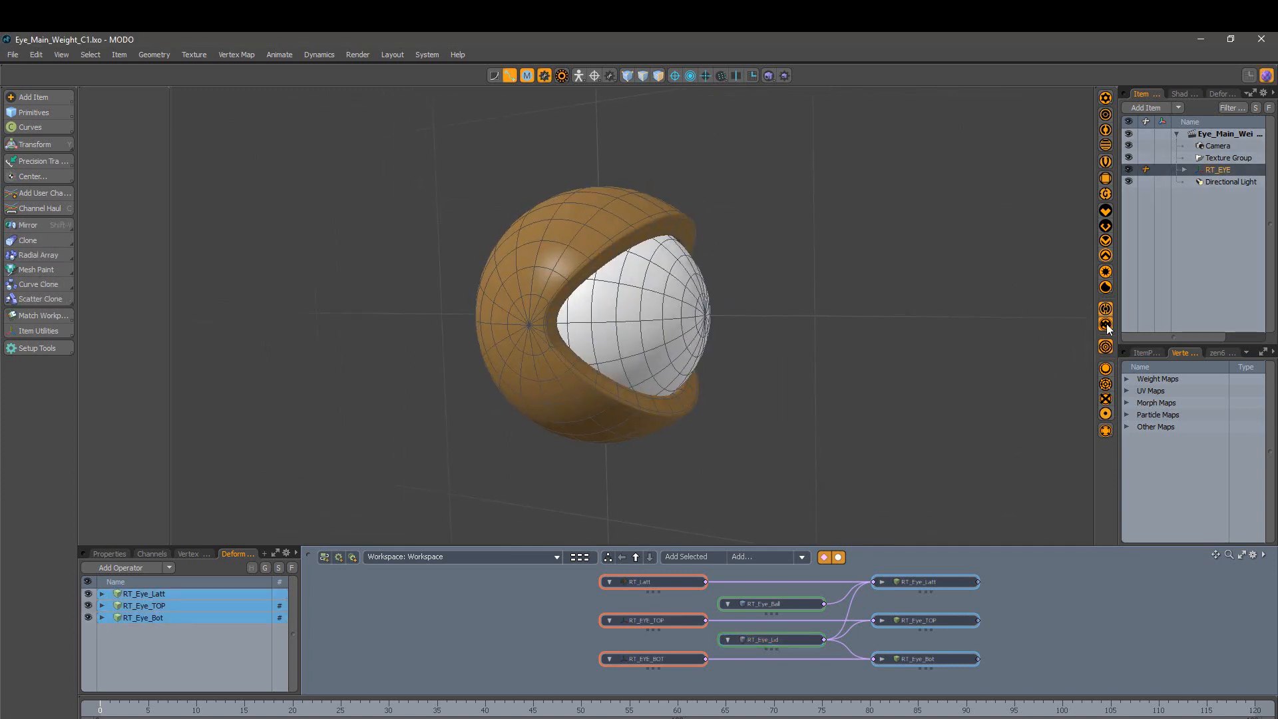
Step: Expand the RT_EYE hierarchy and compare the weight influence of the RT_EYE_TOP and RT_EYE_BOT locators on the eyelid
{"action": "left_click", "coordinate": [1183, 169]}
{"action": "left_click", "coordinate": [1192, 208]}
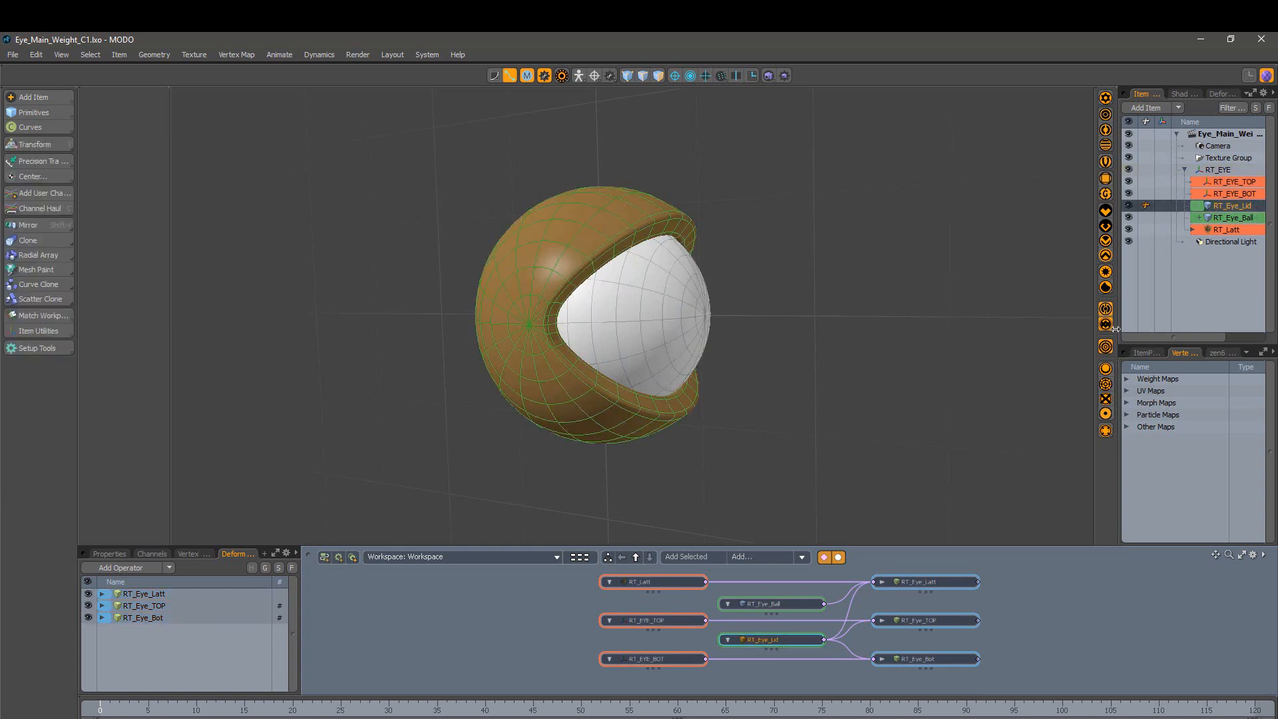
{"action": "left_click", "coordinate": [1229, 182]}
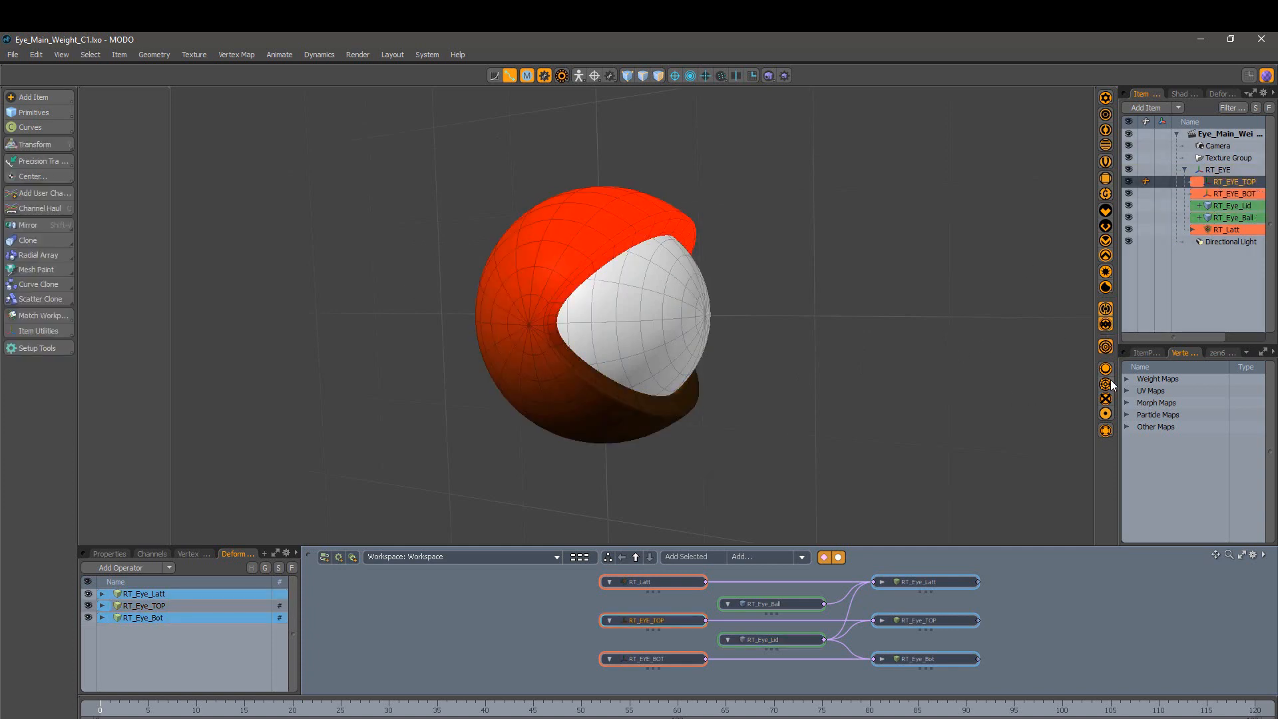
{"action": "left_click", "coordinate": [1228, 194]}
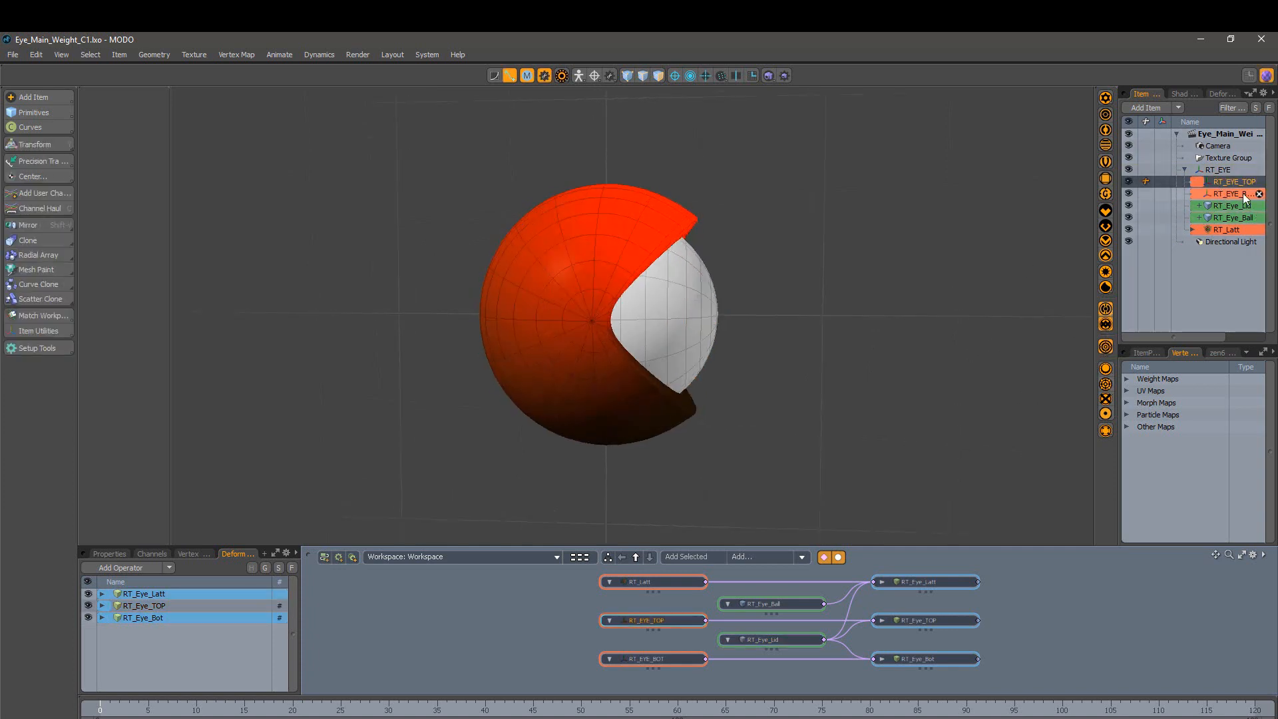
{"action": "left_click", "coordinate": [1222, 203]}
{"action": "left_click", "coordinate": [1221, 185]}
{"action": "left_click", "coordinate": [1221, 192]}
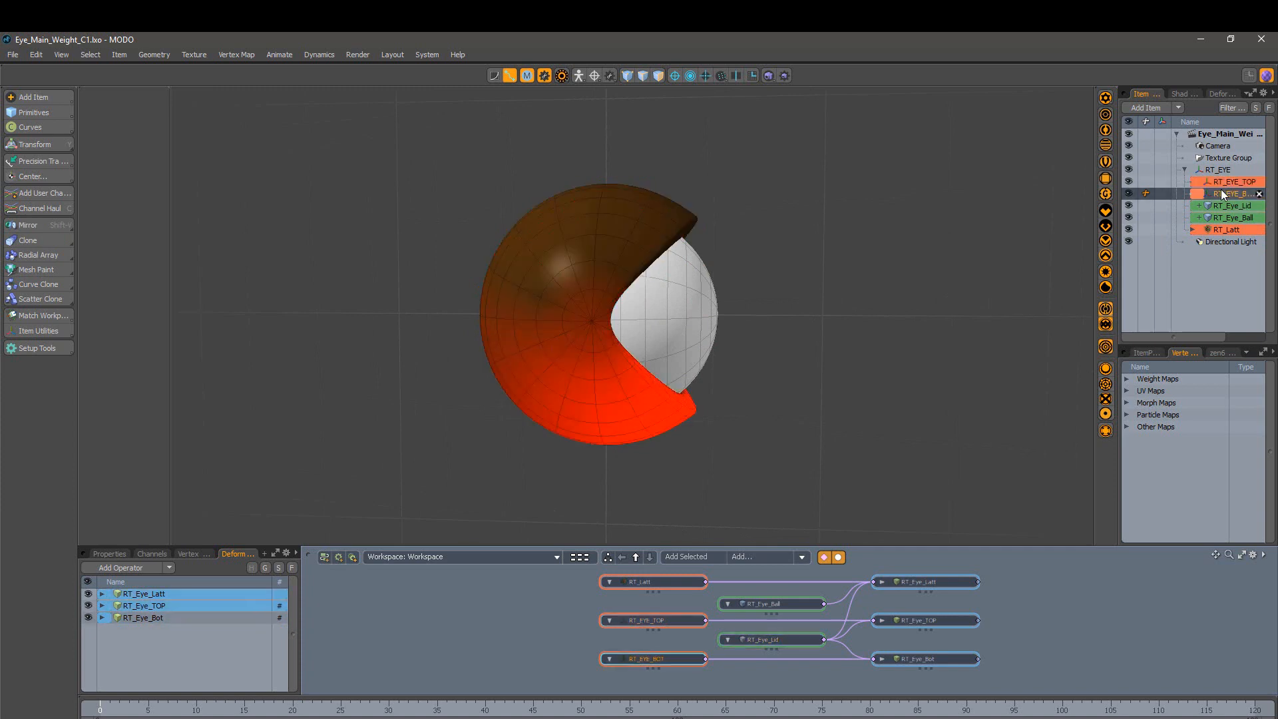
{"action": "left_click", "coordinate": [1216, 182]}
Step: Clear the weights stored in the RT_LID_BOT and RT_LID_TOP weight maps
{"action": "left_click", "coordinate": [1127, 378]}
{"action": "left_click", "coordinate": [1166, 403]}
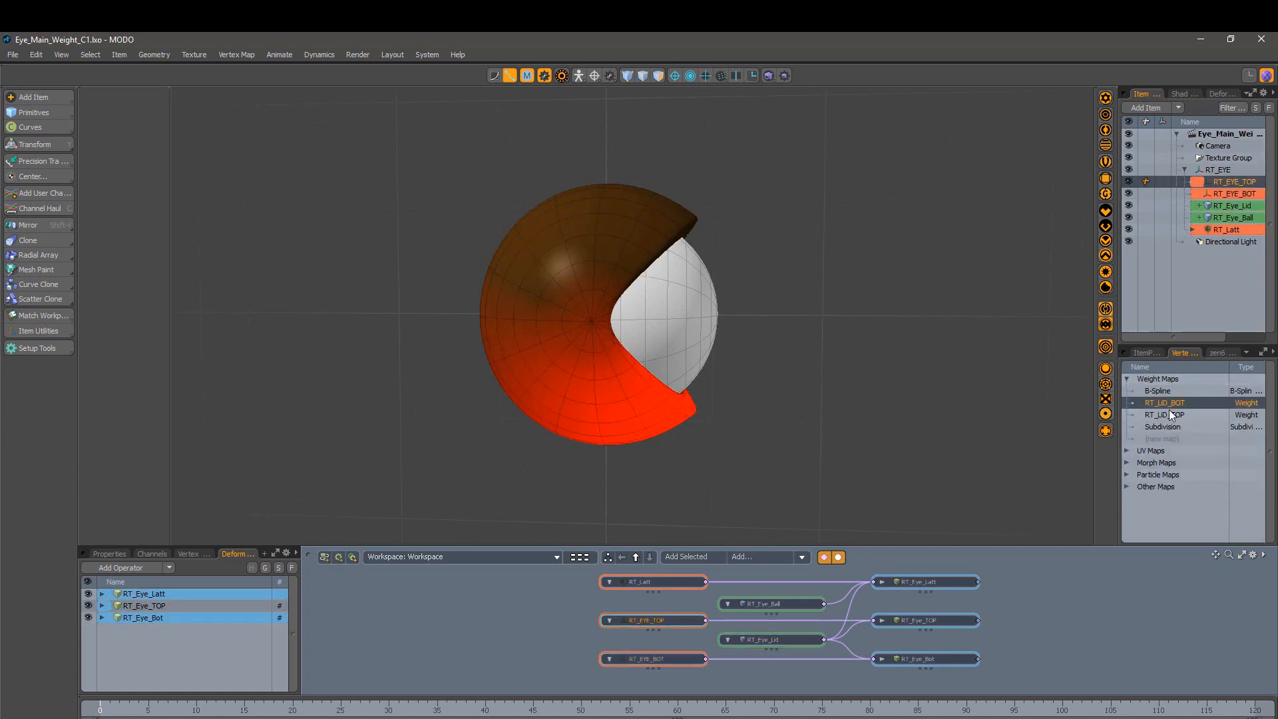
{"action": "right_click", "coordinate": [1170, 407]}
{"action": "left_click", "coordinate": [1150, 464]}
{"action": "left_click", "coordinate": [1166, 413]}
{"action": "right_click", "coordinate": [1166, 413]}
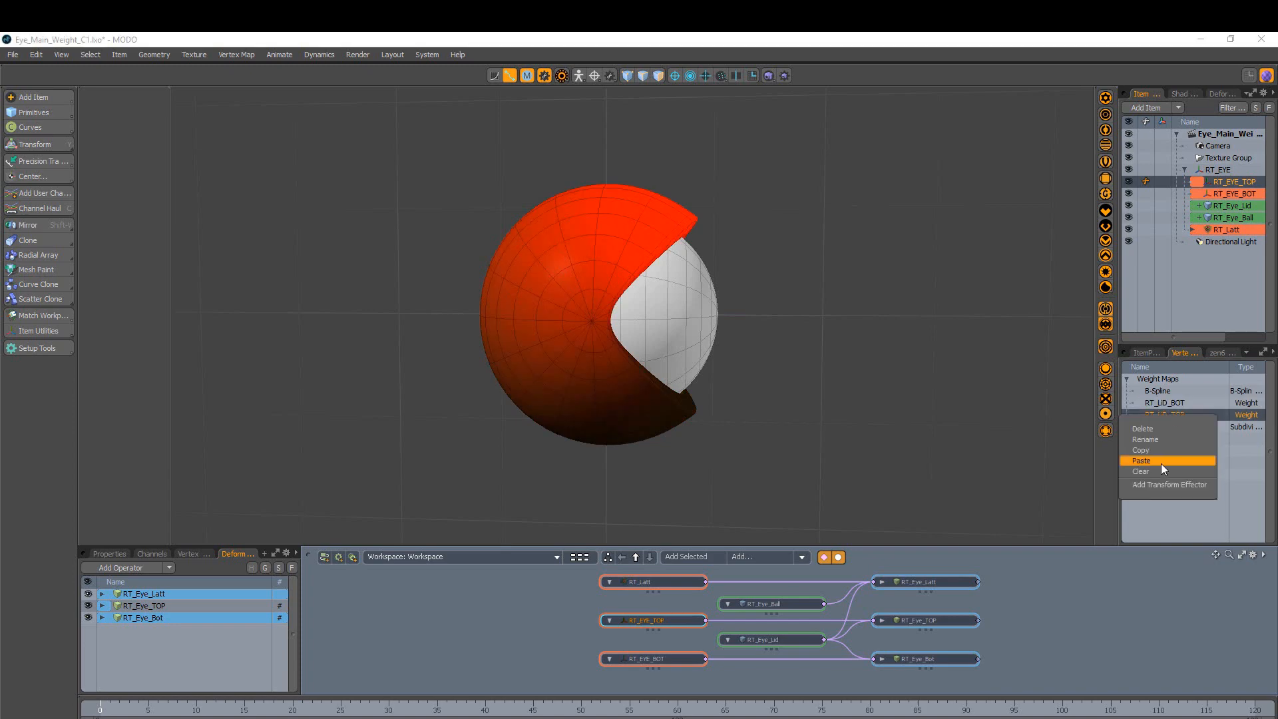
{"action": "left_click", "coordinate": [1162, 471]}
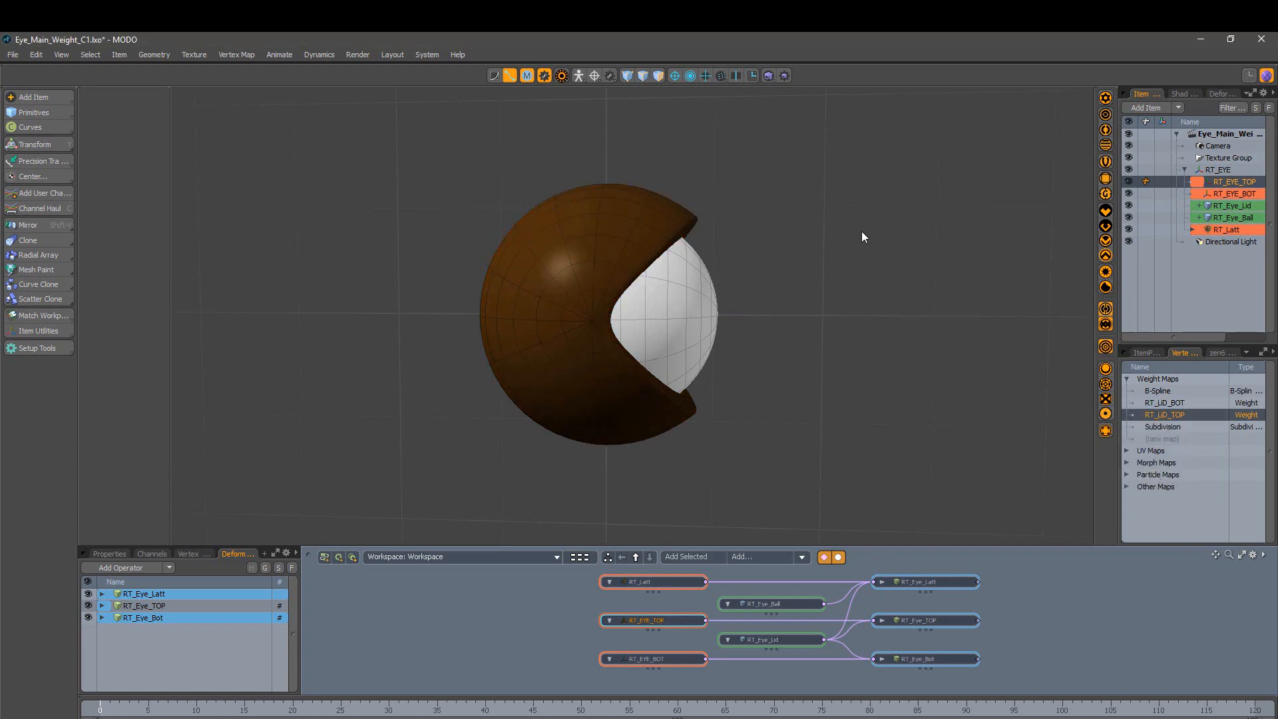
Step: Hide the deformer, schematic and timeline area, and float the Weighting tools as a separate palette beside the eye
{"action": "left_click", "coordinate": [509, 78]}
{"action": "left_click_drag", "start_coordinate": [574, 393], "coordinate": [536, 350], "text": "alt"}
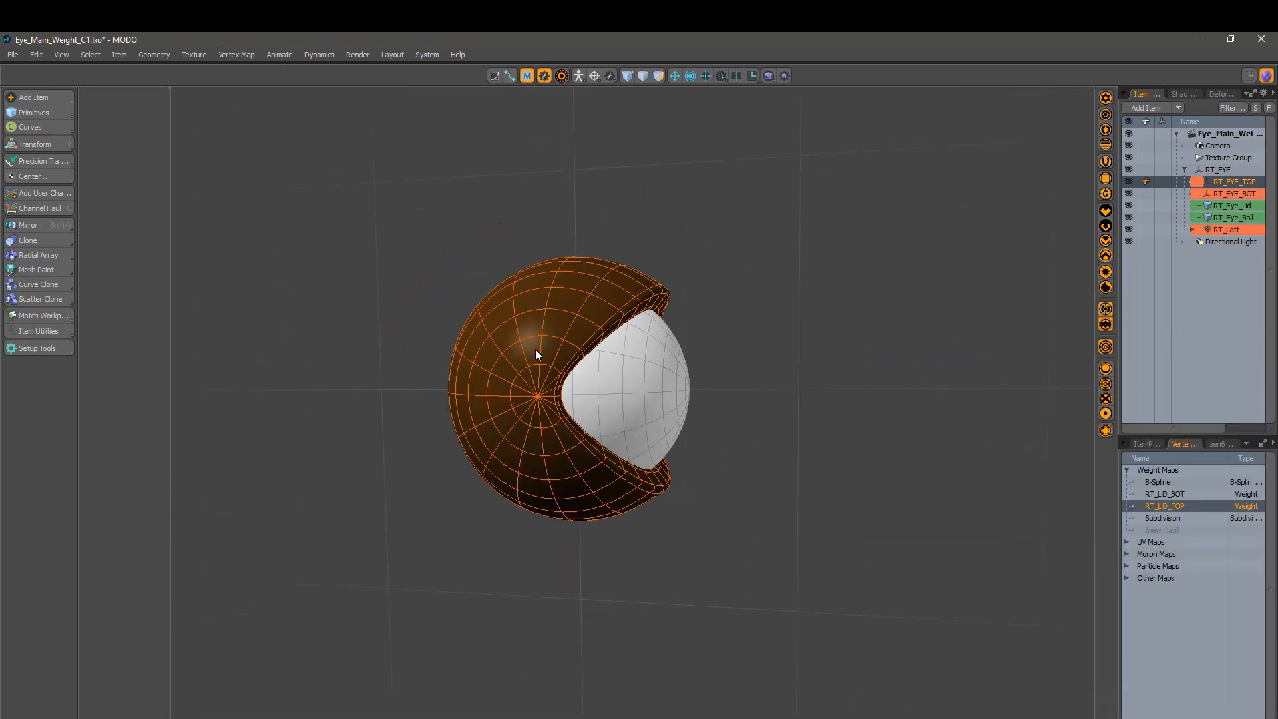
{"action": "left_click", "coordinate": [317, 292]}
{"action": "key", "text": "x"}
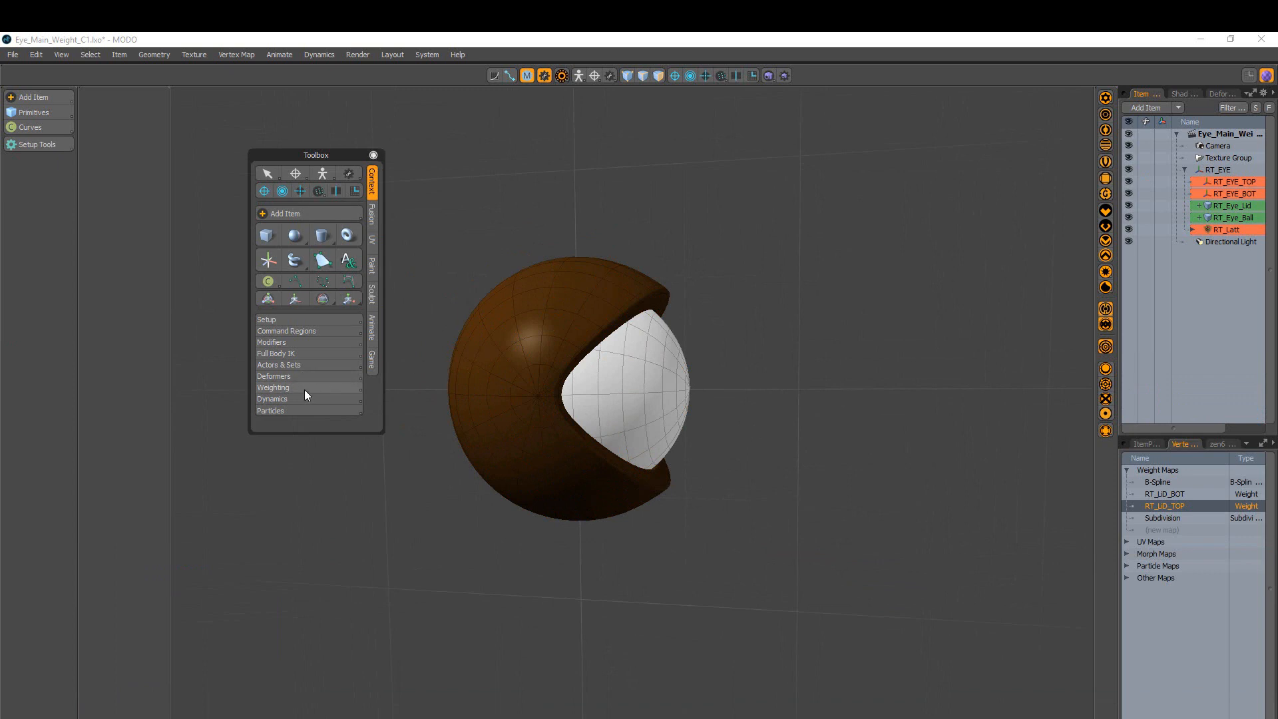
{"action": "left_click", "coordinate": [305, 389]}
{"action": "left_click_drag", "start_coordinate": [448, 230], "coordinate": [265, 269]}
{"action": "left_click", "coordinate": [373, 155]}
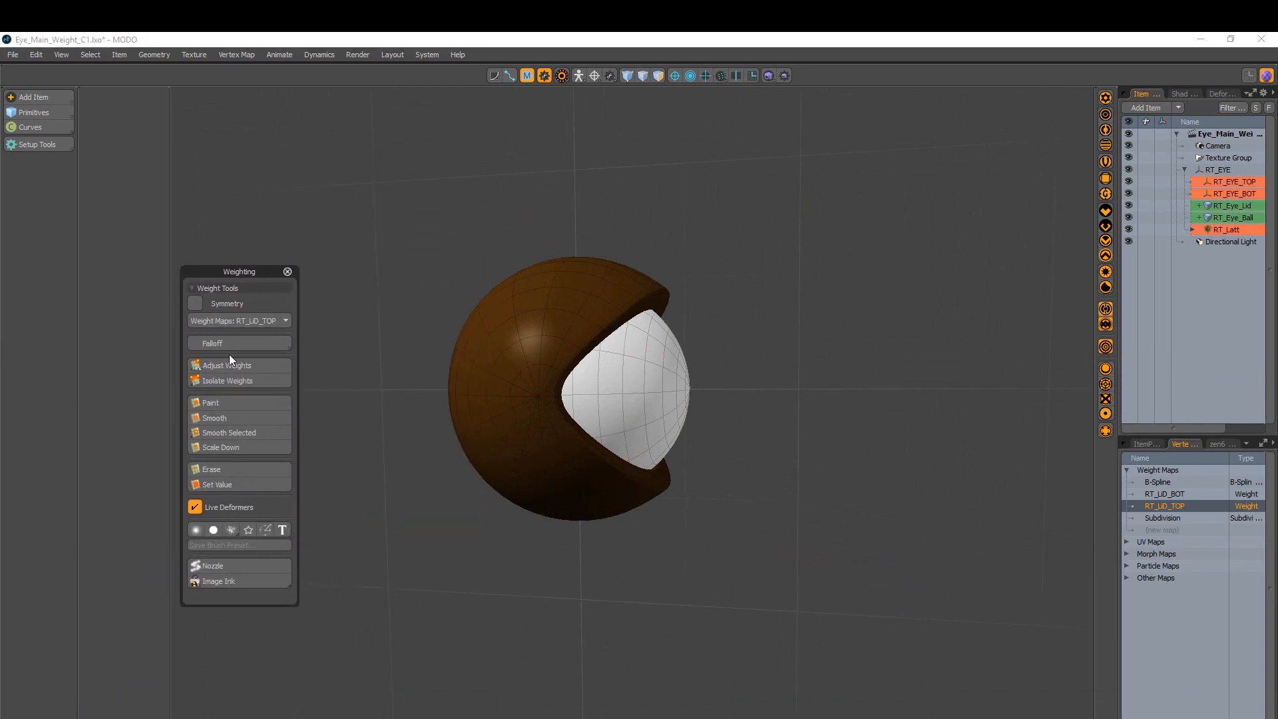
Step: Float the Action Center and Falloff option lists as separate palettes beside the eye
{"action": "left_click", "coordinate": [675, 76]}
{"action": "left_click_drag", "start_coordinate": [697, 100], "coordinate": [958, 121]}
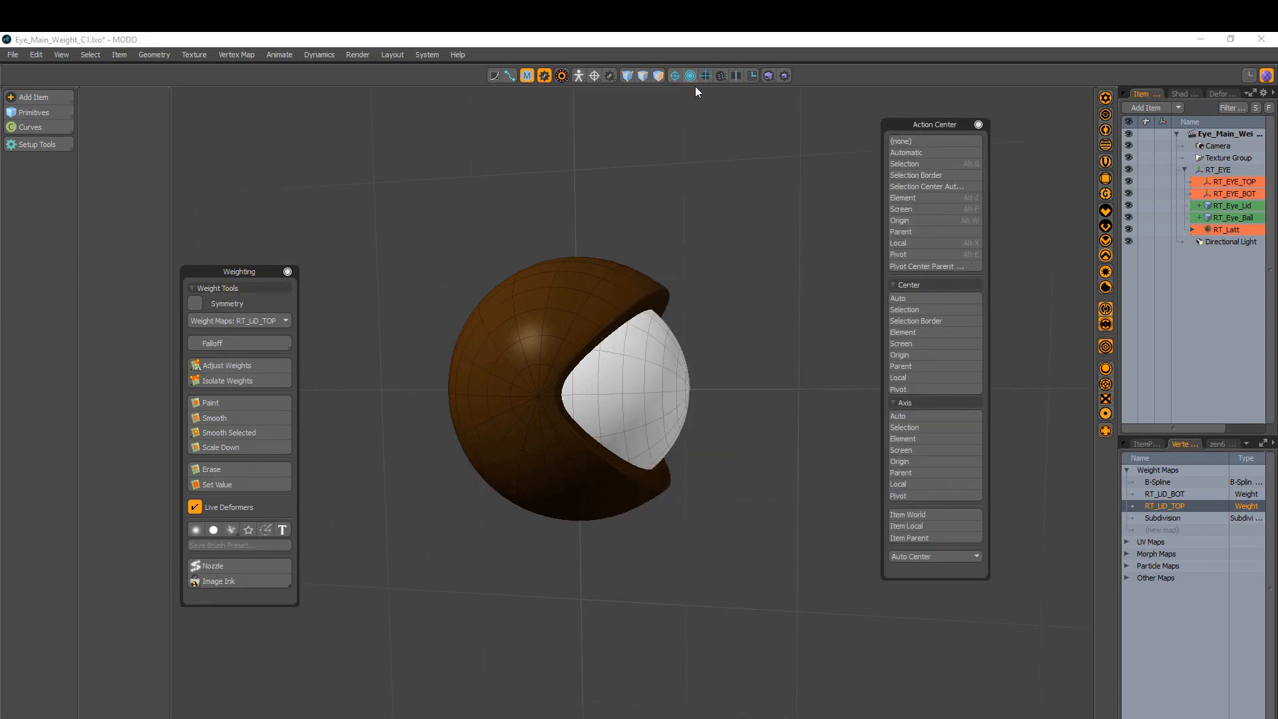
{"action": "left_click", "coordinate": [692, 78]}
{"action": "left_click_drag", "start_coordinate": [713, 101], "coordinate": [1053, 123]}
Step: Hide the RT_Eye_Ball mesh, and make RT_Eye_Lid with its RT_LID_TOP weight map the active target
{"action": "left_click_drag", "start_coordinate": [687, 450], "coordinate": [586, 451], "text": "alt"}
{"action": "key", "text": "5"}
{"action": "left_click", "coordinate": [597, 355]}
{"action": "left_click_drag", "start_coordinate": [738, 393], "coordinate": [629, 390], "text": "alt"}
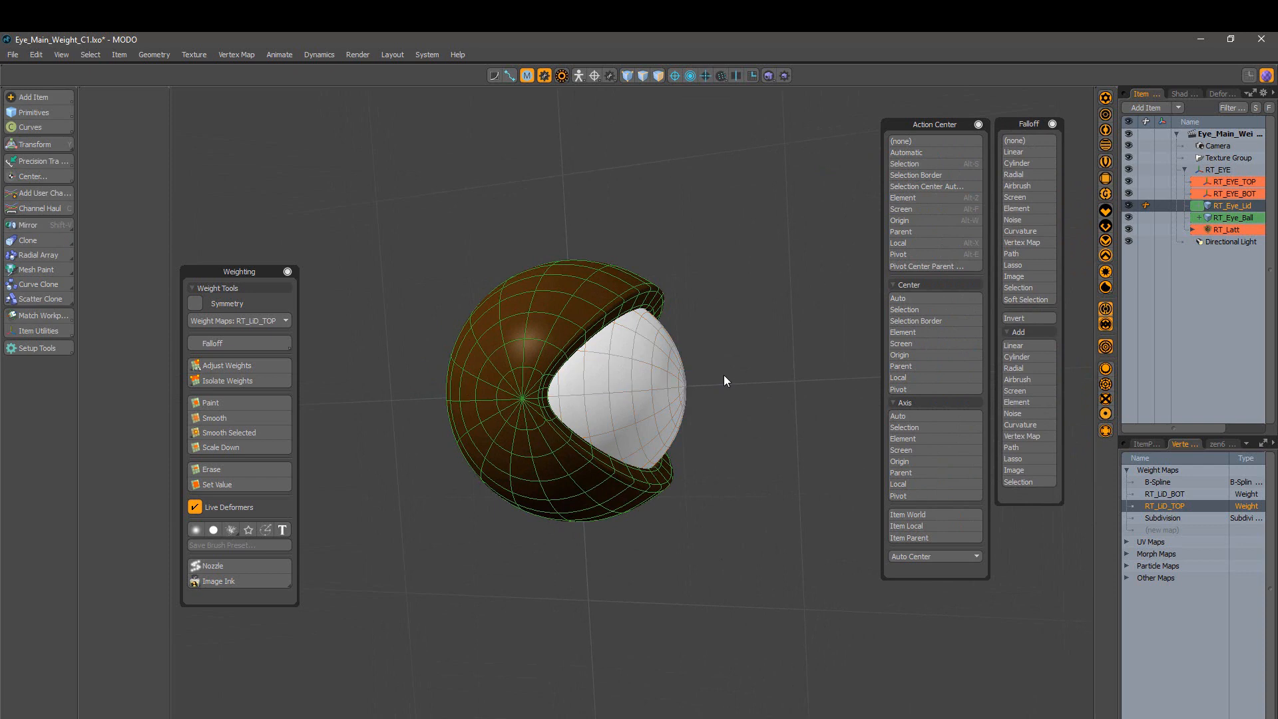
{"action": "left_click_drag", "start_coordinate": [726, 381], "coordinate": [669, 399], "text": "alt"}
{"action": "left_click", "coordinate": [669, 400]}
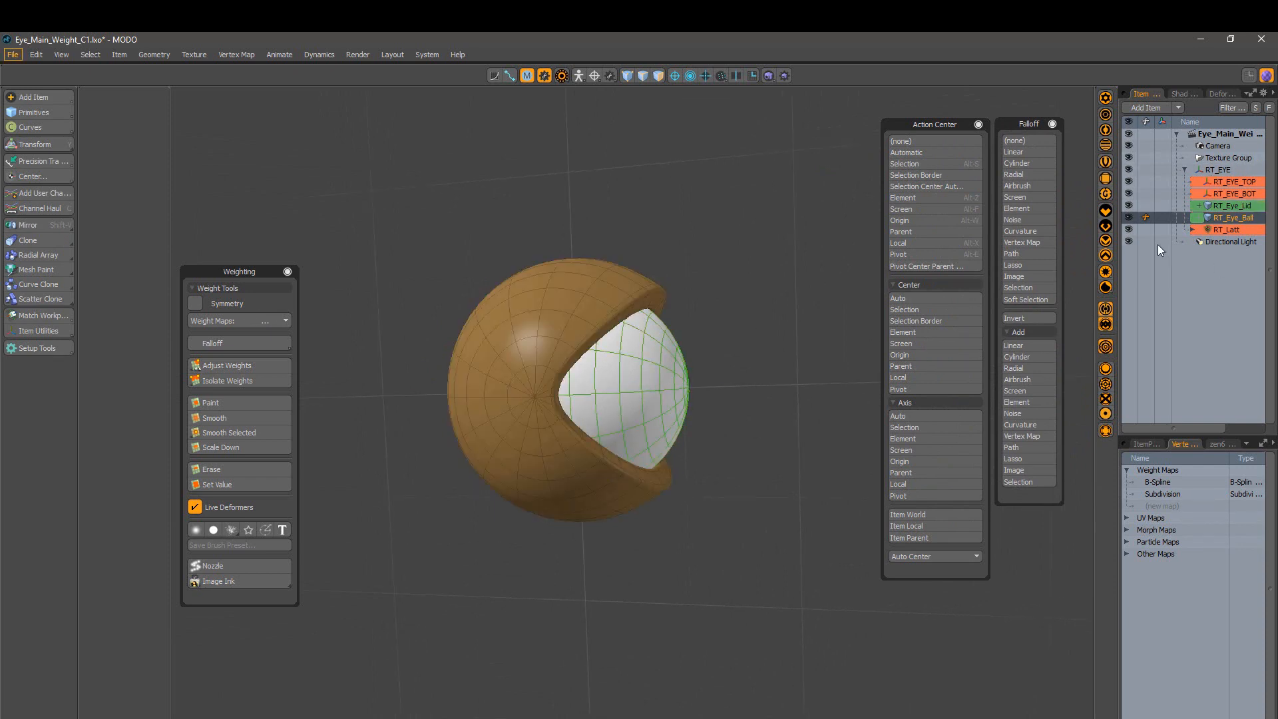
{"action": "key", "text": "h"}
{"action": "left_click", "coordinate": [1230, 206]}
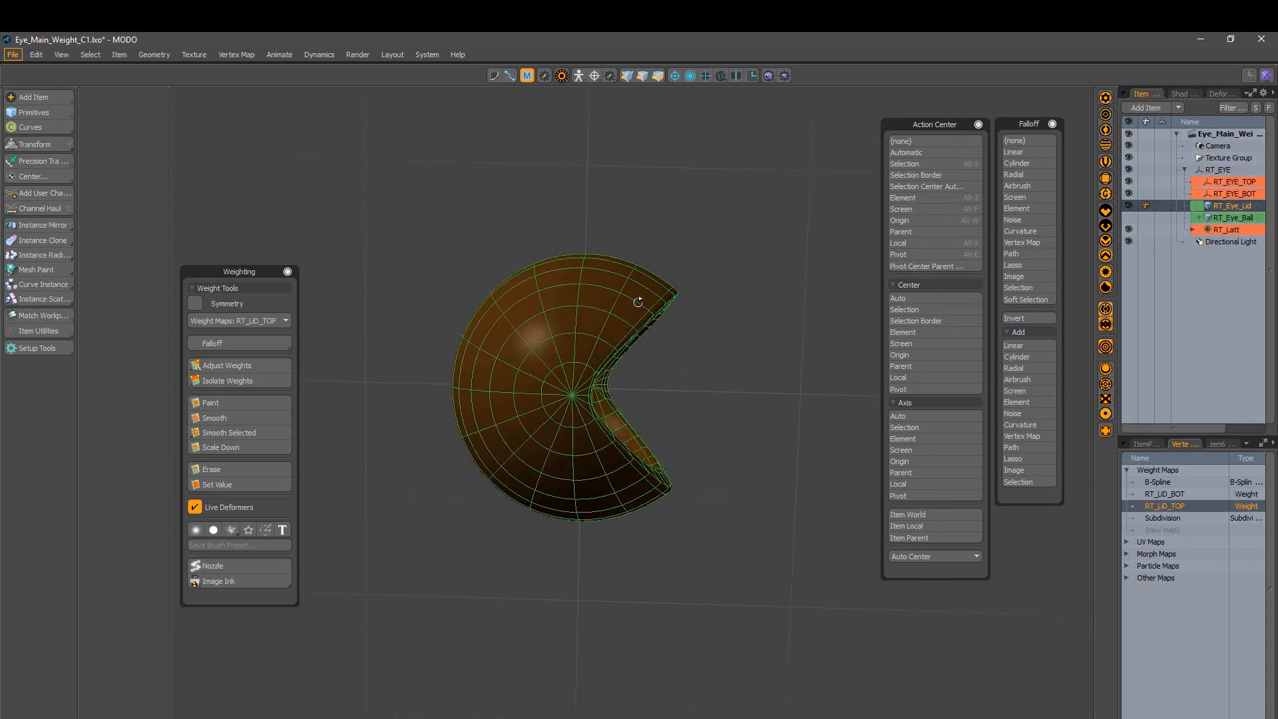
{"action": "left_click", "coordinate": [1176, 507]}
{"action": "left_click_drag", "start_coordinate": [755, 355], "coordinate": [616, 360], "text": "alt"}
Step: Lasso the vertices of the eyelid's upper half, down to its horizontal middle row, in the Left view
{"action": "key", "text": "ctrl+space"}
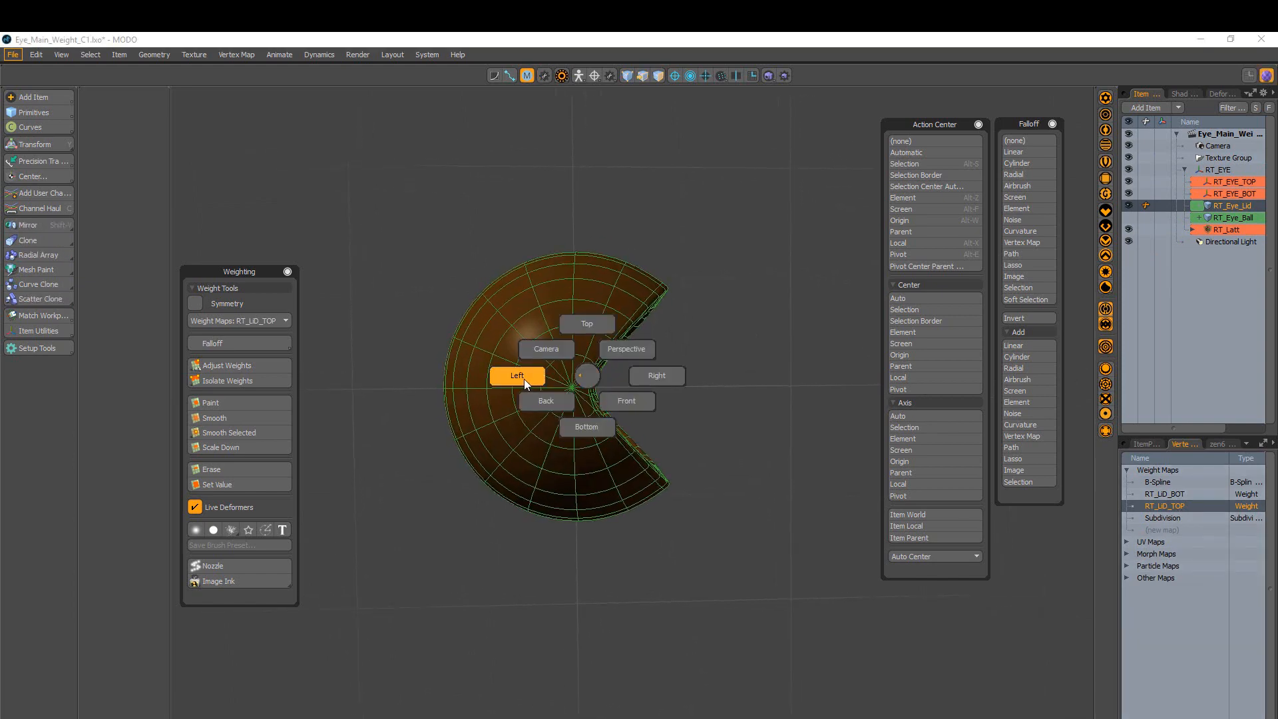
{"action": "left_click", "coordinate": [518, 376]}
{"action": "key", "text": "1"}
{"action": "right_click_drag", "start_coordinate": [779, 178], "coordinate": [356, 366]}
{"action": "left_click_drag", "start_coordinate": [534, 422], "coordinate": [711, 440], "text": "alt"}
{"action": "left_click_drag", "start_coordinate": [711, 439], "coordinate": [682, 280], "text": "ctrl+alt"}
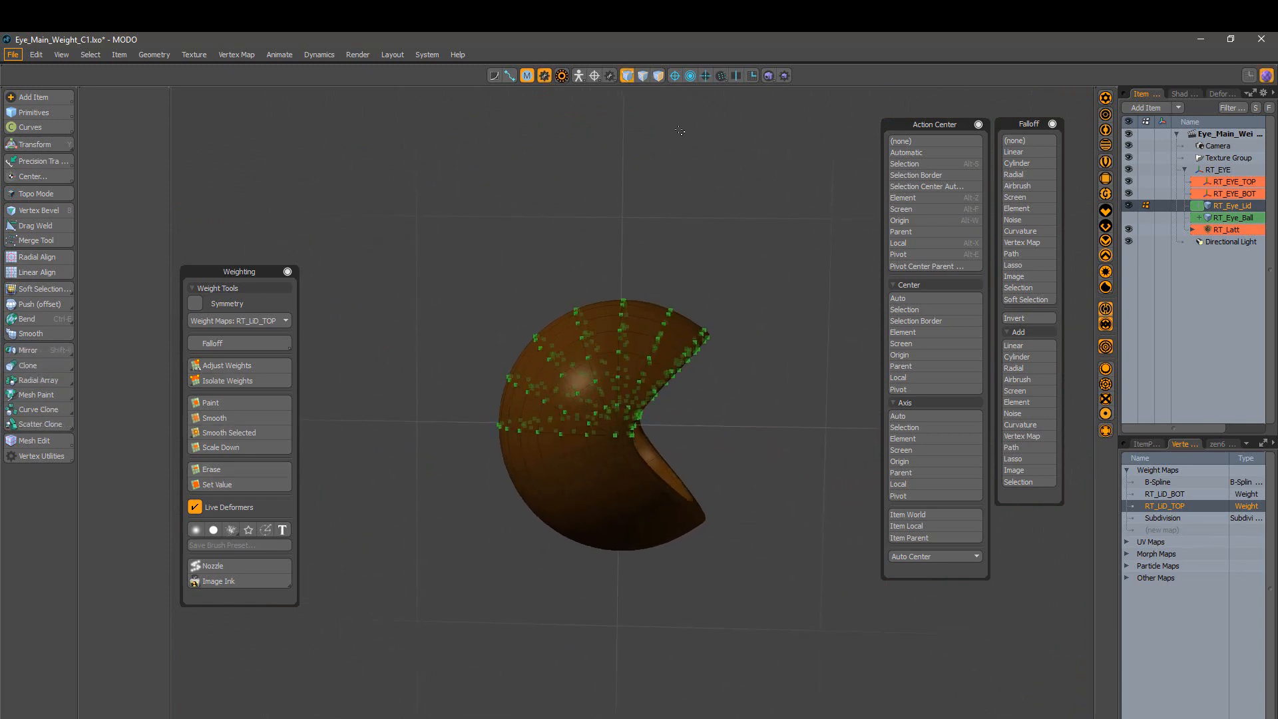
Step: Add a linear falloff from about 0 m, 55 mm, 210 mm at the lid's opening to 0 m, -265 mm, -550 mm behind
{"action": "left_click", "coordinate": [1013, 151]}
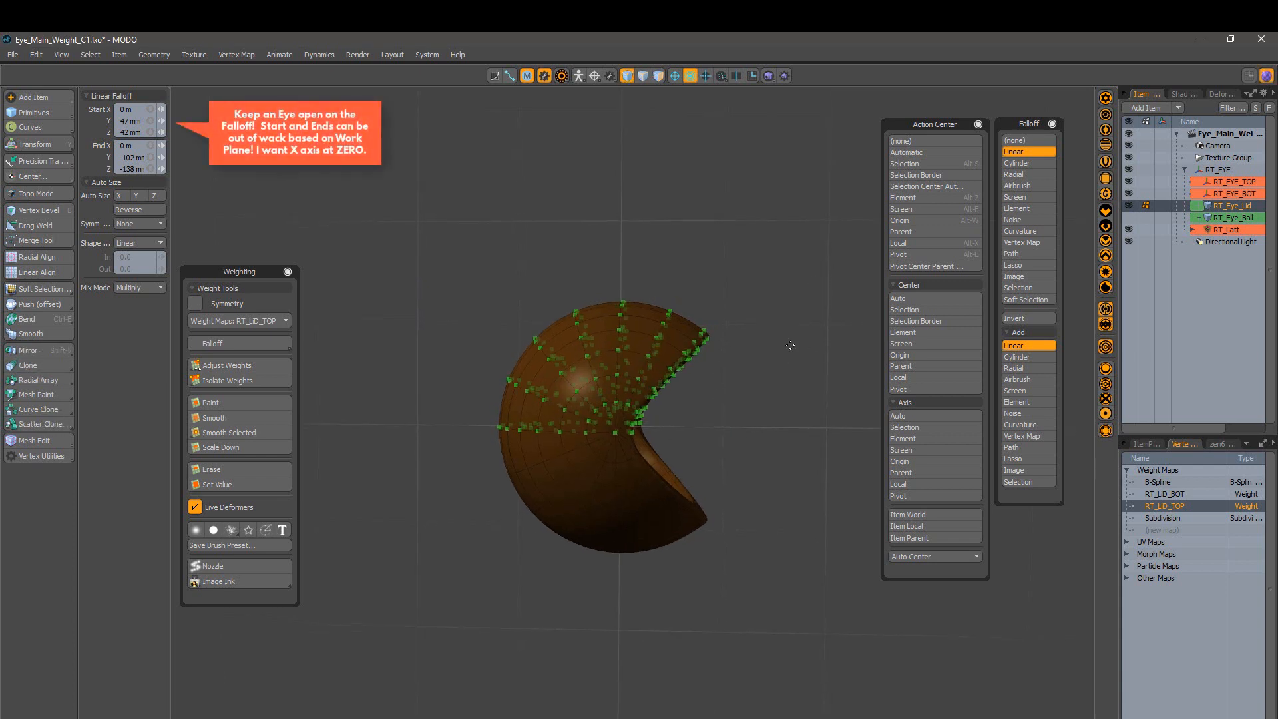
{"action": "left_click_drag", "start_coordinate": [745, 401], "coordinate": [508, 479]}
{"action": "left_click_drag", "start_coordinate": [619, 396], "coordinate": [719, 339], "text": "alt"}
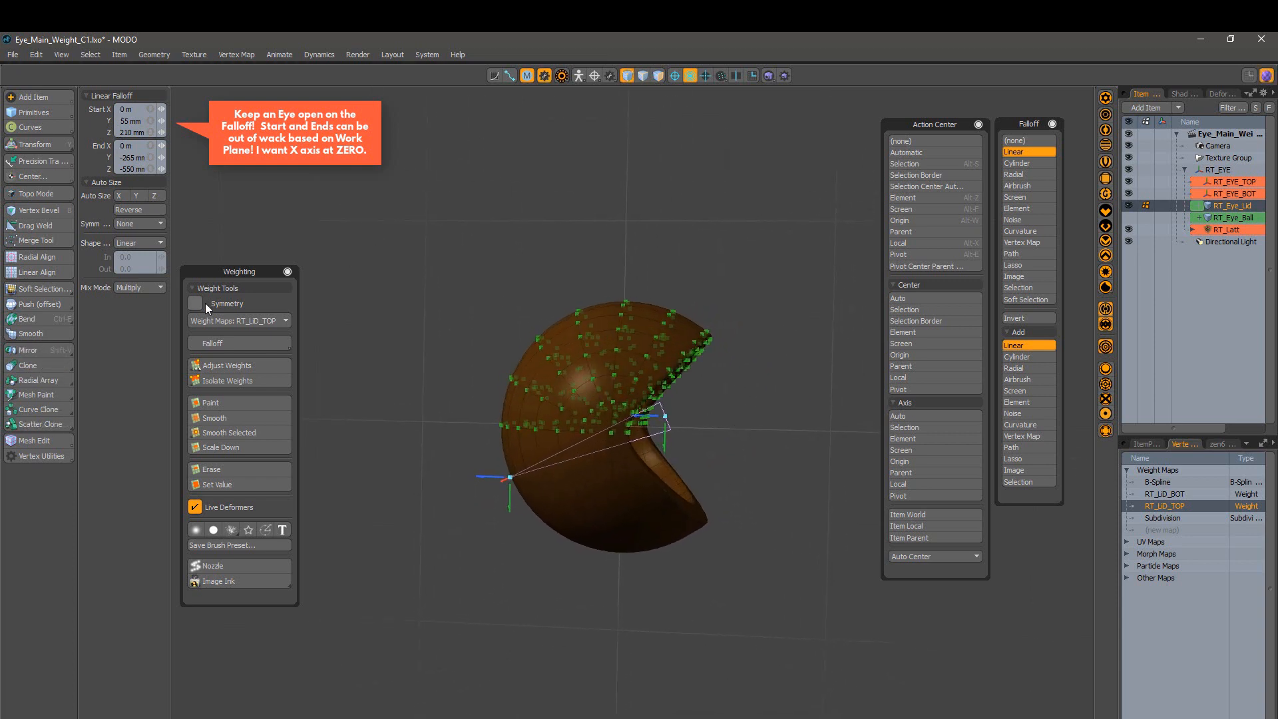
Step: Adjust the upper lid vertices' weights in RT_LID_TOP to 100 percent through the linear falloff, and inspect the gradient from the Left view
{"action": "left_click", "coordinate": [237, 55]}
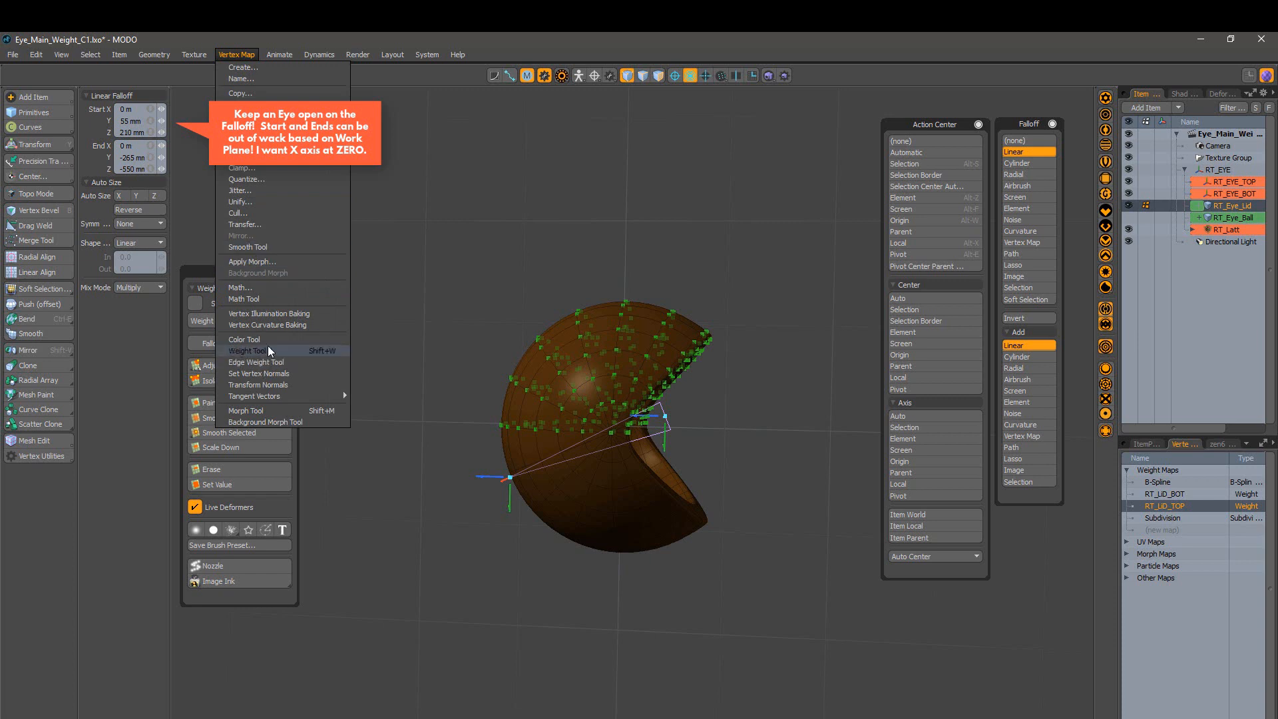
{"action": "left_click", "coordinate": [458, 81]}
{"action": "left_click", "coordinate": [229, 366]}
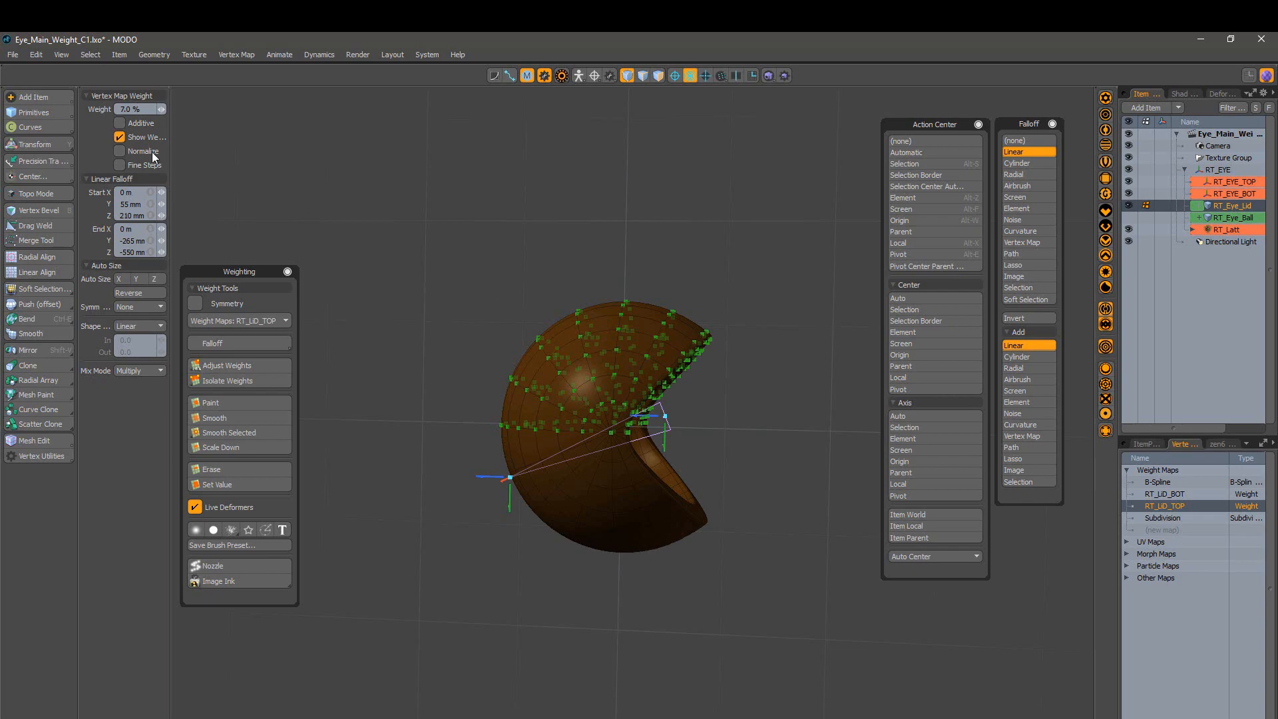
{"action": "left_click", "coordinate": [406, 312]}
{"action": "scroll", "coordinate": [407, 312], "scroll_direction": "up", "scroll_amount": 5}
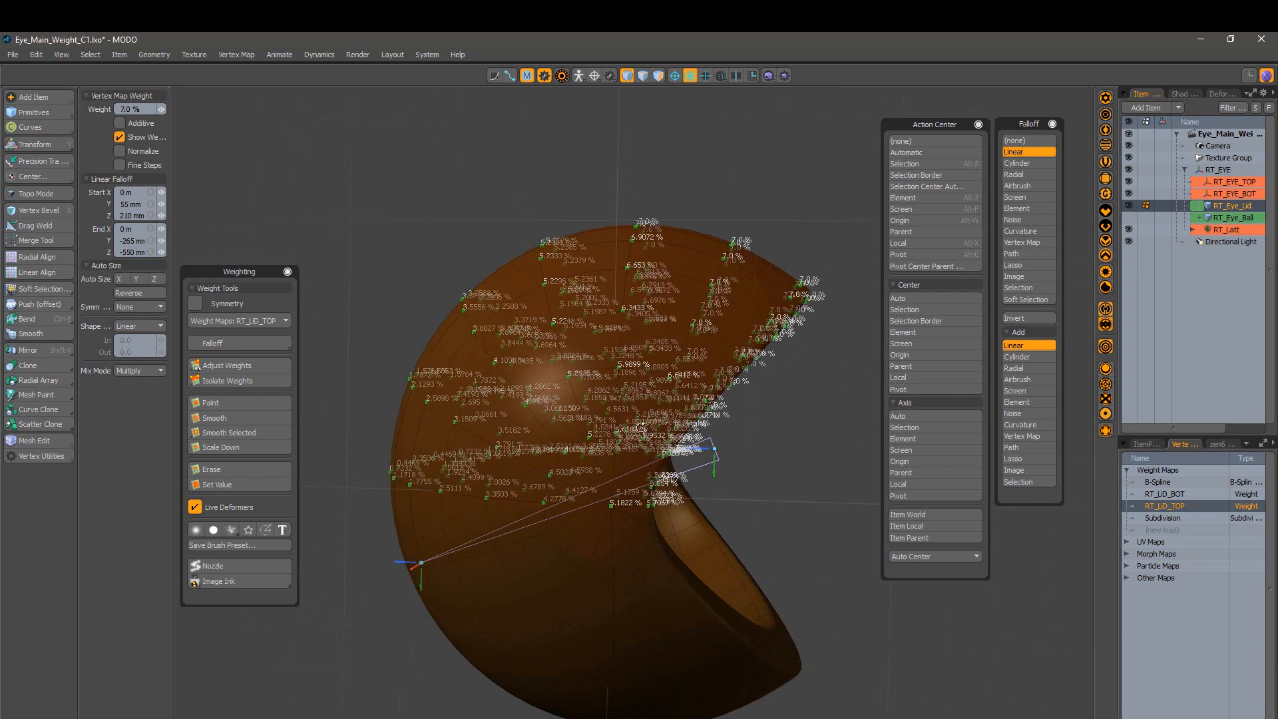
{"action": "left_click_drag", "start_coordinate": [406, 333], "coordinate": [565, 410], "text": "alt"}
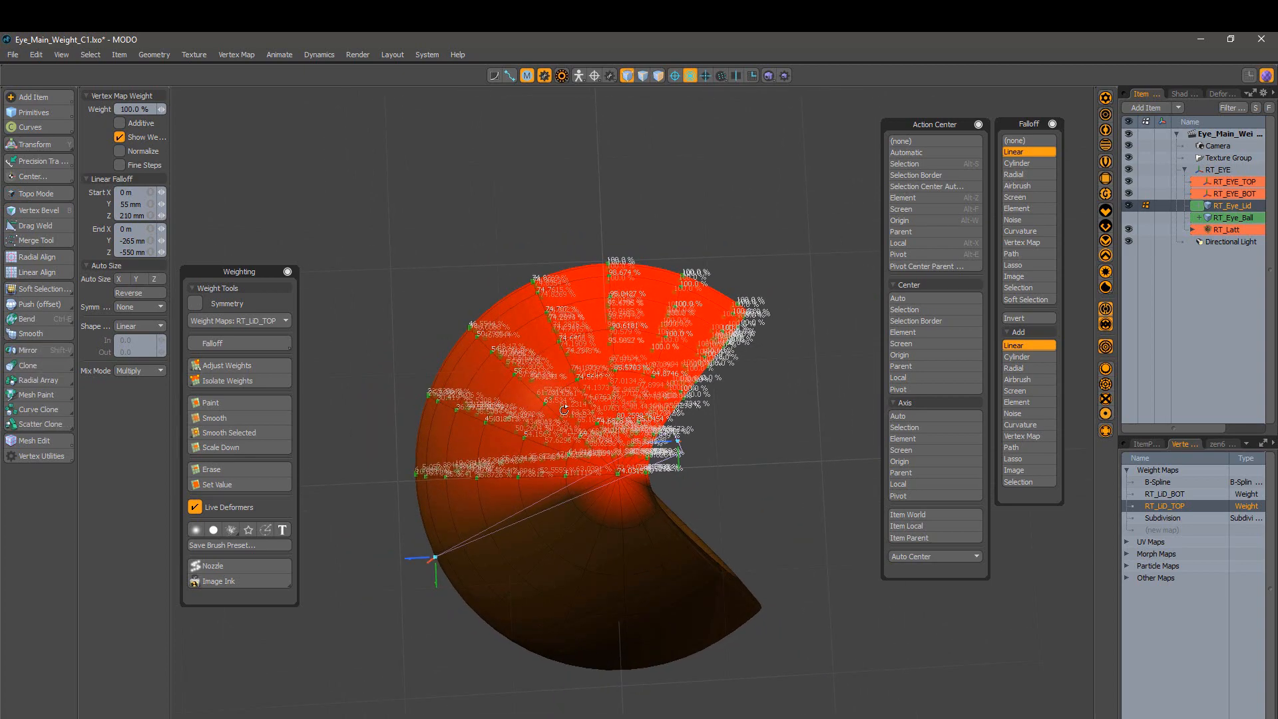
{"action": "key", "text": "ctrl+space"}
{"action": "left_click", "coordinate": [462, 492]}
{"action": "scroll", "coordinate": [577, 478], "scroll_direction": "down", "scroll_amount": 2}
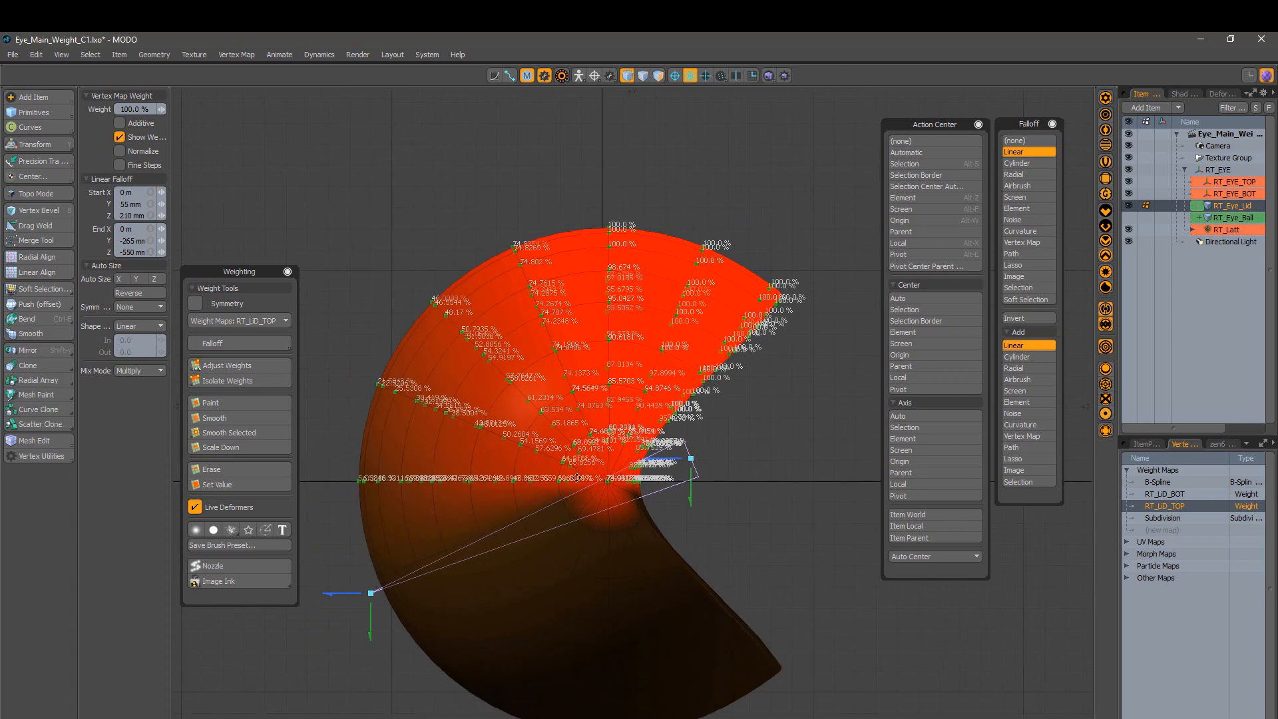
Step: Tighten the linear falloff around the lid's pivot, from 0 m, 75 mm, 44.5 mm to 0 m, -35 mm, -2 mm
{"action": "left_click_drag", "start_coordinate": [373, 592], "coordinate": [540, 515]}
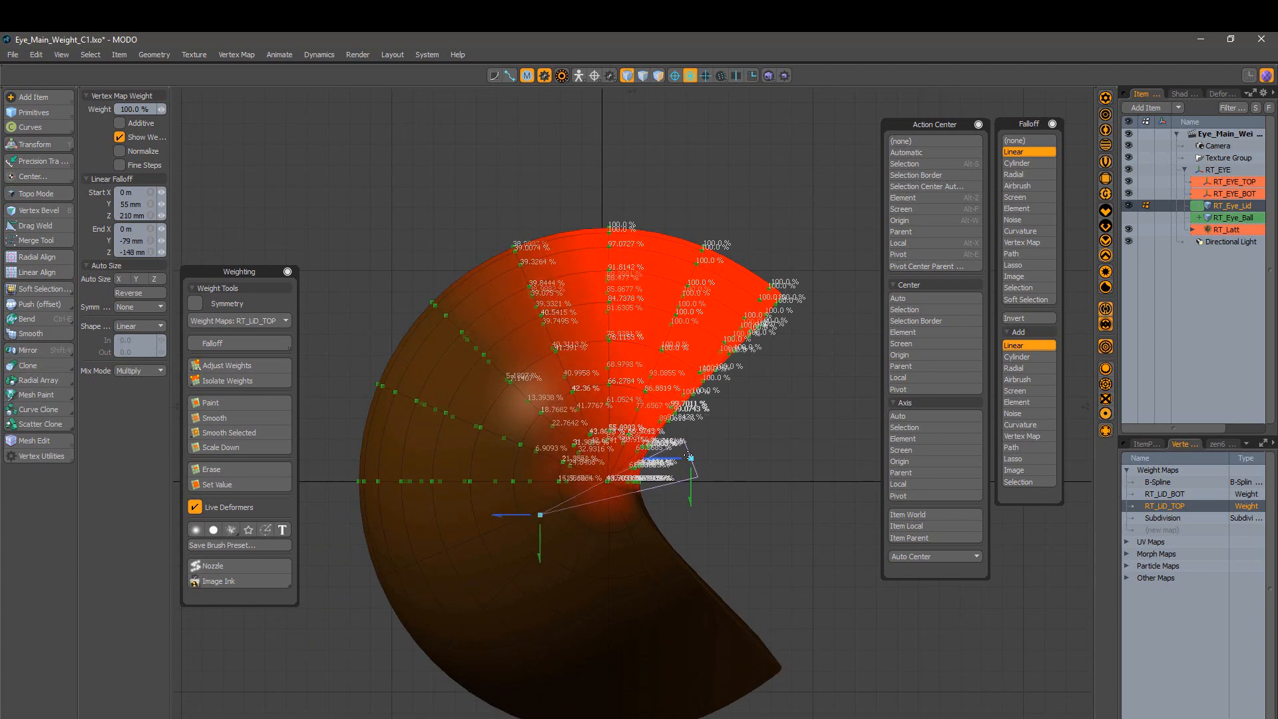
{"action": "left_click_drag", "start_coordinate": [691, 457], "coordinate": [612, 466]}
{"action": "left_click_drag", "start_coordinate": [540, 514], "coordinate": [596, 492]}
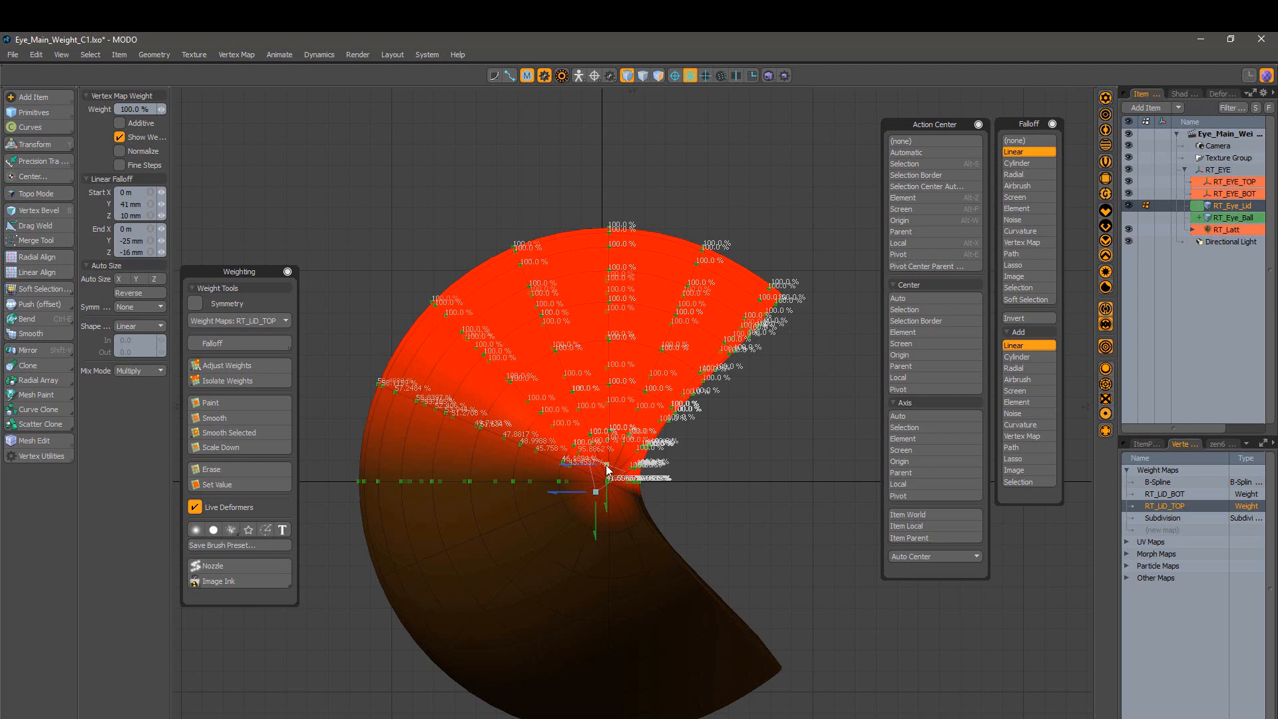
{"action": "left_click_drag", "start_coordinate": [606, 470], "coordinate": [762, 550]}
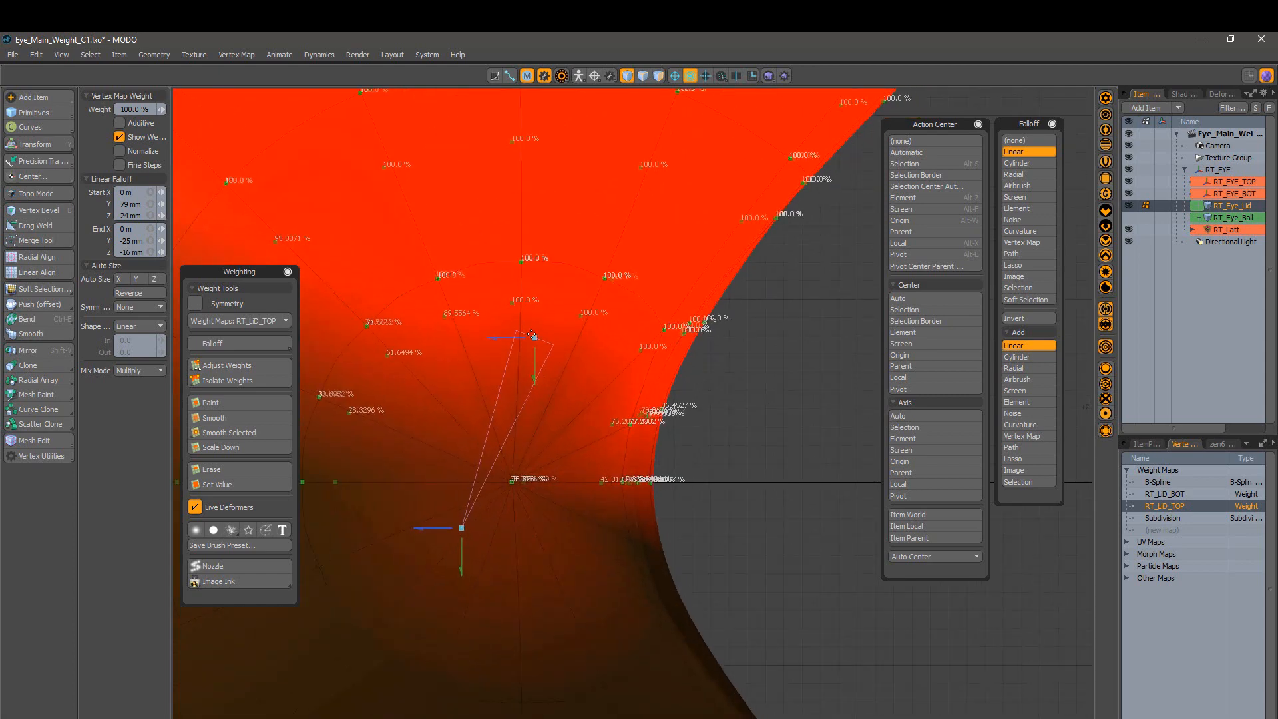
{"action": "left_click_drag", "start_coordinate": [532, 335], "coordinate": [528, 411]}
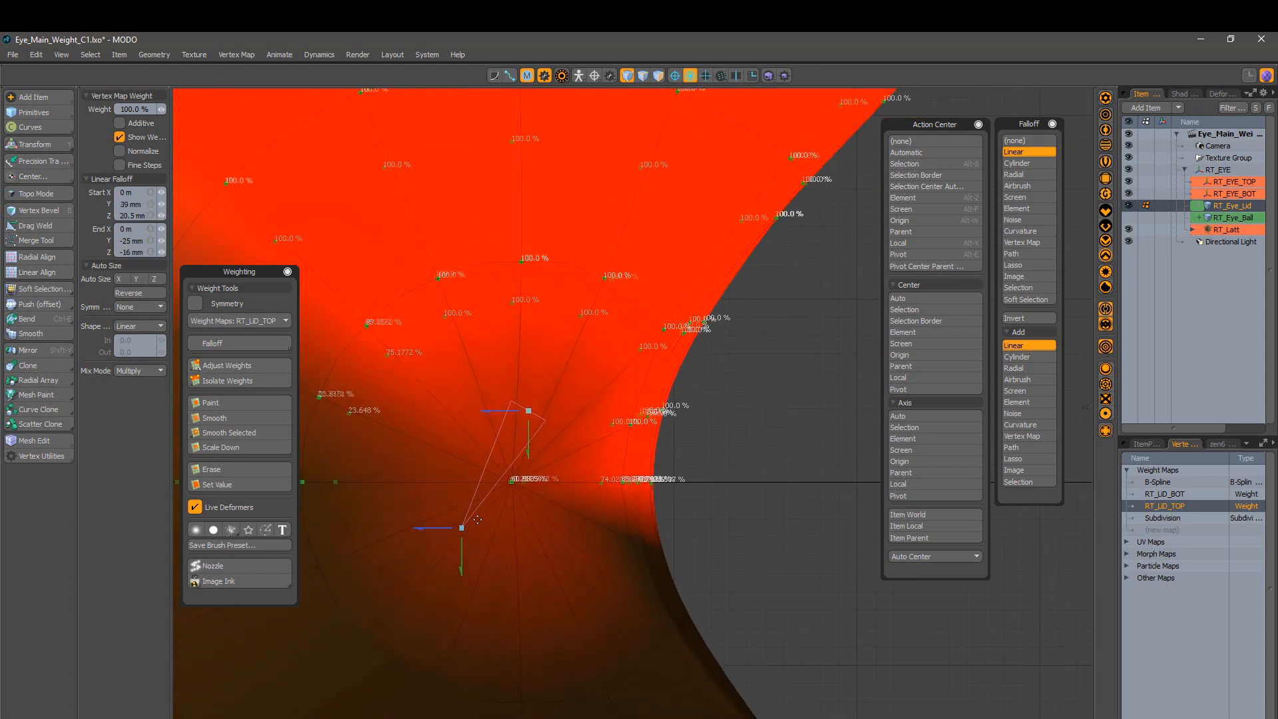
{"action": "left_click_drag", "start_coordinate": [606, 548], "coordinate": [542, 538], "text": "ctrl+alt"}
{"action": "left_click_drag", "start_coordinate": [542, 538], "coordinate": [650, 541], "text": "alt+shift"}
{"action": "left_click_drag", "start_coordinate": [643, 576], "coordinate": [616, 579], "text": "ctrl+alt"}
{"action": "left_click_drag", "start_coordinate": [616, 579], "coordinate": [589, 504], "text": "alt+shift"}
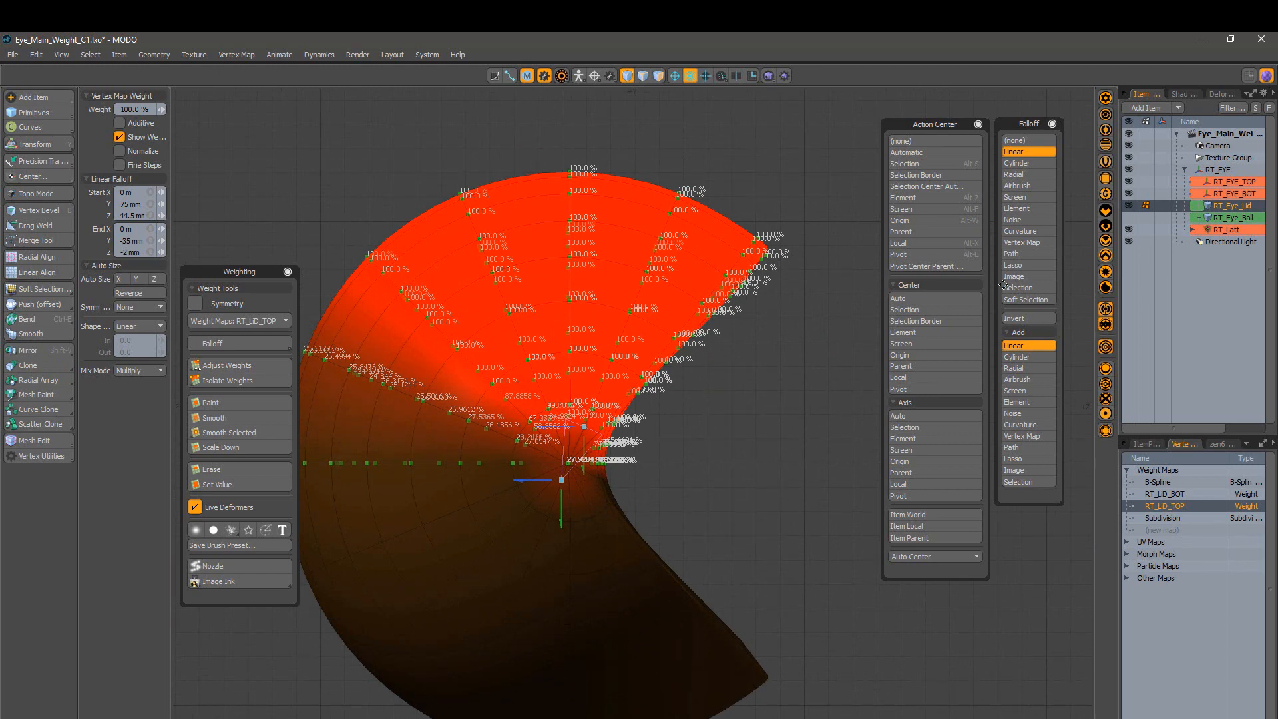
Step: Rotate RT_EYE_TOP to about 167.8° on X to swing the upper lid down
{"action": "left_click", "coordinate": [1147, 181]}
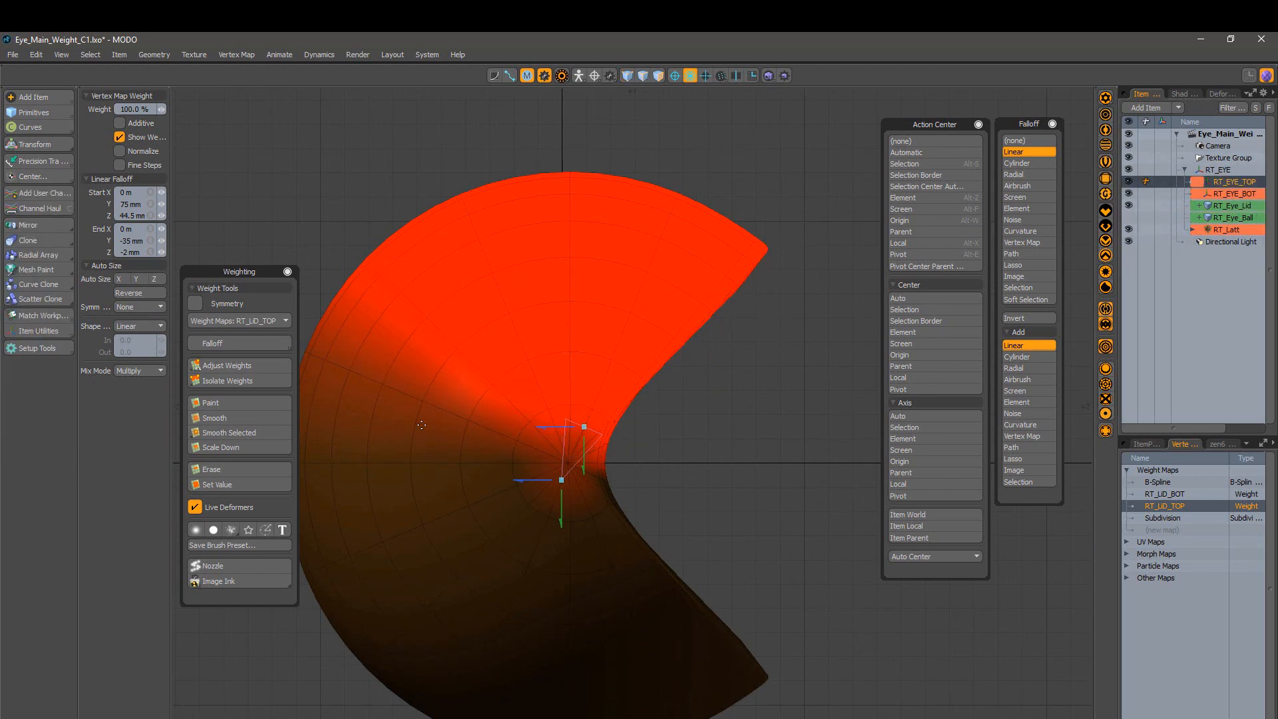
{"action": "key", "text": "e"}
{"action": "left_click_drag", "start_coordinate": [614, 402], "coordinate": [540, 229]}
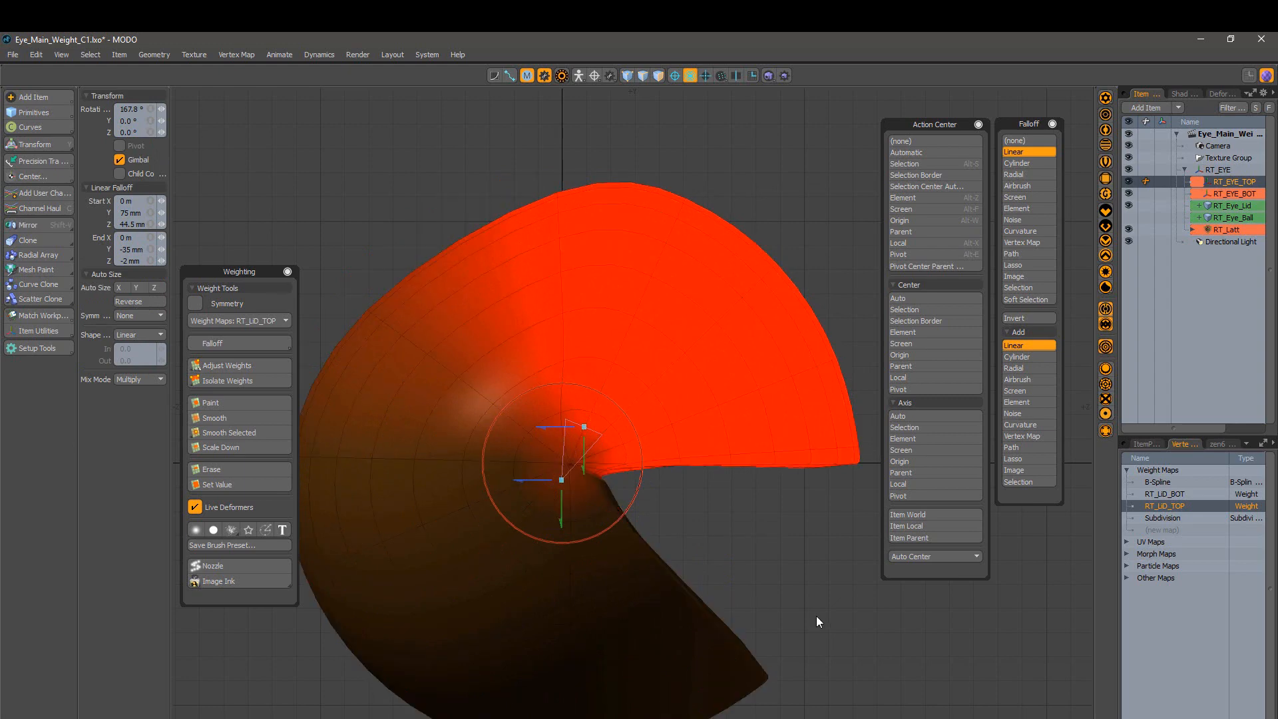
Step: Return to the lid's vertex selection and move the linear falloff to start at 0 m, 69 mm, 74.5 mm and end at 0 m, 5 mm, -32 mm
{"action": "key", "text": "1"}
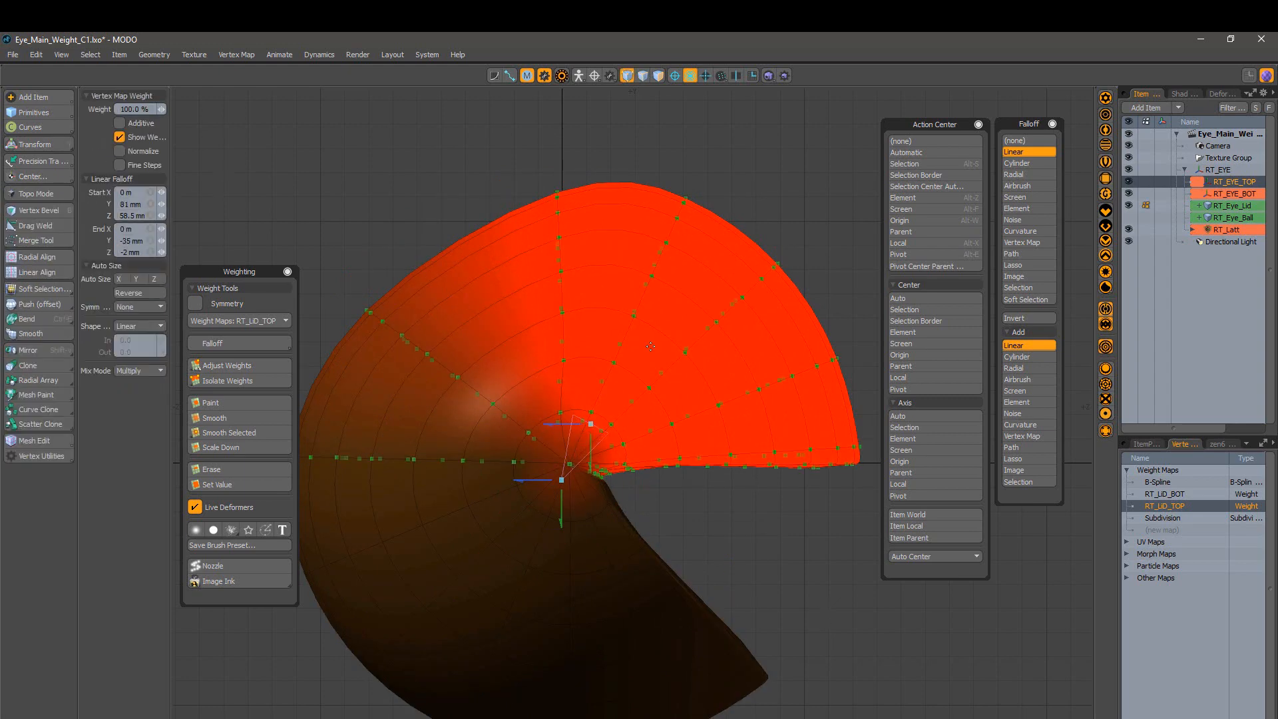
{"action": "left_click_drag", "start_coordinate": [696, 478], "coordinate": [696, 479]}
{"action": "left_click_drag", "start_coordinate": [590, 424], "coordinate": [550, 458]}
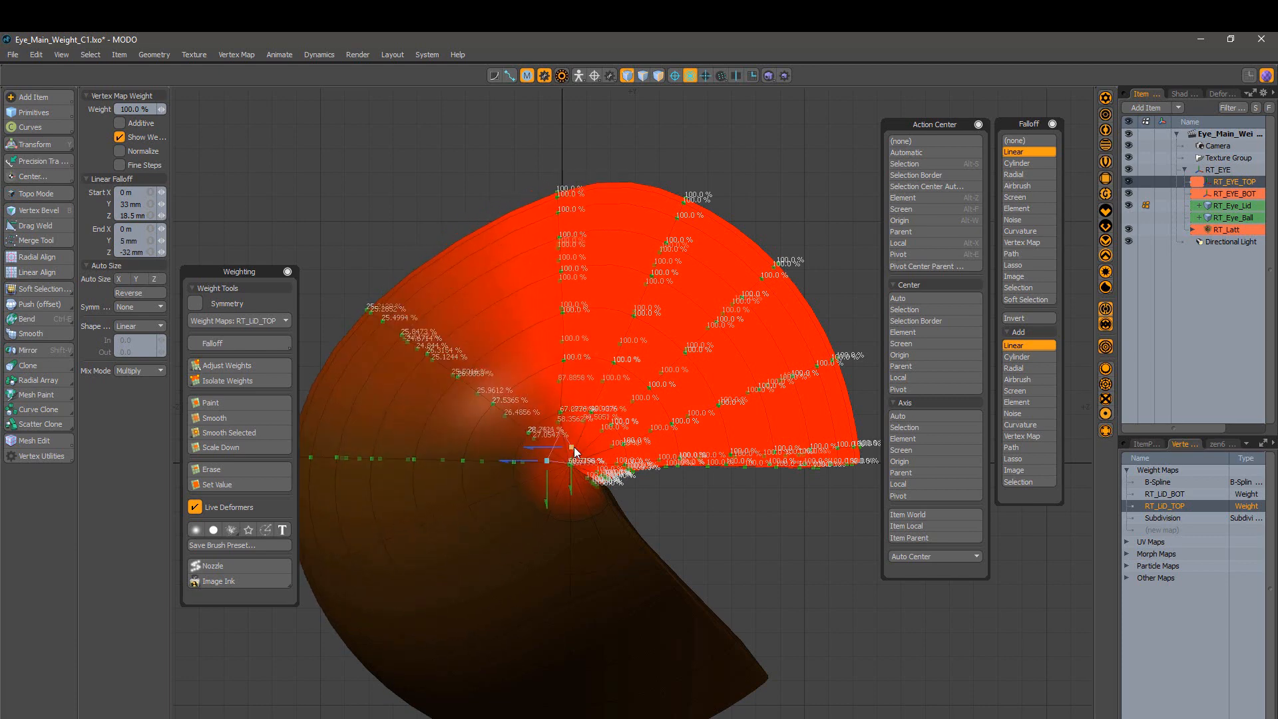
{"action": "left_click_drag", "start_coordinate": [645, 424], "coordinate": [620, 392]}
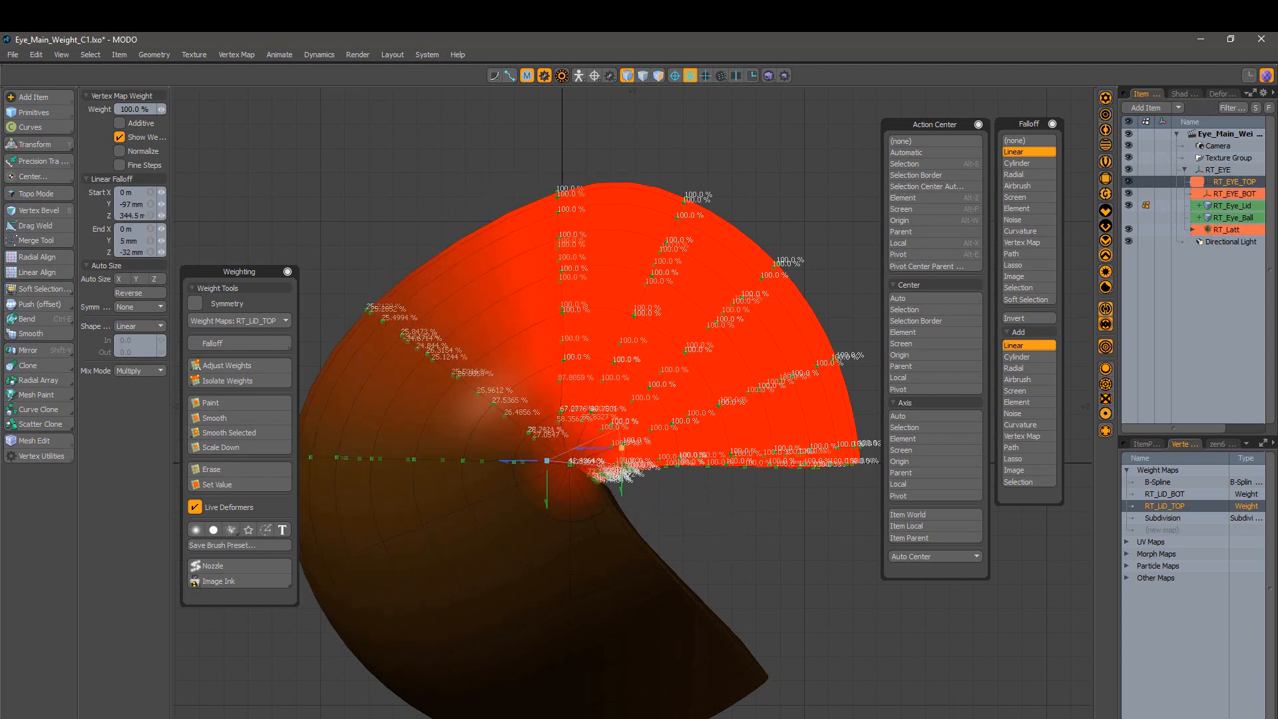
Step: Smooth the selected upper lid weights in RT_LID_TOP repeatedly, shifting the falloff's end to 0 m, 17 mm, -32 mm
{"action": "left_click", "coordinate": [233, 447]}
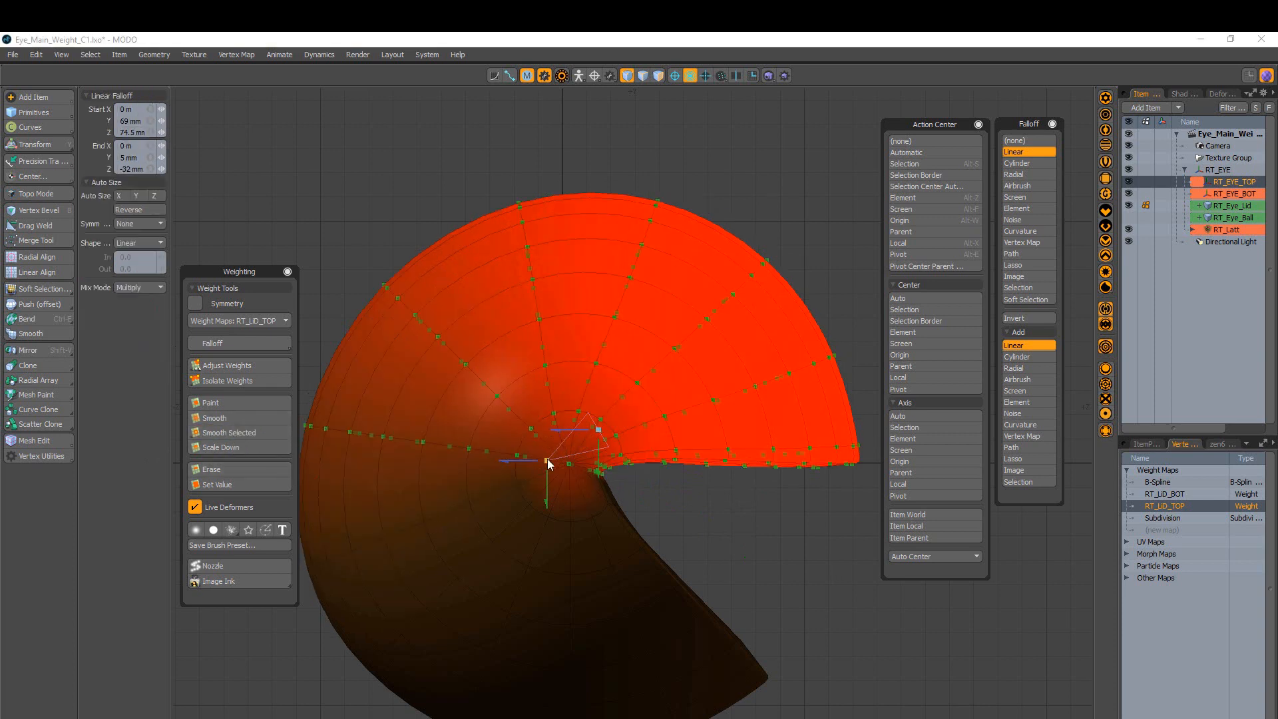
{"action": "left_click_drag", "start_coordinate": [549, 464], "coordinate": [547, 477]}
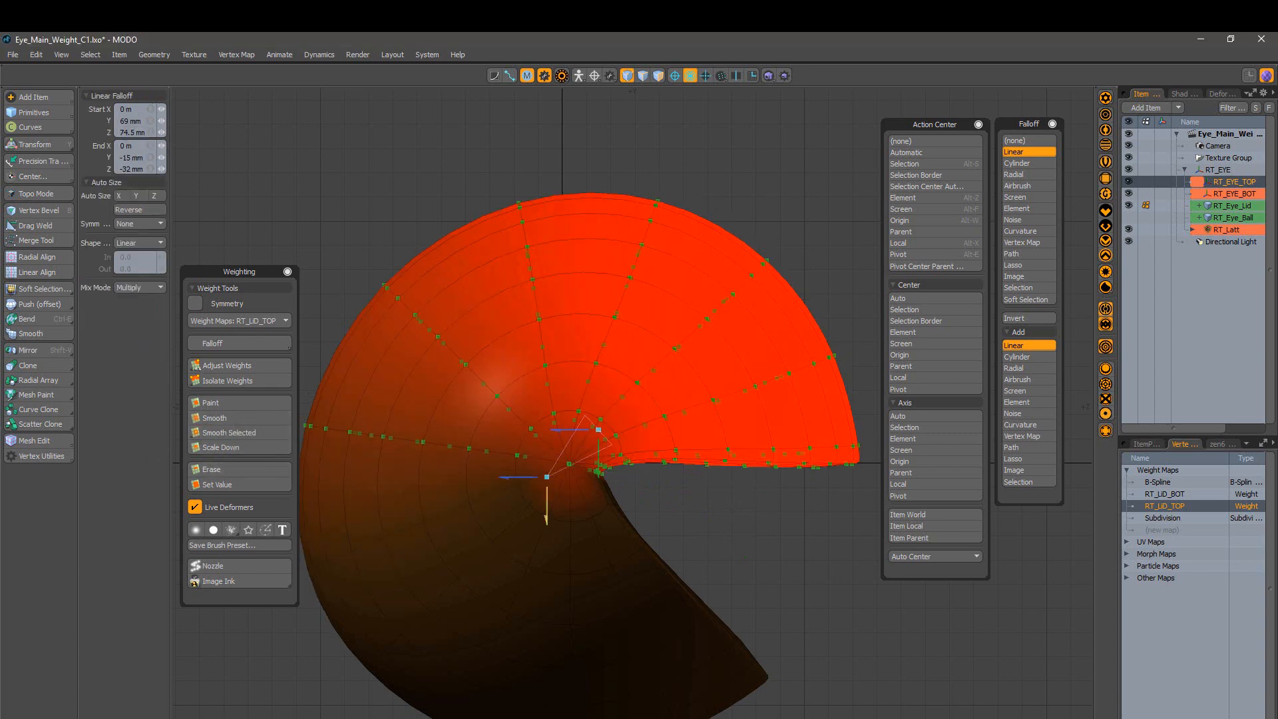
{"action": "left_click", "coordinate": [210, 434]}
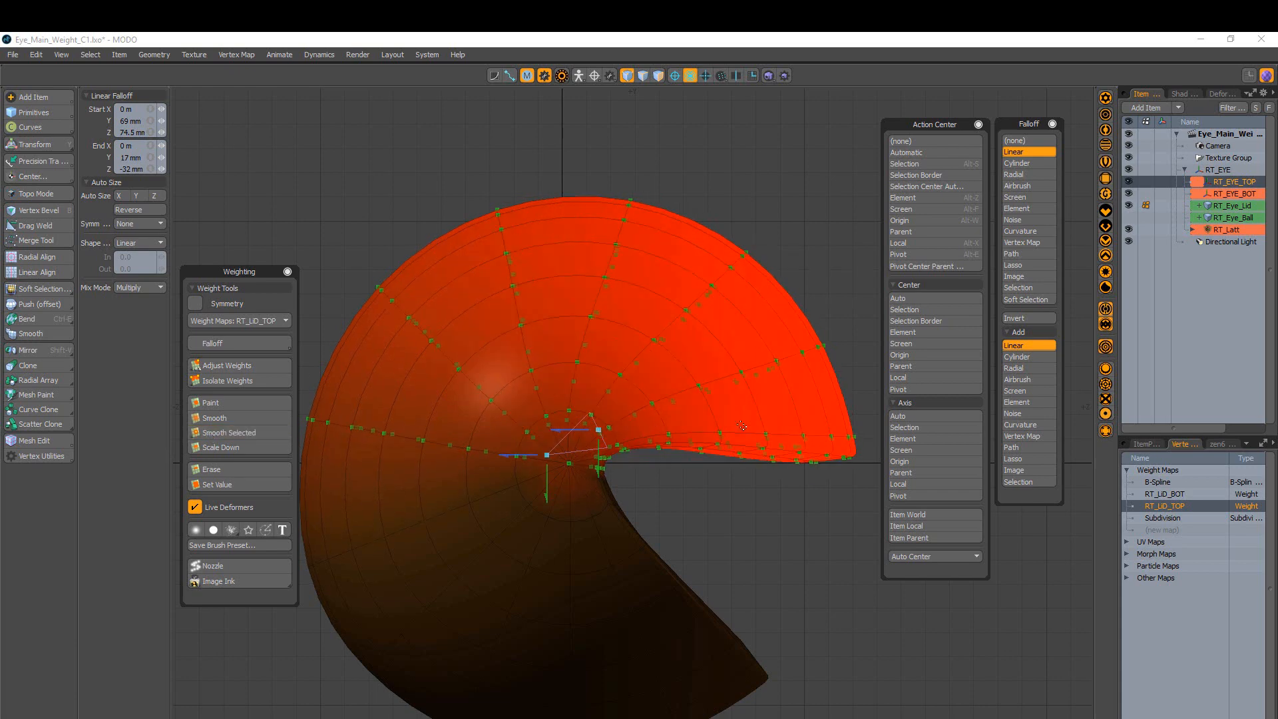
{"action": "left_click", "coordinate": [676, 495]}
Step: Try rotating RT_EYE_TOP in a perspective view to test the smoothed upper lid
{"action": "left_click_drag", "start_coordinate": [665, 469], "coordinate": [636, 444], "text": "ctrl+alt"}
{"action": "key", "text": "ctrl+space"}
{"action": "left_click", "coordinate": [726, 443]}
{"action": "left_click_drag", "start_coordinate": [719, 443], "coordinate": [600, 410], "text": "alt"}
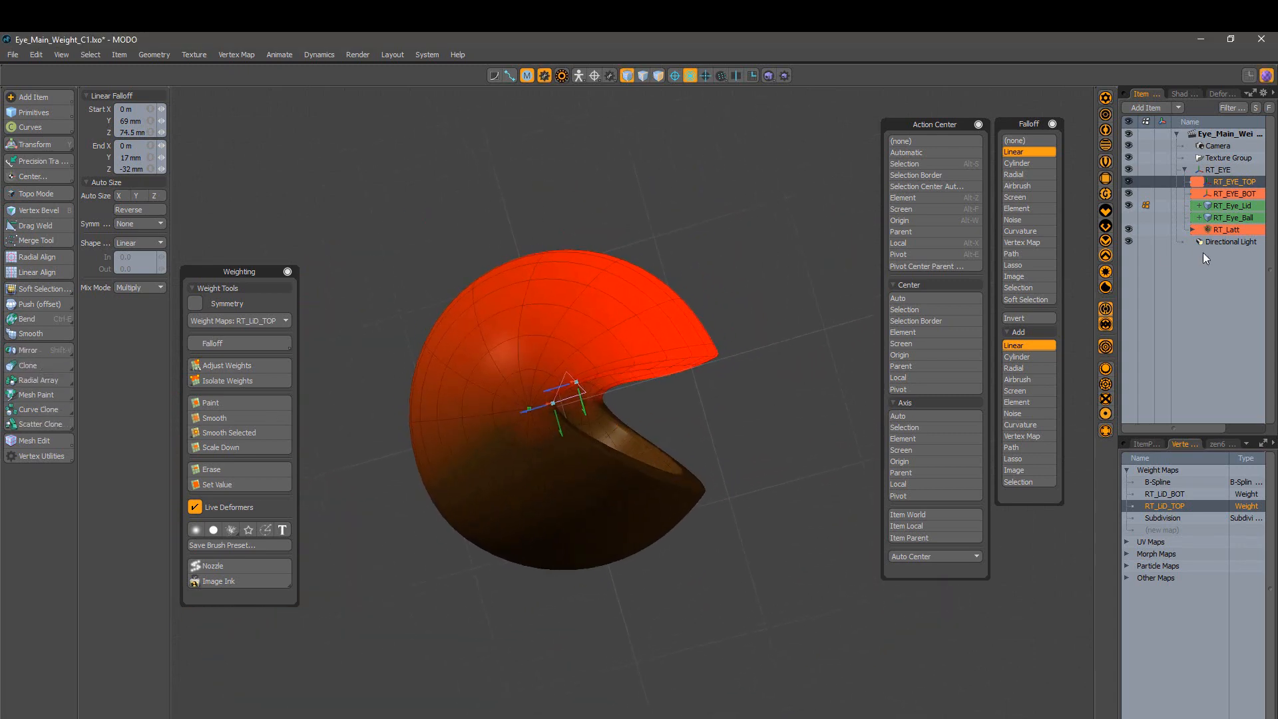
{"action": "left_click", "coordinate": [1146, 182]}
{"action": "key", "text": "e"}
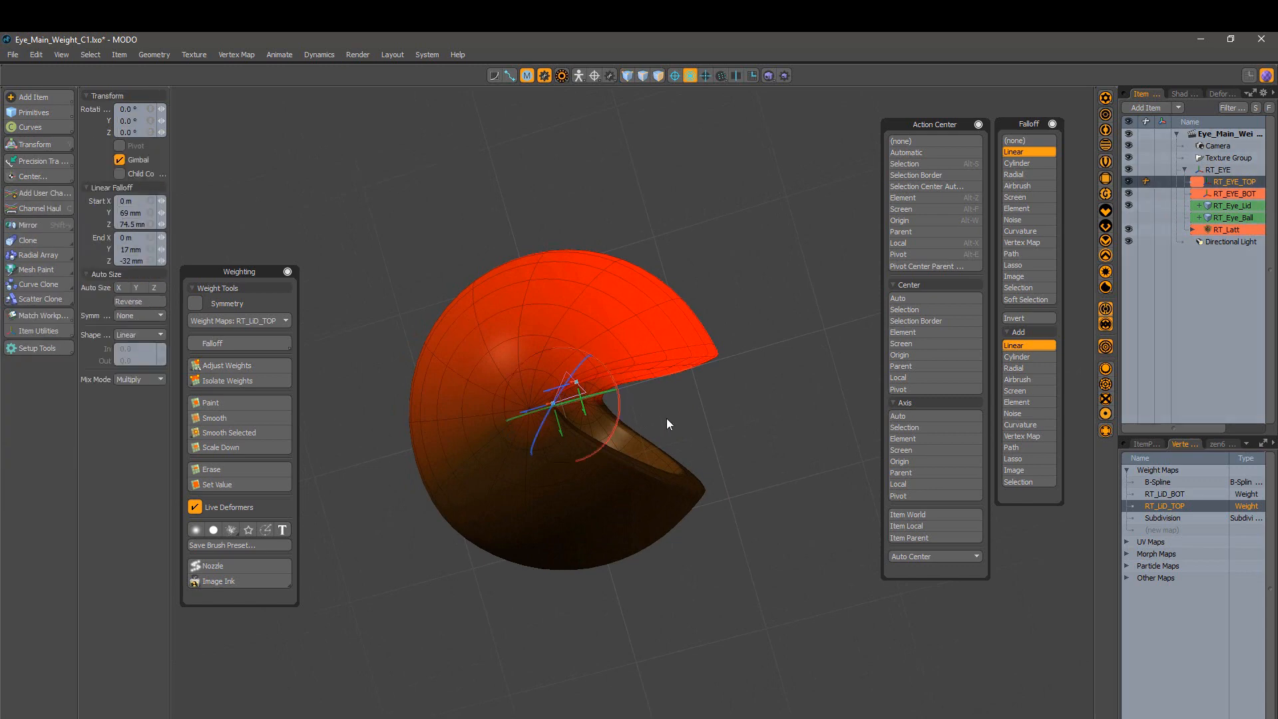
{"action": "left_click_drag", "start_coordinate": [676, 422], "coordinate": [602, 399]}
{"action": "left_click_drag", "start_coordinate": [464, 304], "coordinate": [742, 436]}
Step: Clear the falloff and rotate RT_EYE_TOP slightly to check the upper lid's deformation
{"action": "left_click", "coordinate": [1015, 142]}
{"action": "mouse_move", "coordinate": [613, 412]}
{"action": "left_mouse_down"}
{"action": "mouse_move", "coordinate": [607, 443]}
{"action": "mouse_move", "coordinate": [622, 410]}
{"action": "left_mouse_up"}
{"action": "scroll", "coordinate": [626, 412], "scroll_direction": "up", "scroll_amount": 2}
{"action": "left_click_drag", "start_coordinate": [626, 413], "coordinate": [798, 328], "text": "alt"}
{"action": "key", "text": "space"}
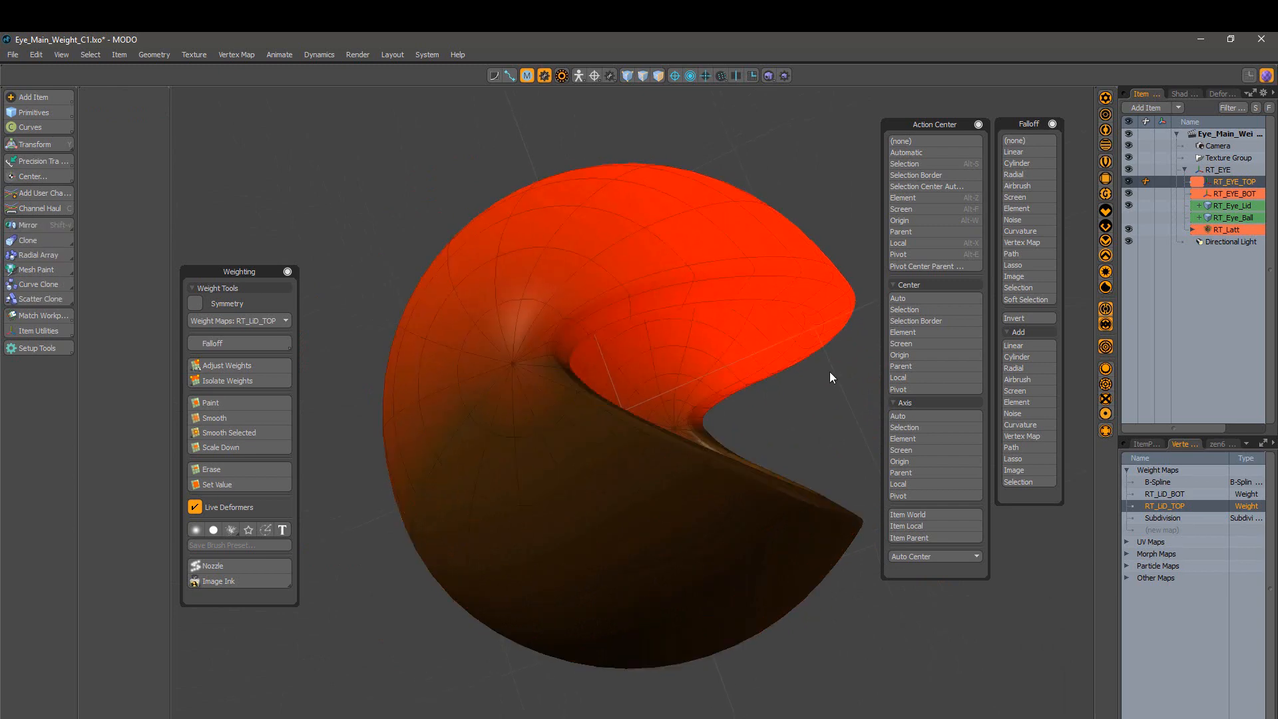
Step: Select the polygon loop along the upper lid's rim and show it from the Left view
{"action": "key", "text": "3"}
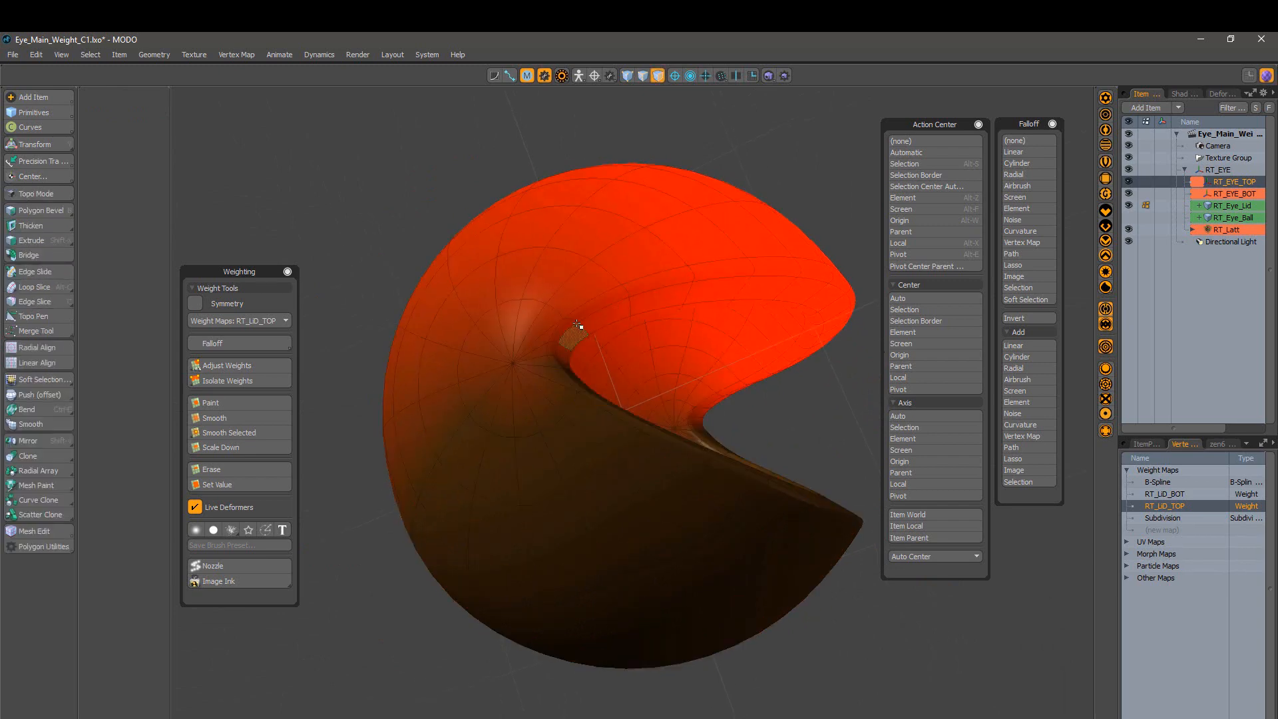
{"action": "key", "text": "l"}
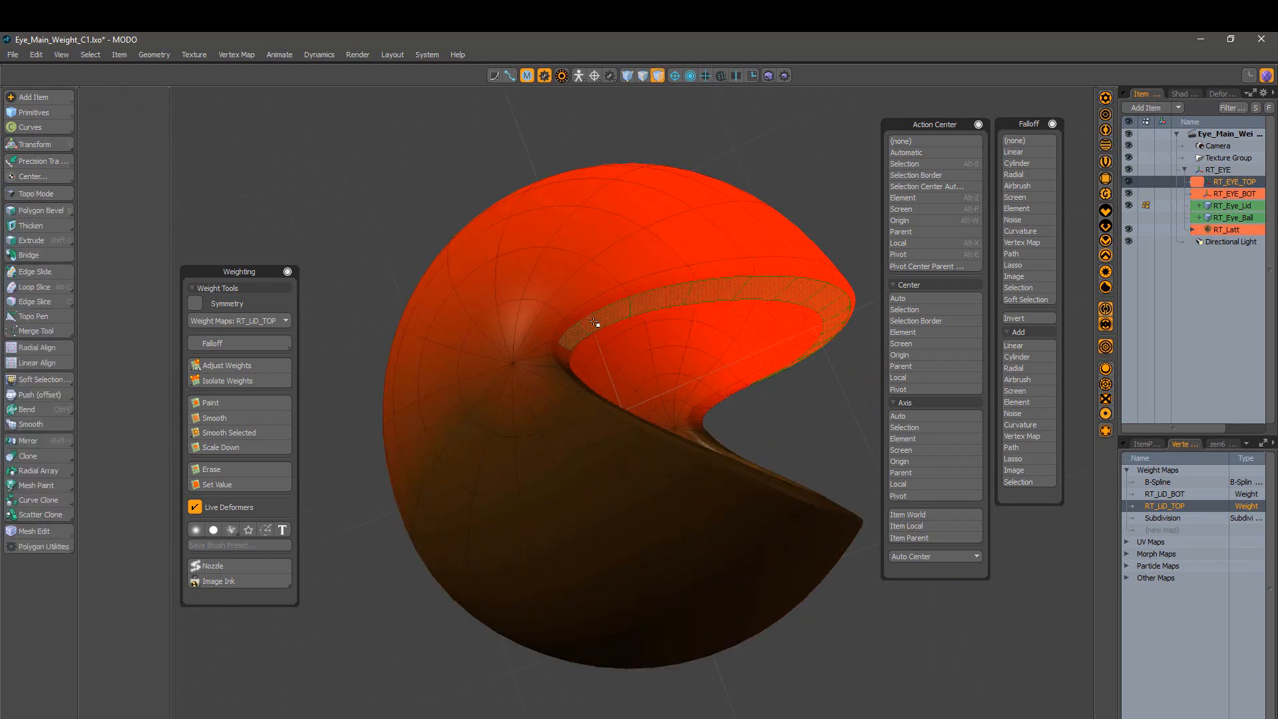
{"action": "left_click_drag", "start_coordinate": [387, 377], "coordinate": [780, 359], "text": "alt"}
{"action": "left_click_drag", "start_coordinate": [565, 495], "coordinate": [912, 436], "text": "alt"}
{"action": "key", "text": "ctrl+space"}
{"action": "left_click", "coordinate": [546, 458]}
{"action": "scroll", "coordinate": [668, 471], "scroll_direction": "up", "scroll_amount": 4}
{"action": "left_click_drag", "start_coordinate": [726, 449], "coordinate": [735, 477], "text": "alt+shift"}
{"action": "scroll", "coordinate": [757, 459], "scroll_direction": "down", "scroll_amount": 2}
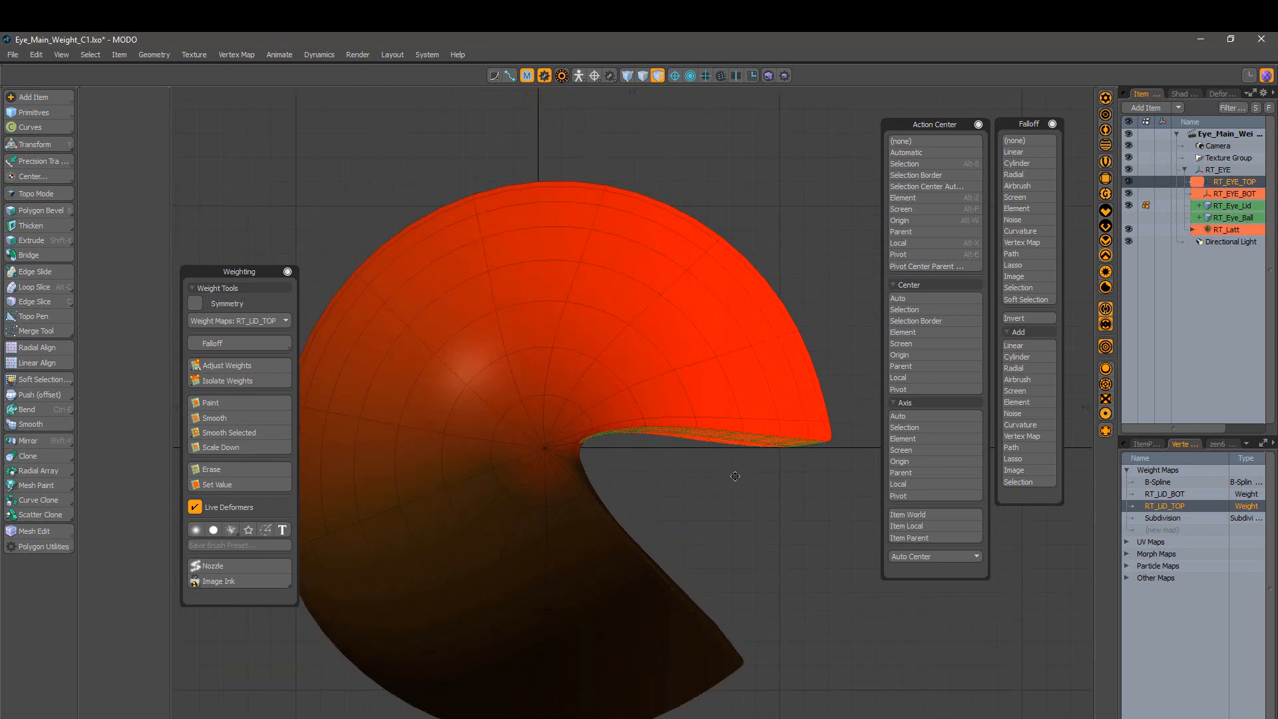
Step: Add a linear falloff along the rim from 0 m, -44 mm, 566 mm to 0 m, -56 mm, 148 mm, with the vertex weight at 100 percent
{"action": "left_click", "coordinate": [1013, 153]}
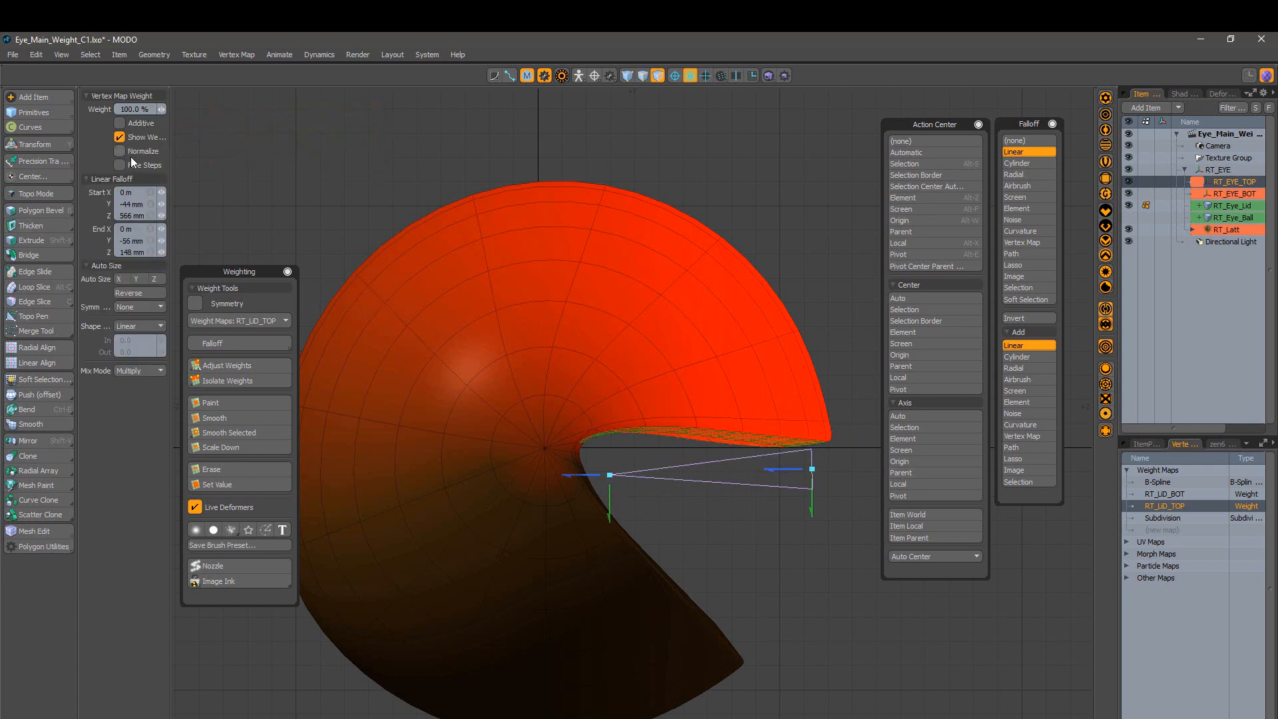
{"action": "left_click_drag", "start_coordinate": [659, 484], "coordinate": [649, 489], "text": "ctrl+alt"}
{"action": "left_click_drag", "start_coordinate": [650, 489], "coordinate": [656, 526], "text": "alt+shift"}
{"action": "mouse_move", "coordinate": [657, 526]}
{"action": "left_mouse_down", "text": "alt+shift"}
{"action": "mouse_move", "coordinate": [705, 483]}
{"action": "mouse_move", "coordinate": [672, 509]}
{"action": "left_mouse_up", "text": "alt+shift"}
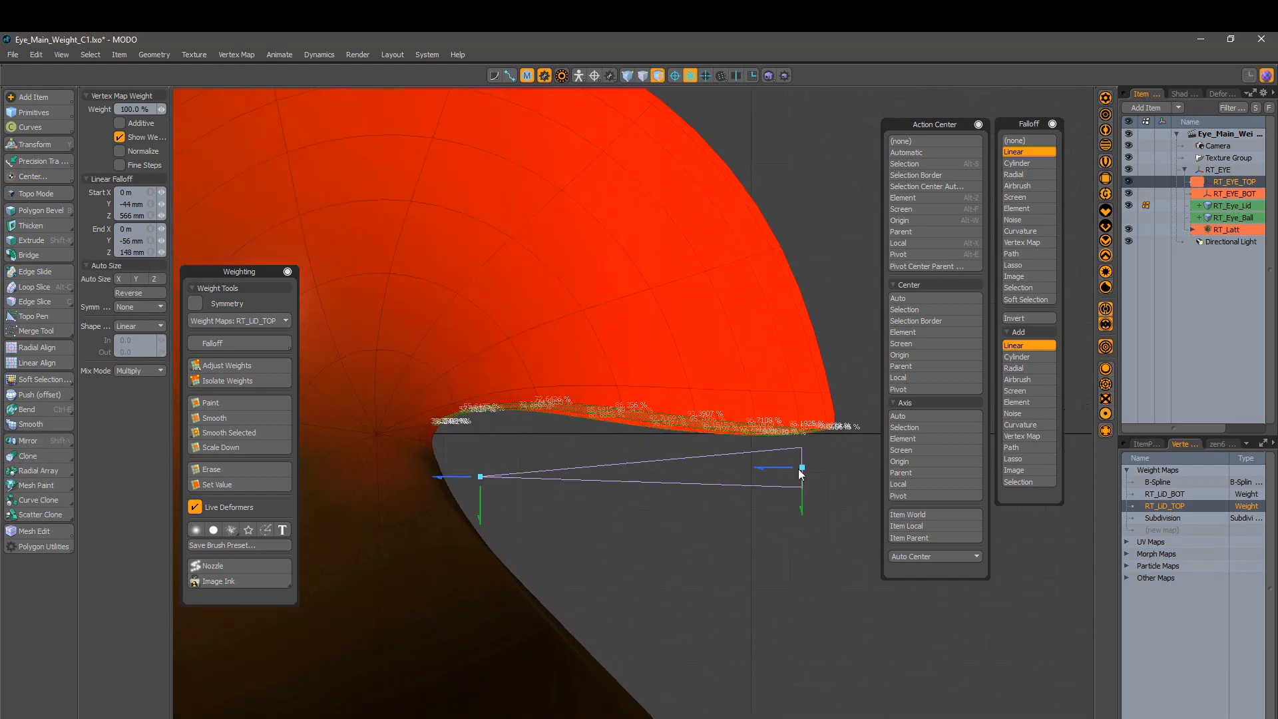
Step: Refine the rim's weights by moving the falloff to start at 0 m, 3 mm, 178 mm and end at 0 m, -46.5 mm, 87.5 mm
{"action": "left_click_drag", "start_coordinate": [491, 476], "coordinate": [379, 417]}
{"action": "left_click_drag", "start_coordinate": [781, 469], "coordinate": [464, 469]}
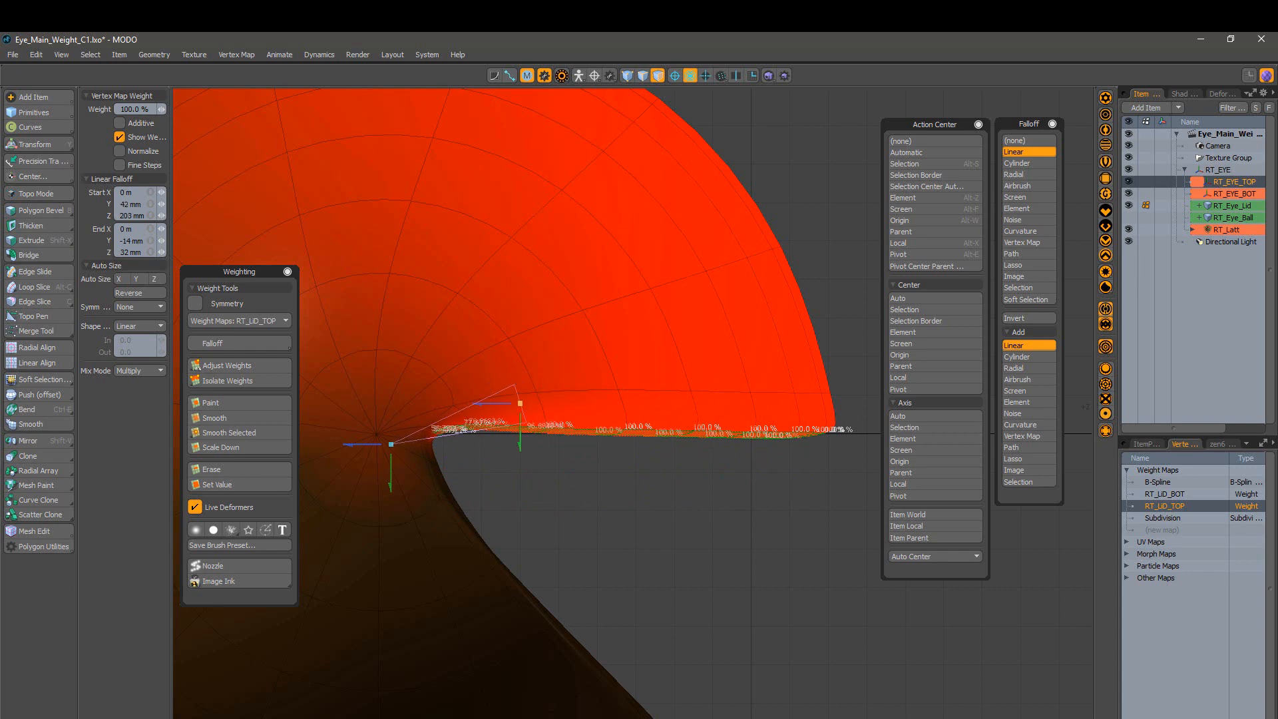
{"action": "left_click_drag", "start_coordinate": [510, 396], "coordinate": [445, 428]}
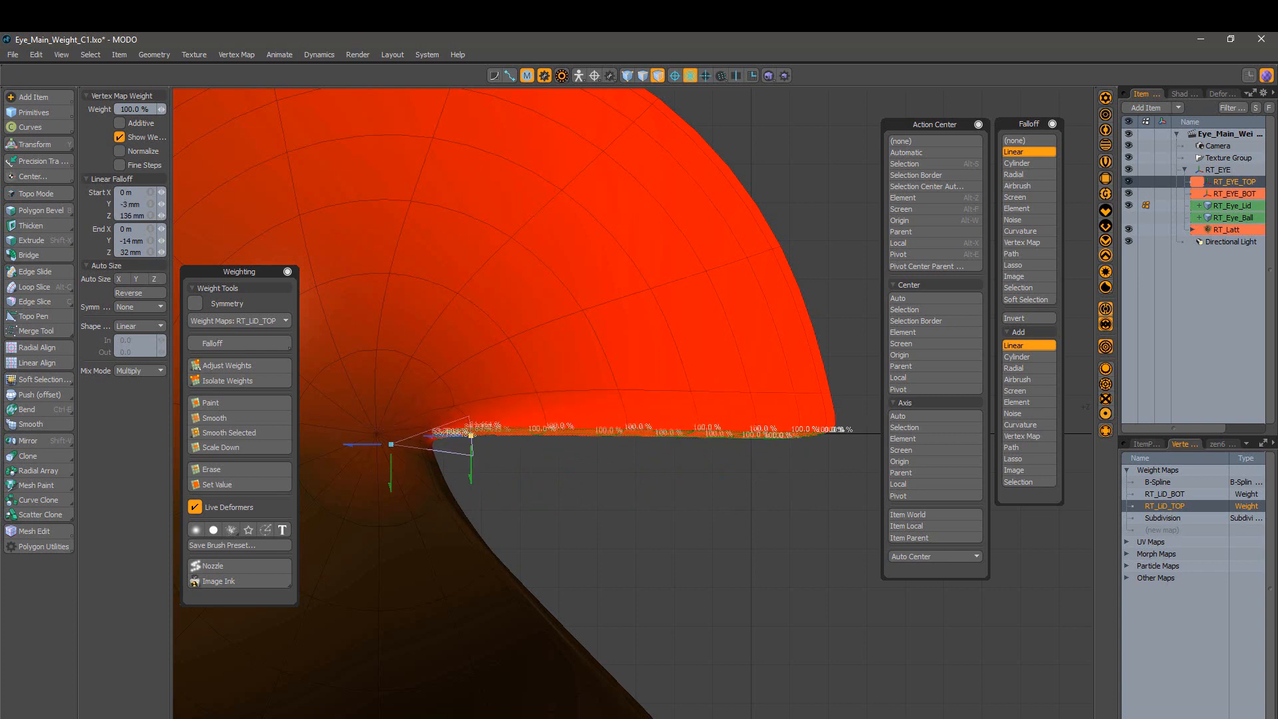
{"action": "scroll", "coordinate": [448, 432], "scroll_direction": "up", "scroll_amount": 6}
{"action": "left_click_drag", "start_coordinate": [525, 506], "coordinate": [705, 508], "text": "alt+shift"}
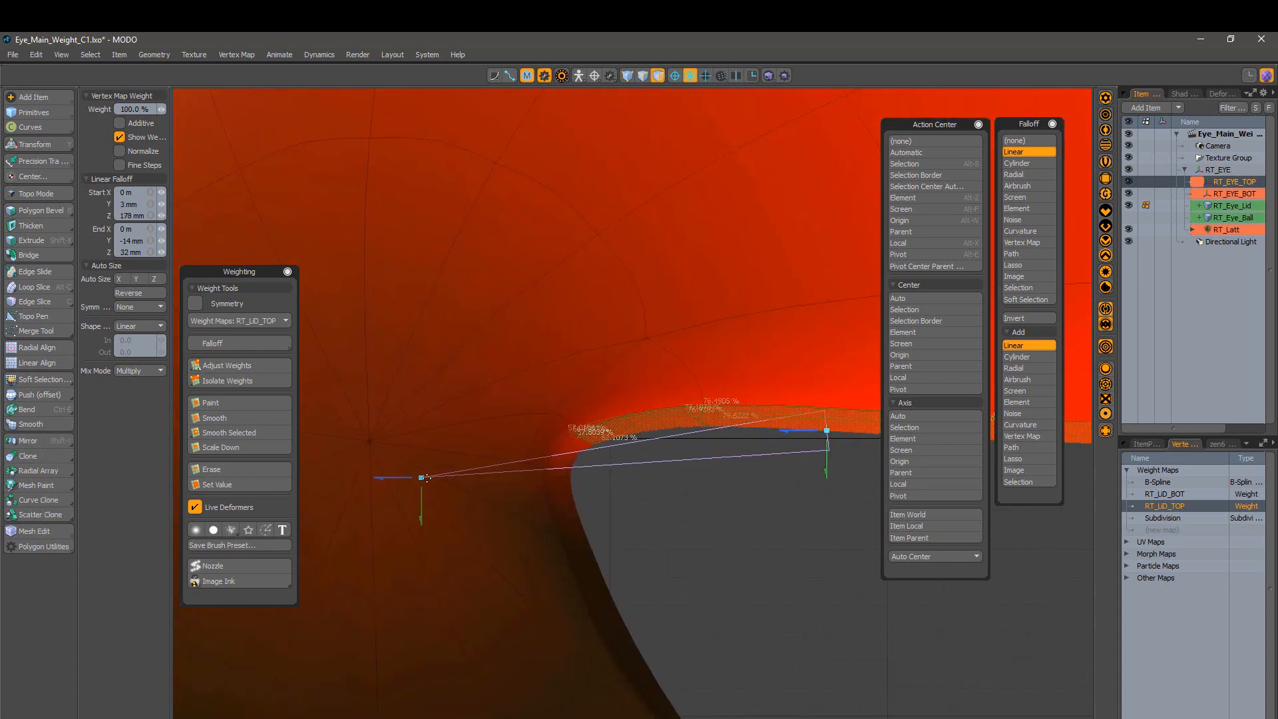
{"action": "left_click_drag", "start_coordinate": [422, 477], "coordinate": [574, 563]}
{"action": "left_click_drag", "start_coordinate": [651, 573], "coordinate": [849, 639], "text": "ctrl+alt"}
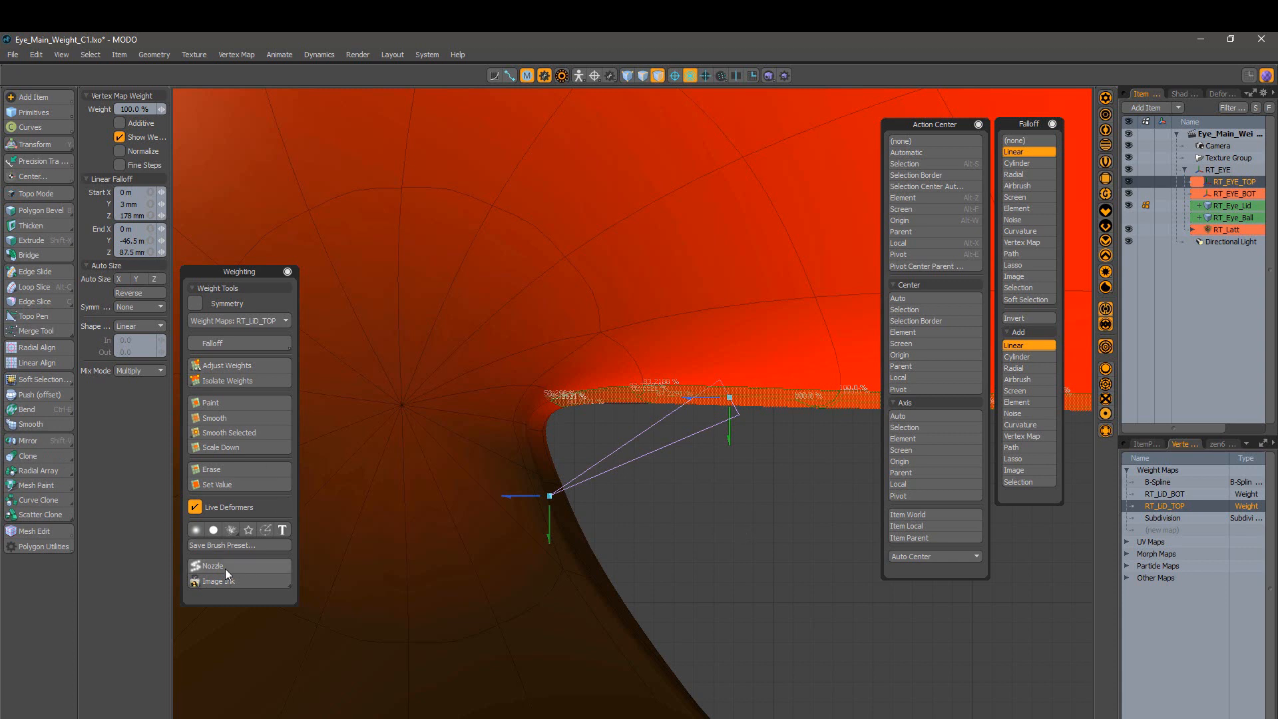
Step: Smooth the rim's selected weights with the falloff's end at 0 m, -40 mm, 111 mm, and deselect the polygons
{"action": "left_click", "coordinate": [249, 433]}
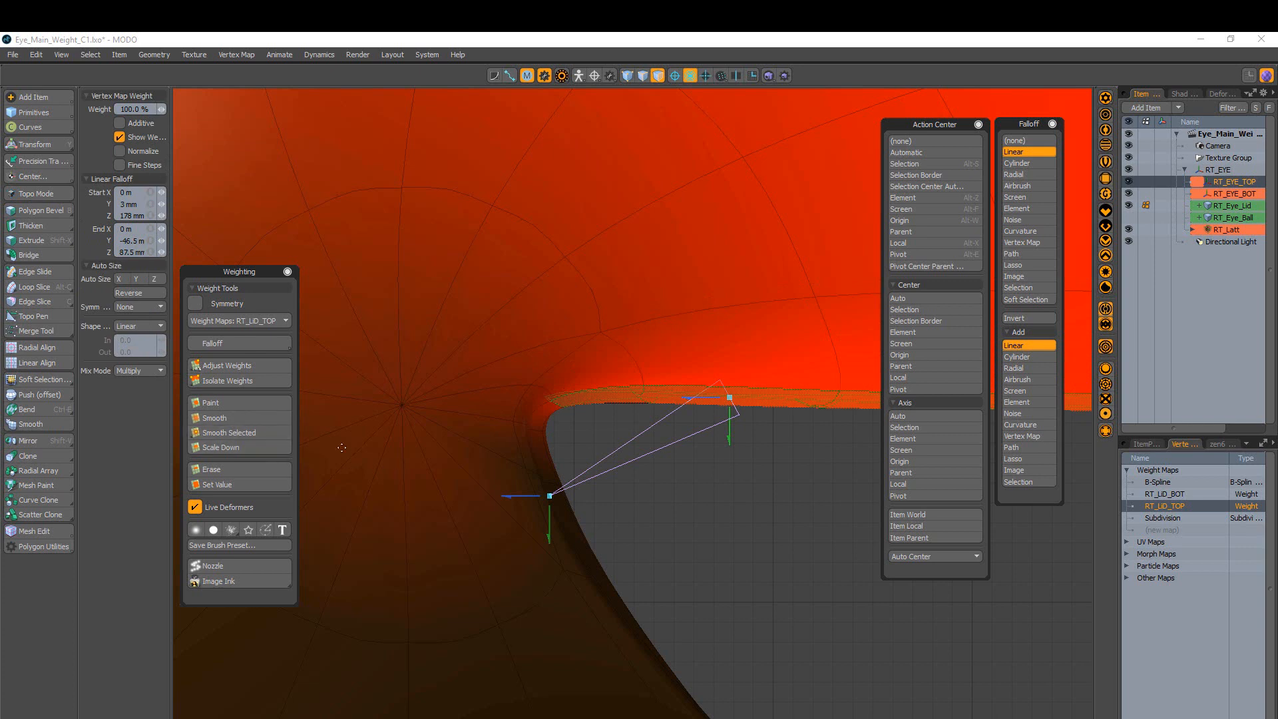
{"action": "left_click_drag", "start_coordinate": [549, 497], "coordinate": [549, 512]}
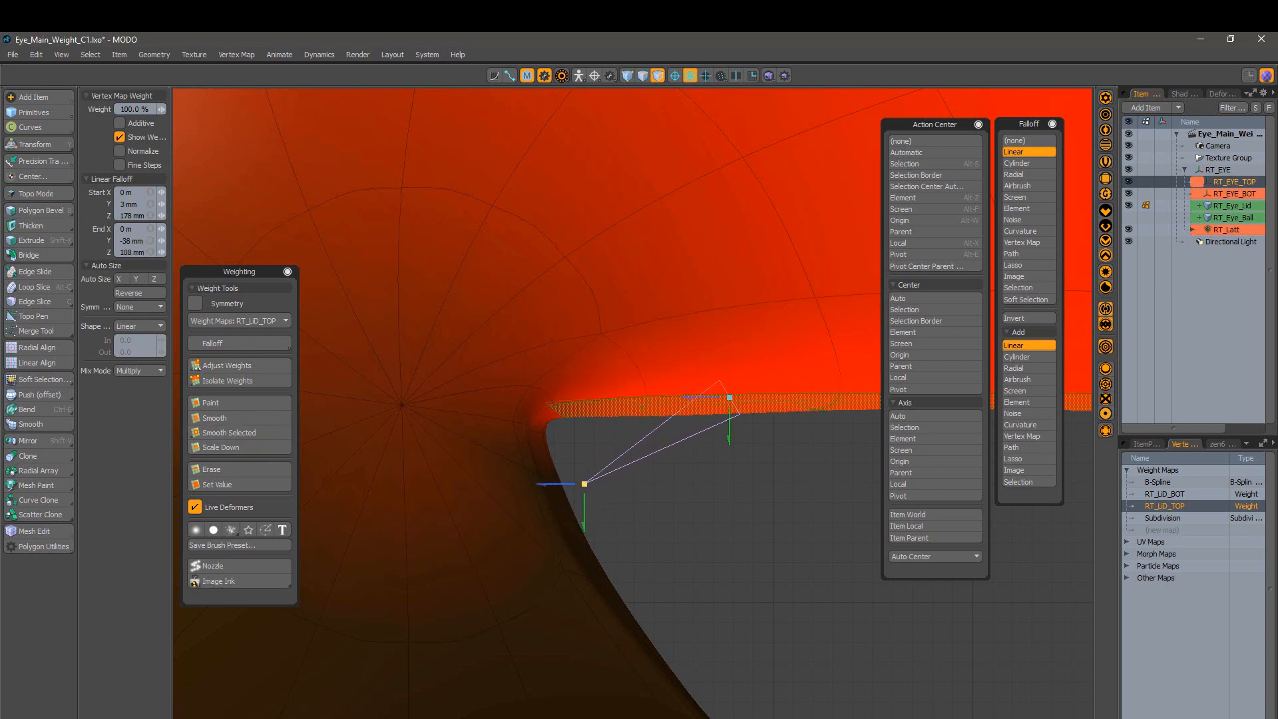
{"action": "left_click_drag", "start_coordinate": [701, 497], "coordinate": [400, 506], "text": "ctrl+alt"}
{"action": "key", "text": "space"}
{"action": "left_click", "coordinate": [697, 566]}
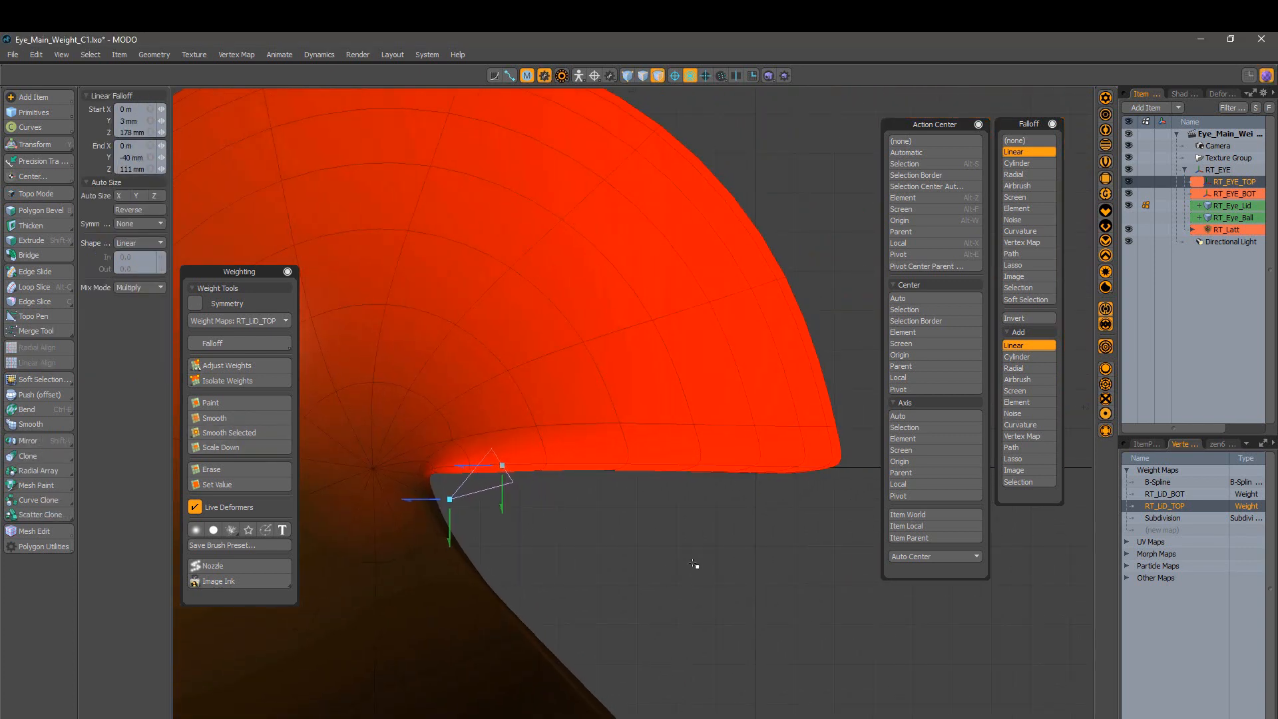
Step: Clear the falloff, close the Action Center palette, and inspect the upper lid's weights and corners in a perspective view
{"action": "left_click_drag", "start_coordinate": [697, 565], "coordinate": [641, 566], "text": "ctrl+alt"}
{"action": "left_click_drag", "start_coordinate": [569, 480], "coordinate": [699, 514], "text": "ctrl+alt"}
{"action": "left_click", "coordinate": [1047, 141]}
{"action": "key", "text": "ctrl+space"}
{"action": "left_click", "coordinate": [739, 487]}
{"action": "left_click_drag", "start_coordinate": [666, 459], "coordinate": [791, 452], "text": "alt"}
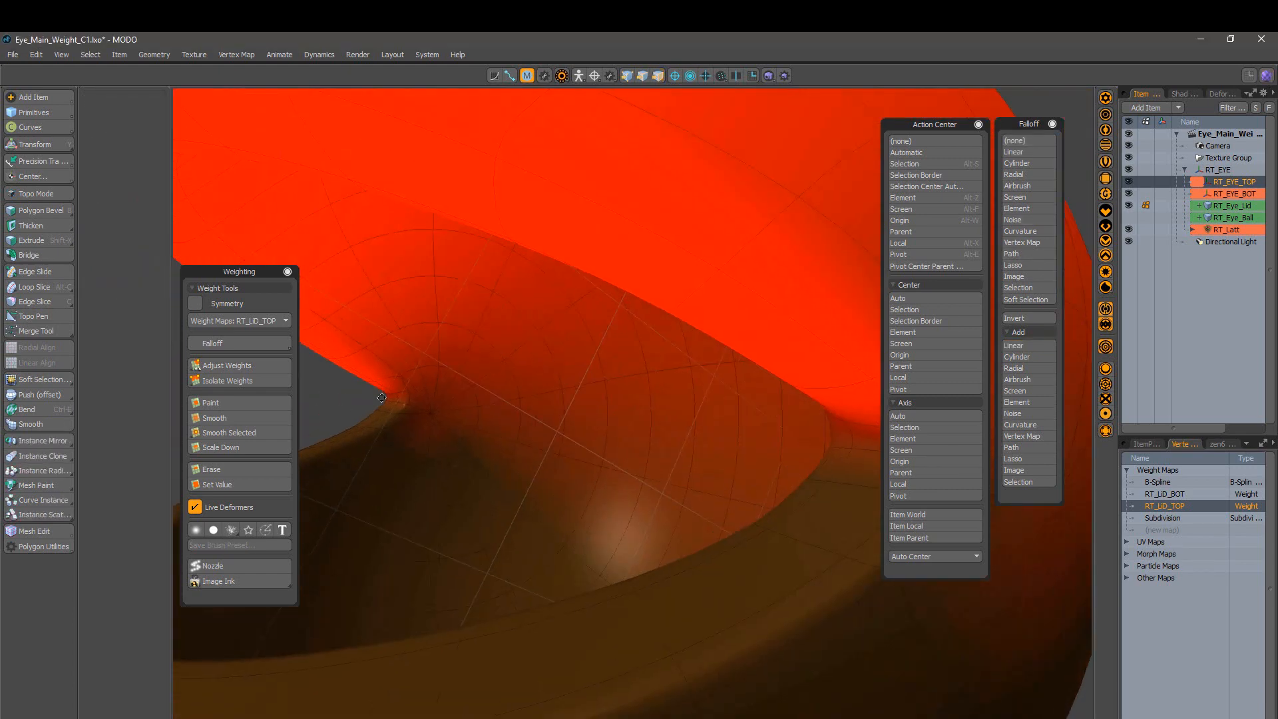
{"action": "left_click_drag", "start_coordinate": [382, 397], "coordinate": [877, 170], "text": "alt"}
{"action": "left_click", "coordinate": [978, 124]}
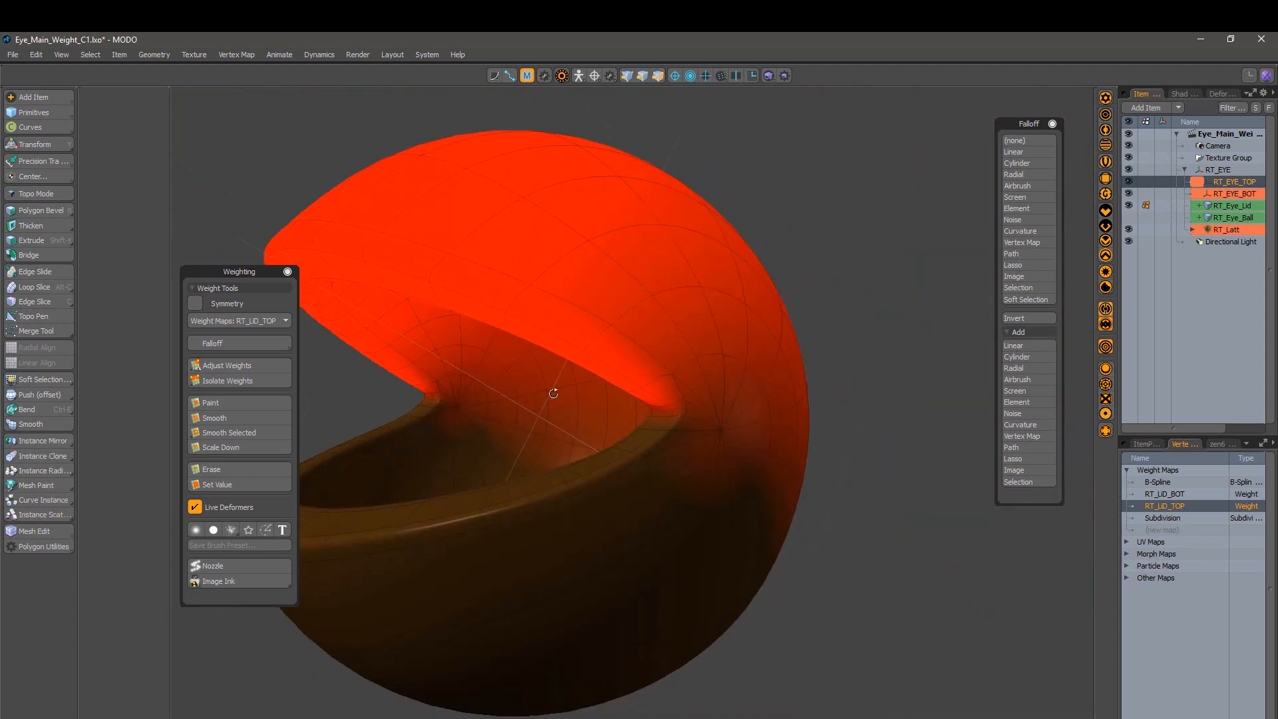
{"action": "mouse_move", "coordinate": [554, 393]}
{"action": "left_mouse_down", "text": "alt"}
{"action": "mouse_move", "coordinate": [633, 466]}
{"action": "mouse_move", "coordinate": [429, 490]}
{"action": "mouse_move", "coordinate": [772, 489]}
{"action": "mouse_move", "coordinate": [1042, 306]}
{"action": "left_mouse_up", "text": "alt"}
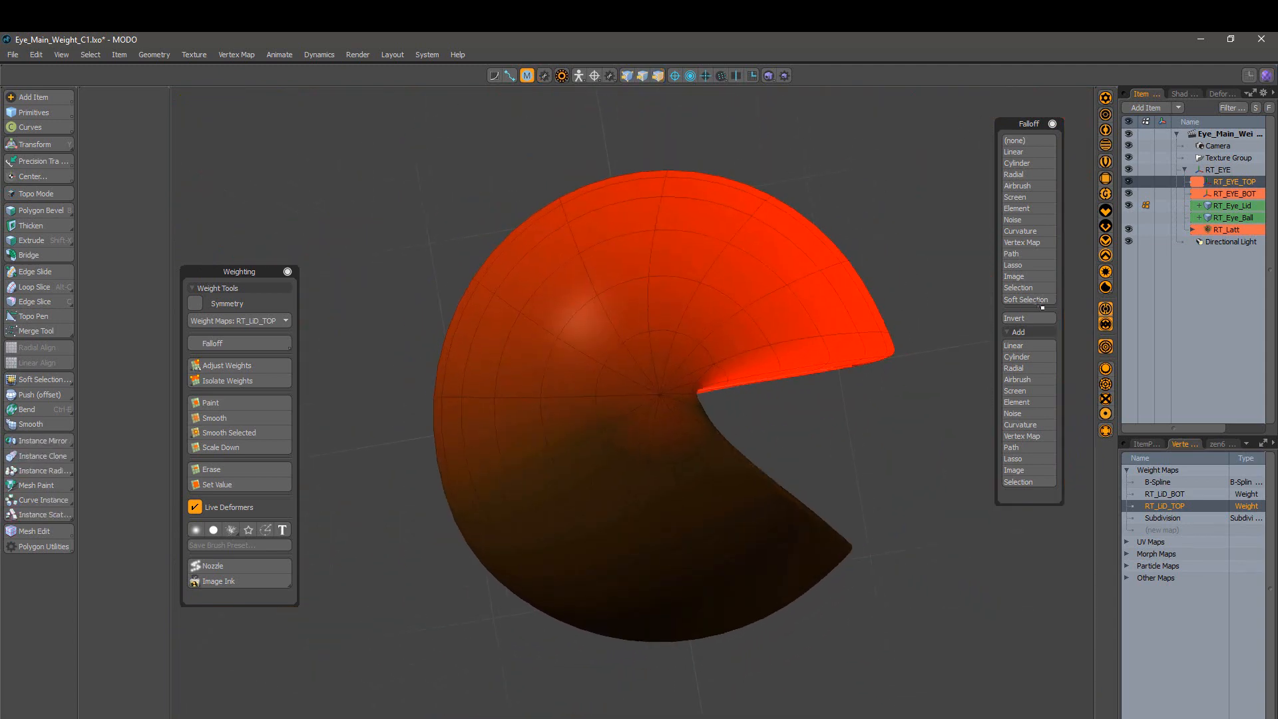
Step: Open the item properties of RT_EYE_TOP and reset its X rotation to 0°
{"action": "left_click", "coordinate": [1151, 182]}
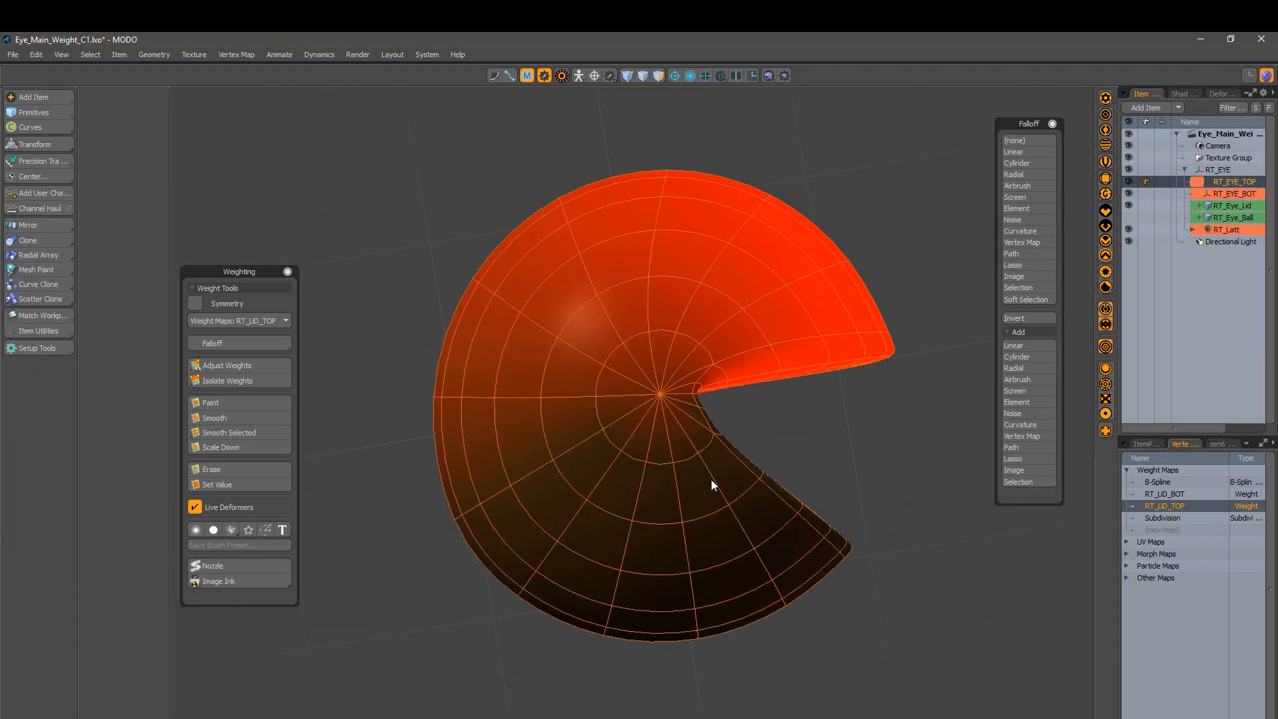
{"action": "left_click", "coordinate": [1157, 445]}
{"action": "type", "text": "0"}
{"action": "key", "text": "Return"}
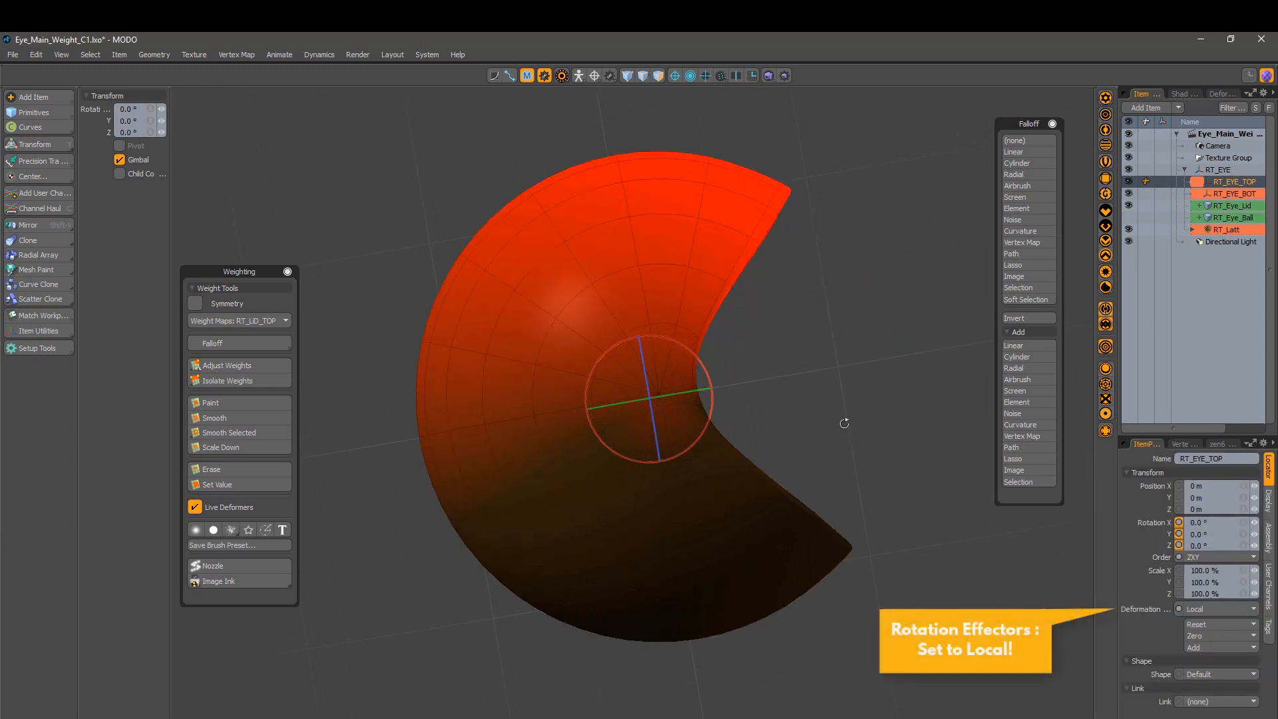
Step: Inspect the opened eyelid's inner rim and corner weights up close, and undo the last change to RT_Eye_Lid
{"action": "left_click_drag", "start_coordinate": [842, 422], "coordinate": [619, 393], "text": "alt"}
{"action": "scroll", "coordinate": [592, 379], "scroll_direction": "up", "scroll_amount": 3}
{"action": "left_click_drag", "start_coordinate": [316, 425], "coordinate": [367, 415], "text": "alt+shift"}
{"action": "left_click", "coordinate": [437, 486]}
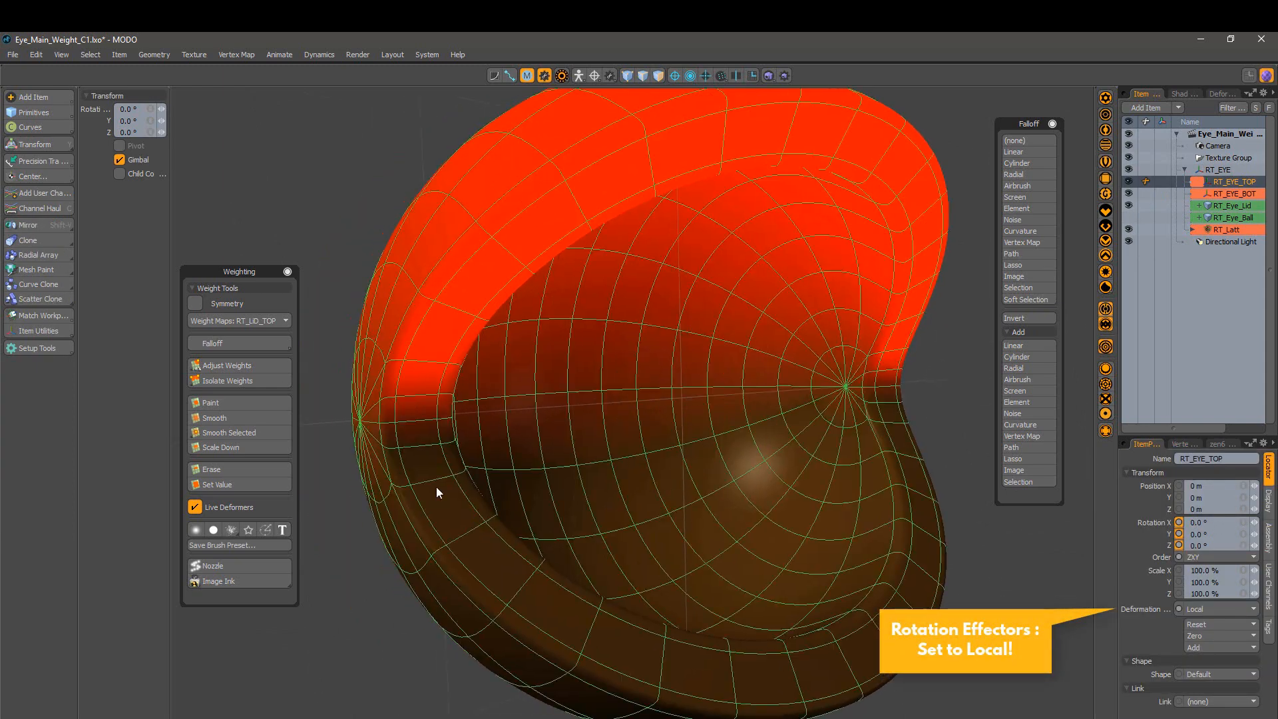
{"action": "left_click_drag", "start_coordinate": [643, 354], "coordinate": [631, 362]}
{"action": "key", "text": "ctrl+z"}
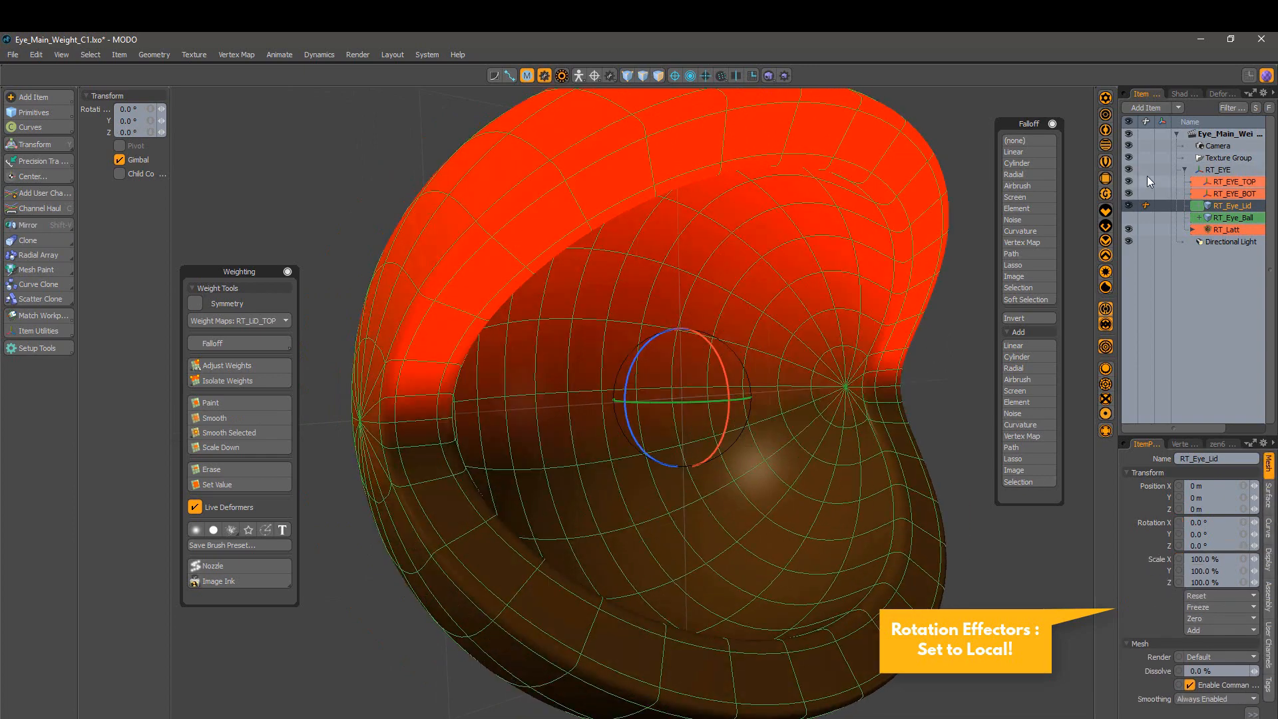
Step: Try rotating the isolated lid with RT_EYE_TOP, undo the changes, and inspect the rim from the outside
{"action": "left_click", "coordinate": [1148, 178]}
{"action": "mouse_move", "coordinate": [653, 335]}
{"action": "left_mouse_down"}
{"action": "mouse_move", "coordinate": [672, 313]}
{"action": "mouse_move", "coordinate": [666, 321]}
{"action": "left_mouse_up"}
{"action": "left_click_drag", "start_coordinate": [533, 353], "coordinate": [730, 391], "text": "alt"}
{"action": "key", "text": "ctrl+z"}
{"action": "key", "text": "ctrl+z"}
{"action": "left_click_drag", "start_coordinate": [908, 478], "coordinate": [791, 309], "text": "alt"}
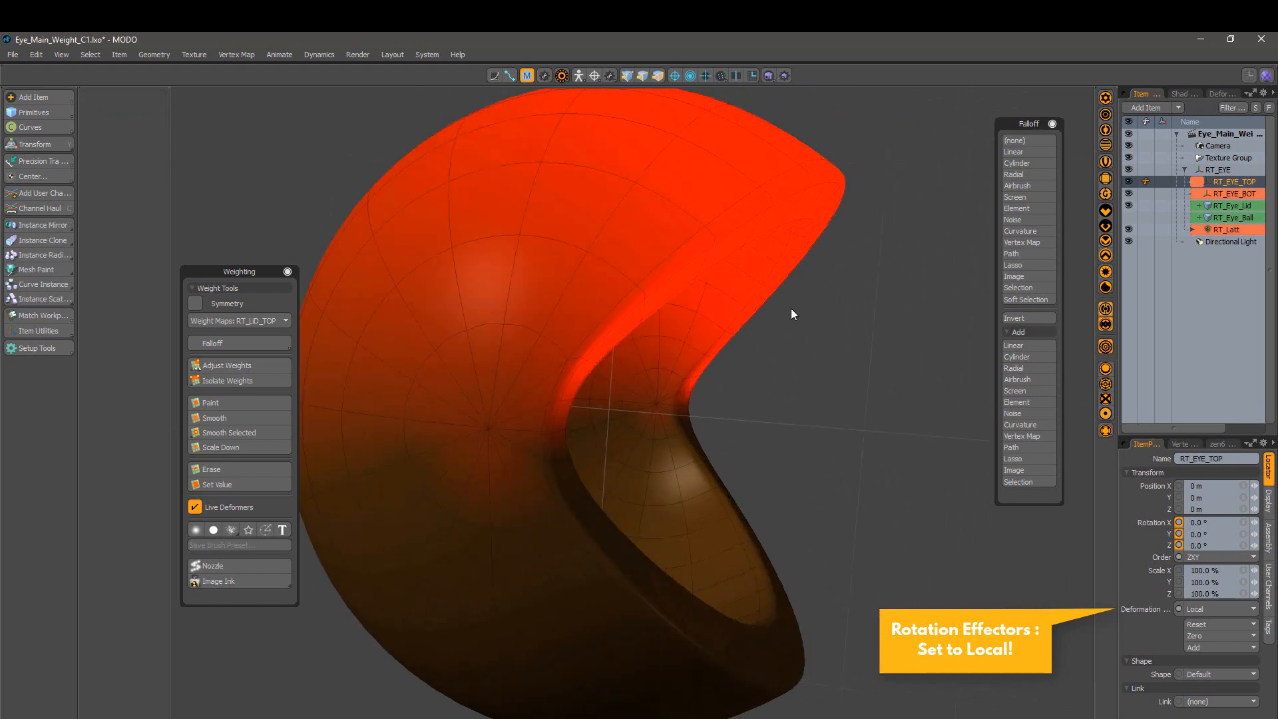
{"action": "left_click_drag", "start_coordinate": [711, 279], "coordinate": [630, 344], "text": "alt"}
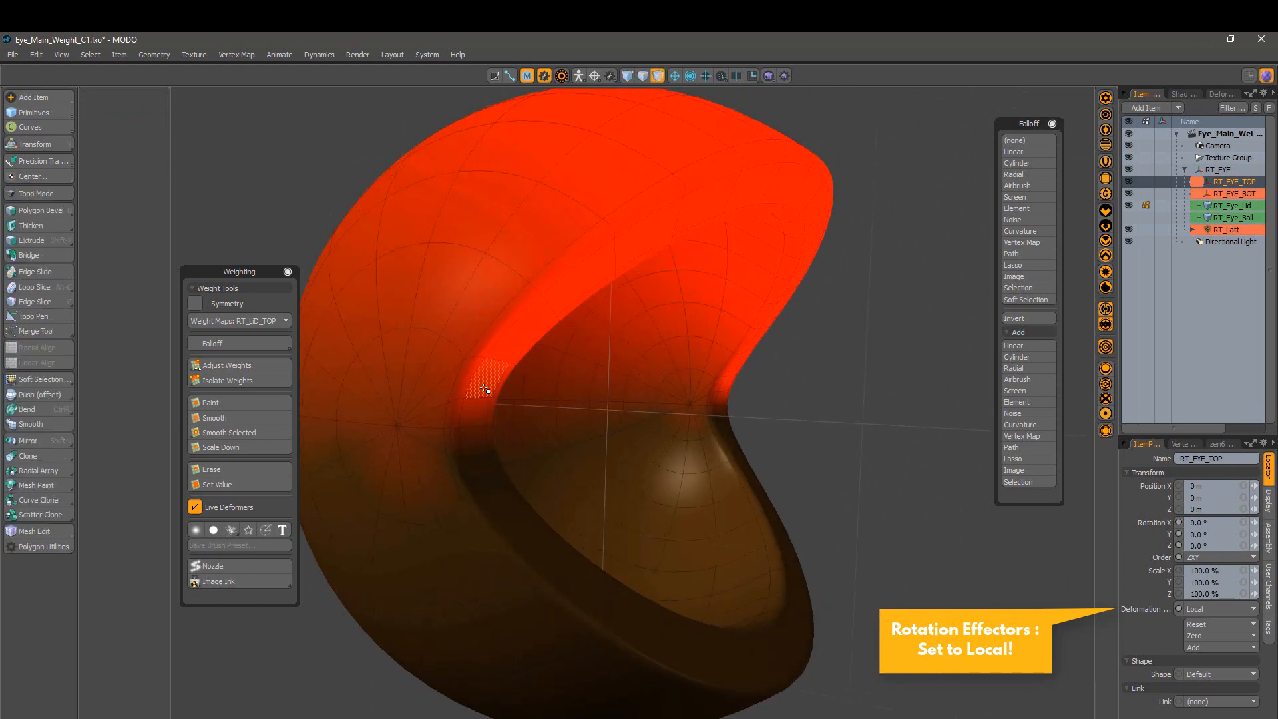
{"action": "left_click_drag", "start_coordinate": [489, 373], "coordinate": [602, 415], "text": "alt"}
Step: Test another RT_EYE_TOP rotation, undo it, drop the Rotate tool and clear the selection
{"action": "left_click", "coordinate": [1143, 181]}
{"action": "key", "text": "e"}
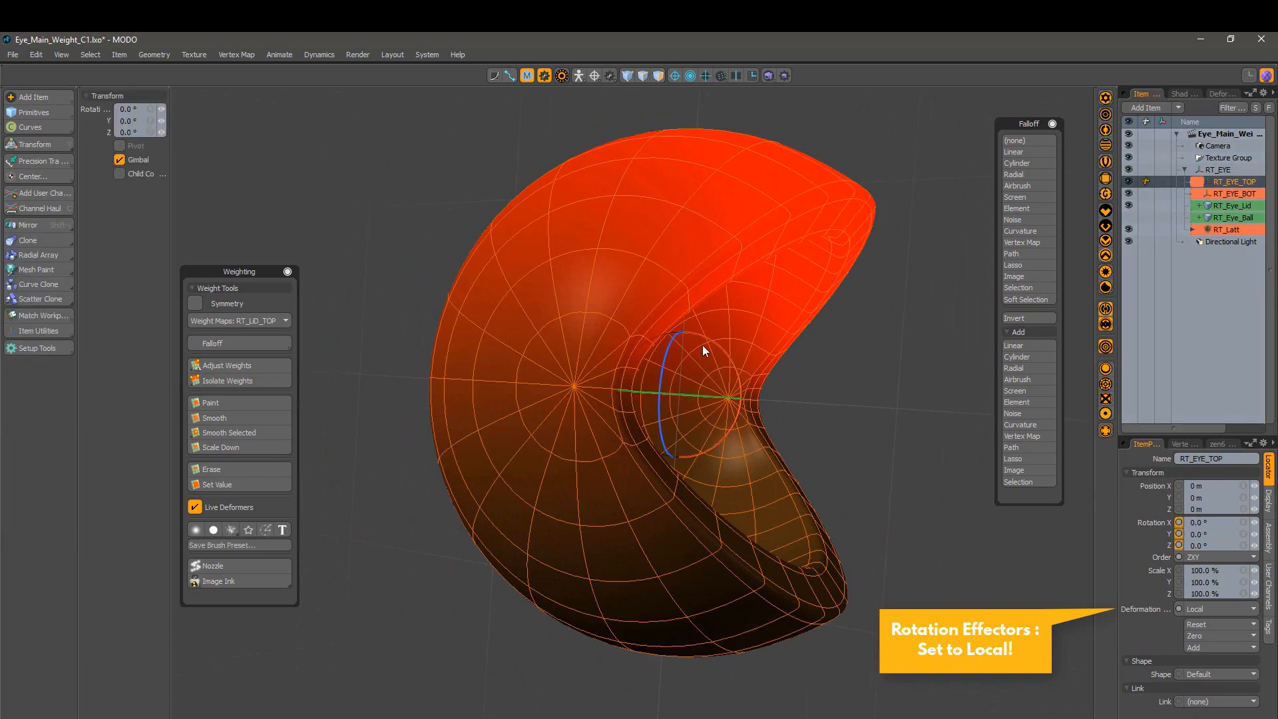
{"action": "mouse_move", "coordinate": [716, 335]}
{"action": "left_mouse_down"}
{"action": "mouse_move", "coordinate": [738, 358]}
{"action": "mouse_move", "coordinate": [713, 334]}
{"action": "left_mouse_up"}
{"action": "key", "text": "ctrl+z"}
{"action": "left_click_drag", "start_coordinate": [730, 378], "coordinate": [637, 390], "text": "alt"}
{"action": "scroll", "coordinate": [652, 399], "scroll_direction": "up", "scroll_amount": 3}
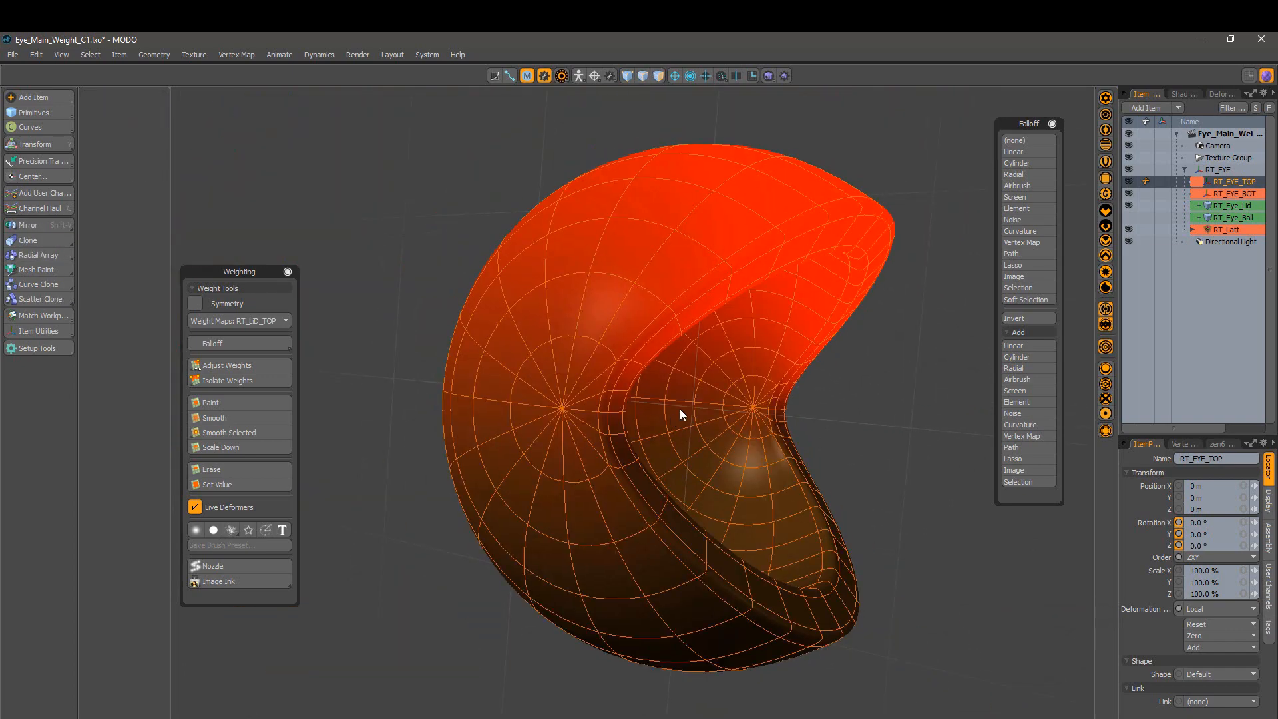
{"action": "left_click", "coordinate": [727, 440]}
{"action": "key", "text": "Escape"}
{"action": "left_click_drag", "start_coordinate": [680, 459], "coordinate": [739, 459], "text": "alt"}
{"action": "left_click", "coordinate": [752, 458]}
{"action": "left_click", "coordinate": [857, 446]}
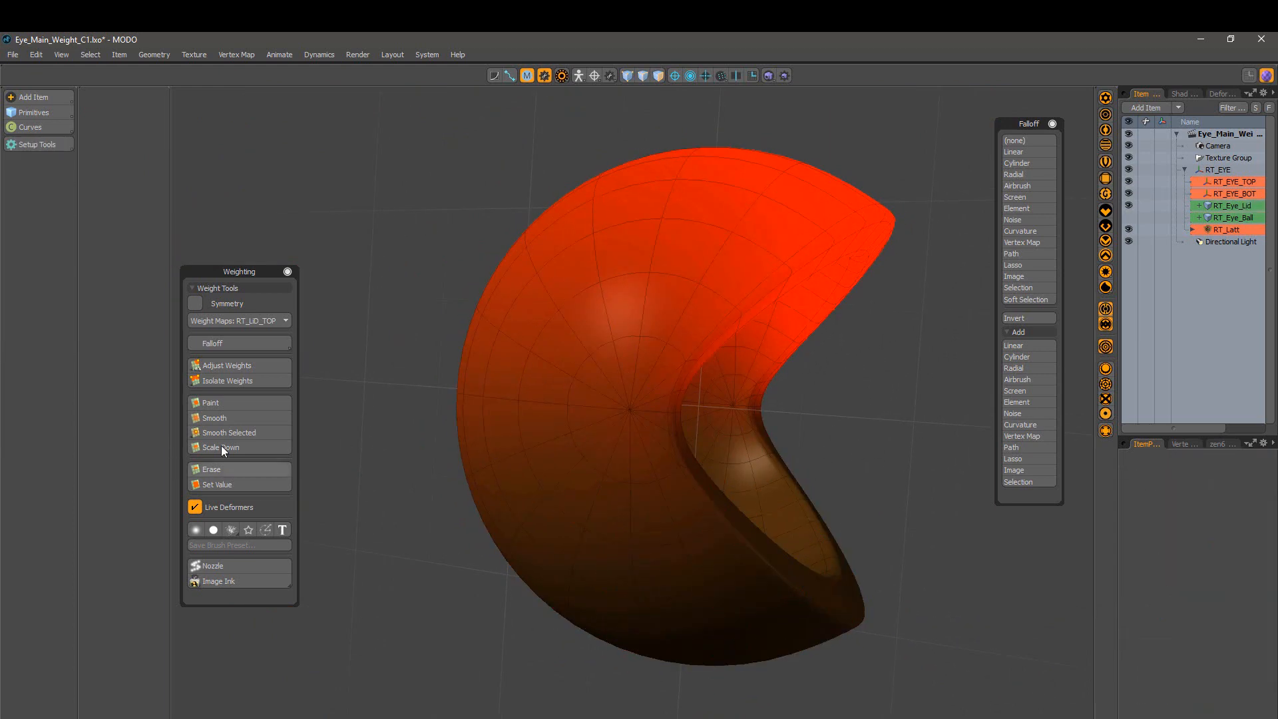
Step: Select RT_EYE_TOP again, try rotating the upper lid around its corner, and undo the rotation
{"action": "left_click_drag", "start_coordinate": [599, 398], "coordinate": [573, 396], "text": "alt"}
{"action": "key", "text": "e"}
{"action": "left_click", "coordinate": [1179, 182]}
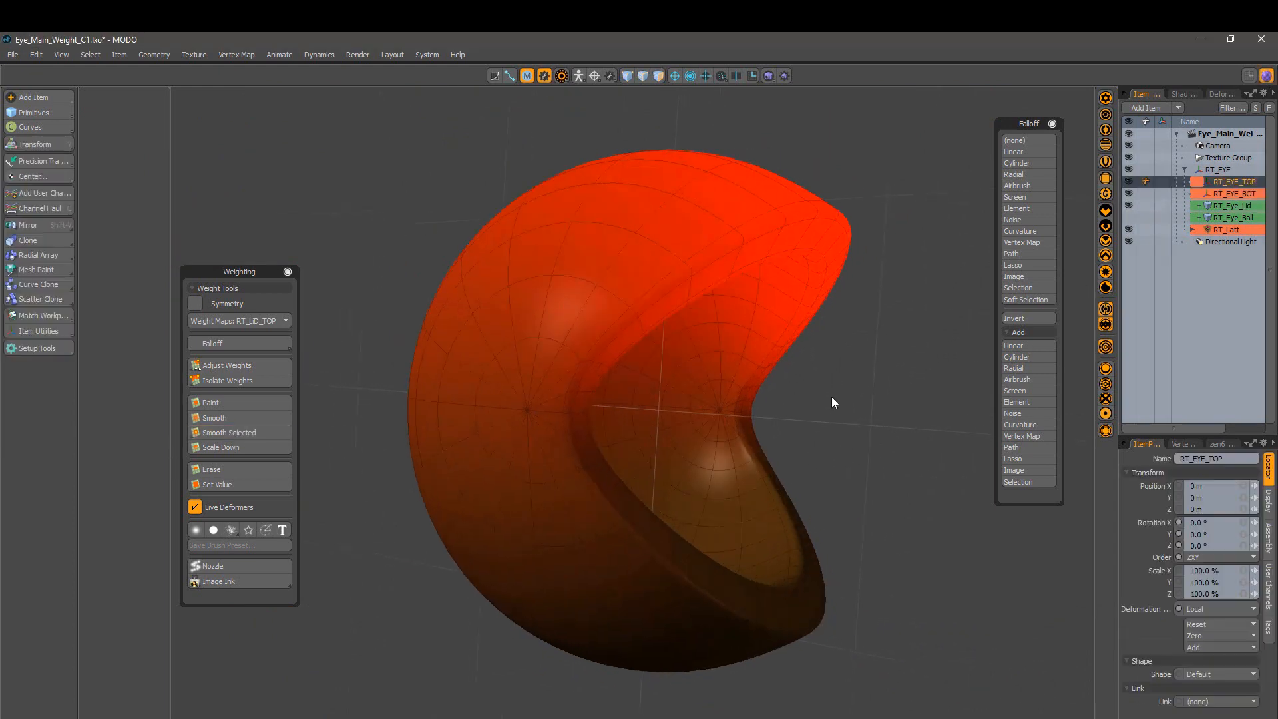
{"action": "left_click_drag", "start_coordinate": [644, 365], "coordinate": [633, 394]}
{"action": "left_click_drag", "start_coordinate": [492, 410], "coordinate": [263, 421], "text": "alt"}
{"action": "key", "text": "ctrl+z"}
{"action": "left_click_drag", "start_coordinate": [585, 361], "coordinate": [595, 401]}
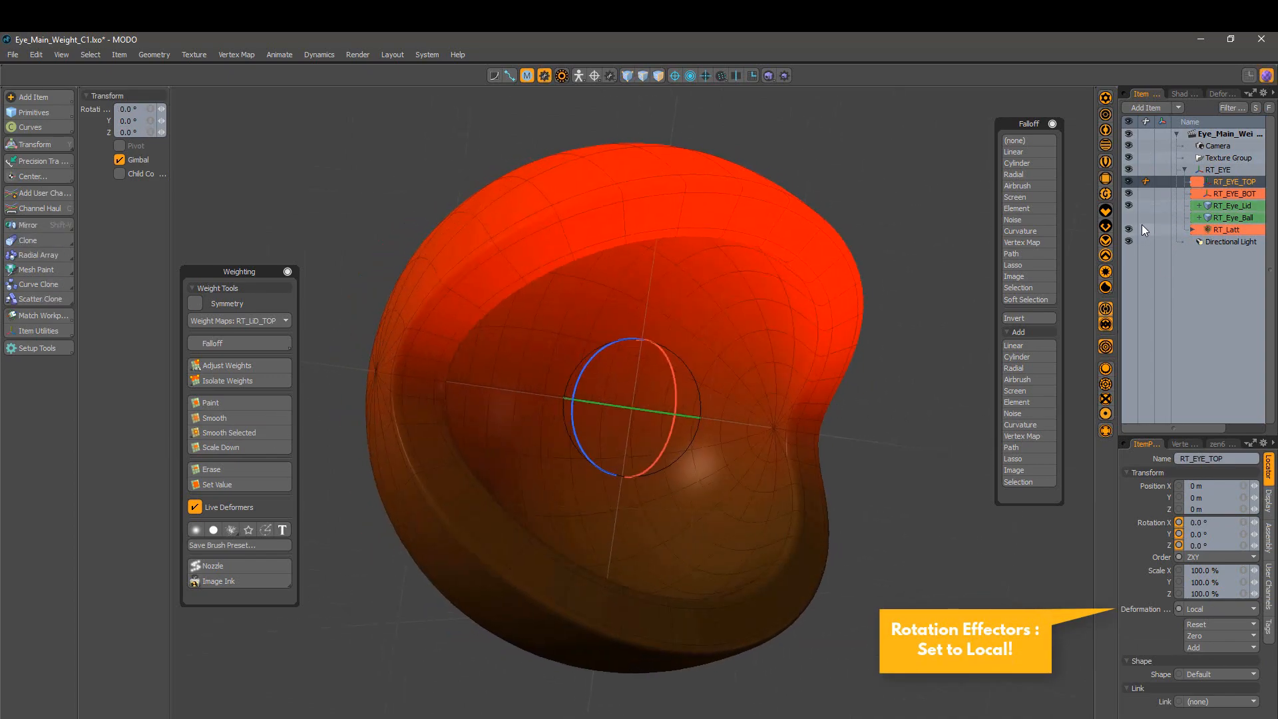
Step: Show RT_Eye_Ball, rotate RT_EYE_TOP to 34° in X and 32° in Z, and inspect the lid's corner
{"action": "left_click_drag", "start_coordinate": [674, 396], "coordinate": [689, 363]}
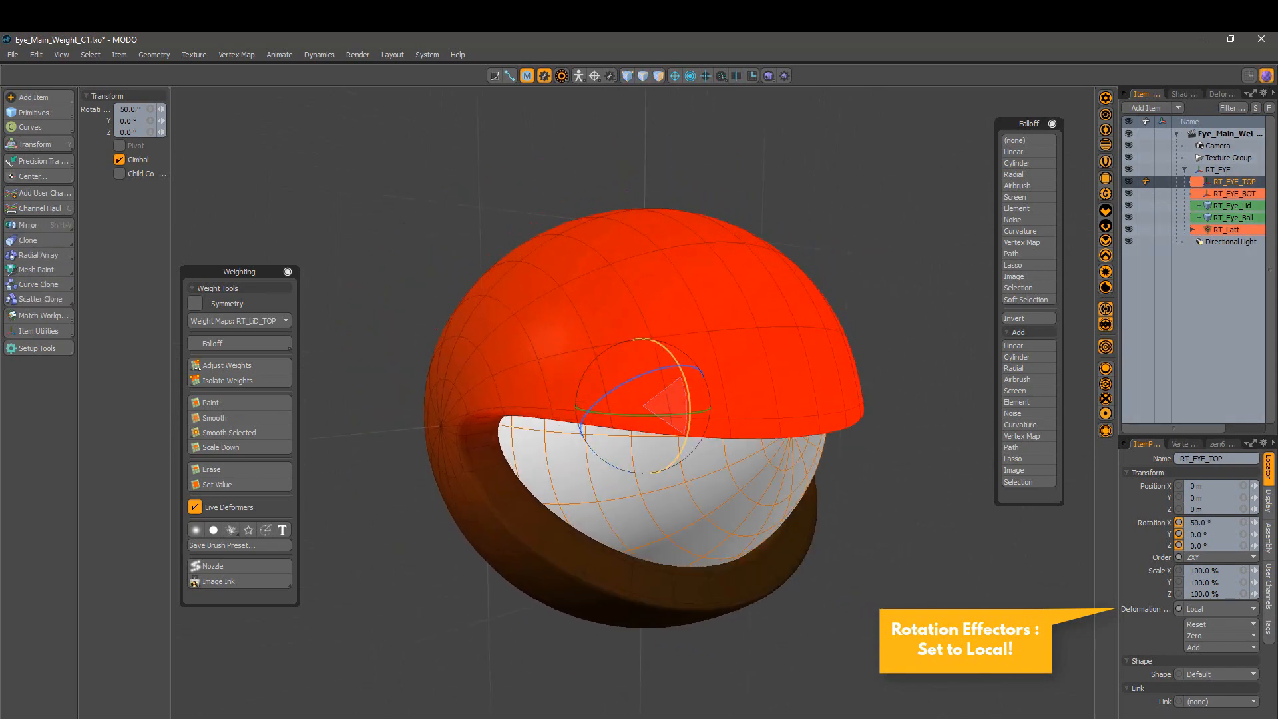
{"action": "left_click_drag", "start_coordinate": [686, 436], "coordinate": [675, 364]}
{"action": "left_click_drag", "start_coordinate": [598, 370], "coordinate": [594, 409]}
{"action": "left_click_drag", "start_coordinate": [504, 426], "coordinate": [473, 421], "text": "alt"}
{"action": "left_click_drag", "start_coordinate": [620, 377], "coordinate": [615, 436]}
{"action": "left_click_drag", "start_coordinate": [732, 406], "coordinate": [979, 375], "text": "alt"}
{"action": "scroll", "coordinate": [633, 403], "scroll_direction": "up", "scroll_amount": 5}
{"action": "left_click_drag", "start_coordinate": [566, 403], "coordinate": [590, 401], "text": "alt"}
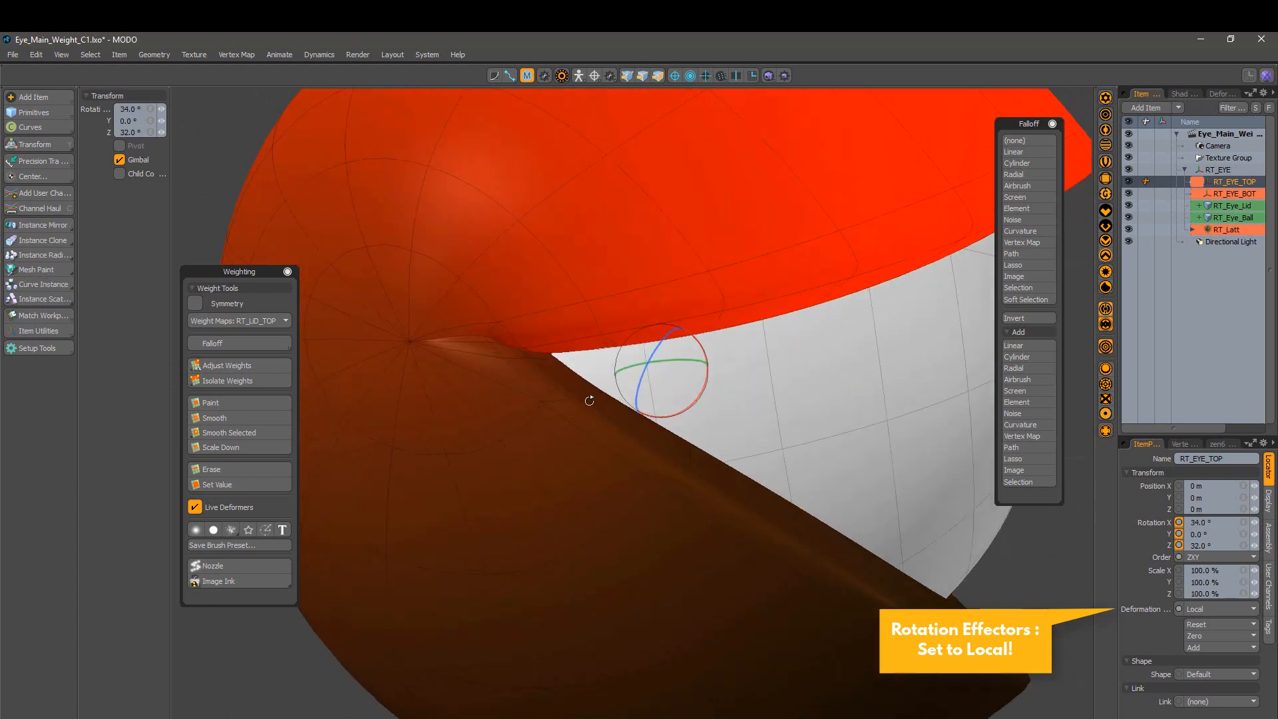
Step: Undo RT_EYE_TOP's X and Z rotations and view the whole open eye with its eyeball
{"action": "scroll", "coordinate": [589, 401], "scroll_direction": "down", "scroll_amount": 6}
{"action": "left_click_drag", "start_coordinate": [826, 400], "coordinate": [574, 416], "text": "alt"}
{"action": "key", "text": "ctrl+z"}
{"action": "key", "text": "ctrl+z"}
{"action": "left_click_drag", "start_coordinate": [786, 476], "coordinate": [792, 524], "text": "alt"}
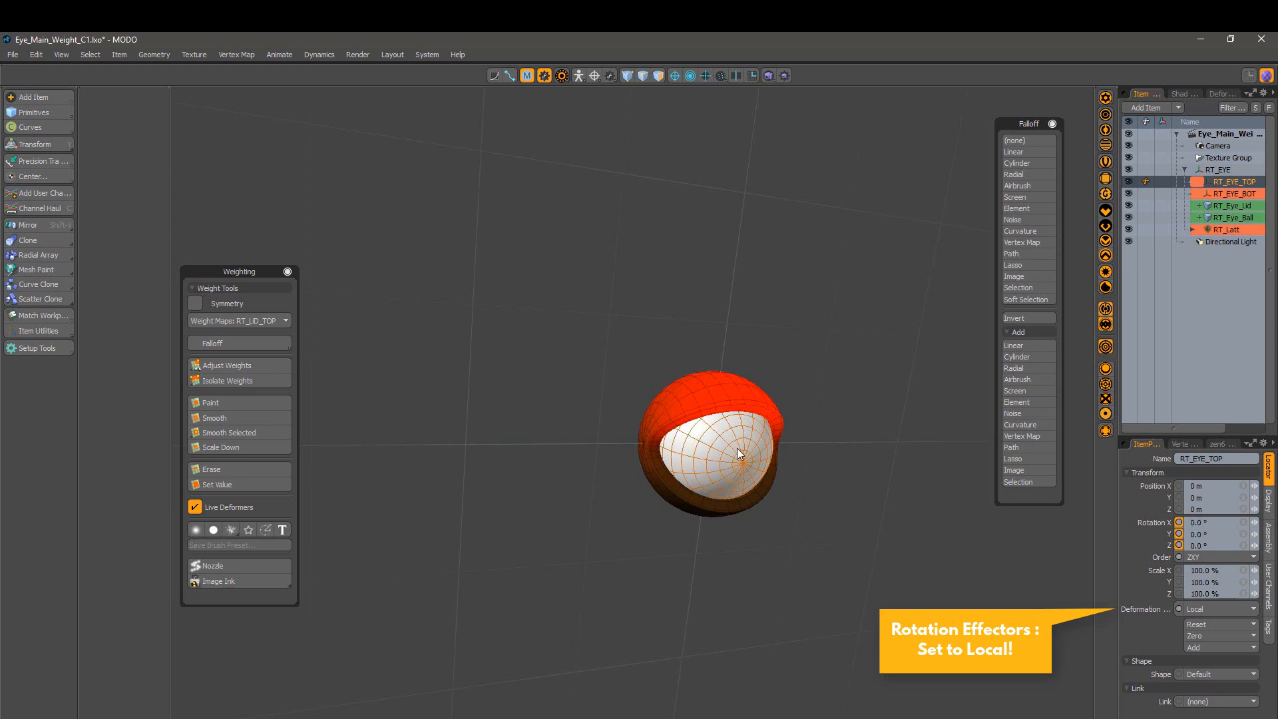
{"action": "scroll", "coordinate": [737, 448], "scroll_direction": "up", "scroll_amount": 2}
{"action": "left_click_drag", "start_coordinate": [737, 448], "coordinate": [759, 408], "text": "alt"}
{"action": "scroll", "coordinate": [708, 433], "scroll_direction": "up", "scroll_amount": 4}
{"action": "scroll", "coordinate": [706, 459], "scroll_direction": "down", "scroll_amount": 2}
{"action": "left_click_drag", "start_coordinate": [705, 460], "coordinate": [1067, 345], "text": "alt"}
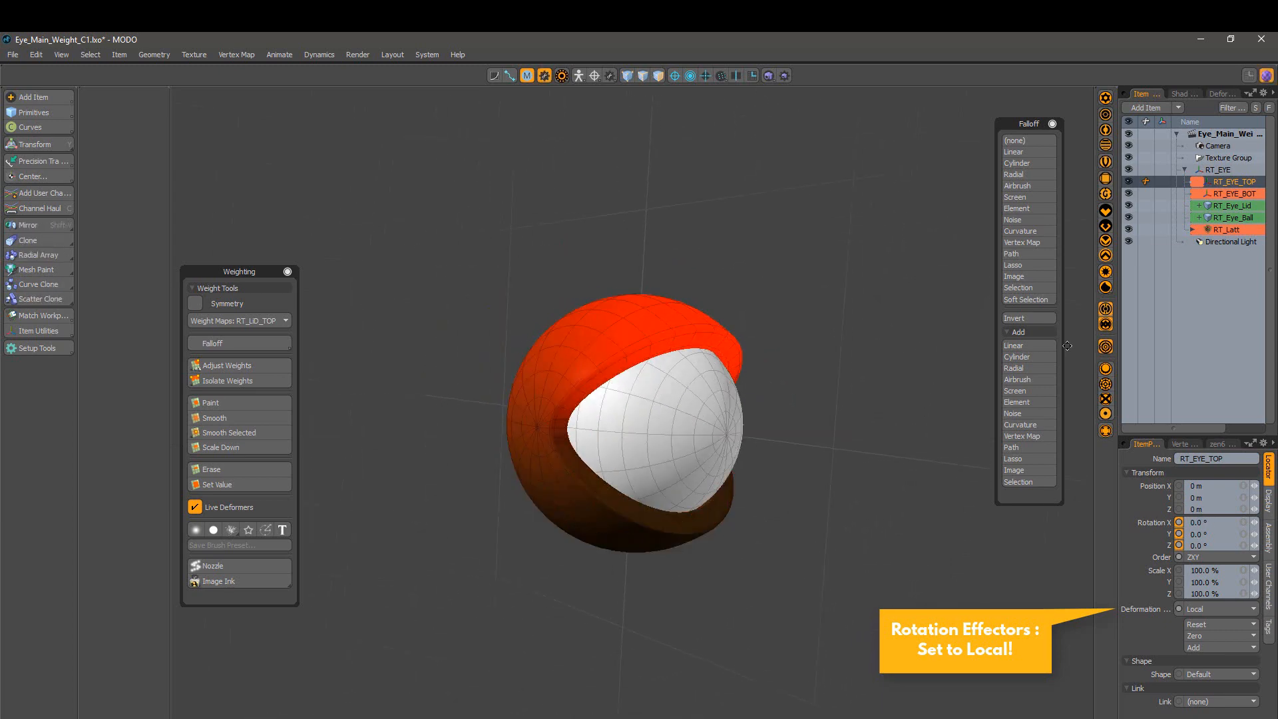
{"action": "scroll", "coordinate": [1069, 353], "scroll_direction": "down", "scroll_amount": 3}
Step: Show the rig's locator axes, the lattice cage and the environment backdrop in the viewport, and clear the selection
{"action": "left_click", "coordinate": [1110, 414]}
{"action": "left_click_drag", "start_coordinate": [810, 434], "coordinate": [1079, 170], "text": "alt"}
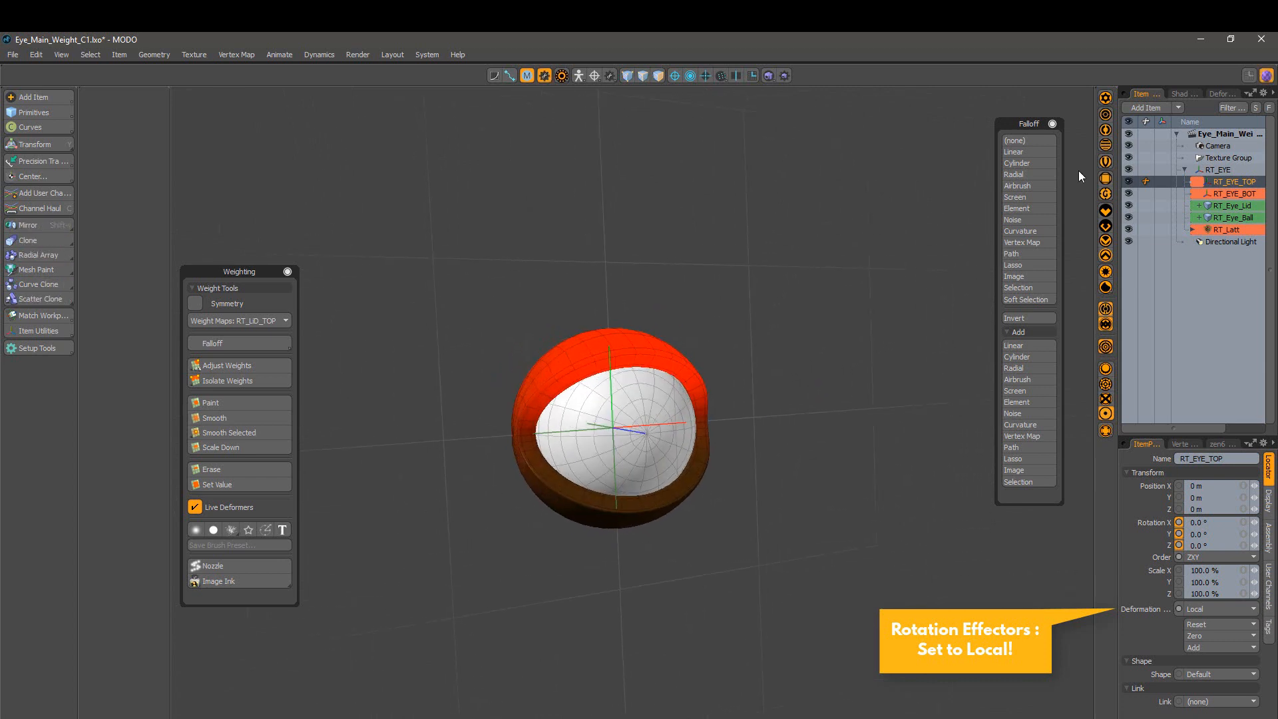
{"action": "left_click_drag", "start_coordinate": [960, 349], "coordinate": [1012, 343], "text": "alt"}
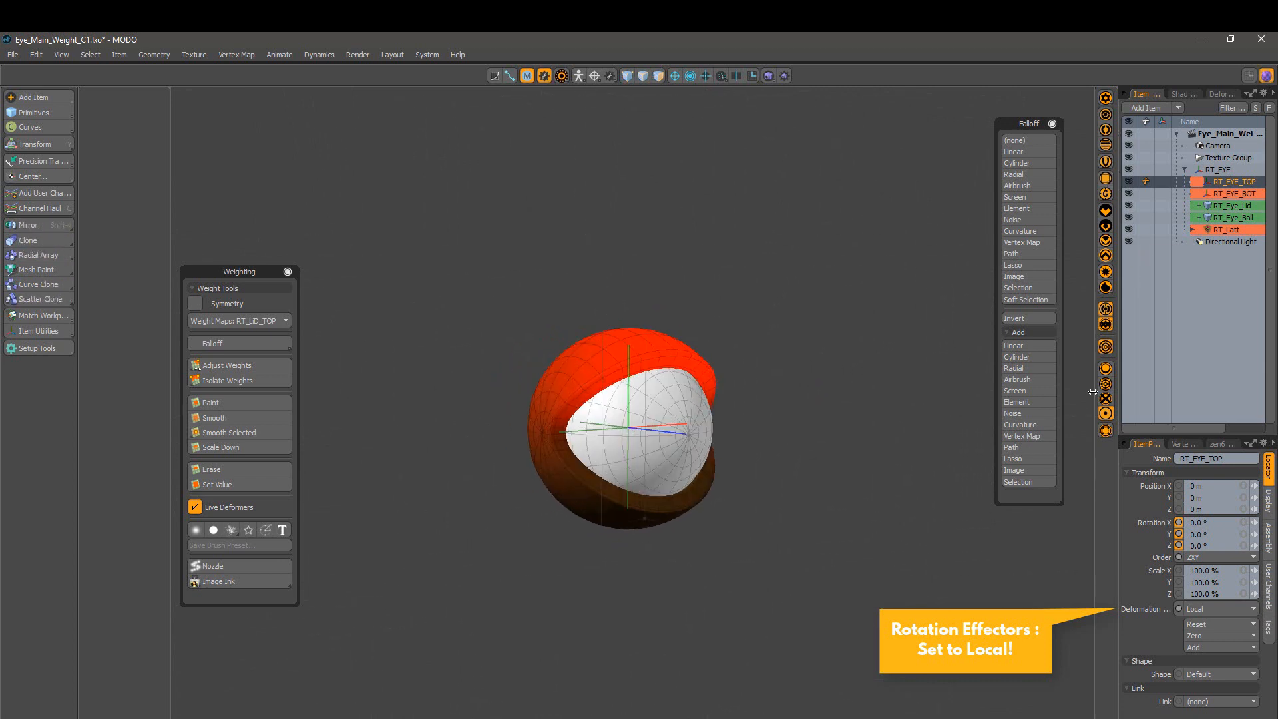
{"action": "left_click", "coordinate": [1106, 213]}
{"action": "mouse_move", "coordinate": [645, 451]}
{"action": "left_mouse_down", "text": "alt"}
{"action": "mouse_move", "coordinate": [707, 429]}
{"action": "mouse_move", "coordinate": [564, 468]}
{"action": "mouse_move", "coordinate": [594, 481]}
{"action": "left_mouse_up", "text": "alt"}
{"action": "left_click", "coordinate": [832, 494]}
{"action": "left_click_drag", "start_coordinate": [832, 494], "coordinate": [951, 373], "text": "alt"}
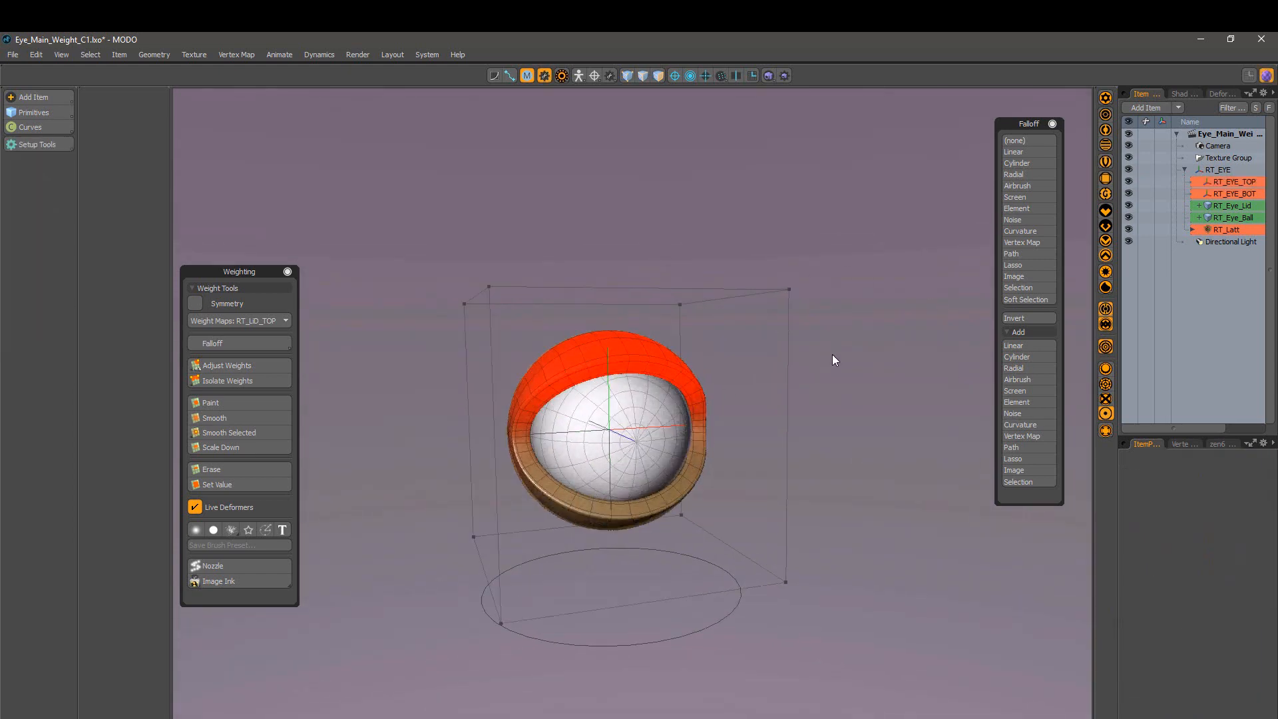
Step: Select the lattice's four top points, raise them to a Y position of 1 m, and deselect them
{"action": "left_click", "coordinate": [789, 347]}
{"action": "right_click_drag", "start_coordinate": [877, 228], "coordinate": [390, 325]}
{"action": "left_click_drag", "start_coordinate": [768, 234], "coordinate": [768, 91]}
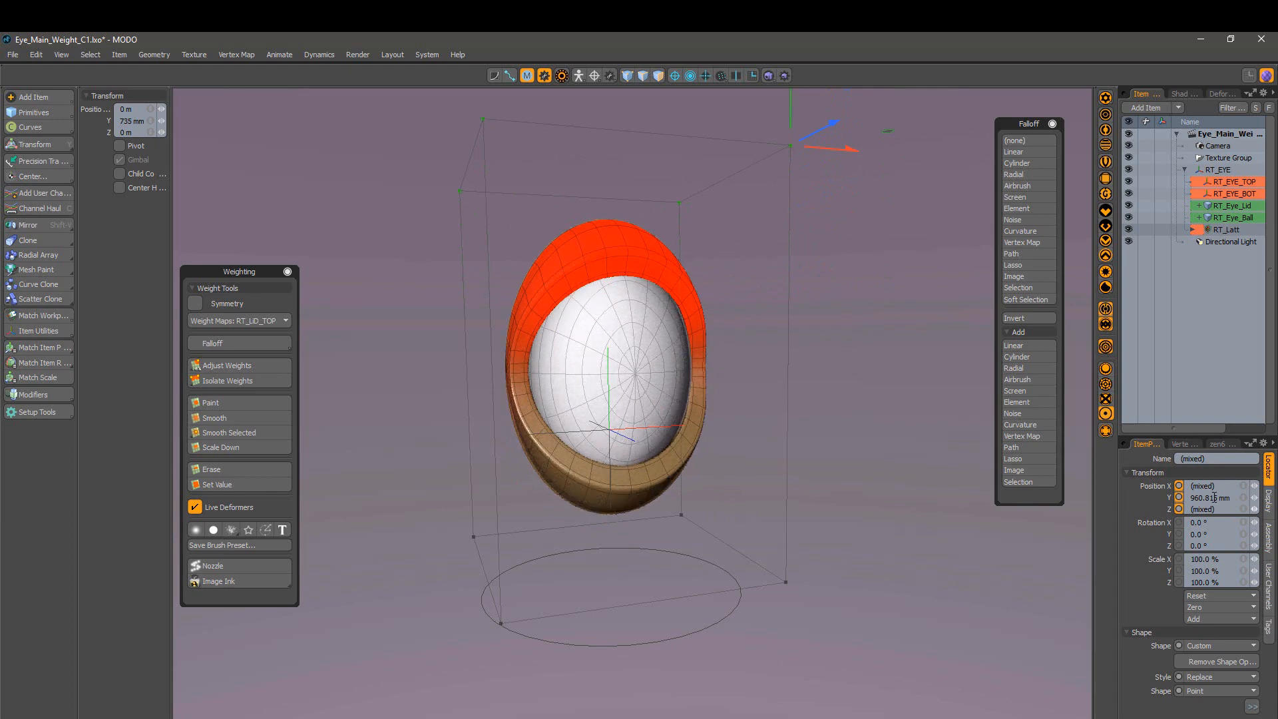
{"action": "type", "text": "1"}
{"action": "key", "text": "Return"}
{"action": "left_click", "coordinate": [838, 437]}
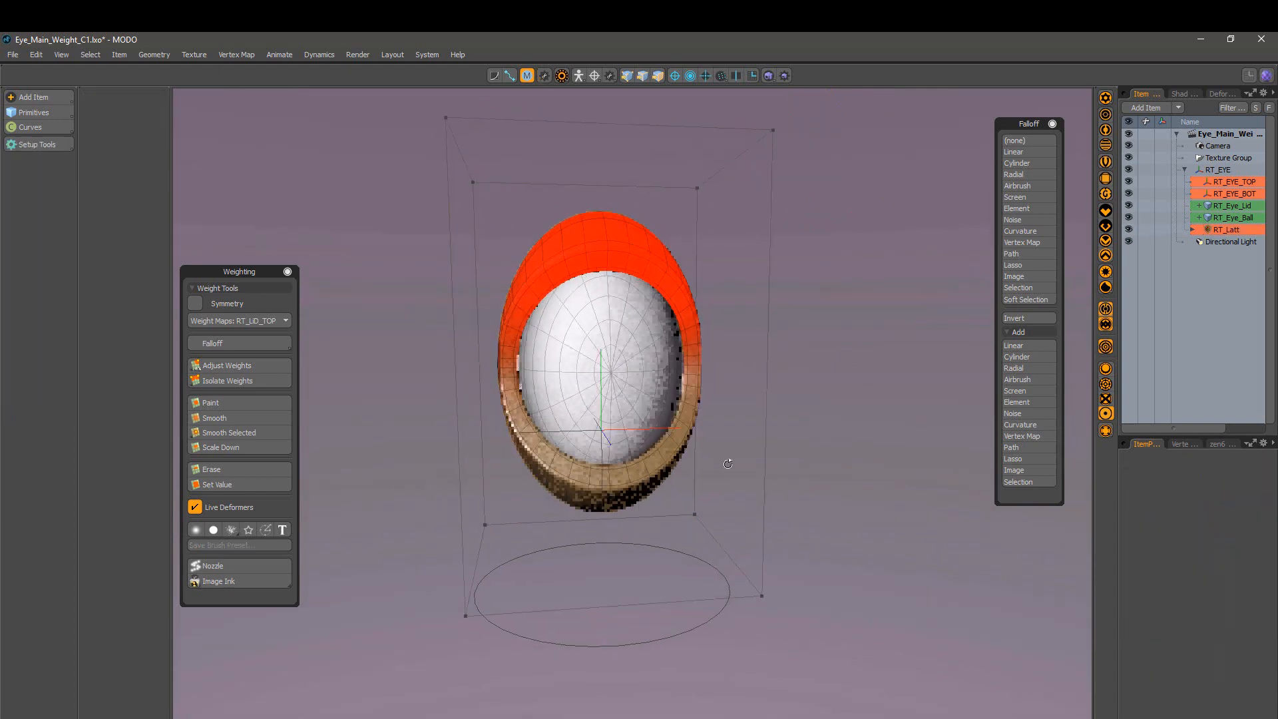
Step: Start rotating RT_EYE_TOP and set the action center's center to Selection
{"action": "left_click", "coordinate": [1228, 181]}
{"action": "key", "text": "e"}
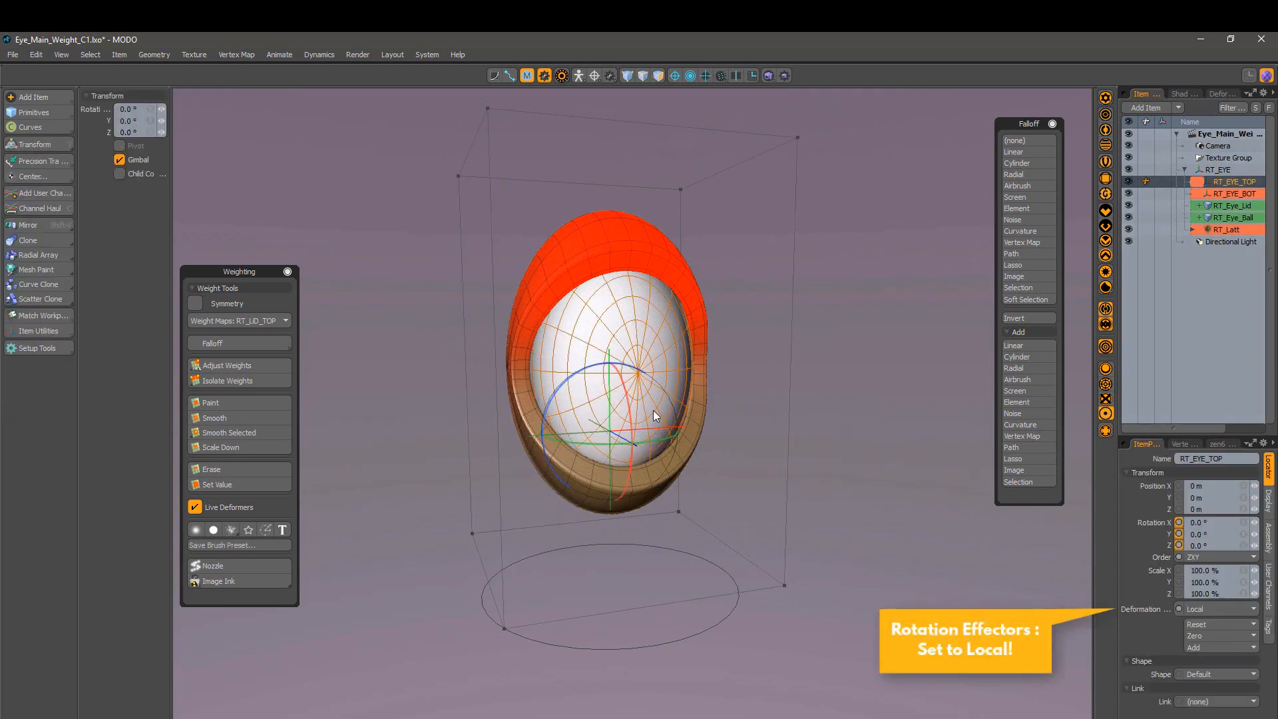
{"action": "left_click_drag", "start_coordinate": [656, 419], "coordinate": [727, 429], "text": "alt"}
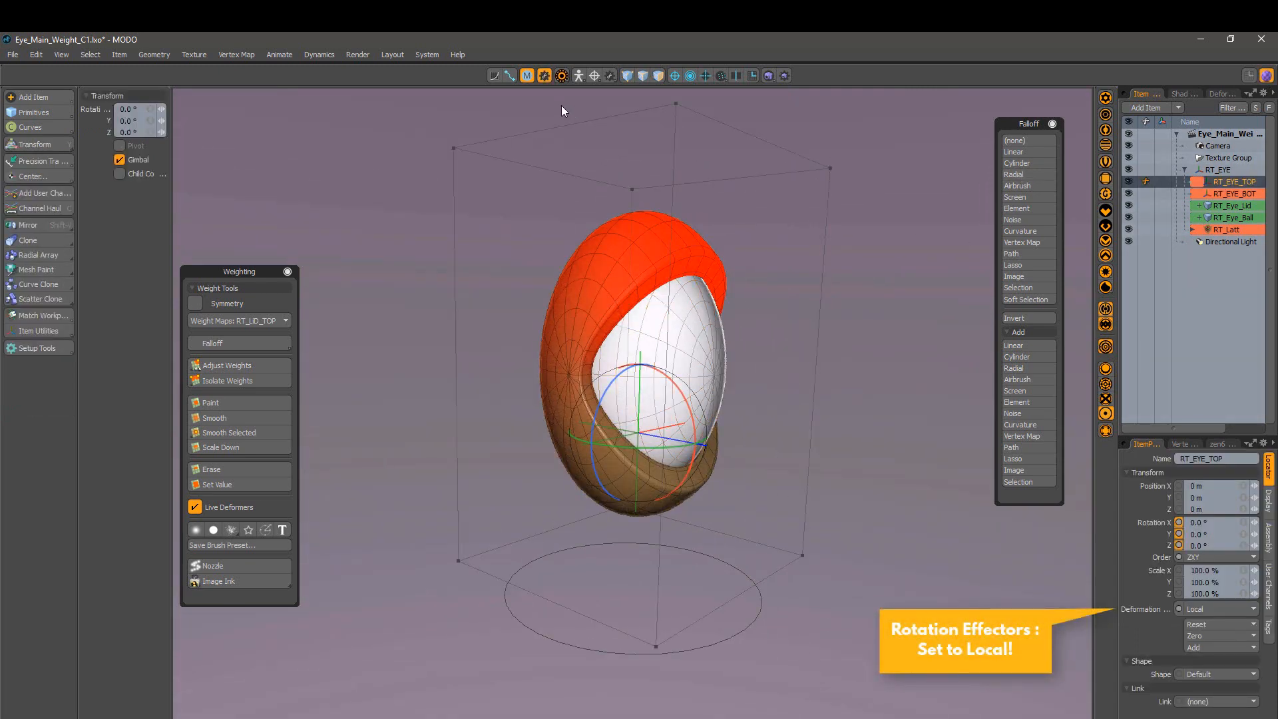
{"action": "left_click", "coordinate": [674, 75]}
{"action": "left_click", "coordinate": [665, 130]}
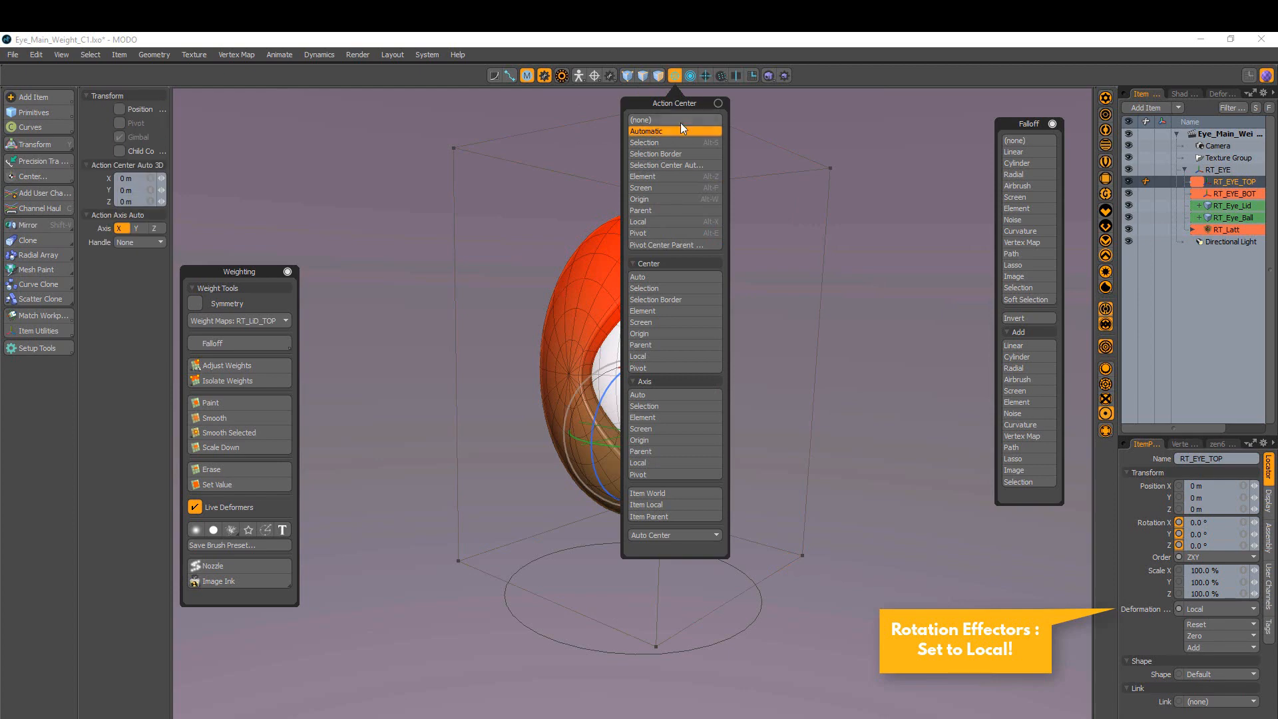
{"action": "left_click", "coordinate": [681, 121]}
{"action": "left_click", "coordinate": [677, 288]}
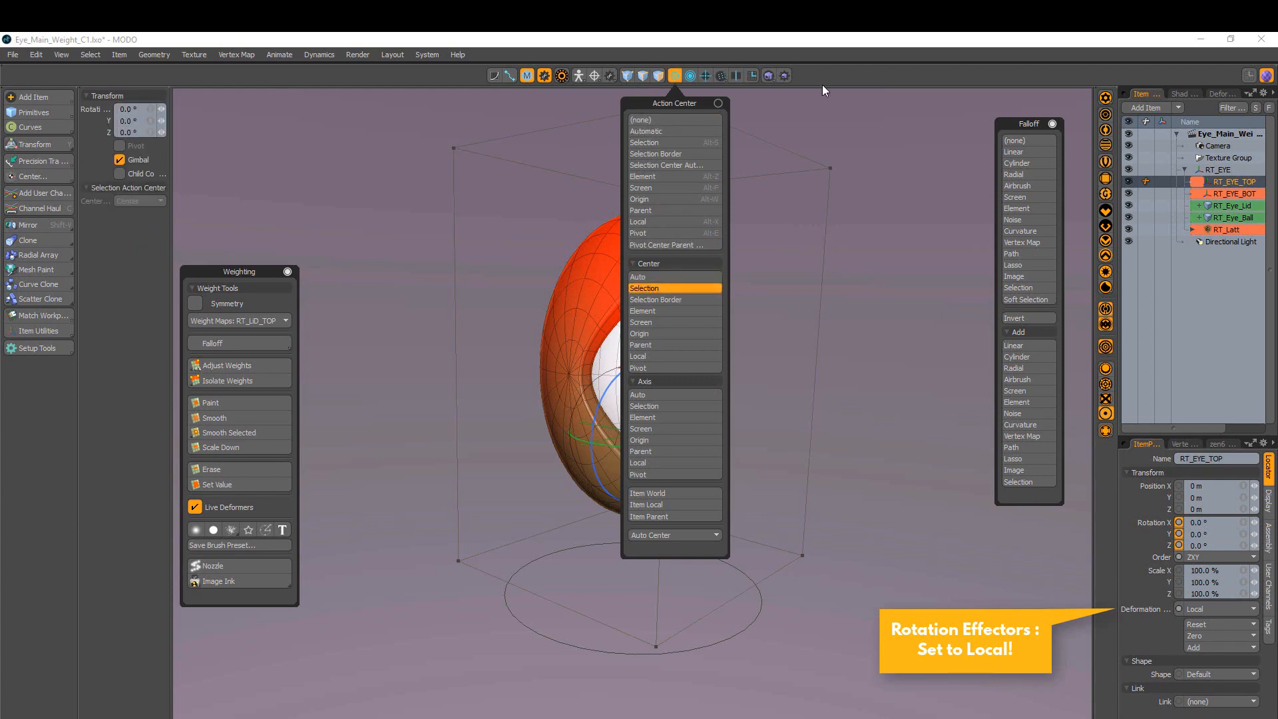
{"action": "left_click_drag", "start_coordinate": [678, 403], "coordinate": [712, 393], "text": "alt"}
{"action": "left_click_drag", "start_coordinate": [822, 335], "coordinate": [797, 350], "text": "alt"}
Step: Test the stretched eye by rotating RT_EYE_TOP to 49° in X and 22.5° in Z, and undo the Z rotation
{"action": "left_click", "coordinate": [1226, 193]}
{"action": "left_click", "coordinate": [1225, 183]}
{"action": "left_click_drag", "start_coordinate": [711, 406], "coordinate": [782, 407], "text": "alt"}
{"action": "key", "text": "e"}
{"action": "left_click_drag", "start_coordinate": [714, 379], "coordinate": [719, 450]}
{"action": "left_click_drag", "start_coordinate": [784, 420], "coordinate": [624, 369], "text": "alt"}
{"action": "left_click_drag", "start_coordinate": [792, 372], "coordinate": [885, 366], "text": "alt"}
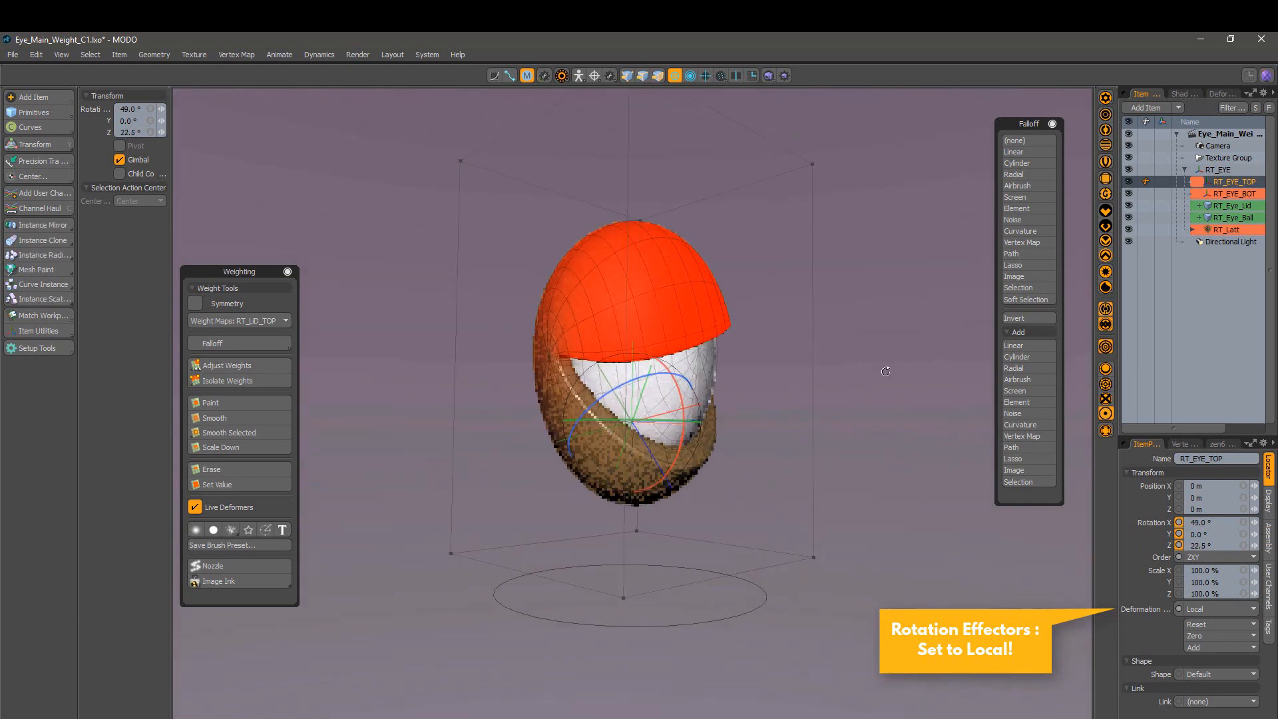
{"action": "scroll", "coordinate": [799, 376], "scroll_direction": "up", "scroll_amount": 5}
{"action": "left_click_drag", "start_coordinate": [566, 394], "coordinate": [501, 399], "text": "alt"}
{"action": "key", "text": "ctrl+z"}
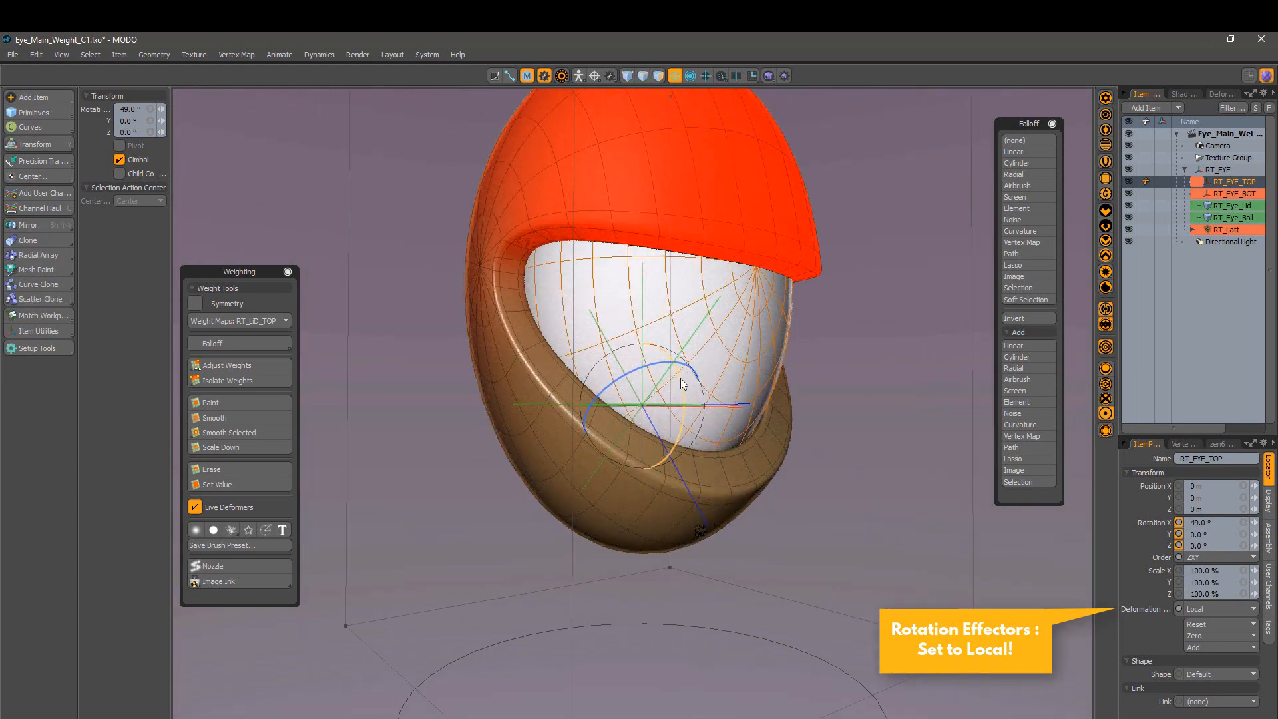
Step: Rotate RT_EYE_TOP to 8° in X and 28.5° in Z, inspect the lid's corner, and undo the Z rotation
{"action": "left_click_drag", "start_coordinate": [680, 378], "coordinate": [669, 309]}
{"action": "left_click_drag", "start_coordinate": [679, 416], "coordinate": [613, 433], "text": "alt"}
{"action": "scroll", "coordinate": [619, 426], "scroll_direction": "down", "scroll_amount": 5}
{"action": "left_click_drag", "start_coordinate": [620, 374], "coordinate": [604, 406]}
{"action": "left_click_drag", "start_coordinate": [749, 428], "coordinate": [882, 419], "text": "alt"}
{"action": "scroll", "coordinate": [685, 373], "scroll_direction": "up", "scroll_amount": 5}
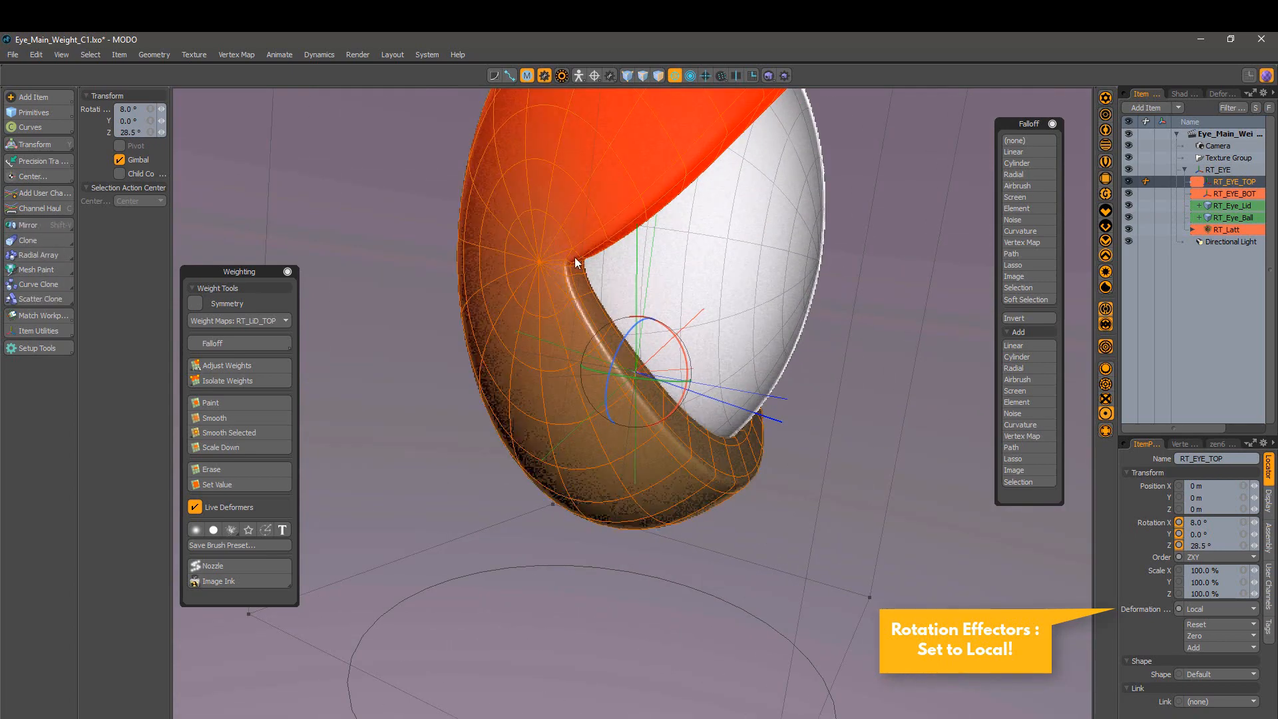
{"action": "left_click_drag", "start_coordinate": [820, 387], "coordinate": [671, 418], "text": "alt"}
{"action": "scroll", "coordinate": [550, 348], "scroll_direction": "down", "scroll_amount": 4}
{"action": "key", "text": "ctrl+z"}
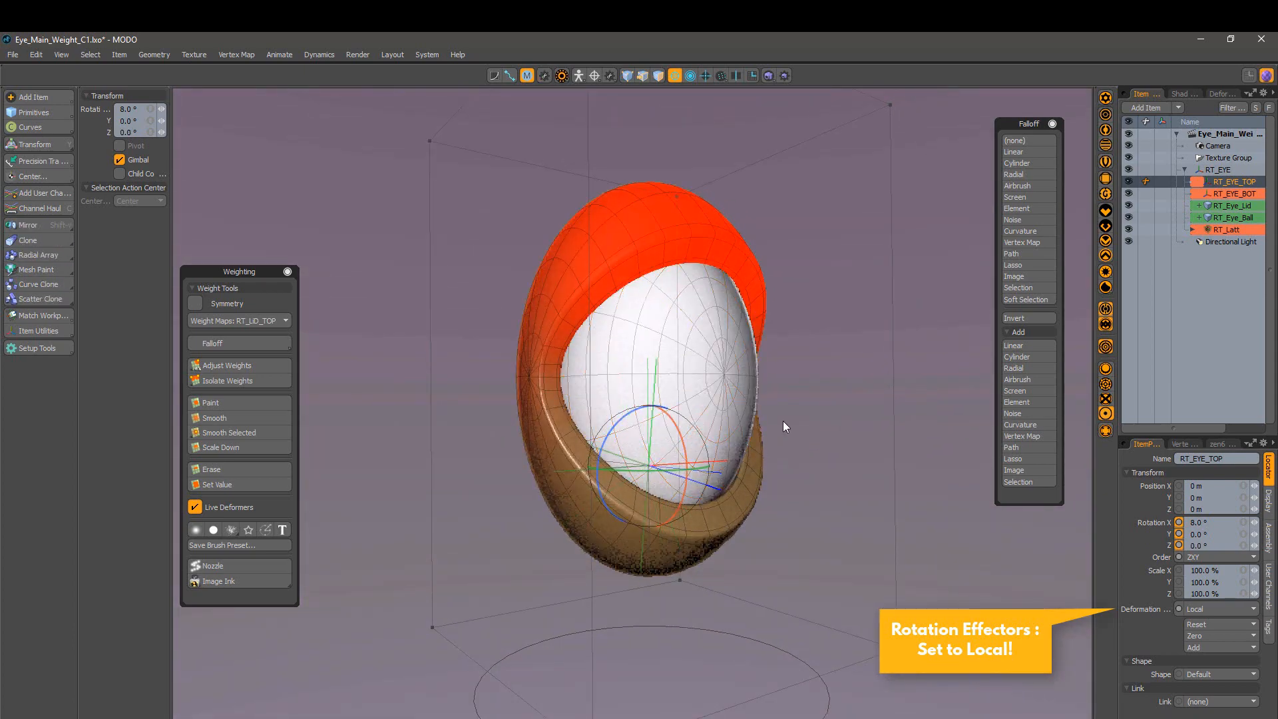
Step: Drop the Rotate tool, select the lattice's four top points and set their Y position to 0 m
{"action": "left_click_drag", "start_coordinate": [783, 423], "coordinate": [866, 432], "text": "alt"}
{"action": "key", "text": "space"}
{"action": "scroll", "coordinate": [899, 346], "scroll_direction": "down", "scroll_amount": 2}
{"action": "left_click", "coordinate": [838, 353]}
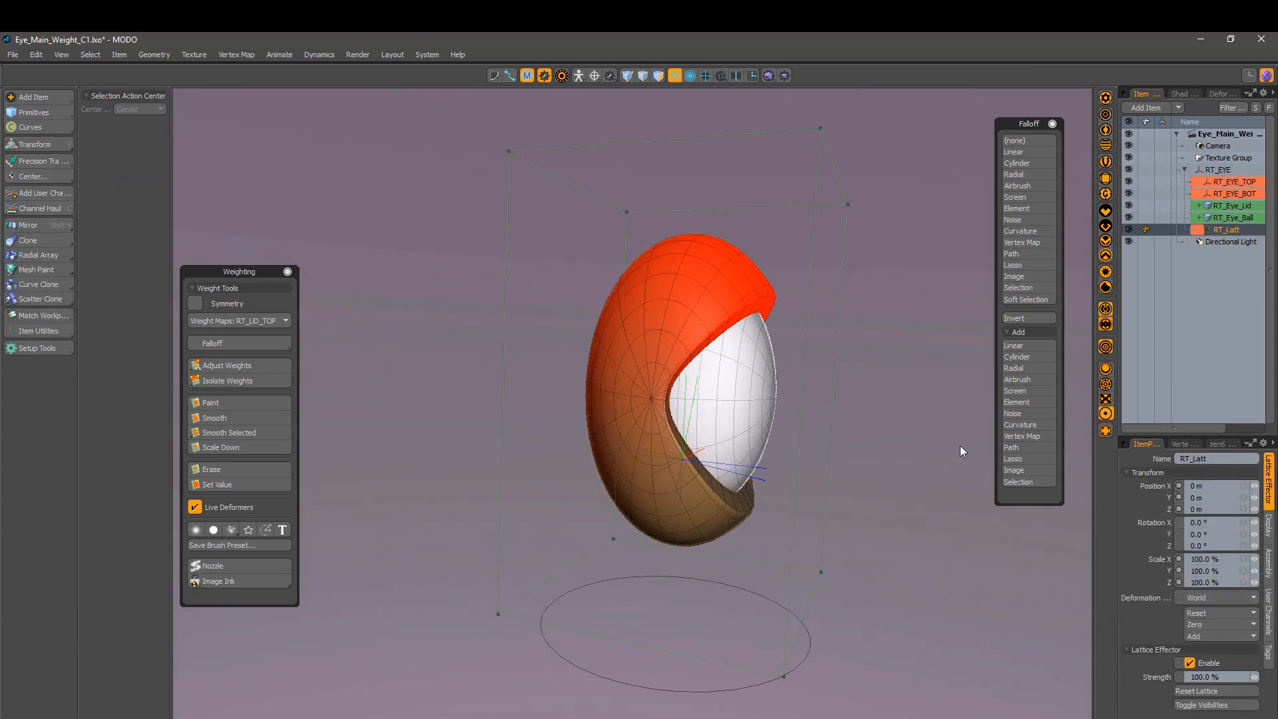
{"action": "left_click", "coordinate": [913, 210]}
{"action": "left_click", "coordinate": [833, 167]}
{"action": "scroll", "coordinate": [869, 276], "scroll_direction": "down", "scroll_amount": 1}
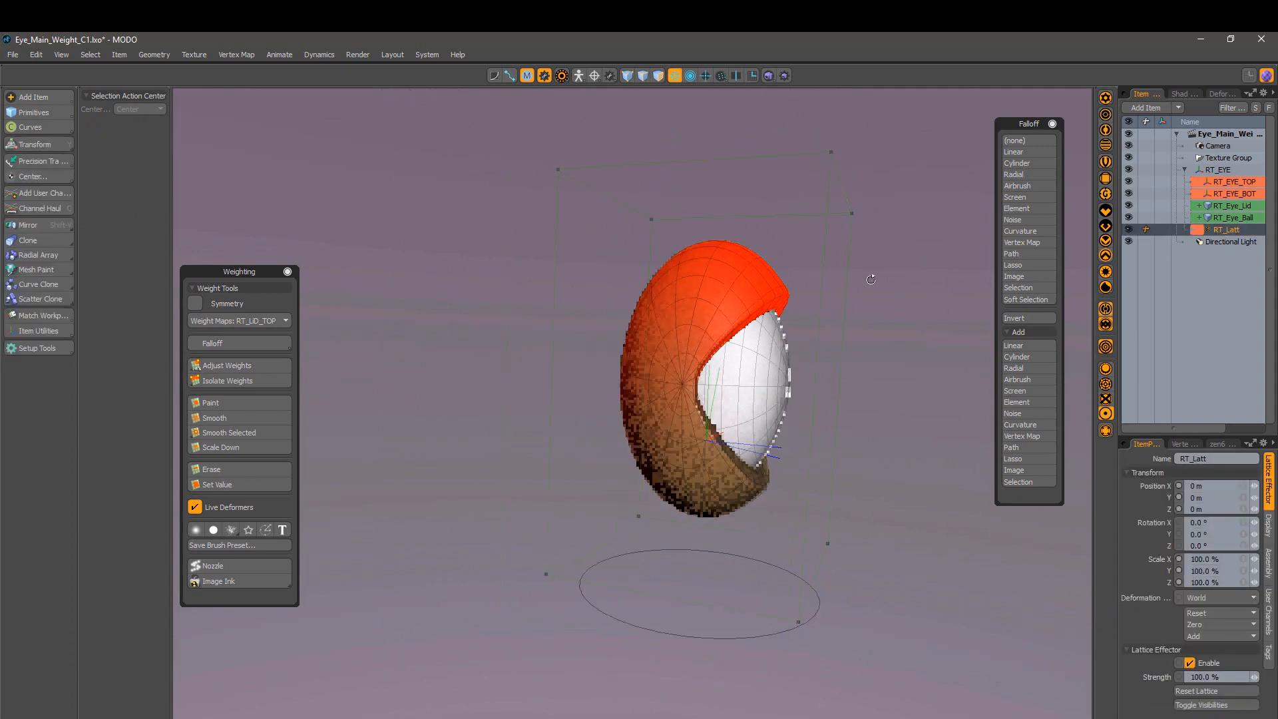
{"action": "left_click_drag", "start_coordinate": [870, 276], "coordinate": [886, 303], "text": "alt"}
{"action": "right_click_drag", "start_coordinate": [914, 164], "coordinate": [815, 178]}
{"action": "right_click_drag", "start_coordinate": [480, 191], "coordinate": [479, 191]}
{"action": "right_click_drag", "start_coordinate": [470, 123], "coordinate": [937, 208]}
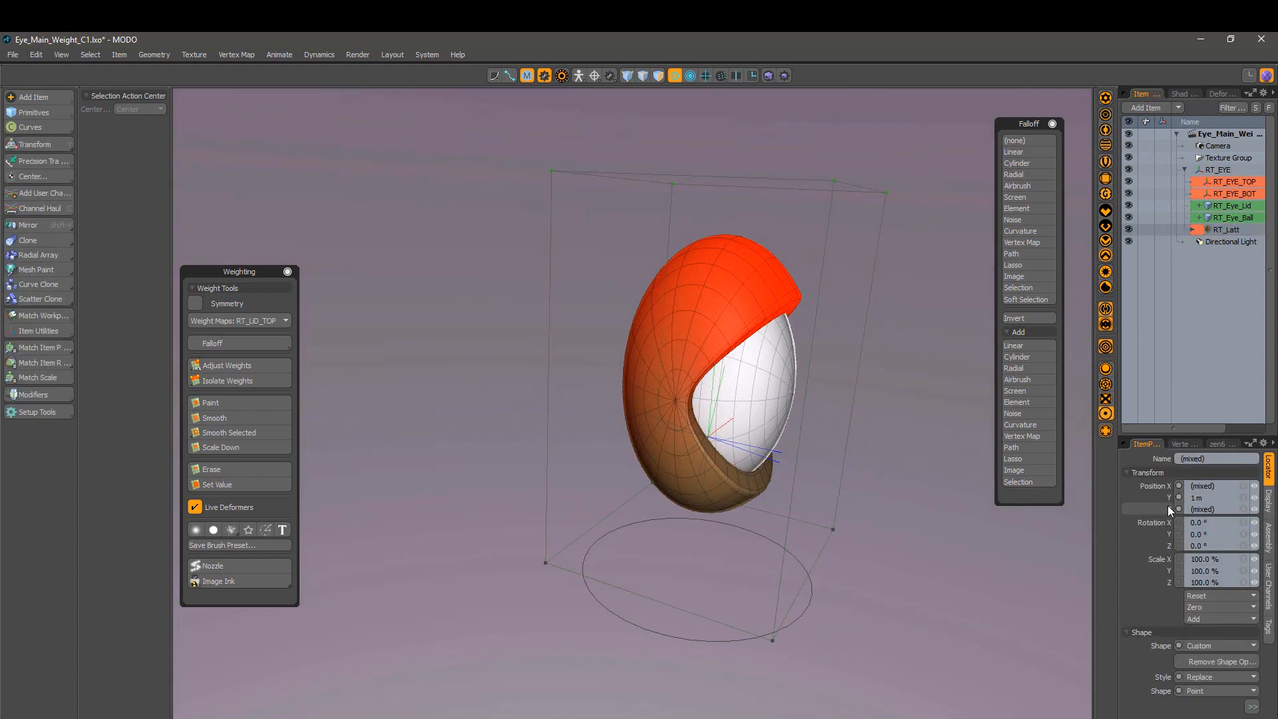
{"action": "type", "text": "0"}
{"action": "key", "text": "Return"}
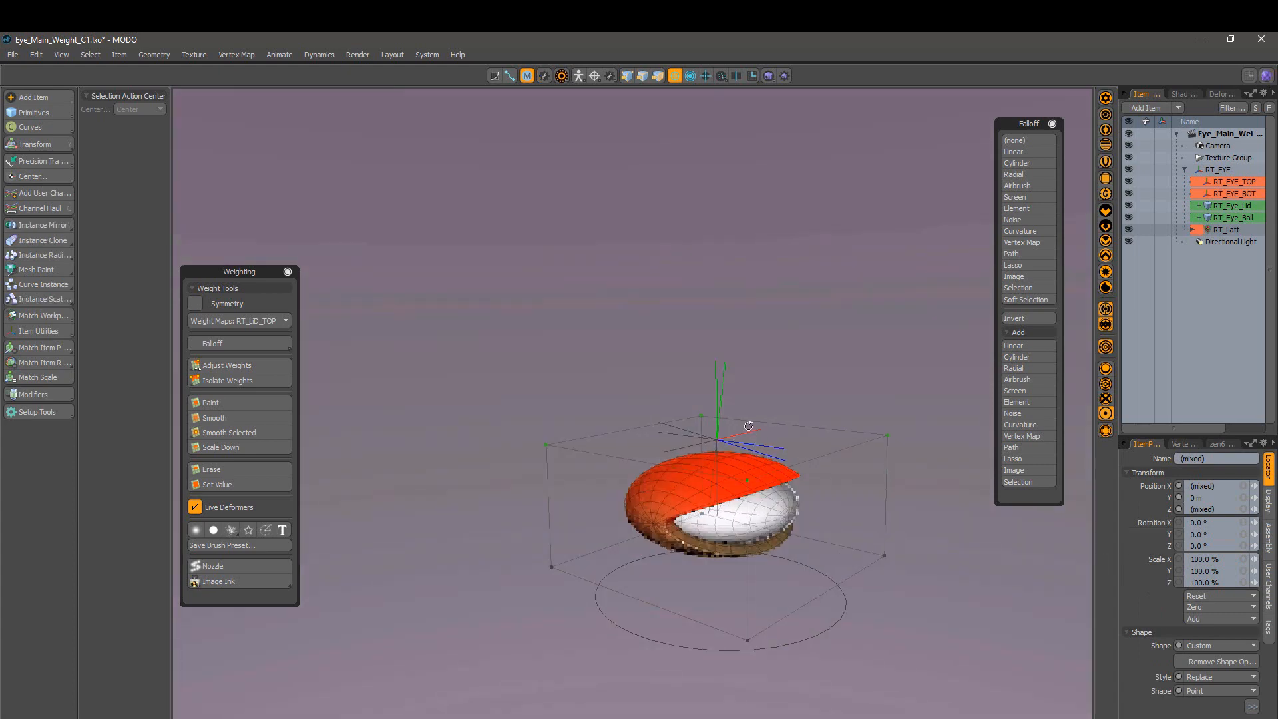
Step: Set the top lattice points' Y position to 1 m and finally to 0.5 m, and clear the action center
{"action": "type", "text": "1"}
{"action": "key", "text": "Return"}
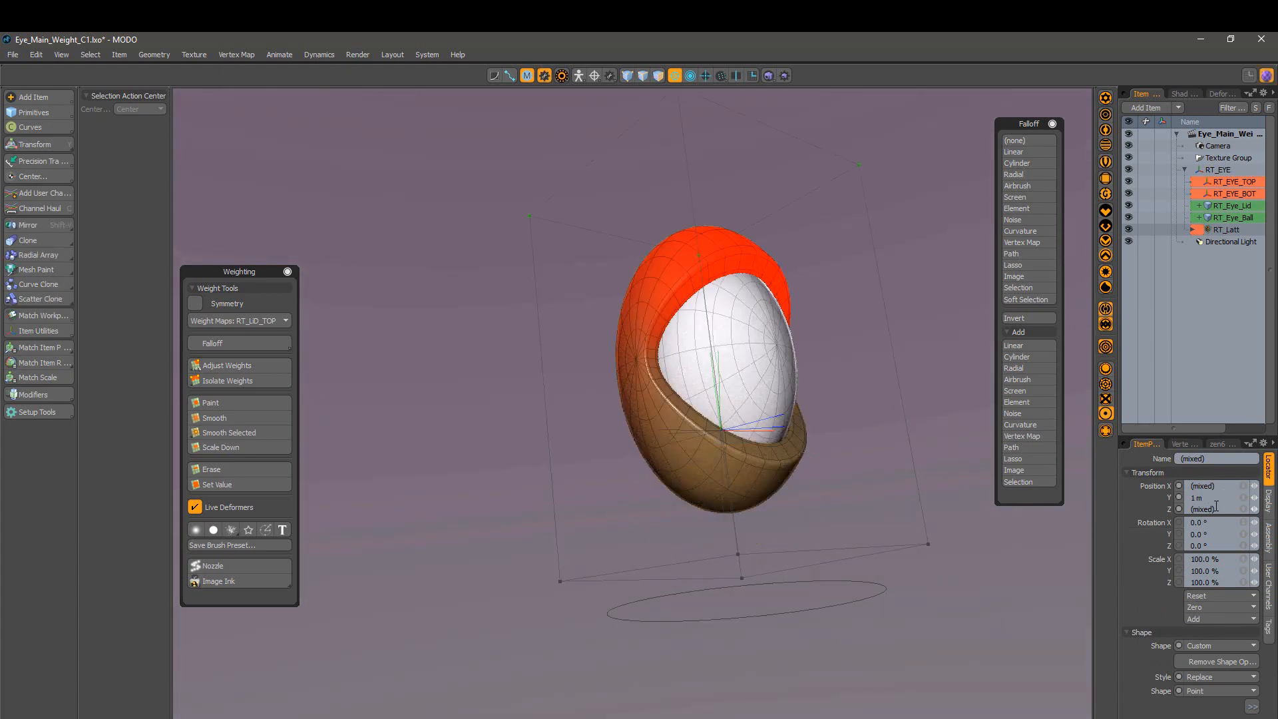
{"action": "type", "text": "0.5"}
{"action": "key", "text": "Return"}
{"action": "left_click_drag", "start_coordinate": [944, 453], "coordinate": [851, 458], "text": "alt"}
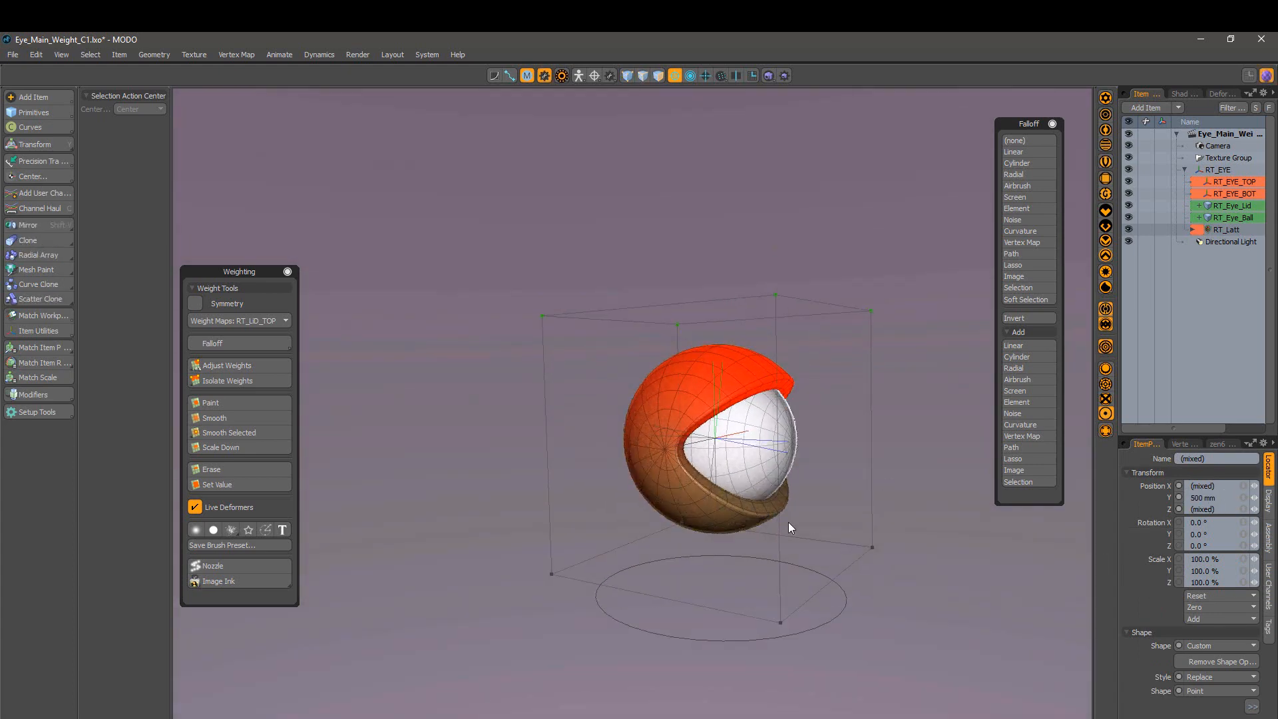
{"action": "left_click_drag", "start_coordinate": [791, 528], "coordinate": [813, 465], "text": "alt"}
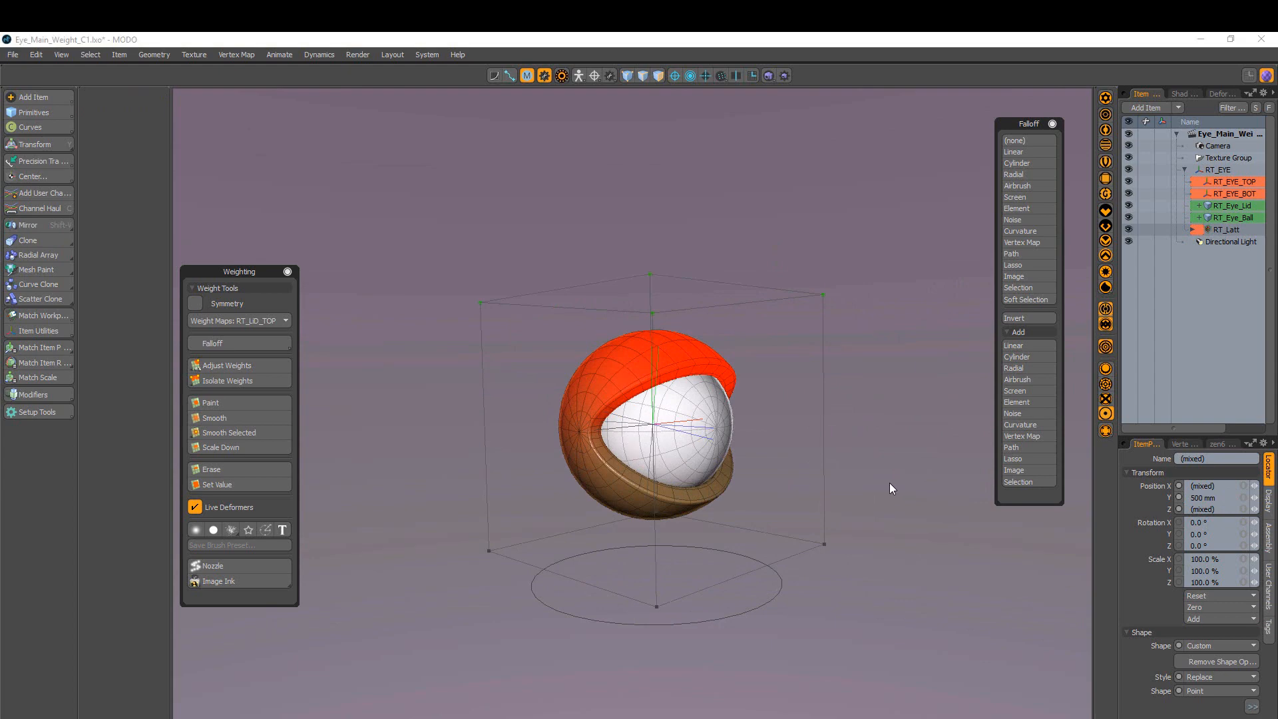
Step: Hide the locator axes and the lattice cage, view the eye from the side, and select RT_EYE_TOP
{"action": "left_click_drag", "start_coordinate": [892, 490], "coordinate": [1104, 421], "text": "alt"}
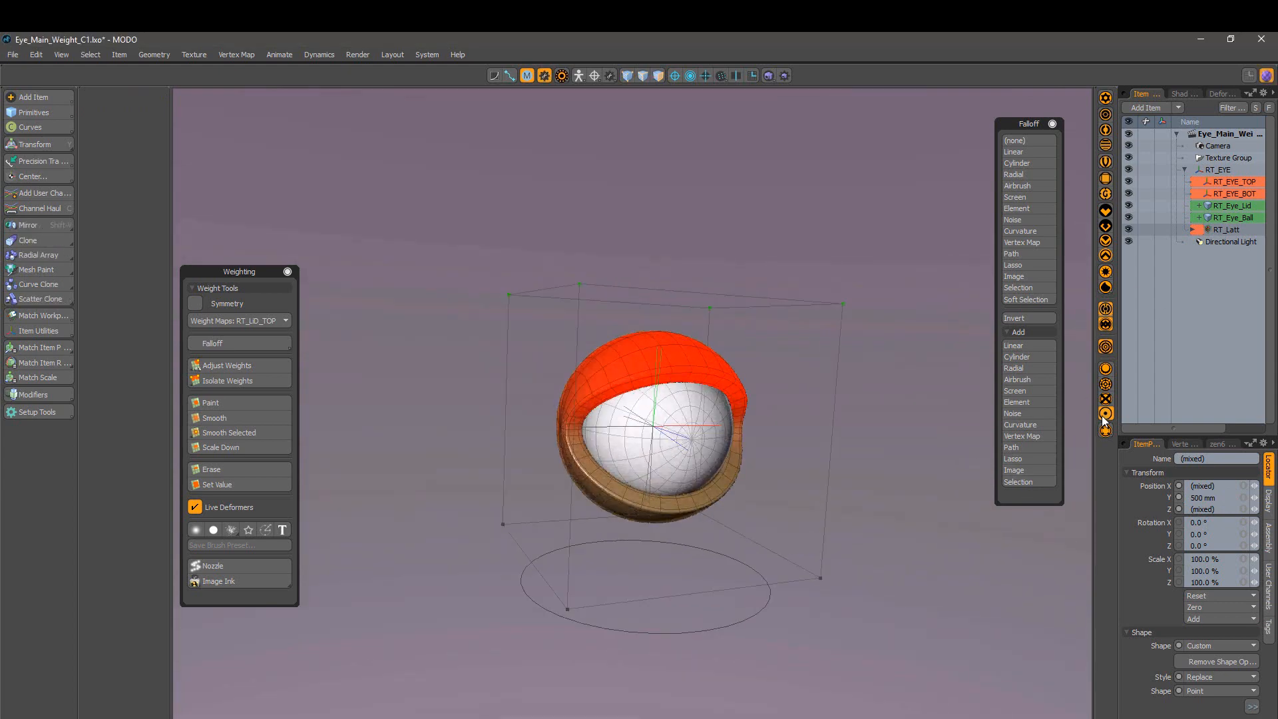
{"action": "left_click_drag", "start_coordinate": [809, 434], "coordinate": [1025, 347], "text": "alt"}
{"action": "left_click_drag", "start_coordinate": [688, 443], "coordinate": [540, 519], "text": "ctrl+alt"}
{"action": "left_click", "coordinate": [1215, 184]}
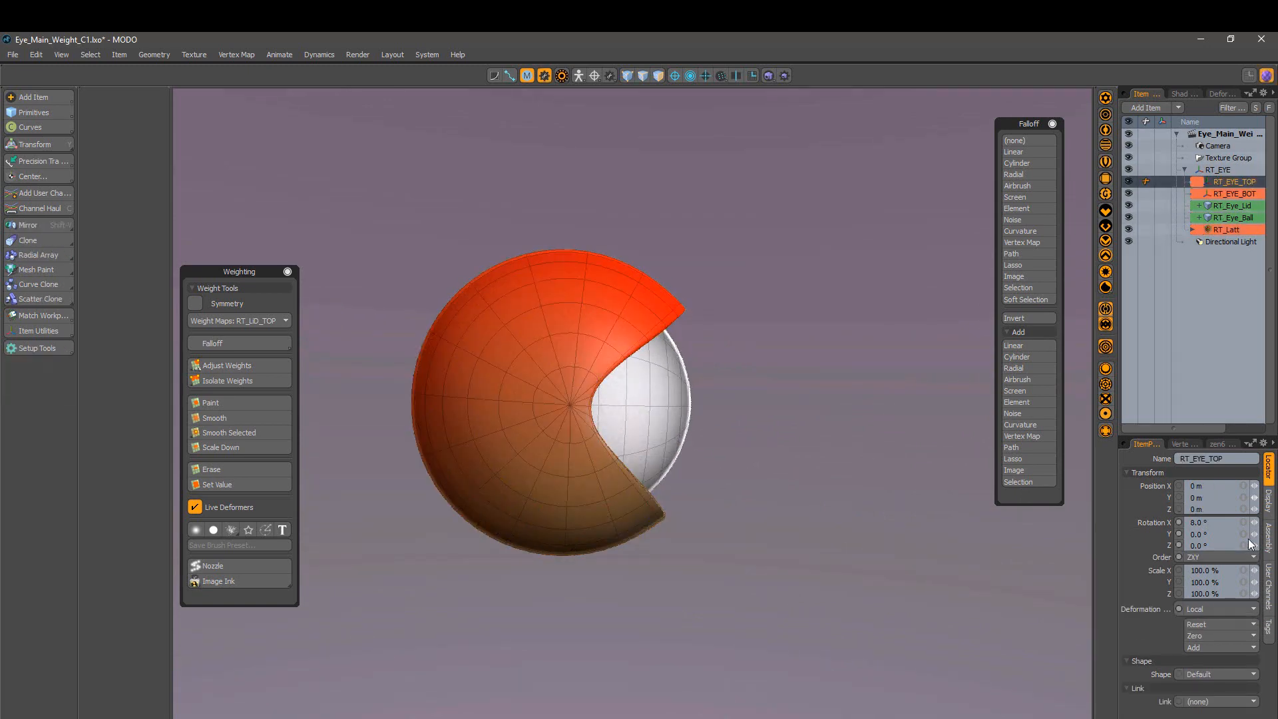
Step: Make RT_LID_BOT the active weight map and select the lower half of RT_Eye_Lid's vertices in a side view
{"action": "left_click", "coordinate": [1181, 443]}
{"action": "left_click", "coordinate": [1165, 495]}
{"action": "left_click_drag", "start_coordinate": [843, 578], "coordinate": [817, 581], "text": "alt"}
{"action": "key", "text": "1"}
{"action": "key", "text": "ctrl+space"}
{"action": "left_click", "coordinate": [703, 606]}
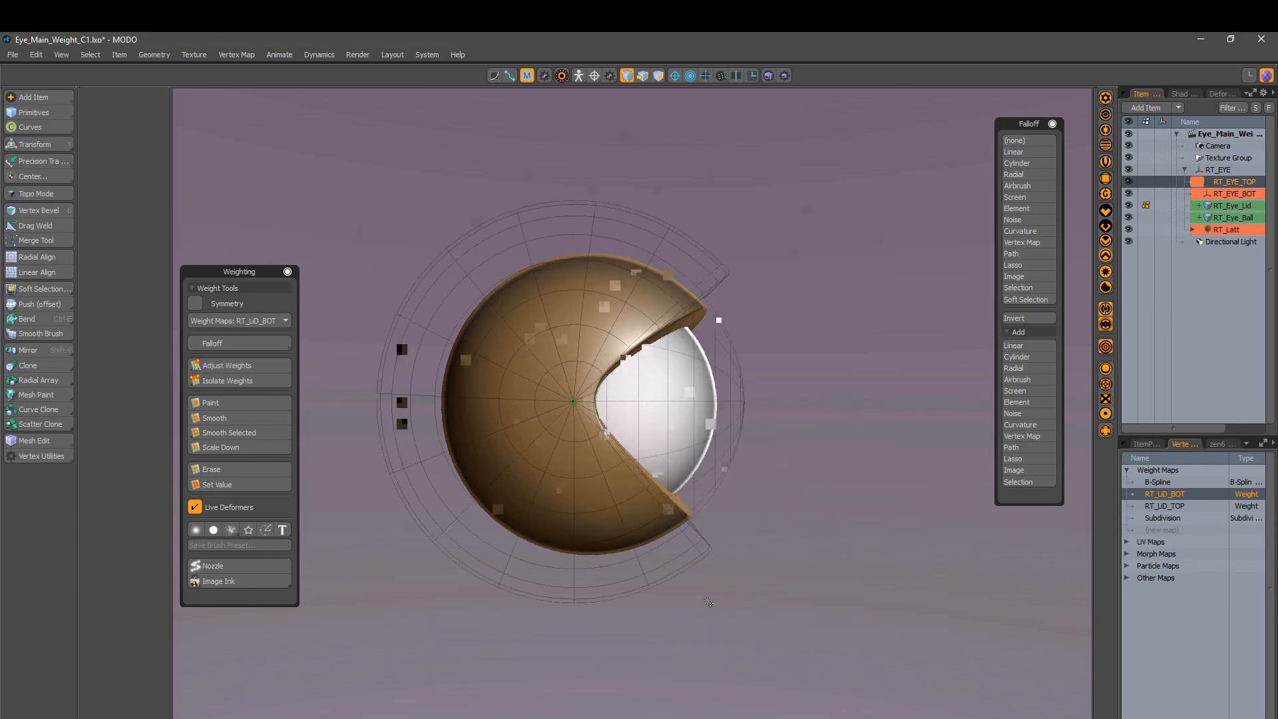
{"action": "middle_click_drag", "start_coordinate": [773, 659], "coordinate": [344, 399]}
{"action": "key", "text": "5"}
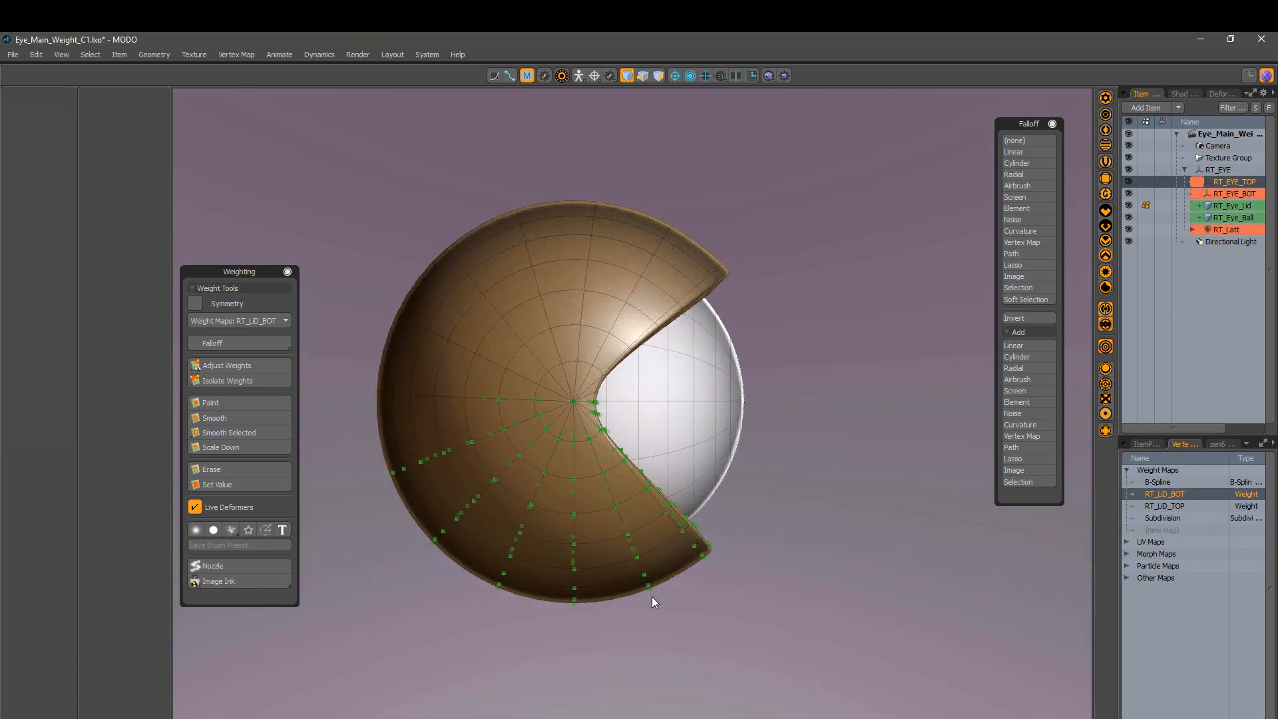
Step: Select RT_EYE_TOP and set its X rotation to 0°
{"action": "left_click", "coordinate": [1214, 185]}
{"action": "left_click", "coordinate": [1147, 444]}
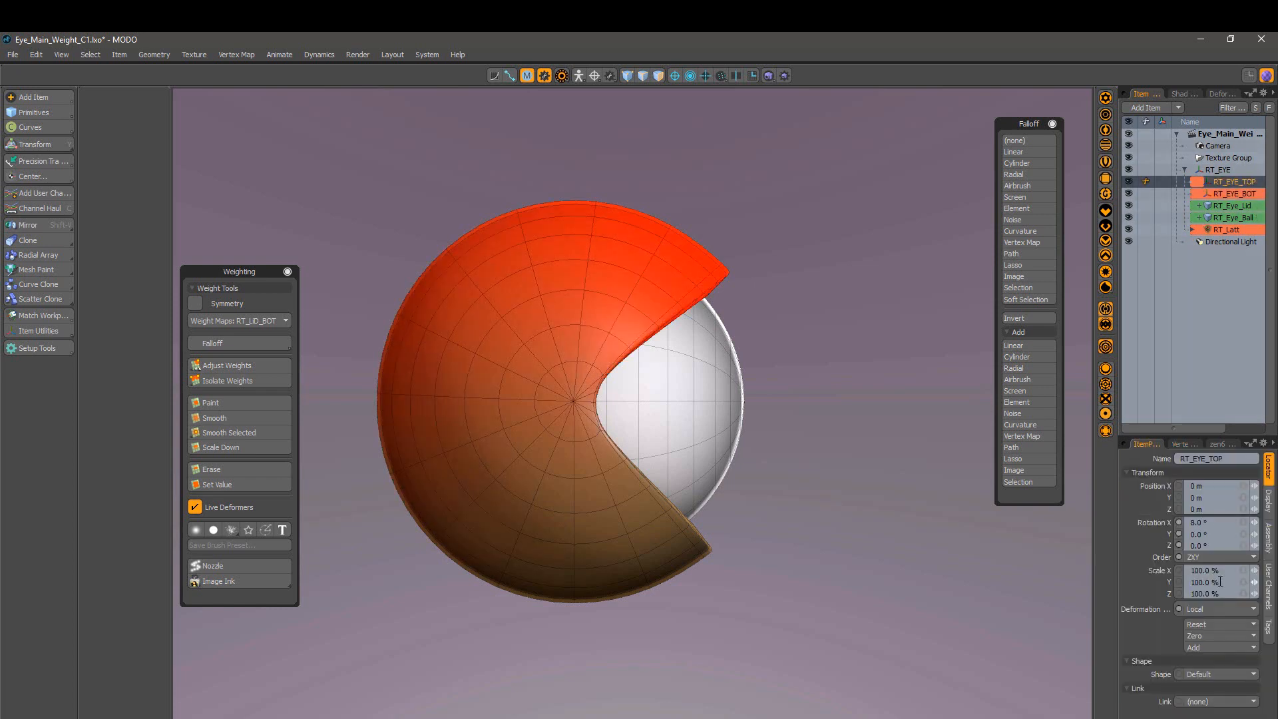
{"action": "key", "text": "Return"}
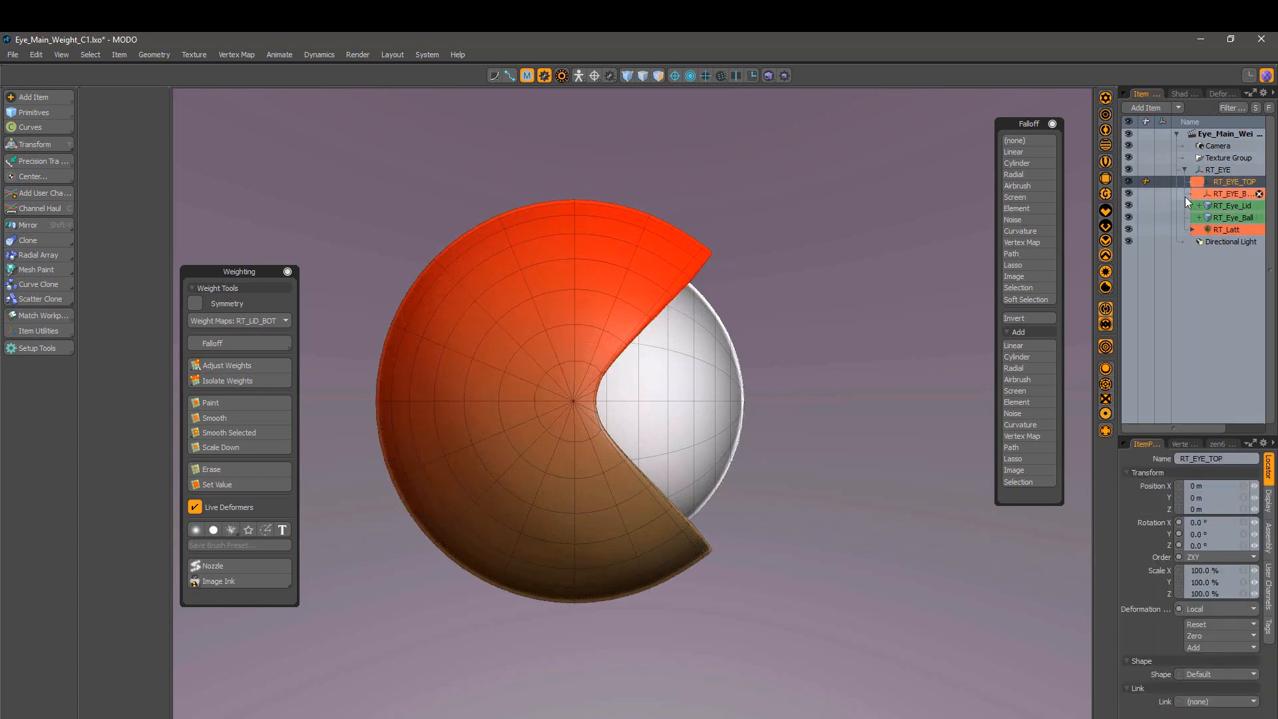
Step: Reselect the lower half of RT_Eye_Lid's vertices, including the horizontal middle row, and display the list of weight maps
{"action": "left_click", "coordinate": [1185, 197]}
{"action": "left_click_drag", "start_coordinate": [766, 669], "coordinate": [325, 399]}
{"action": "key", "text": "1"}
{"action": "scroll", "coordinate": [469, 522], "scroll_direction": "up", "scroll_amount": 2}
{"action": "scroll", "coordinate": [486, 510], "scroll_direction": "down", "scroll_amount": 3}
{"action": "left_click", "coordinate": [1184, 444]}
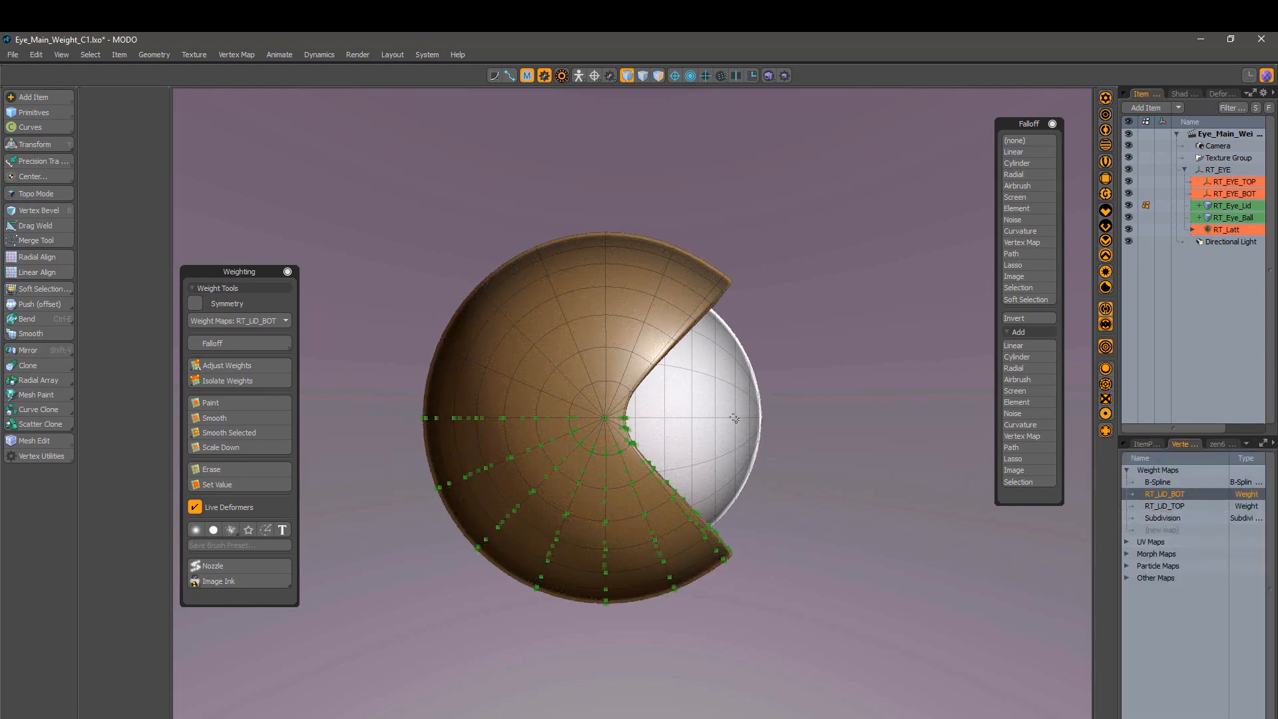
Step: Draw a linear falloff beside the eye in the side view and set its start and end X to 0 m
{"action": "scroll", "coordinate": [734, 418], "scroll_direction": "up", "scroll_amount": 2}
{"action": "left_click_drag", "start_coordinate": [679, 485], "coordinate": [715, 445], "text": "alt+shift"}
{"action": "left_click", "coordinate": [1033, 153]}
{"action": "left_click_drag", "start_coordinate": [903, 359], "coordinate": [815, 460]}
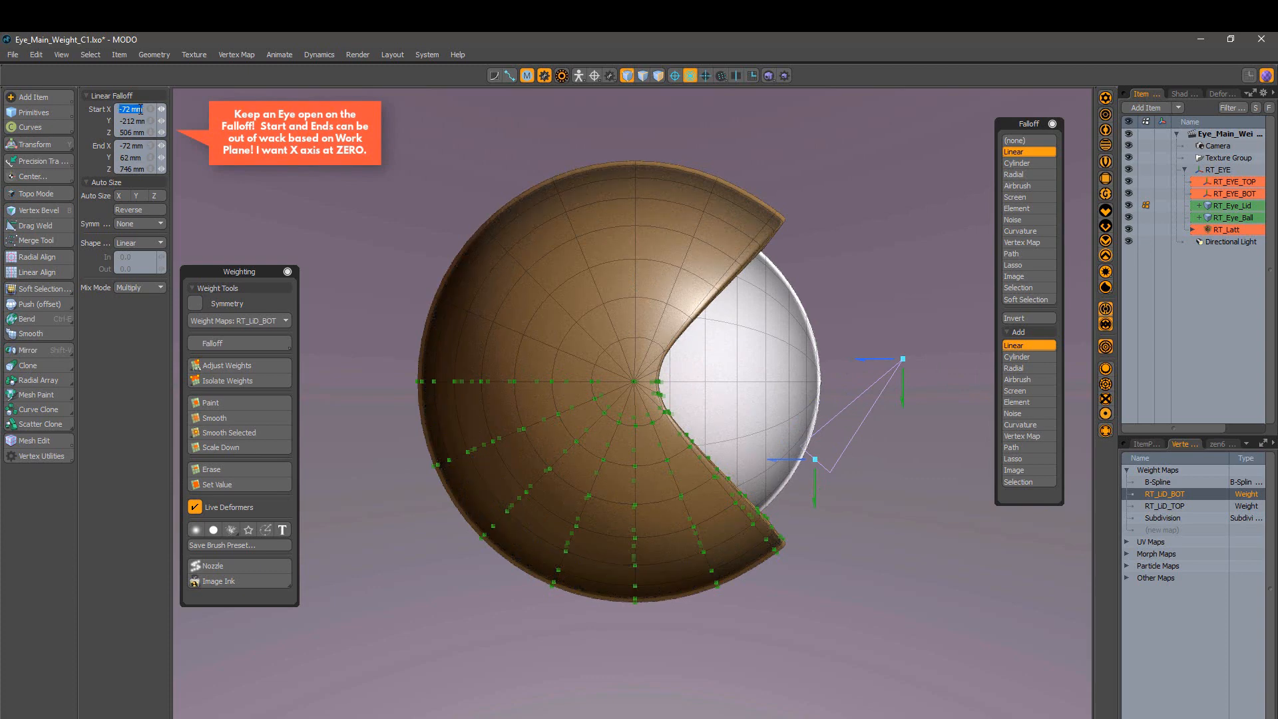
{"action": "scroll", "coordinate": [894, 393], "scroll_direction": "up", "scroll_amount": 1}
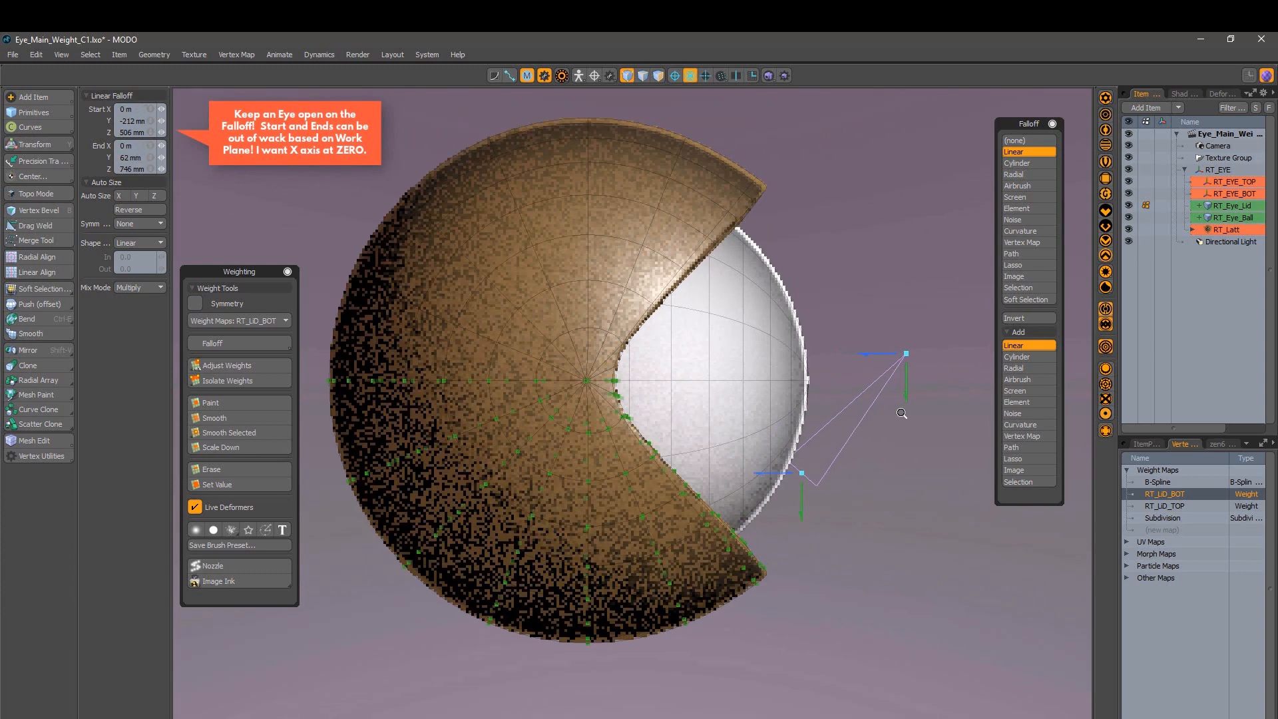
{"action": "scroll", "coordinate": [891, 391], "scroll_direction": "down", "scroll_amount": 2}
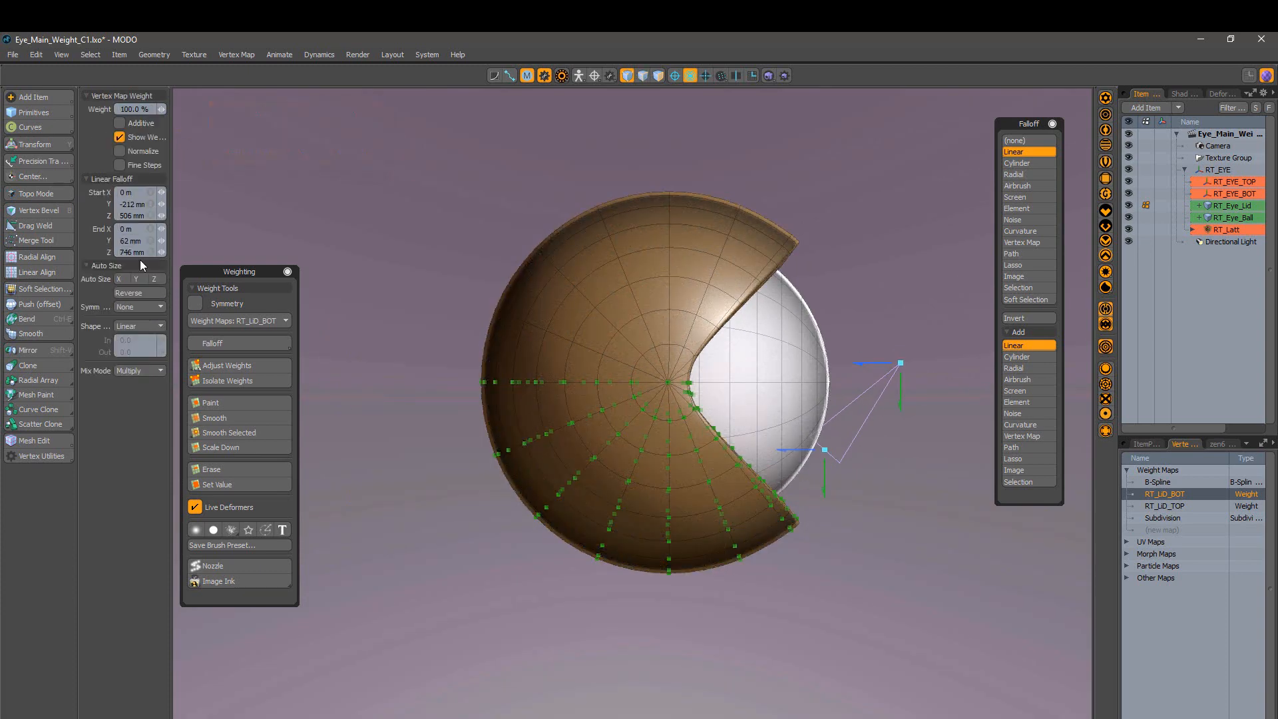
Step: Apply 100% weight to RT_LID_BOT, moving the falloff's start to about Y -108 mm, Z 90 mm and its end to about Y 92 mm, Z 10 mm
{"action": "left_click", "coordinate": [574, 427]}
{"action": "scroll", "coordinate": [678, 443], "scroll_direction": "up", "scroll_amount": 1}
{"action": "left_click_drag", "start_coordinate": [825, 451], "coordinate": [671, 419], "text": "alt+shift"}
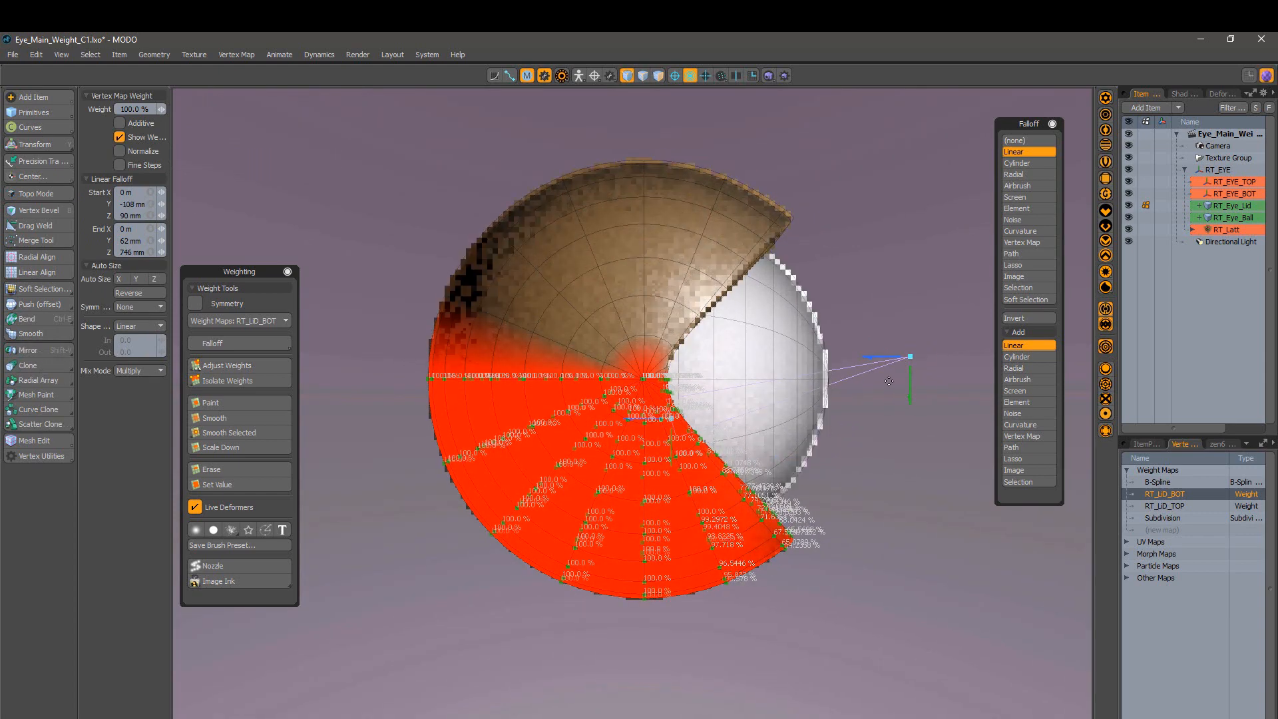
{"action": "left_click_drag", "start_coordinate": [910, 357], "coordinate": [637, 349]}
{"action": "scroll", "coordinate": [738, 481], "scroll_direction": "up", "scroll_amount": 3}
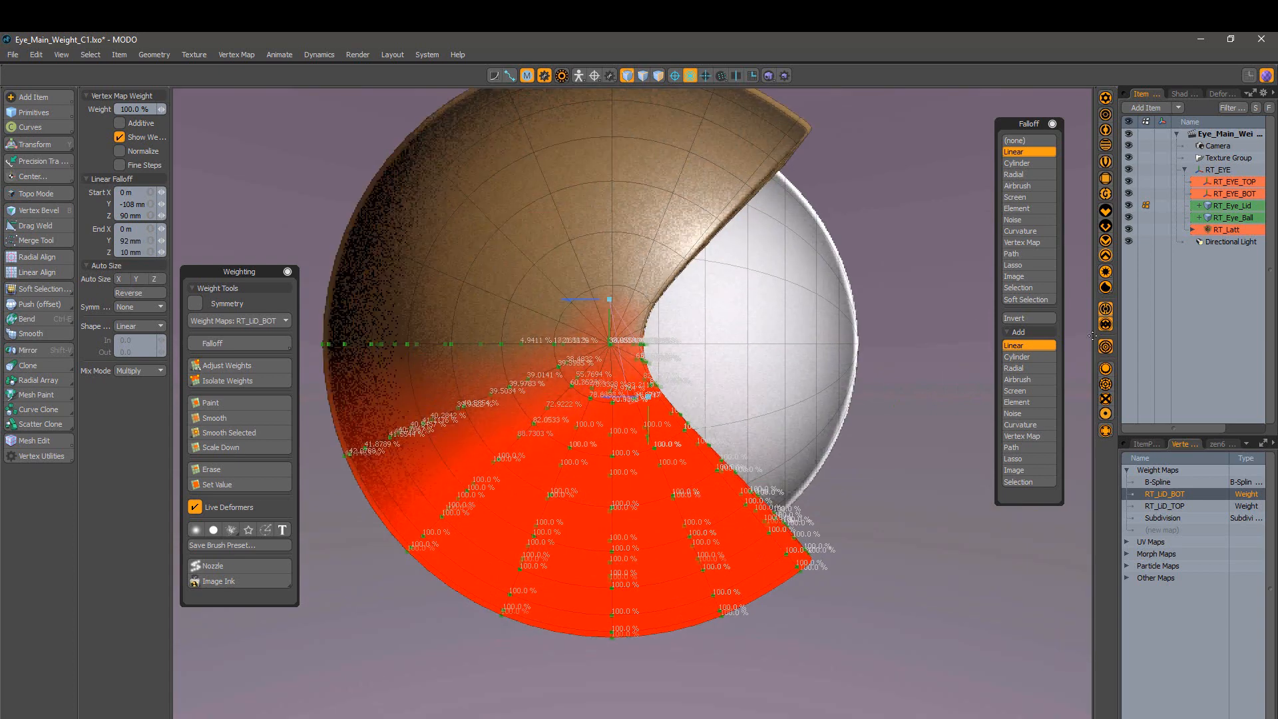
Step: Remove the falloff and smooth the RT_LID_BOT weights of the selected vertices
{"action": "left_click", "coordinate": [1015, 141]}
{"action": "scroll", "coordinate": [729, 393], "scroll_direction": "down", "scroll_amount": 5}
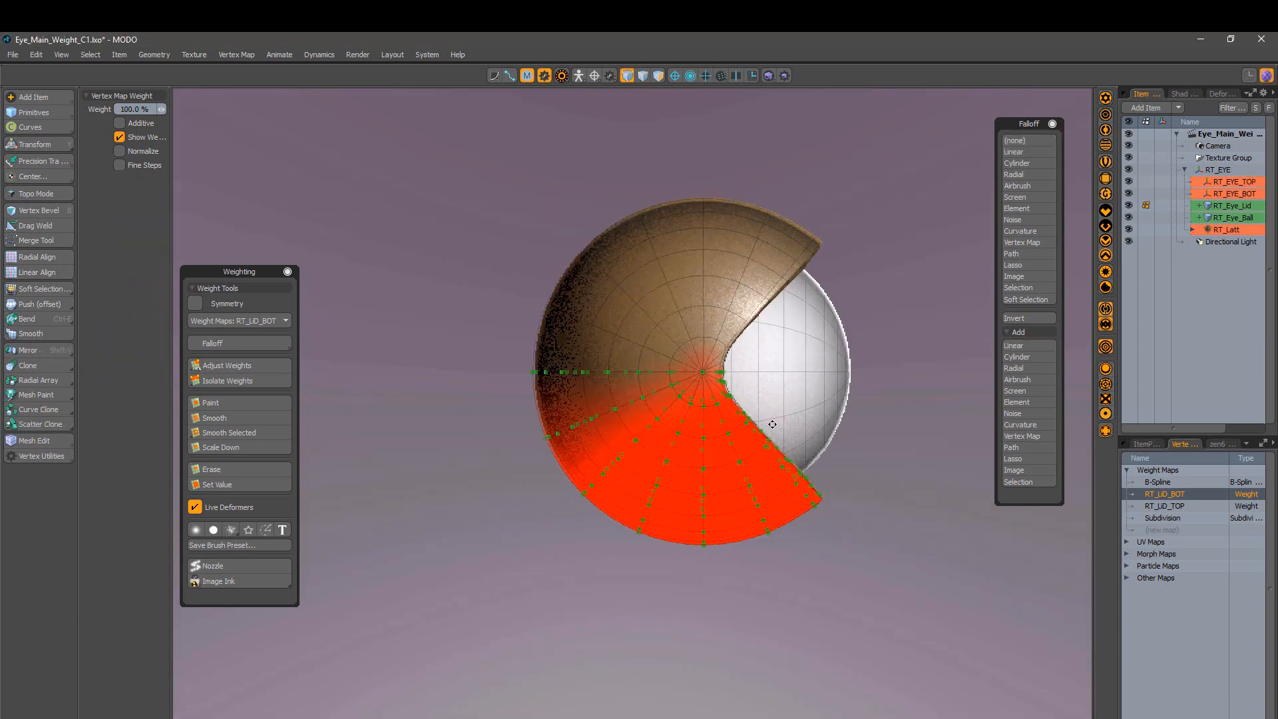
{"action": "left_click_drag", "start_coordinate": [729, 393], "coordinate": [813, 387], "text": "alt+shift"}
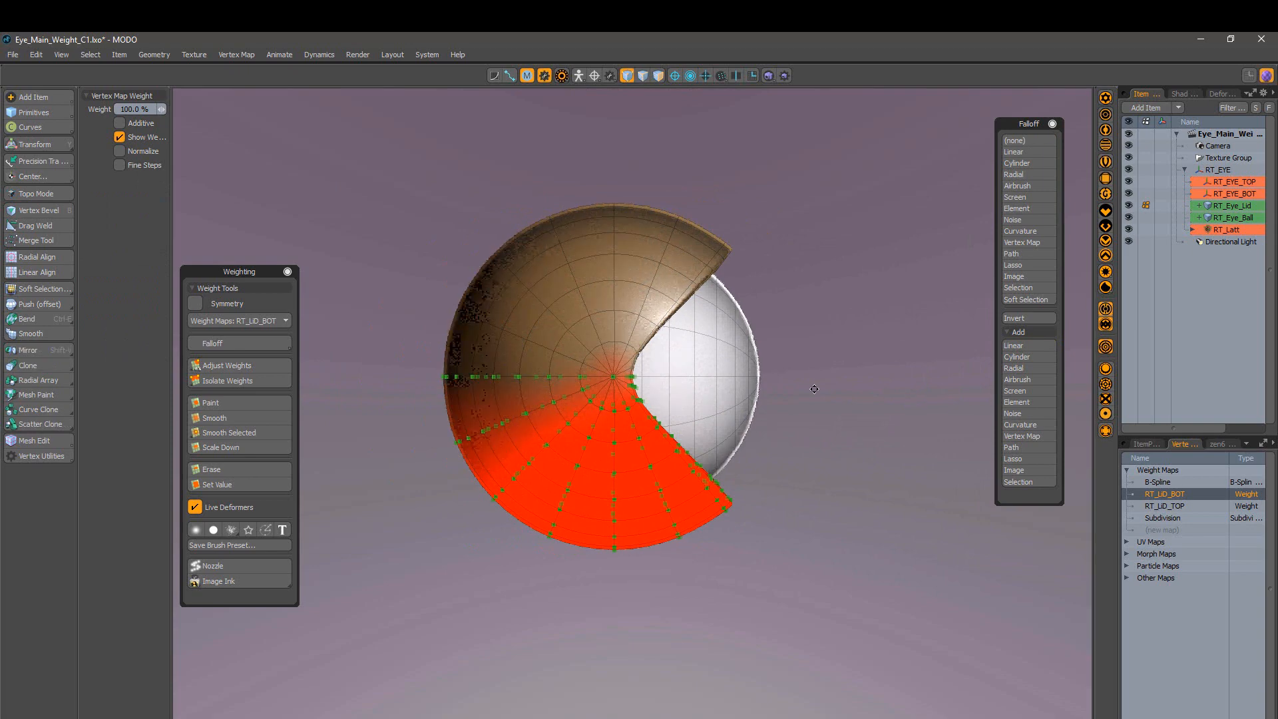
{"action": "left_click", "coordinate": [233, 432]}
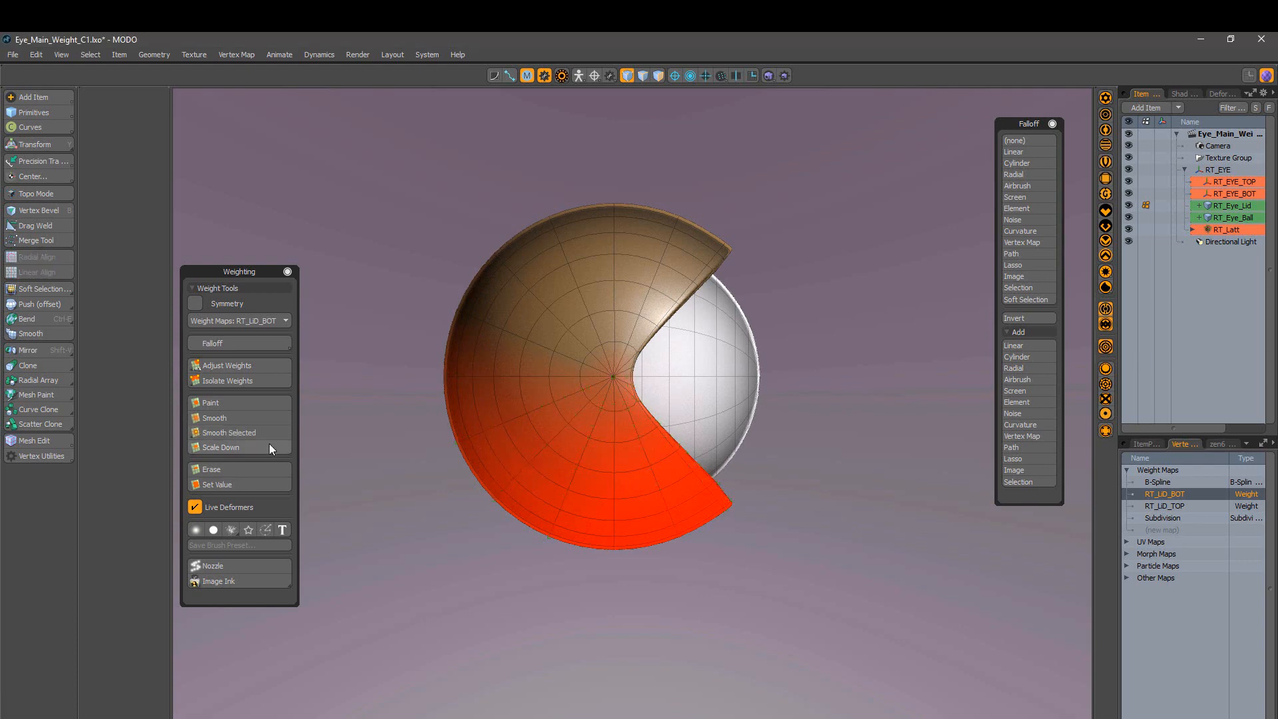
Step: Test the lower lid's weights by rotating RT_EYE_BOT upward to about -45° on X and further, and undo the rotations
{"action": "left_click_drag", "start_coordinate": [848, 414], "coordinate": [1155, 211], "text": "alt"}
{"action": "left_click", "coordinate": [1142, 194]}
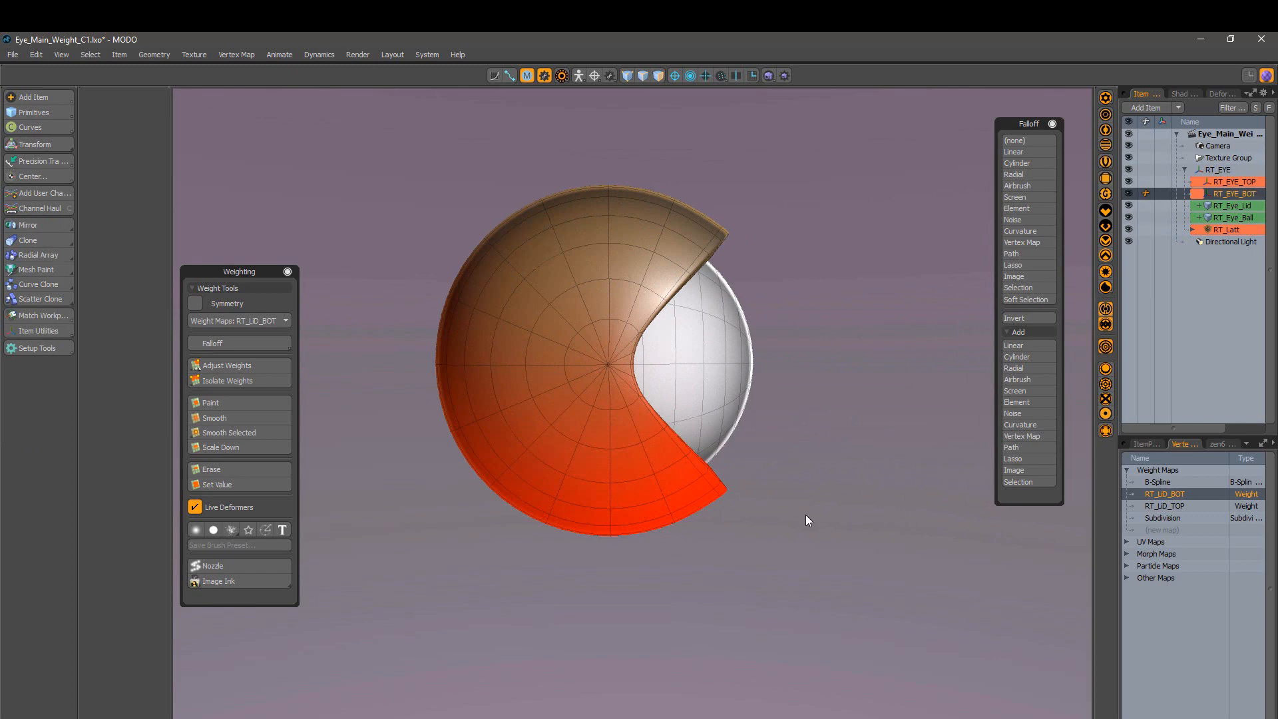
{"action": "key", "text": "e"}
{"action": "left_click_drag", "start_coordinate": [671, 358], "coordinate": [666, 325]}
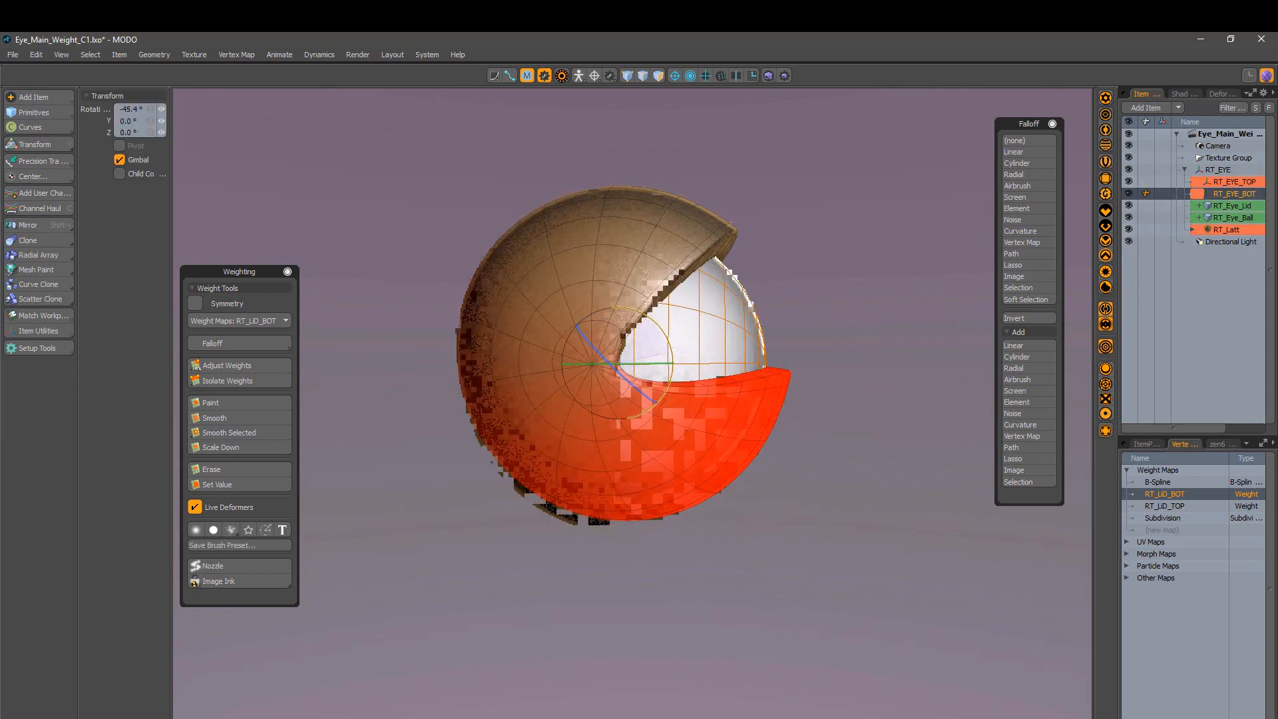
{"action": "left_click_drag", "start_coordinate": [845, 313], "coordinate": [691, 339], "text": "alt"}
{"action": "left_click_drag", "start_coordinate": [672, 385], "coordinate": [806, 462]}
{"action": "key", "text": "ctrl+z"}
{"action": "key", "text": "ctrl+z"}
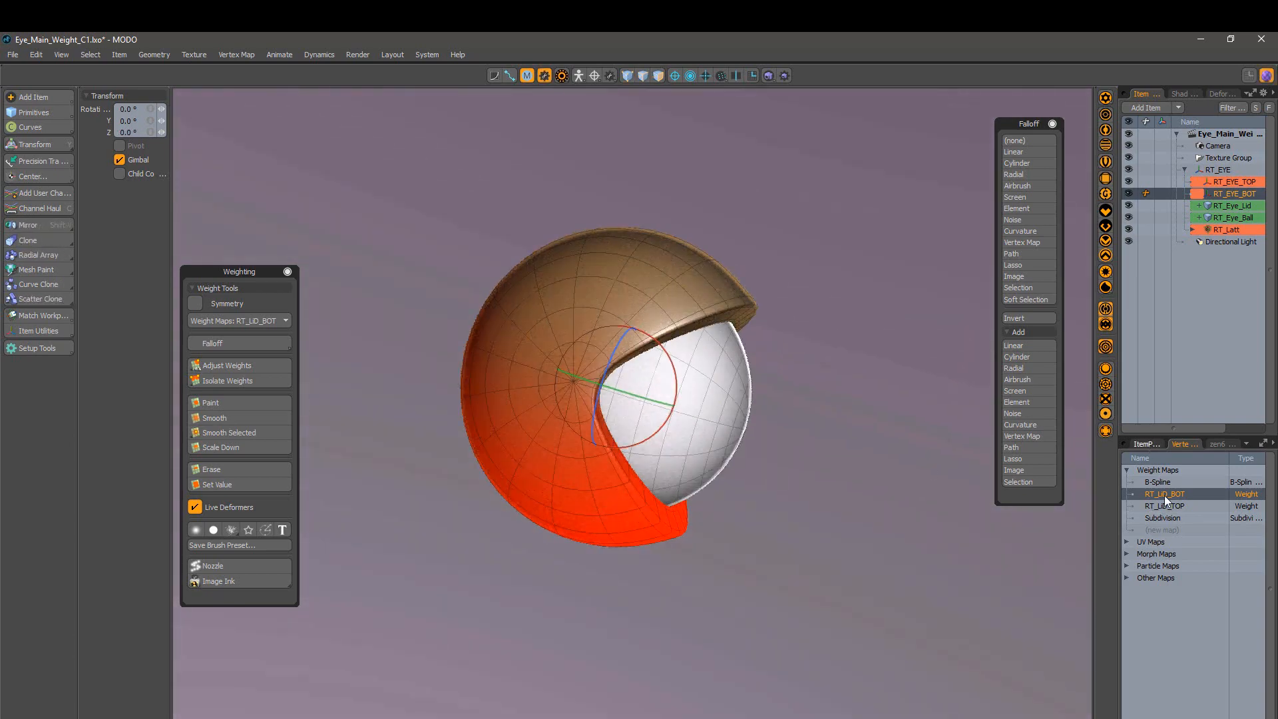
Step: Hide the weight-map colours, clear the item selection, and show the locator axes and lattice cage again
{"action": "left_click", "coordinate": [1148, 444]}
{"action": "left_click", "coordinate": [1233, 184]}
{"action": "left_click_drag", "start_coordinate": [914, 459], "coordinate": [862, 490], "text": "alt"}
{"action": "scroll", "coordinate": [746, 373], "scroll_direction": "down", "scroll_amount": 2}
{"action": "mouse_move", "coordinate": [723, 341]}
{"action": "left_mouse_down", "text": "alt"}
{"action": "mouse_move", "coordinate": [695, 333]}
{"action": "mouse_move", "coordinate": [749, 326]}
{"action": "left_mouse_up", "text": "alt"}
{"action": "left_click", "coordinate": [1107, 237]}
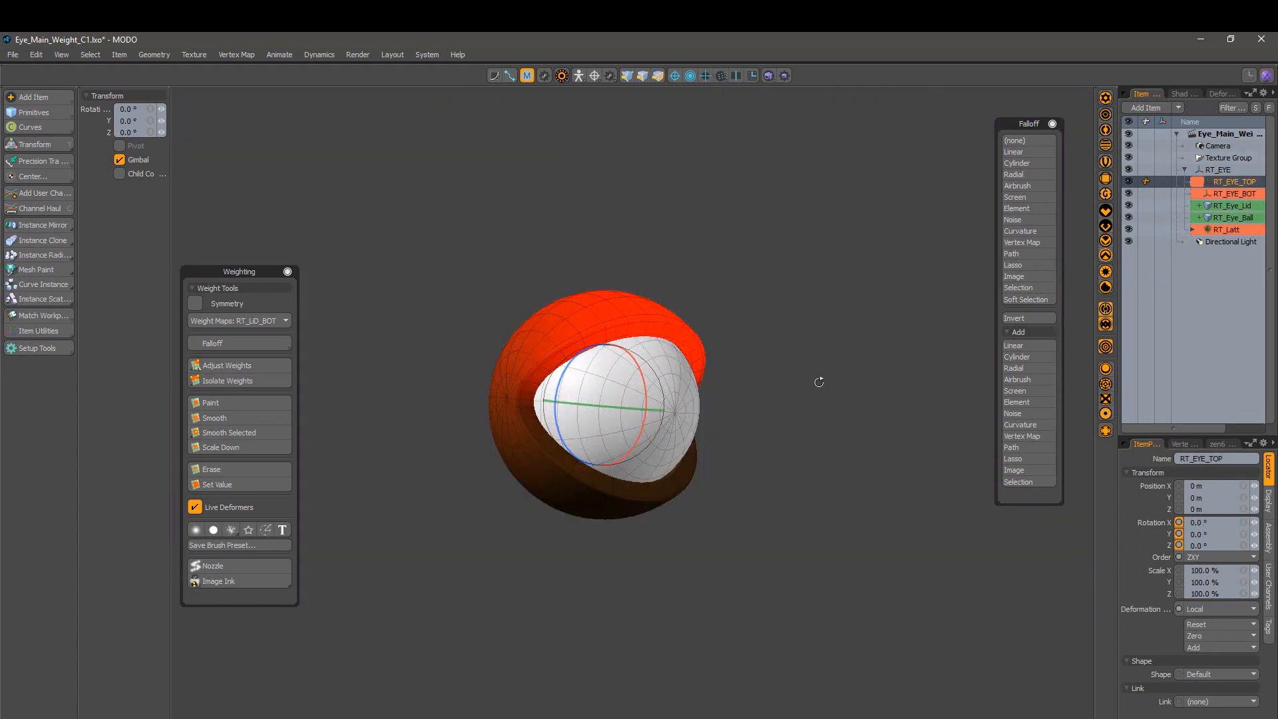
{"action": "left_click_drag", "start_coordinate": [819, 380], "coordinate": [744, 360], "text": "alt"}
{"action": "left_click", "coordinate": [1108, 327]}
{"action": "left_click", "coordinate": [904, 437]}
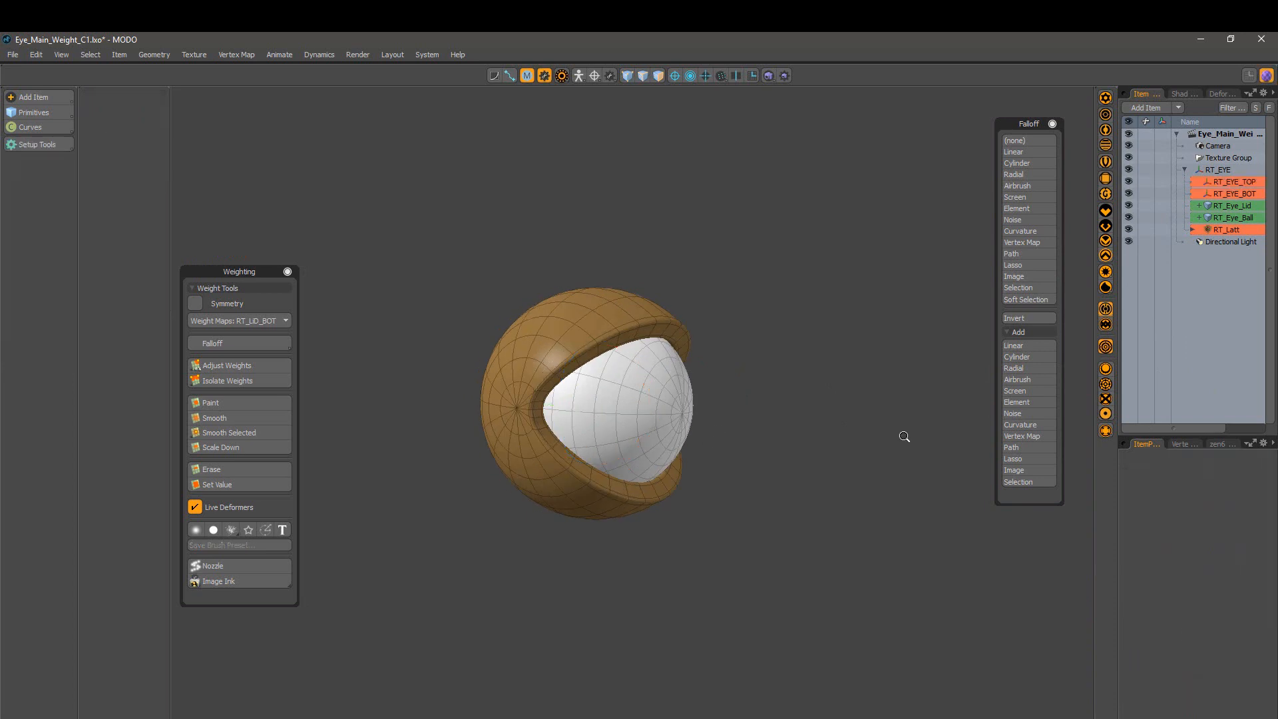
{"action": "left_click", "coordinate": [1106, 417]}
{"action": "mouse_move", "coordinate": [799, 412]}
{"action": "left_mouse_down", "text": "alt"}
{"action": "mouse_move", "coordinate": [437, 417]}
{"action": "mouse_move", "coordinate": [926, 419]}
{"action": "mouse_move", "coordinate": [802, 440]}
{"action": "mouse_move", "coordinate": [795, 362]}
{"action": "mouse_move", "coordinate": [799, 457]}
{"action": "mouse_move", "coordinate": [651, 504]}
{"action": "mouse_move", "coordinate": [673, 482]}
{"action": "mouse_move", "coordinate": [659, 496]}
{"action": "mouse_move", "coordinate": [586, 492]}
{"action": "mouse_move", "coordinate": [725, 485]}
{"action": "mouse_move", "coordinate": [840, 507]}
{"action": "mouse_move", "coordinate": [725, 508]}
{"action": "left_mouse_up", "text": "alt"}
{"action": "left_click", "coordinate": [1105, 215]}
Step: Set the Y position of the lattice's four top points to 1 m and the Y rotation of its four bottom points to -1°
{"action": "scroll", "coordinate": [746, 506], "scroll_direction": "down", "scroll_amount": 3}
{"action": "right_click_drag", "start_coordinate": [919, 291], "coordinate": [476, 353]}
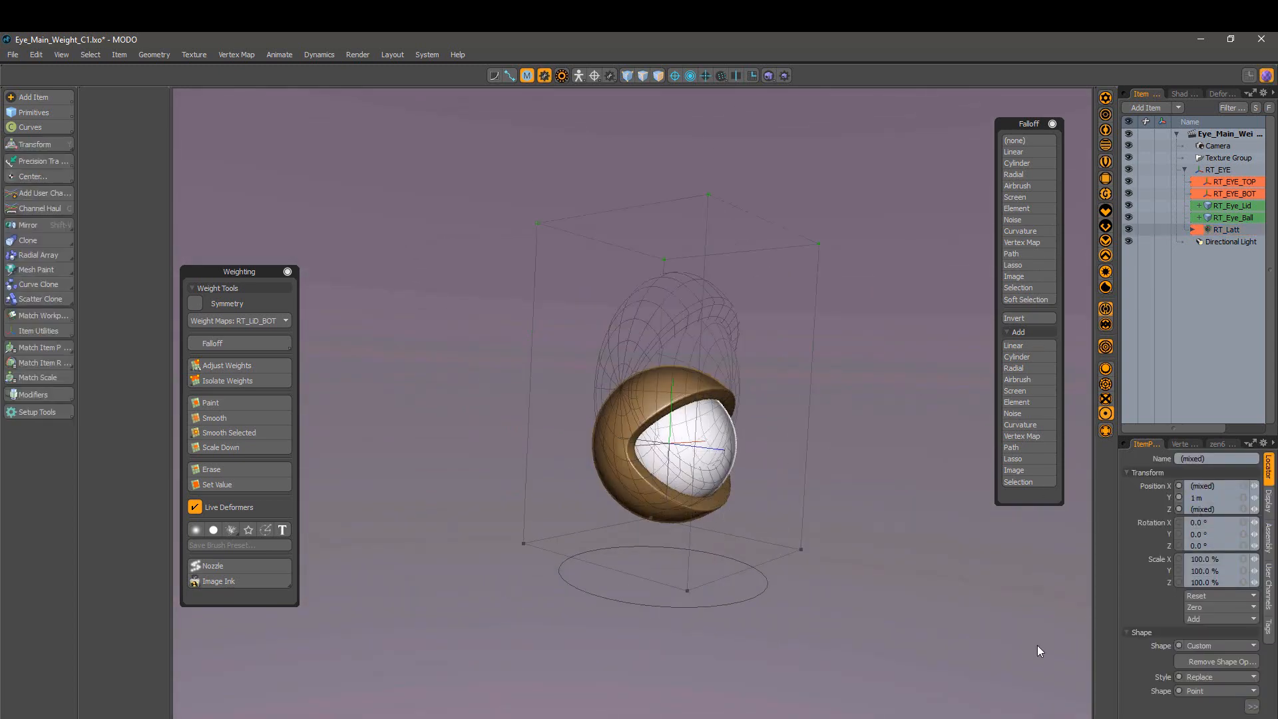
{"action": "right_click_drag", "start_coordinate": [872, 636], "coordinate": [499, 498]}
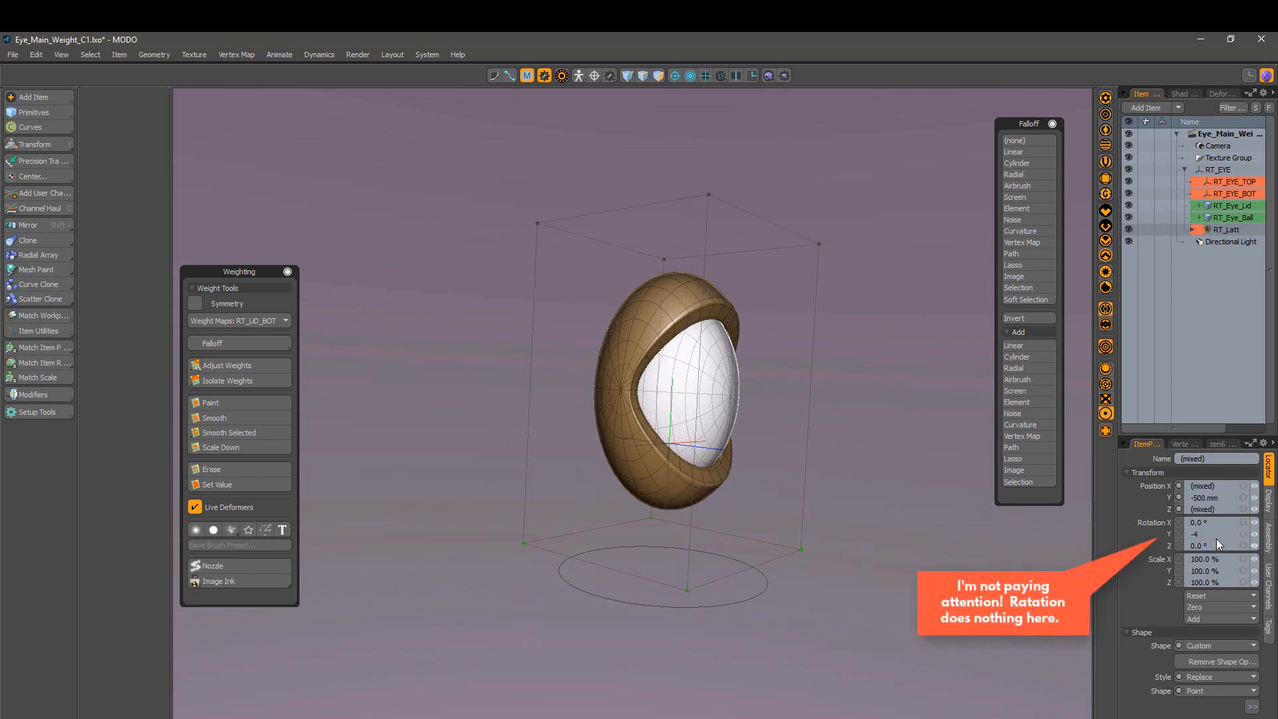
{"action": "key", "text": "Return"}
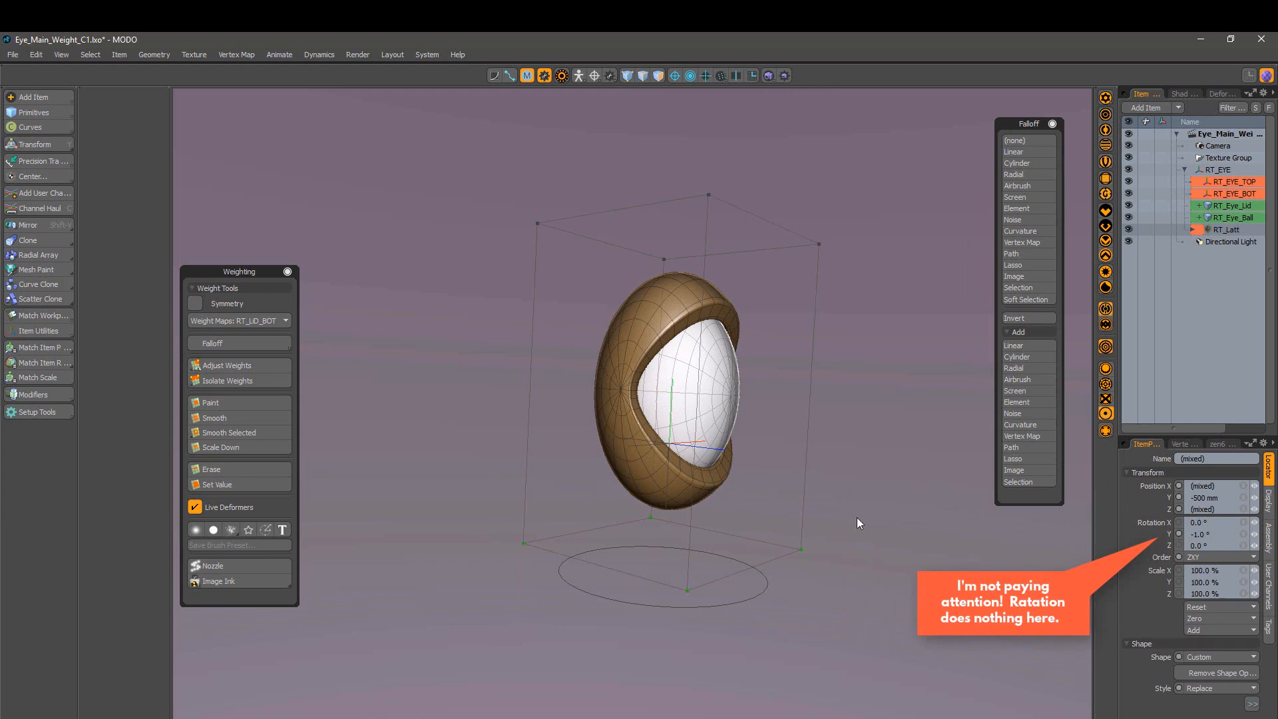
{"action": "left_click", "coordinate": [810, 518]}
{"action": "left_click_drag", "start_coordinate": [808, 517], "coordinate": [722, 530], "text": "alt"}
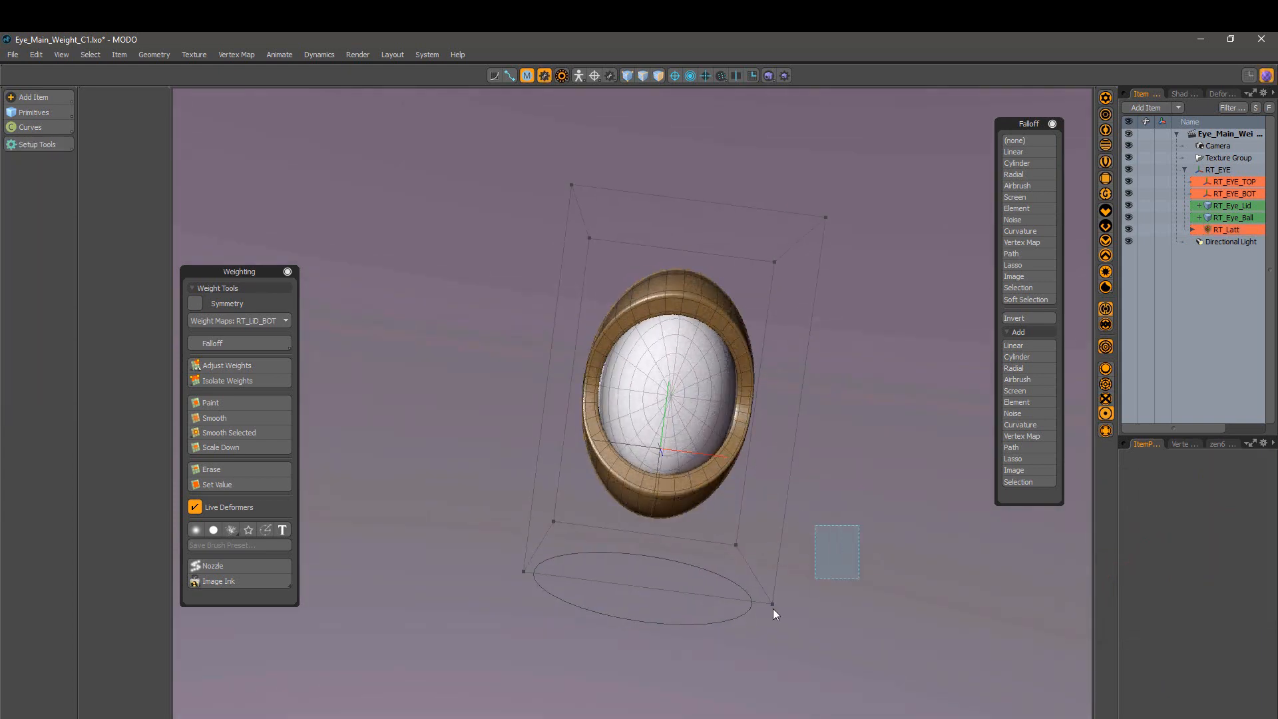
{"action": "left_click", "coordinate": [773, 605]}
{"action": "right_click_drag", "start_coordinate": [766, 269], "coordinate": [765, 269]}
{"action": "left_click_drag", "start_coordinate": [593, 373], "coordinate": [669, 421], "text": "alt"}
{"action": "scroll", "coordinate": [686, 424], "scroll_direction": "up", "scroll_amount": 2}
{"action": "left_click", "coordinate": [944, 434]}
{"action": "left_click_drag", "start_coordinate": [943, 435], "coordinate": [916, 432], "text": "alt"}
Step: Rotate RT_EYE_TOP to about 19.5° on X and 26.5° on Z to tilt the upper lid
{"action": "left_click", "coordinate": [1225, 184]}
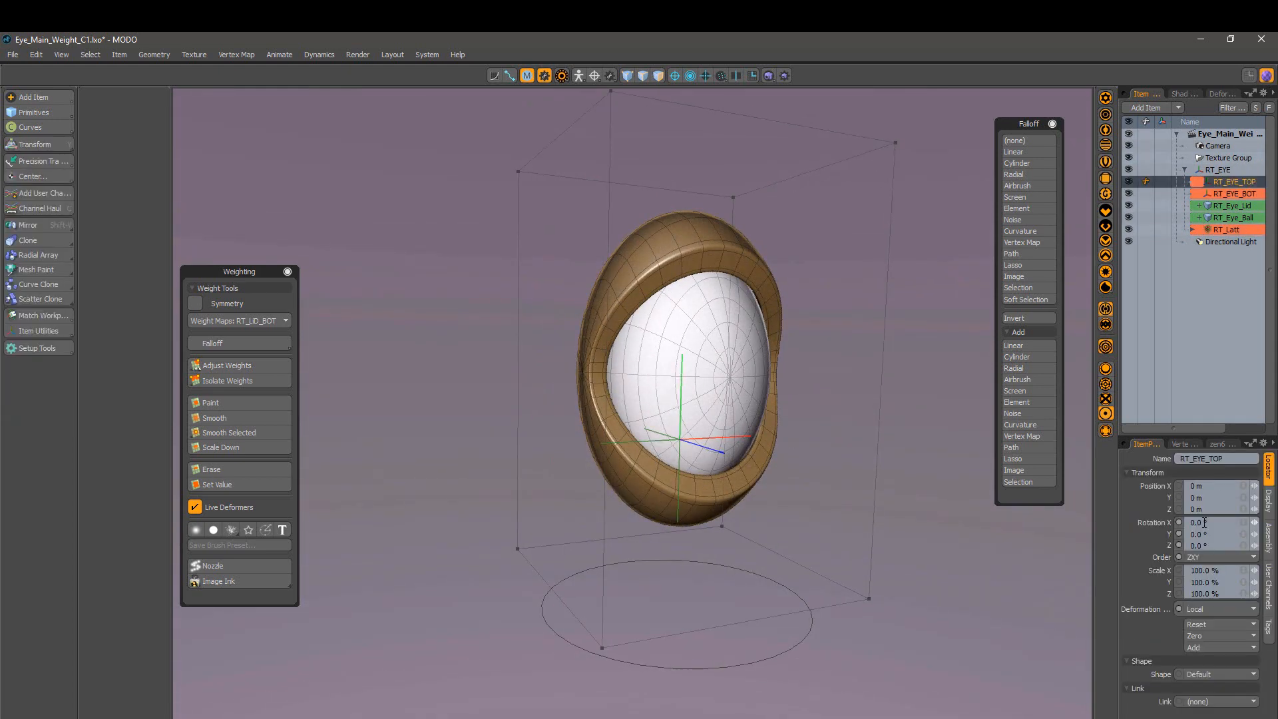
{"action": "left_click_drag", "start_coordinate": [749, 443], "coordinate": [801, 429], "text": "alt"}
{"action": "key", "text": "e"}
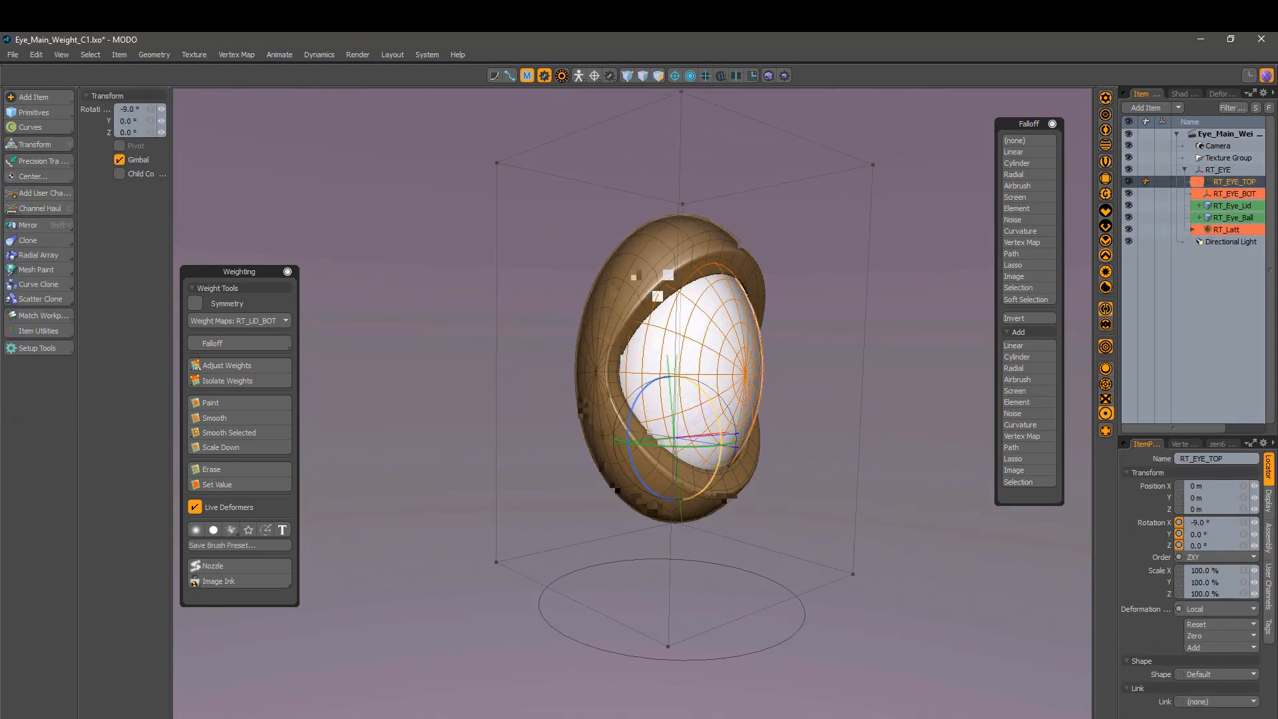
{"action": "left_click_drag", "start_coordinate": [643, 496], "coordinate": [619, 454]}
{"action": "left_click_drag", "start_coordinate": [752, 481], "coordinate": [835, 485], "text": "alt"}
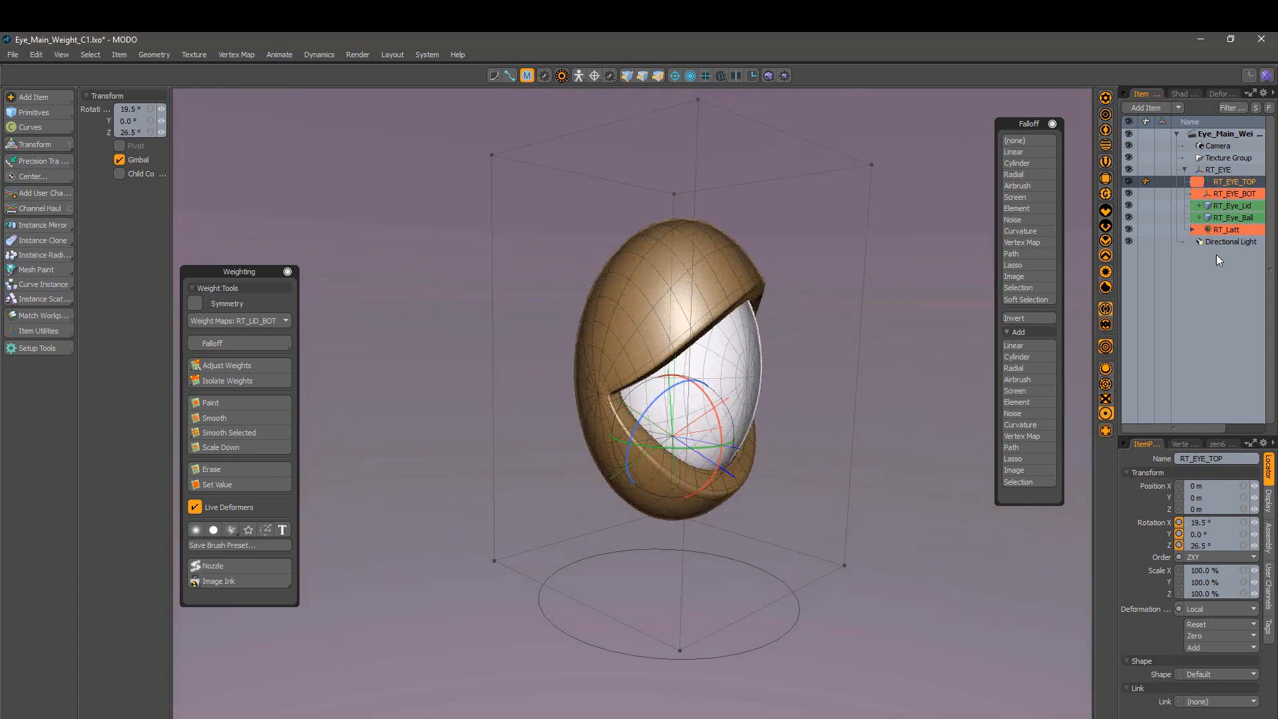
Step: Rotate RT_EYE_BOT to about -21° on X and 21° on Z to tilt the lower lid, and drop the Rotate tool
{"action": "left_click", "coordinate": [1151, 192]}
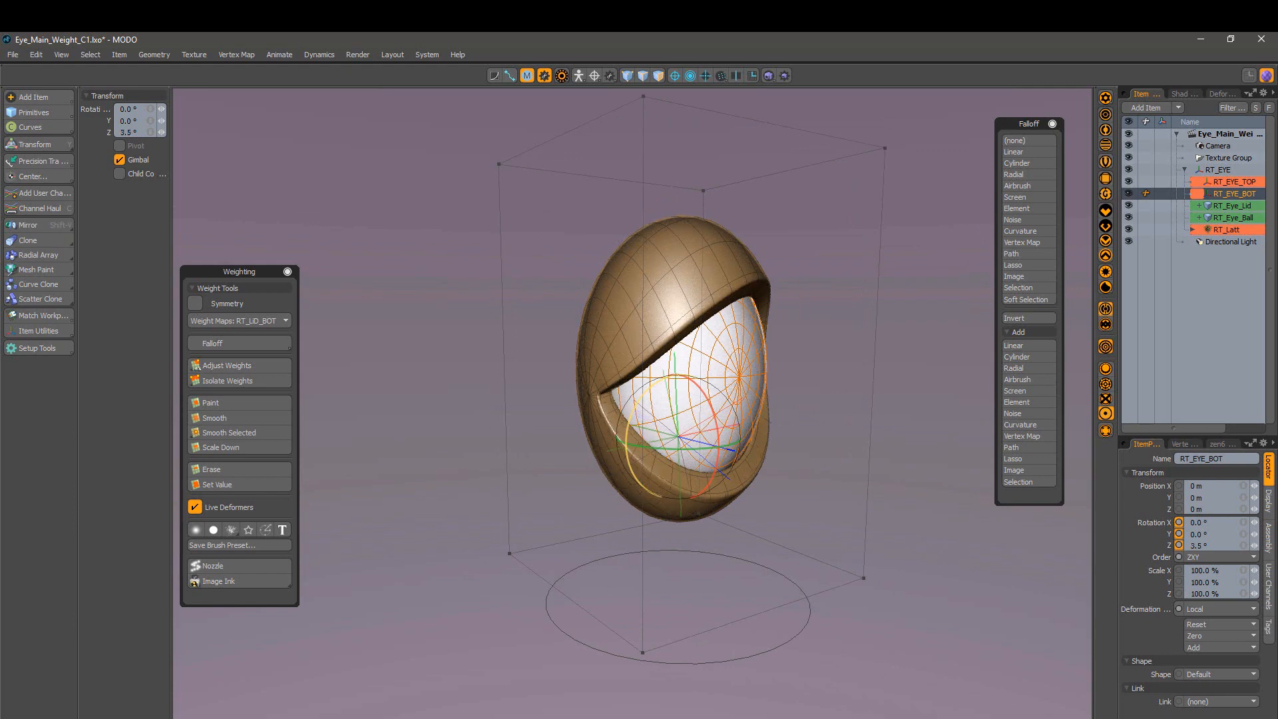
{"action": "left_click_drag", "start_coordinate": [617, 437], "coordinate": [626, 465]}
{"action": "left_click_drag", "start_coordinate": [819, 429], "coordinate": [728, 408], "text": "alt"}
{"action": "left_click_drag", "start_coordinate": [649, 401], "coordinate": [587, 423]}
{"action": "left_click_drag", "start_coordinate": [491, 443], "coordinate": [792, 458], "text": "alt"}
{"action": "key", "text": "space"}
Step: Select the edge loop around the rim of RT_Eye_Lid's opening and shift it with Edge Slide
{"action": "left_click", "coordinate": [786, 459]}
{"action": "key", "text": "2"}
{"action": "left_click", "coordinate": [911, 390]}
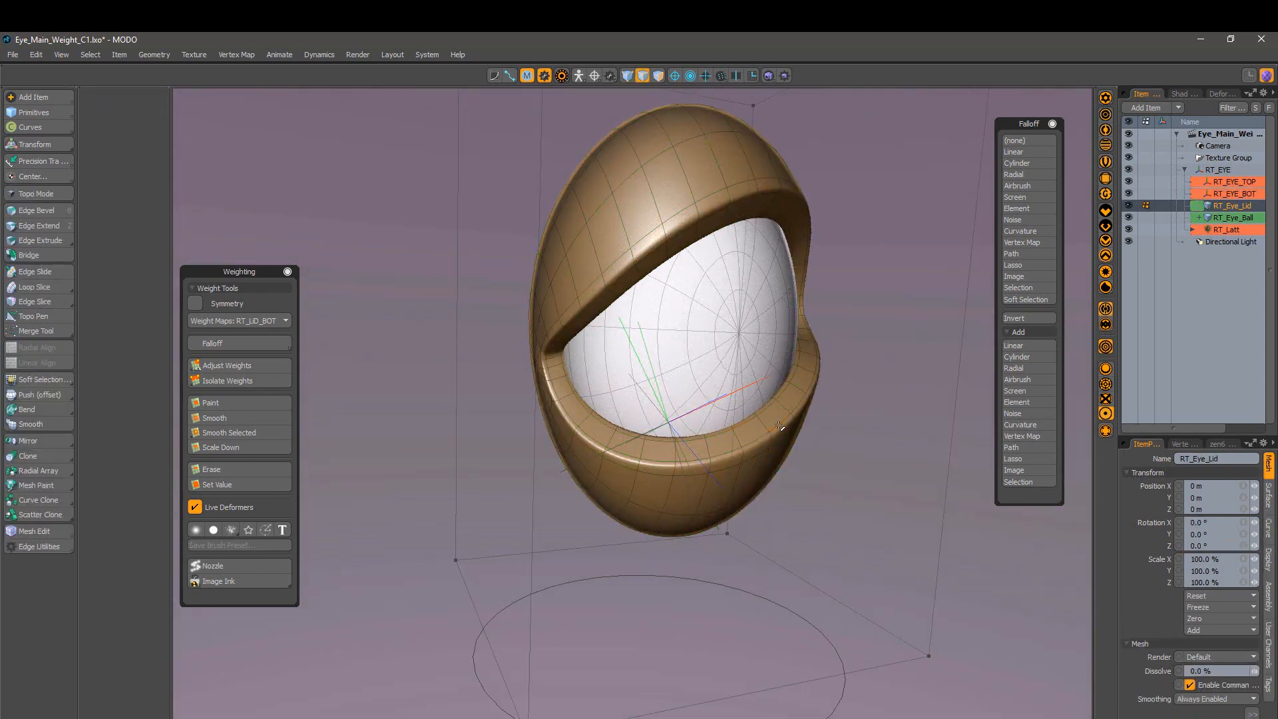
{"action": "double_click", "coordinate": [781, 424]}
{"action": "right_click", "coordinate": [782, 426]}
{"action": "mouse_move", "coordinate": [796, 440]}
{"action": "left_click", "coordinate": [877, 465]}
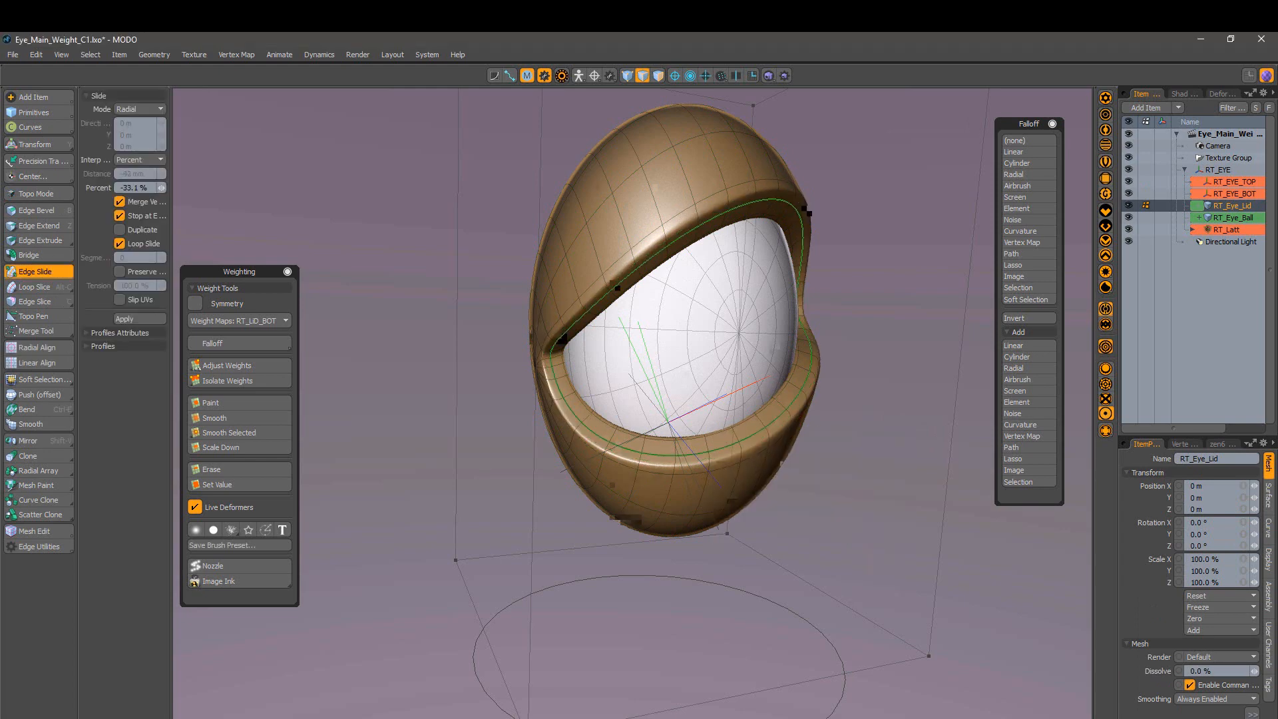
{"action": "left_click_drag", "start_coordinate": [566, 386], "coordinate": [627, 375]}
{"action": "key", "text": "space"}
Step: Try lowering the lattice's two upper corner points on the X -500 mm side to test the deformation, and undo the move
{"action": "mouse_move", "coordinate": [859, 429]}
{"action": "left_mouse_down", "text": "ctrl+alt"}
{"action": "mouse_move", "coordinate": [806, 451]}
{"action": "mouse_move", "coordinate": [866, 457]}
{"action": "mouse_move", "coordinate": [796, 442]}
{"action": "mouse_move", "coordinate": [848, 428]}
{"action": "mouse_move", "coordinate": [673, 426]}
{"action": "mouse_move", "coordinate": [819, 411]}
{"action": "mouse_move", "coordinate": [739, 426]}
{"action": "mouse_move", "coordinate": [900, 458]}
{"action": "mouse_move", "coordinate": [878, 371]}
{"action": "left_mouse_up", "text": "ctrl+alt"}
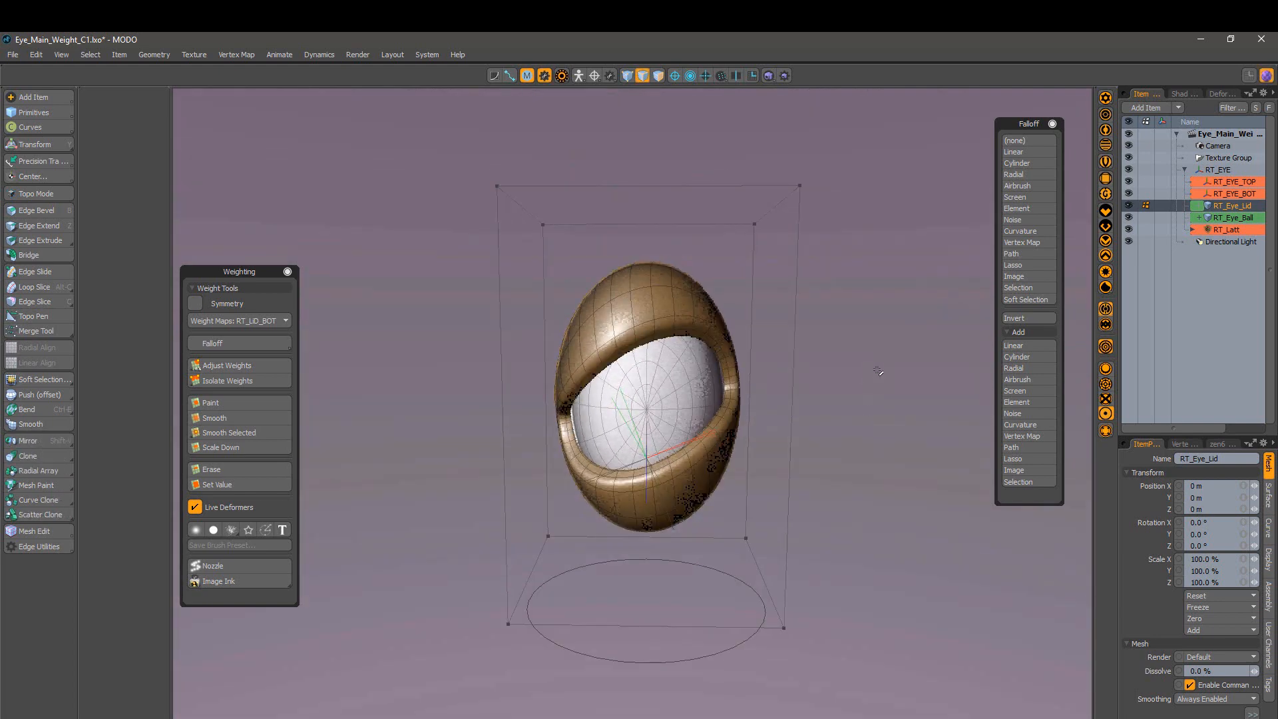
{"action": "left_click_drag", "start_coordinate": [460, 160], "coordinate": [564, 247]}
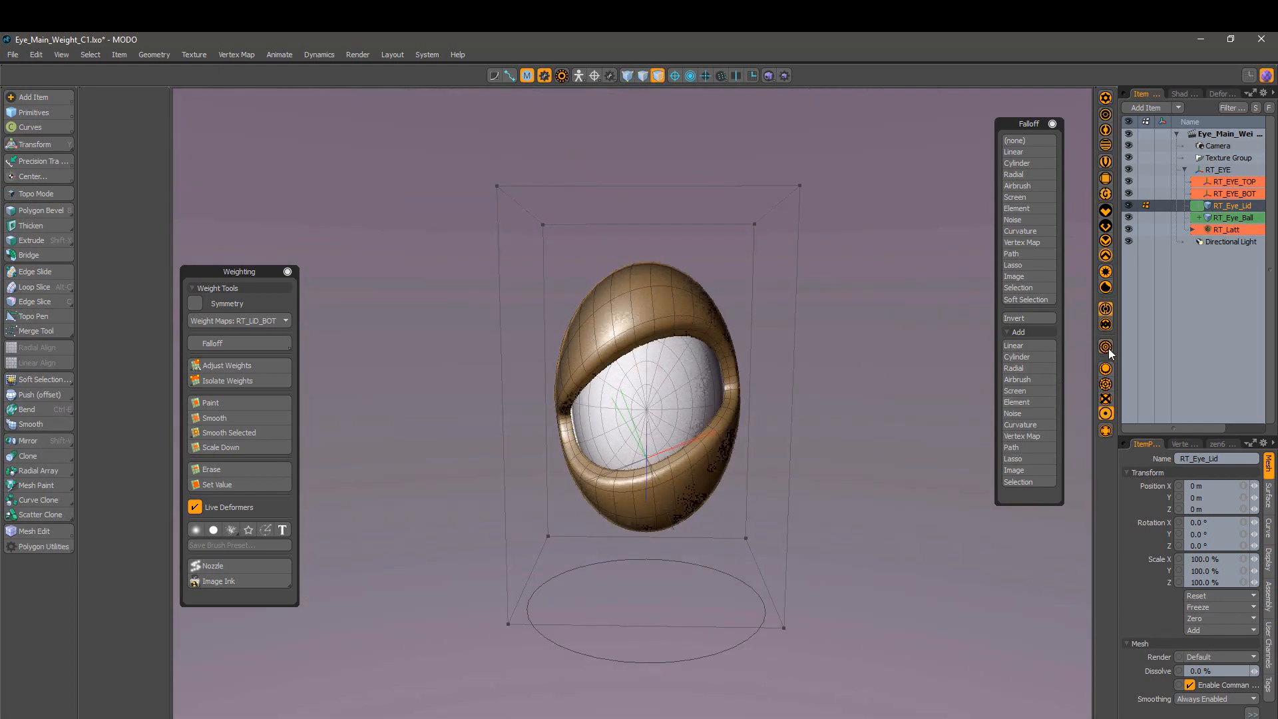
{"action": "key", "text": "5"}
{"action": "left_click_drag", "start_coordinate": [425, 166], "coordinate": [580, 255]}
{"action": "key", "text": "w"}
{"action": "left_click_drag", "start_coordinate": [496, 115], "coordinate": [499, 266]}
{"action": "left_click_drag", "start_coordinate": [629, 363], "coordinate": [699, 350], "text": "alt"}
{"action": "key", "text": "ctrl+z"}
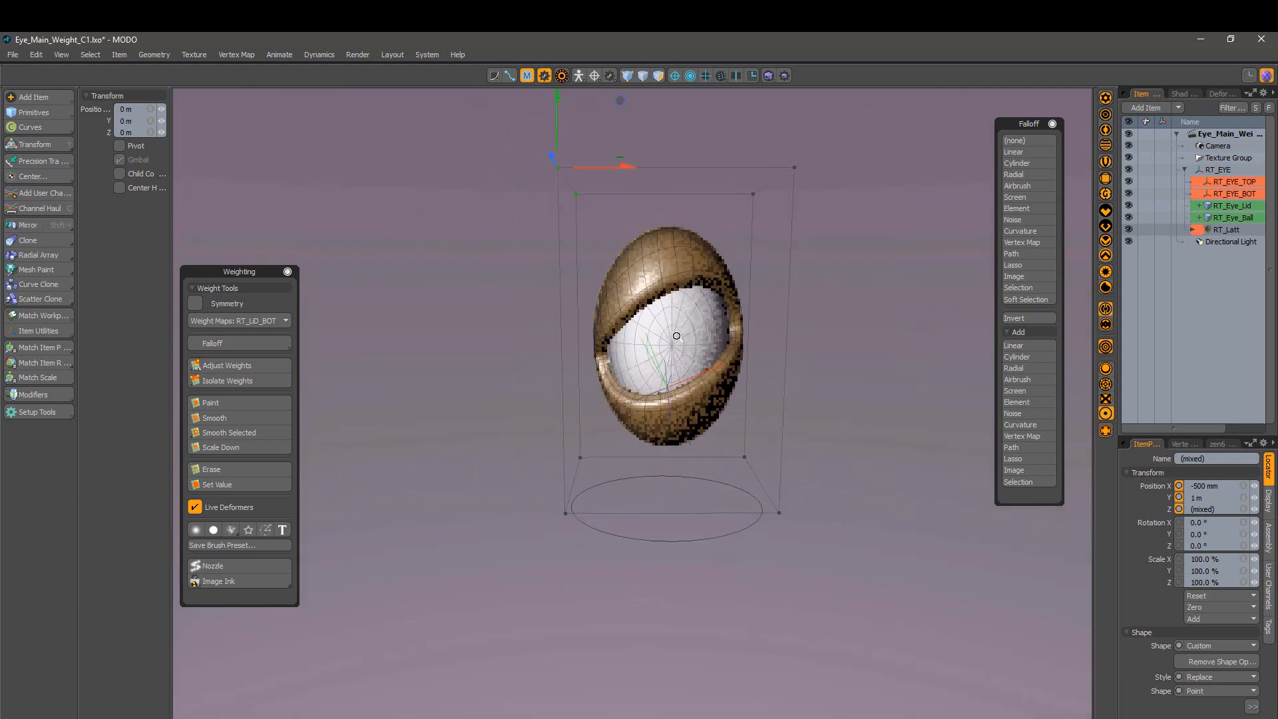
Step: Try moving the lattice's two lower corner points on the same side along X, and undo the move
{"action": "scroll", "coordinate": [700, 351], "scroll_direction": "down", "scroll_amount": 4}
{"action": "left_click_drag", "start_coordinate": [652, 453], "coordinate": [653, 453]}
{"action": "mouse_move", "coordinate": [698, 418]}
{"action": "left_mouse_down"}
{"action": "mouse_move", "coordinate": [506, 419]}
{"action": "mouse_move", "coordinate": [745, 419]}
{"action": "mouse_move", "coordinate": [701, 419]}
{"action": "left_mouse_up"}
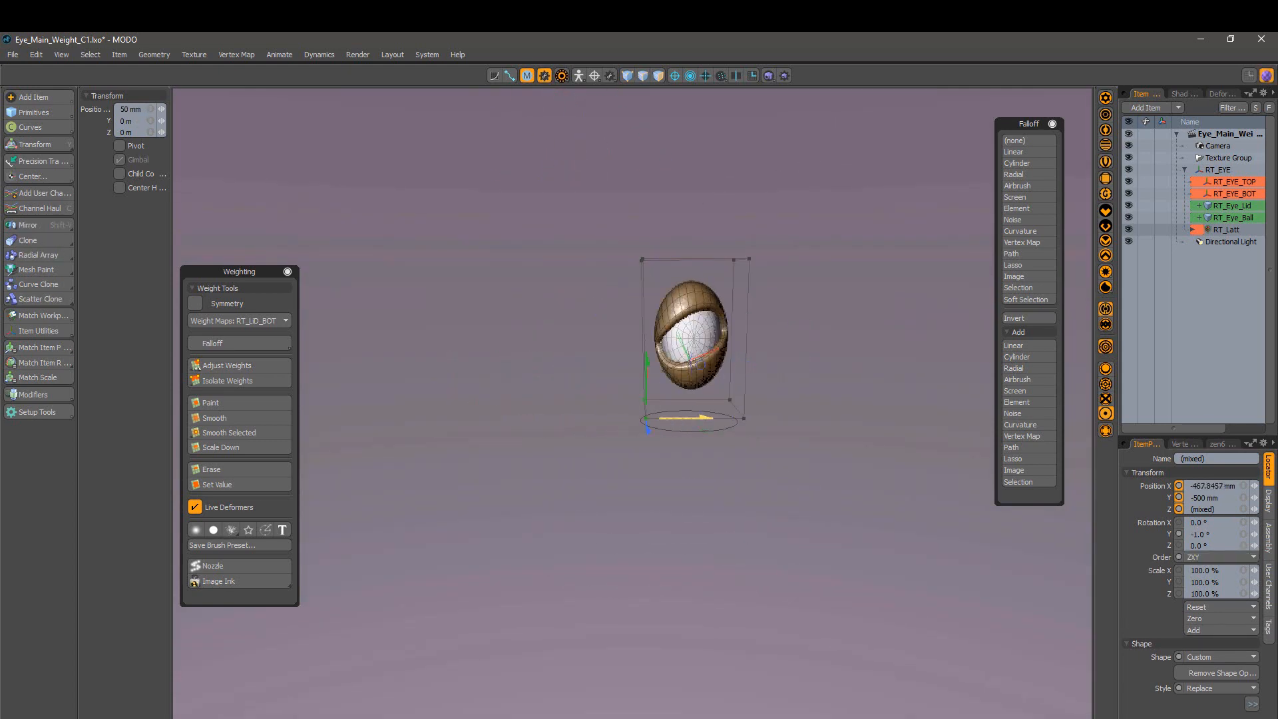
{"action": "scroll", "coordinate": [610, 388], "scroll_direction": "up", "scroll_amount": 5}
{"action": "left_click_drag", "start_coordinate": [611, 388], "coordinate": [478, 426], "text": "alt+shift"}
{"action": "key", "text": "ctrl+z"}
Step: Try rotating the whole eye rig with the RT_EYE circle control, undo the change, and clear the selection
{"action": "mouse_move", "coordinate": [678, 406]}
{"action": "left_mouse_down", "text": "alt"}
{"action": "mouse_move", "coordinate": [646, 414]}
{"action": "mouse_move", "coordinate": [710, 378]}
{"action": "mouse_move", "coordinate": [802, 411]}
{"action": "mouse_move", "coordinate": [732, 404]}
{"action": "mouse_move", "coordinate": [763, 417]}
{"action": "left_mouse_up", "text": "alt"}
{"action": "scroll", "coordinate": [713, 378], "scroll_direction": "down", "scroll_amount": 4}
{"action": "key", "text": "q"}
{"action": "left_click", "coordinate": [750, 519]}
{"action": "left_click", "coordinate": [763, 508]}
{"action": "key", "text": "ctrl+z"}
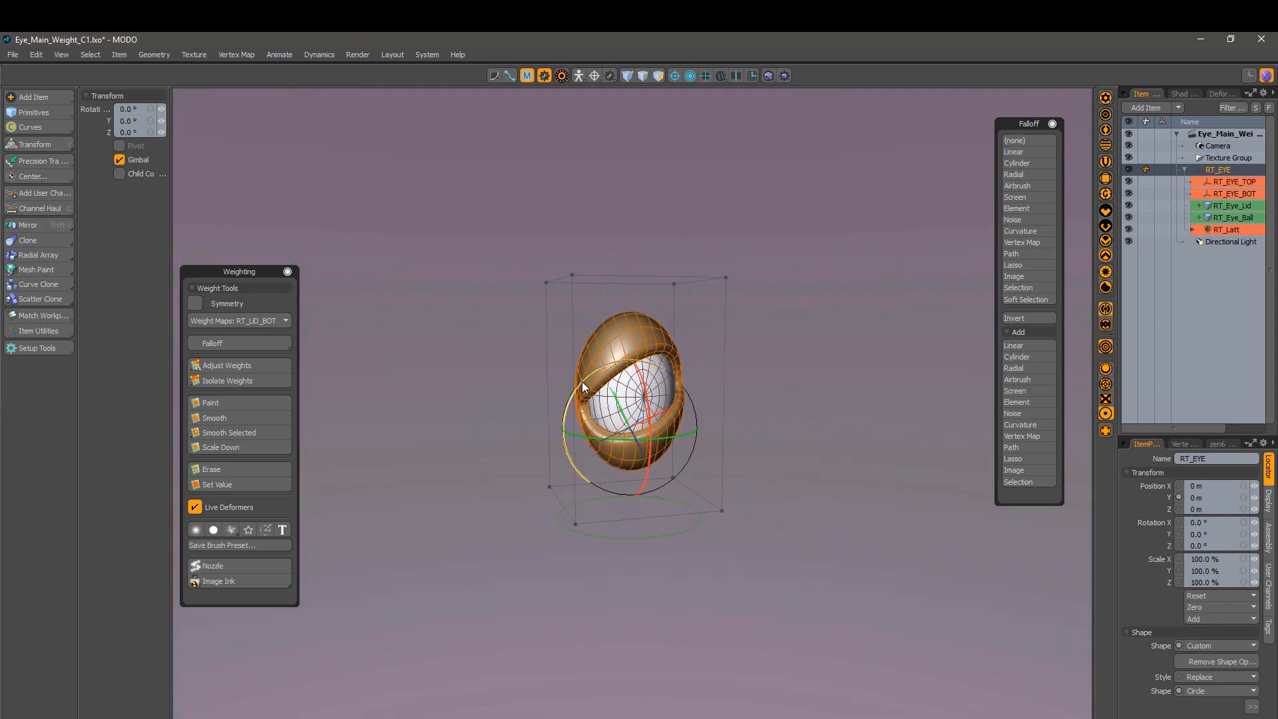
{"action": "left_click_drag", "start_coordinate": [584, 387], "coordinate": [772, 408], "text": "alt"}
{"action": "left_click", "coordinate": [803, 422]}
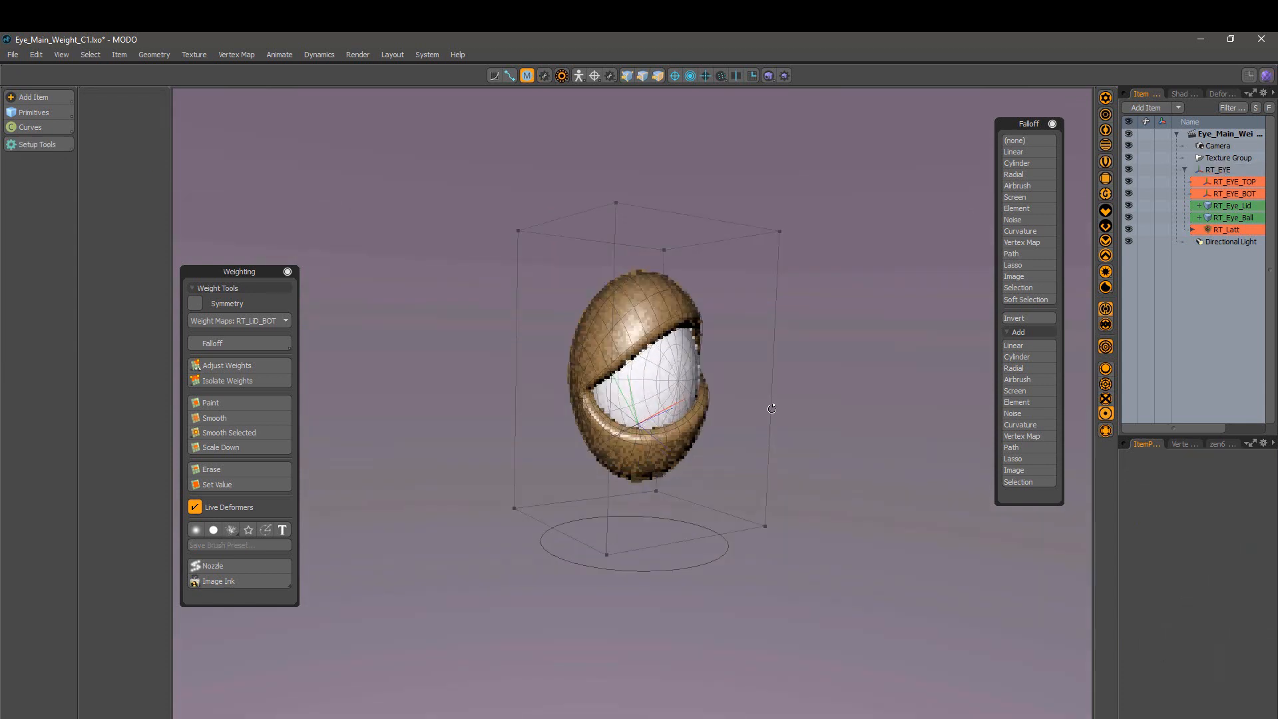
Step: Examine the deformation setting of RT_EYE_TOP and RT_EYE_BOT, and expand RT_Latt to list its lattice points
{"action": "left_click", "coordinate": [1205, 181]}
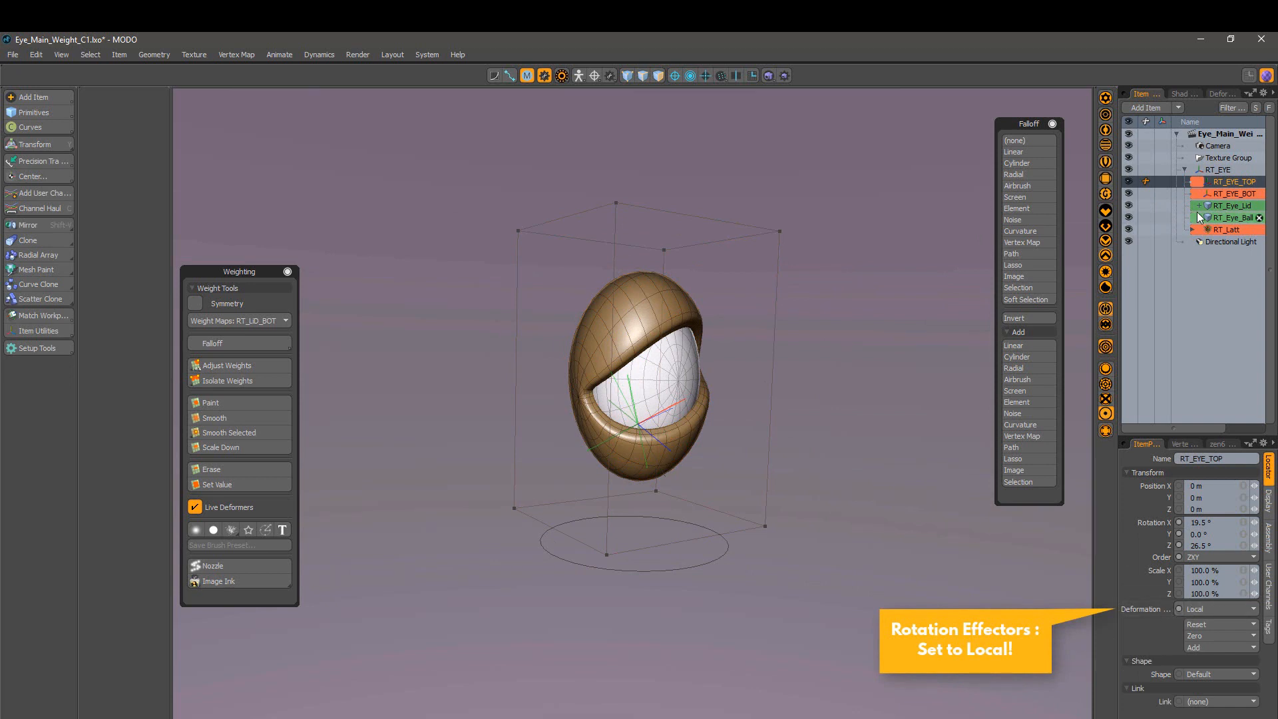
{"action": "left_click", "coordinate": [1229, 194]}
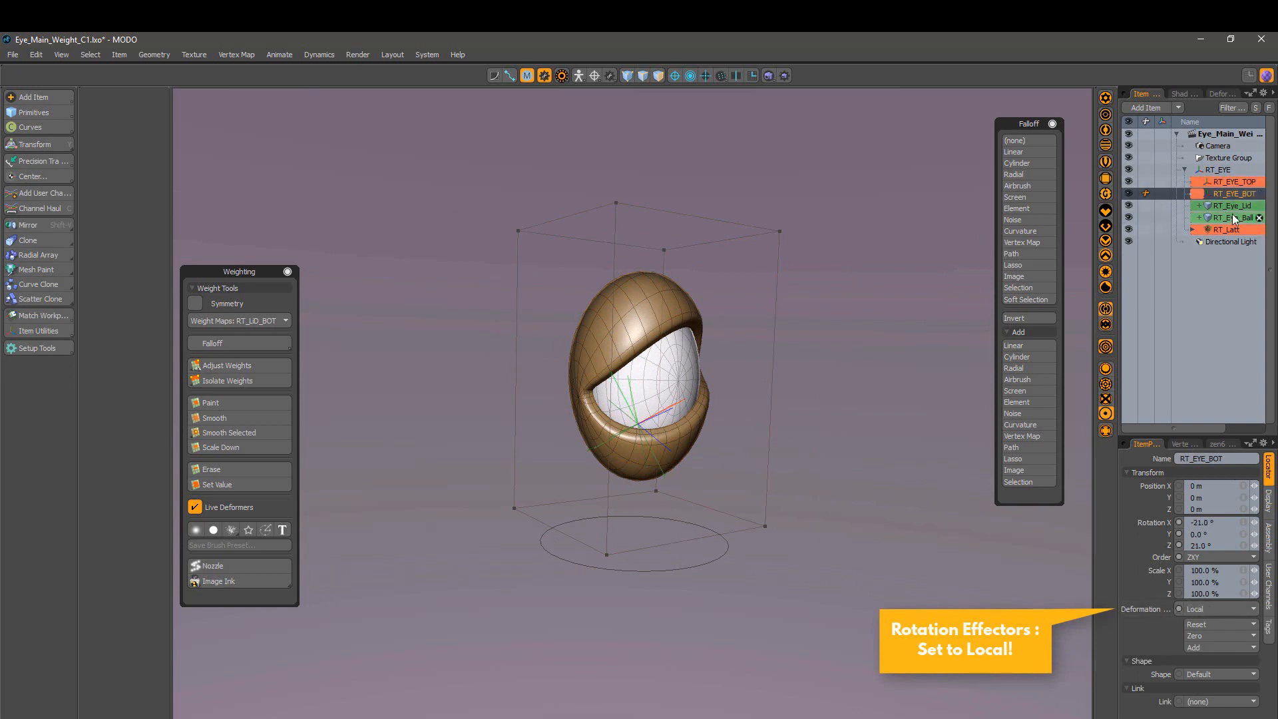
{"action": "left_click", "coordinate": [1193, 229]}
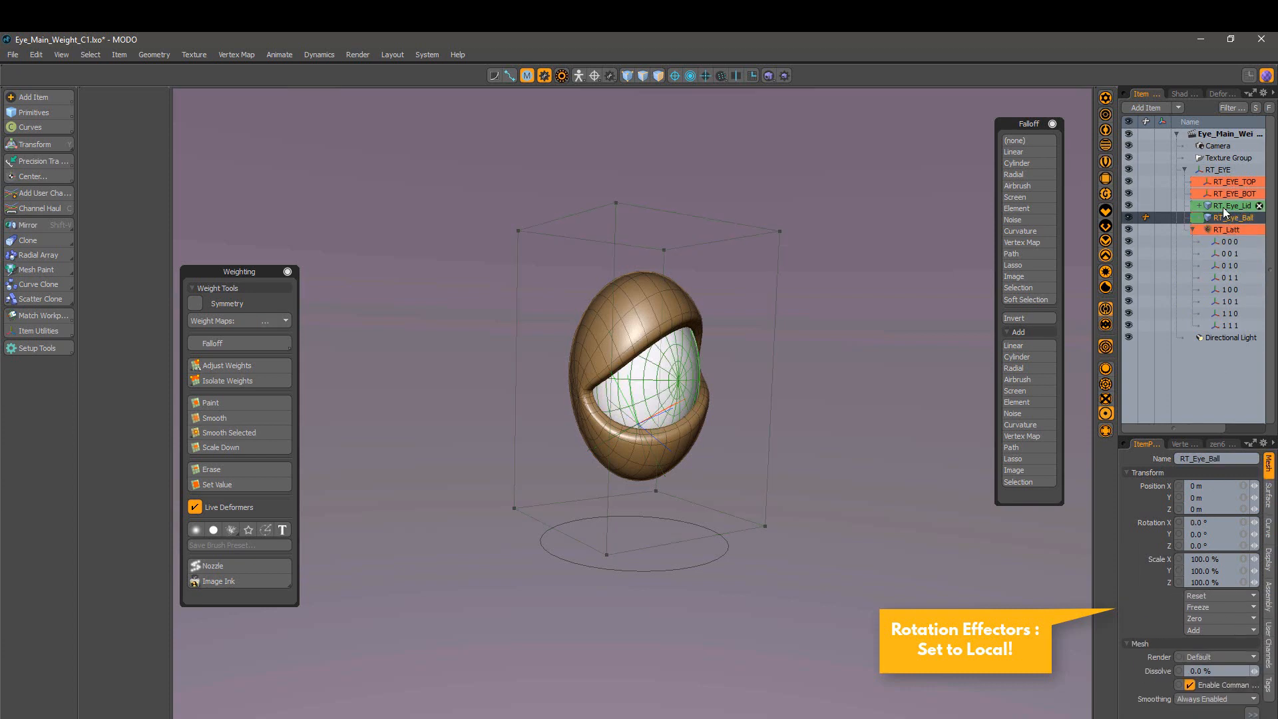
Step: Reset the X and Z rotation of both RT_EYE_TOP and RT_EYE_BOT to 0°
{"action": "left_click", "coordinate": [1225, 182]}
{"action": "left_click_drag", "start_coordinate": [902, 403], "coordinate": [985, 483], "text": "alt"}
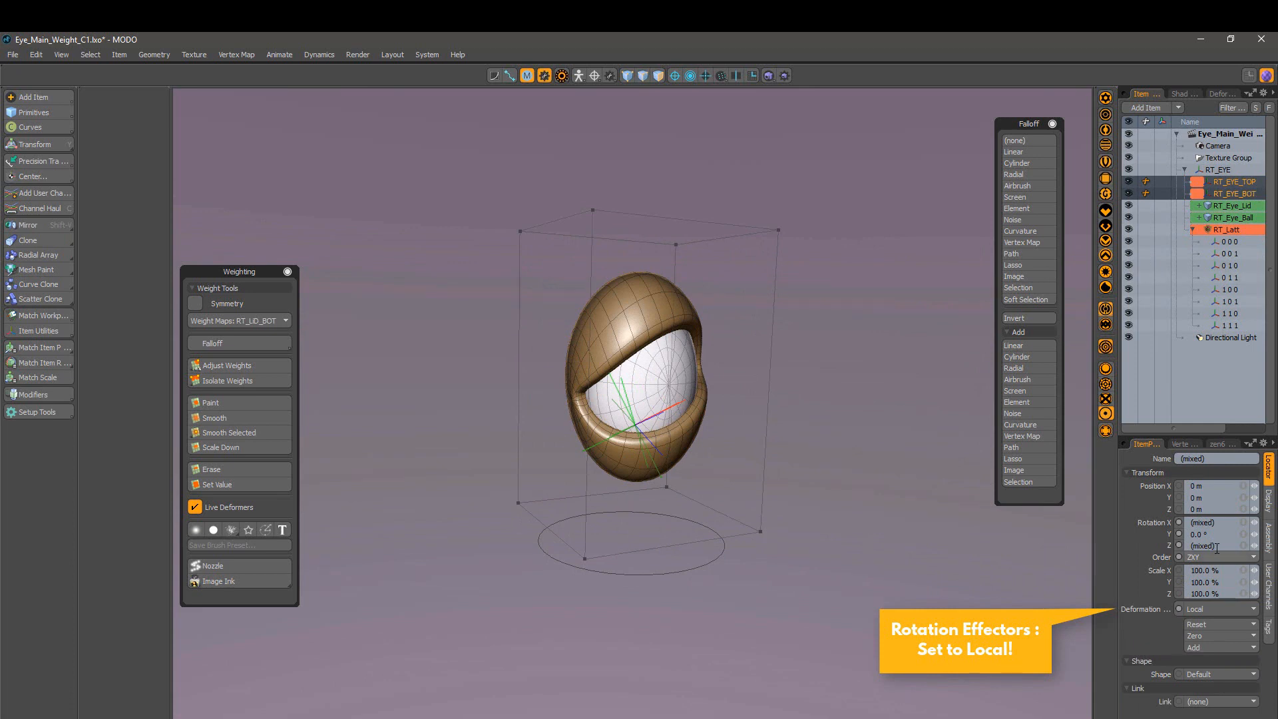
{"action": "key", "text": "Return"}
{"action": "type", "text": "0"}
{"action": "key", "text": "Return"}
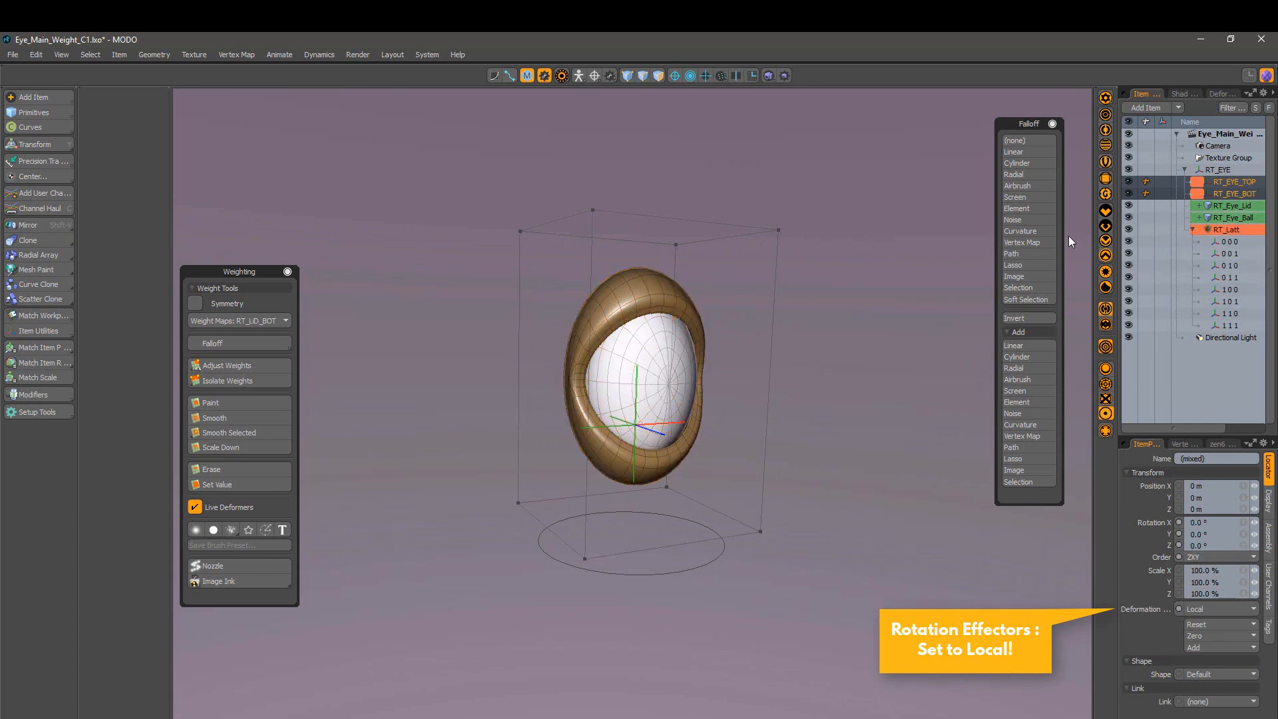
Step: Set the Y position of RT_Latt's four upper points to 500 mm, and select the four lower points to check their transforms
{"action": "left_click_drag", "start_coordinate": [796, 409], "coordinate": [855, 436], "text": "alt"}
{"action": "left_click", "coordinate": [761, 476]}
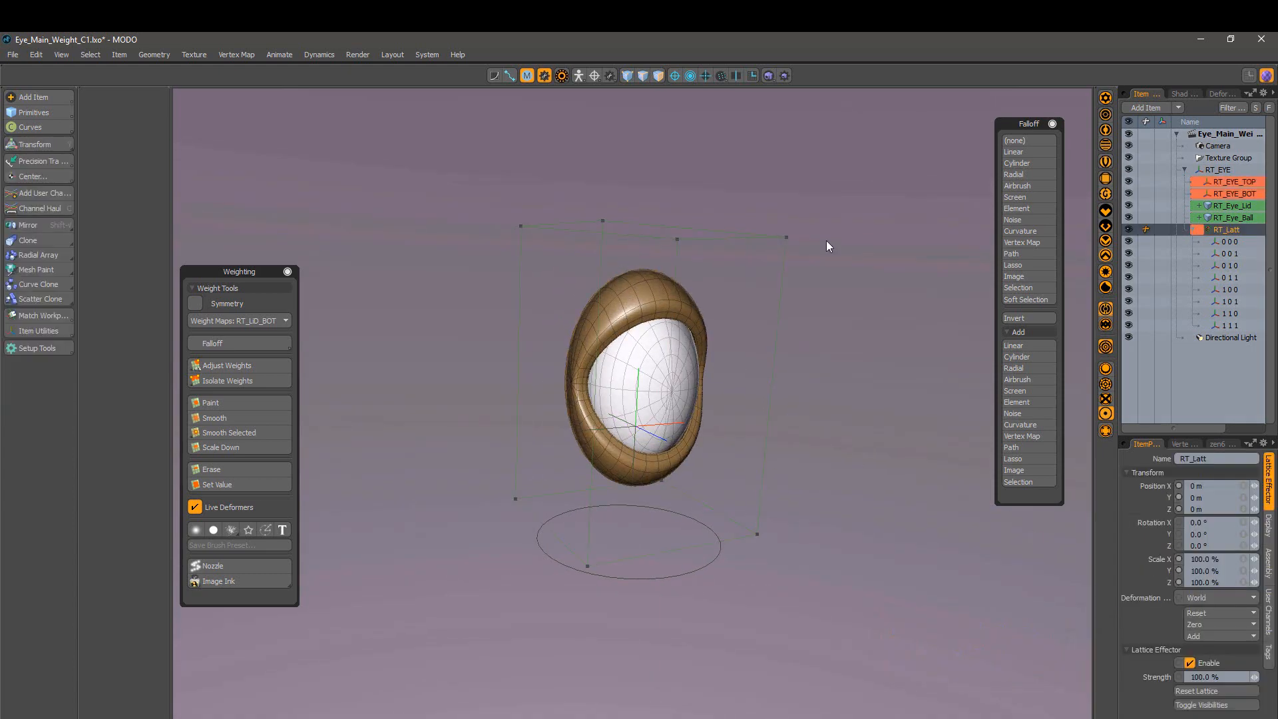
{"action": "left_click_drag", "start_coordinate": [904, 168], "coordinate": [420, 274]}
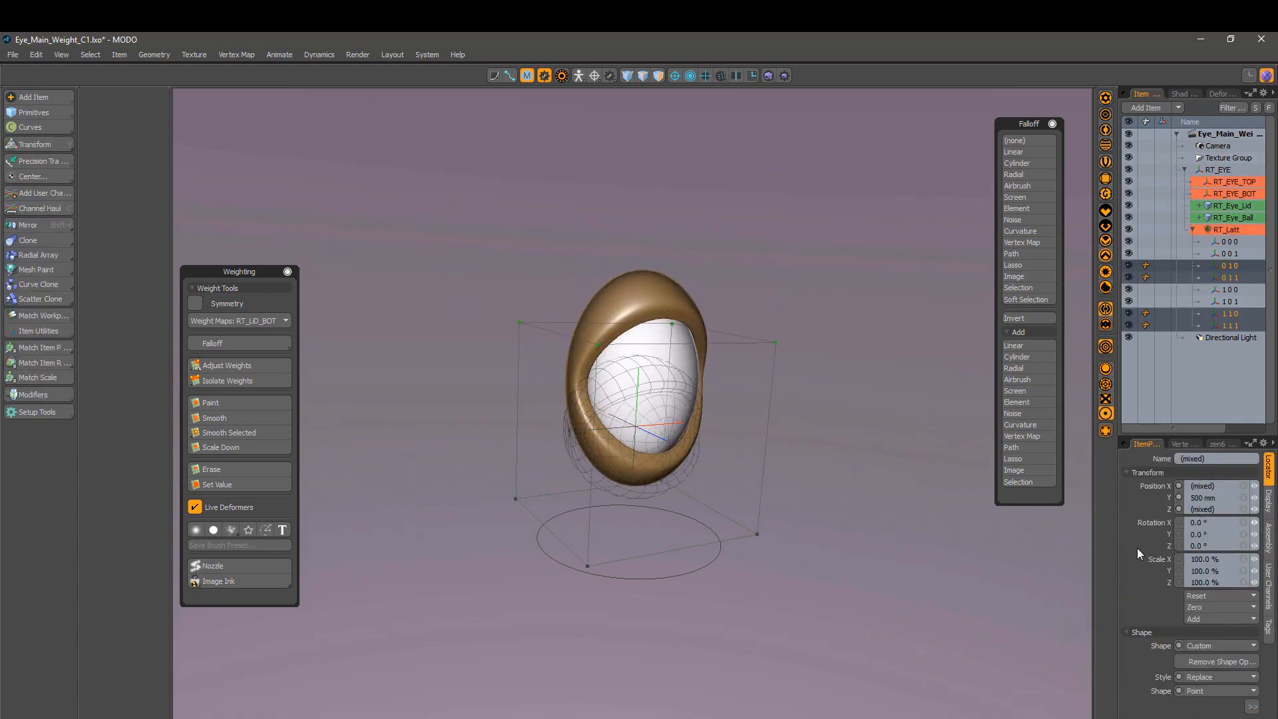
{"action": "left_click_drag", "start_coordinate": [850, 645], "coordinate": [413, 457]}
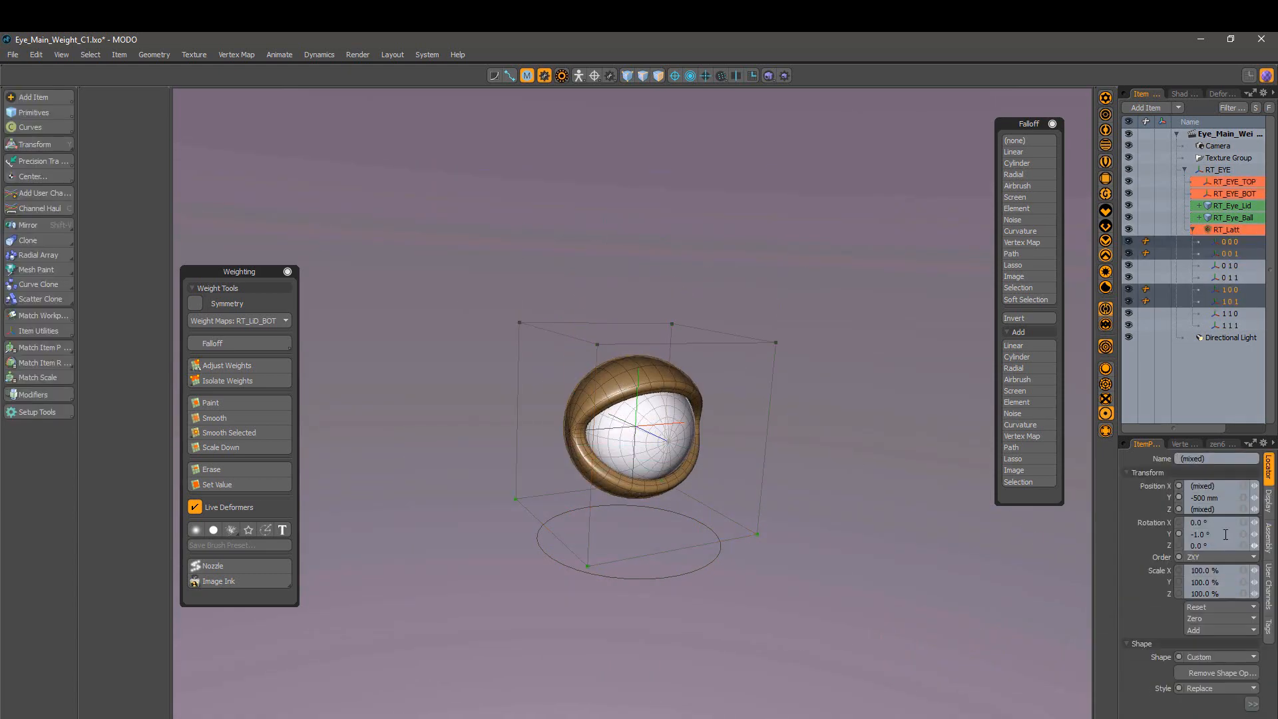
{"action": "left_click", "coordinate": [854, 454]}
{"action": "left_click_drag", "start_coordinate": [855, 454], "coordinate": [929, 444], "text": "alt"}
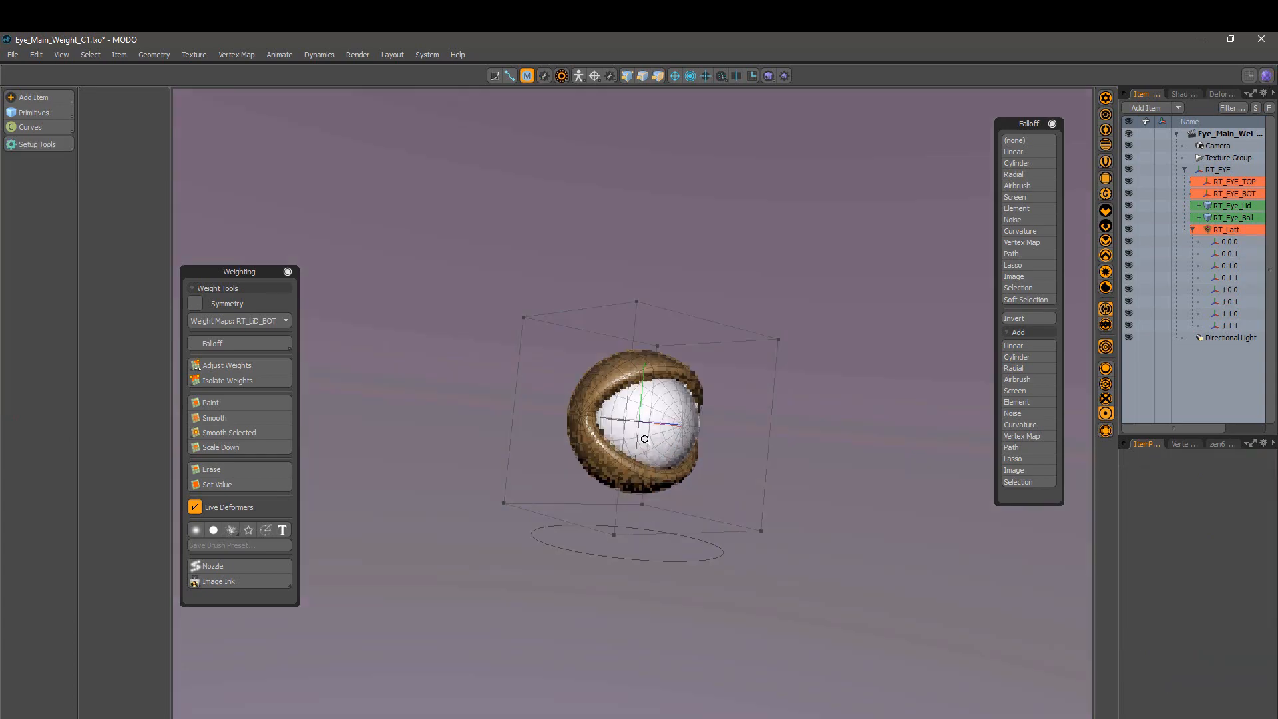